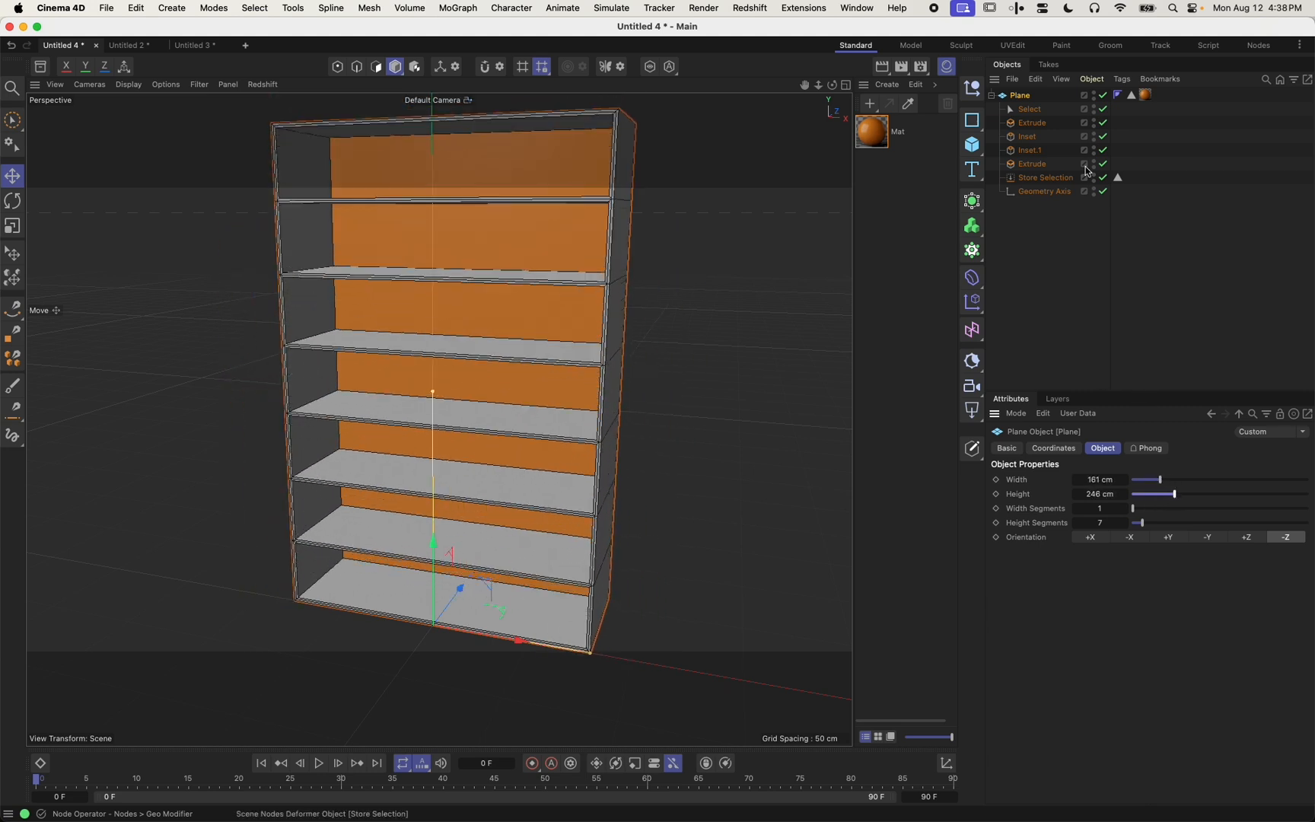
Set the bookshelf Plane to 11 height segments and 3 width segments
mouse_move(1101, 521)
left_mouse_down()
mouse_move(1080, 521)
mouse_move(1134, 522)
mouse_move(1125, 514)
left_mouse_up()
left_click(1125, 512)
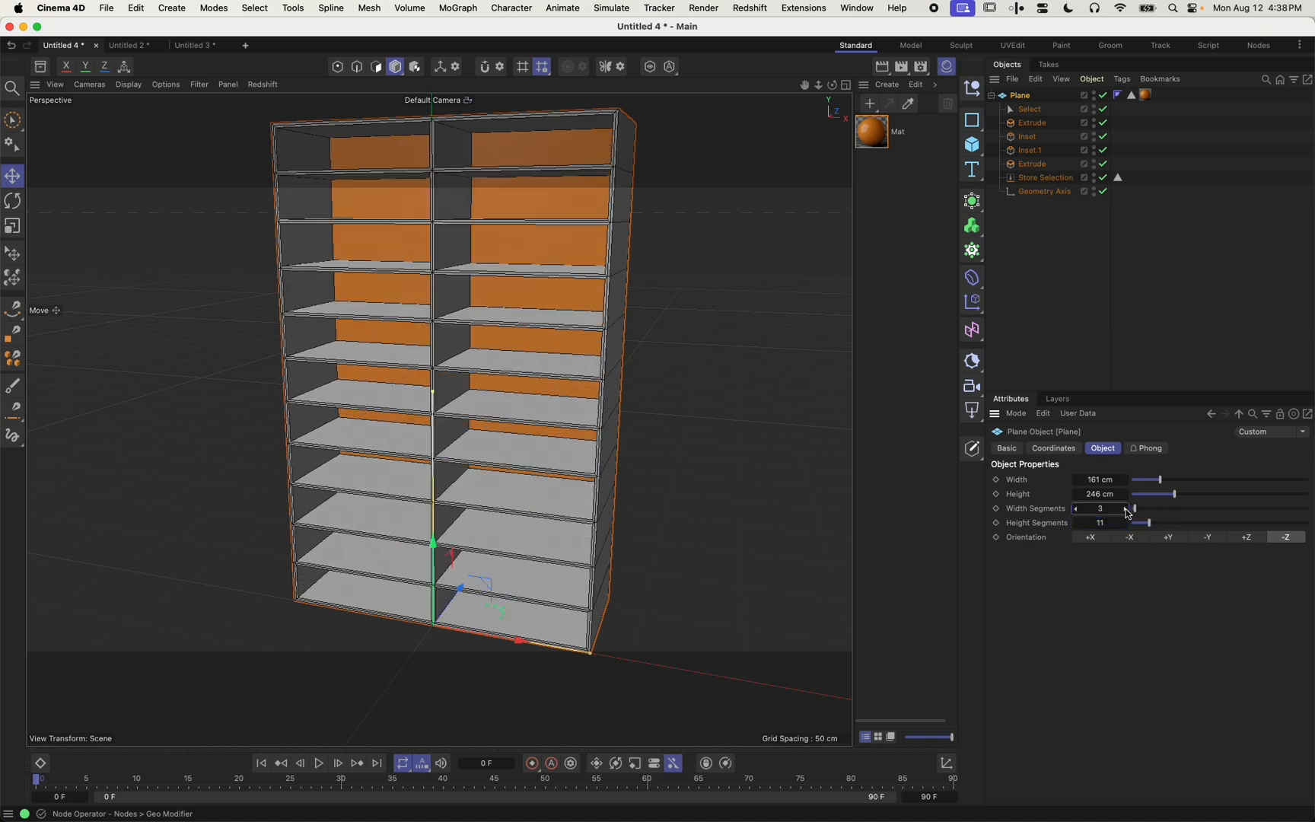
left_click(1125, 511)
left_click_drag(434, 335, 704, 270, "alt")
Set the inset of both the Inset and Inset.1 modifiers to 3.1 cm
left_click(1028, 137)
left_click(1030, 151, "shift")
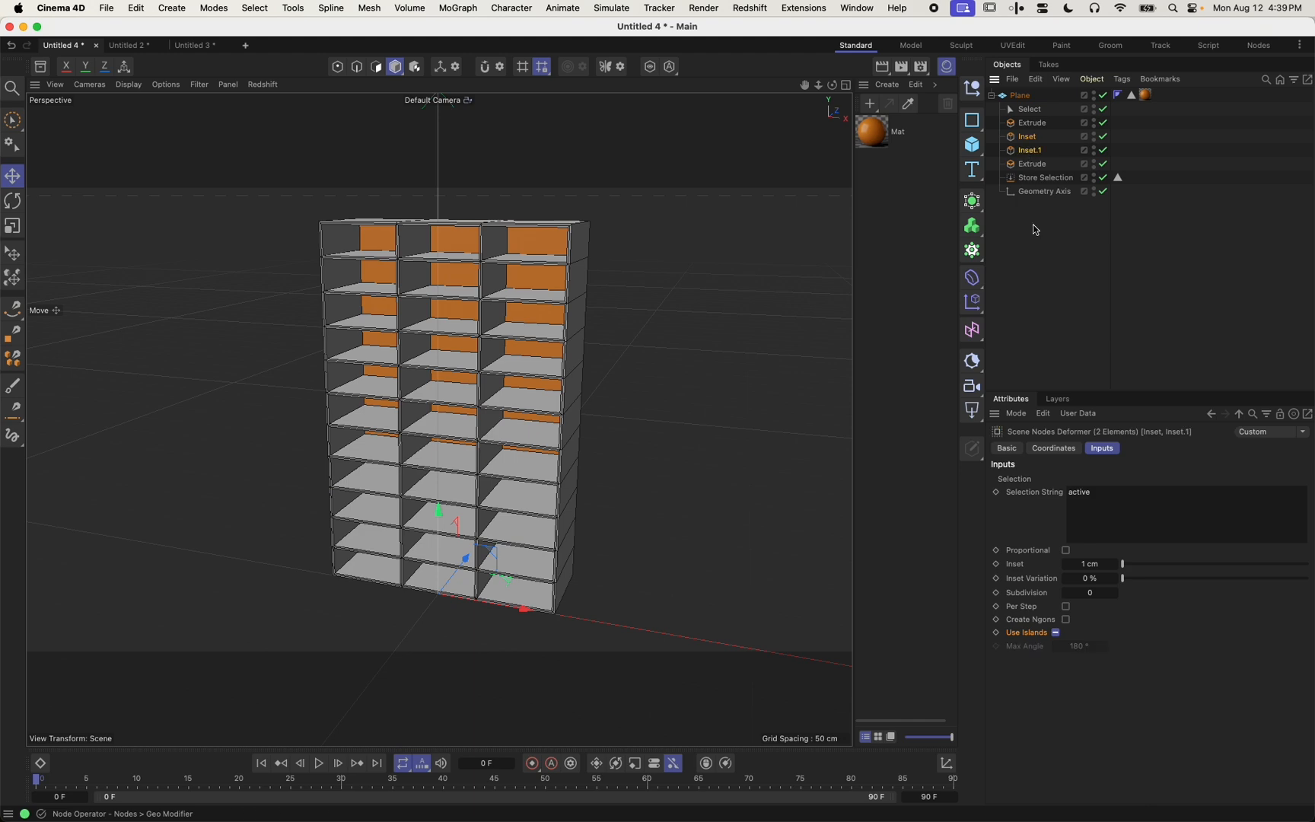
mouse_move(1090, 564)
left_mouse_down()
mouse_move(1157, 564)
mouse_move(1114, 564)
left_mouse_up()
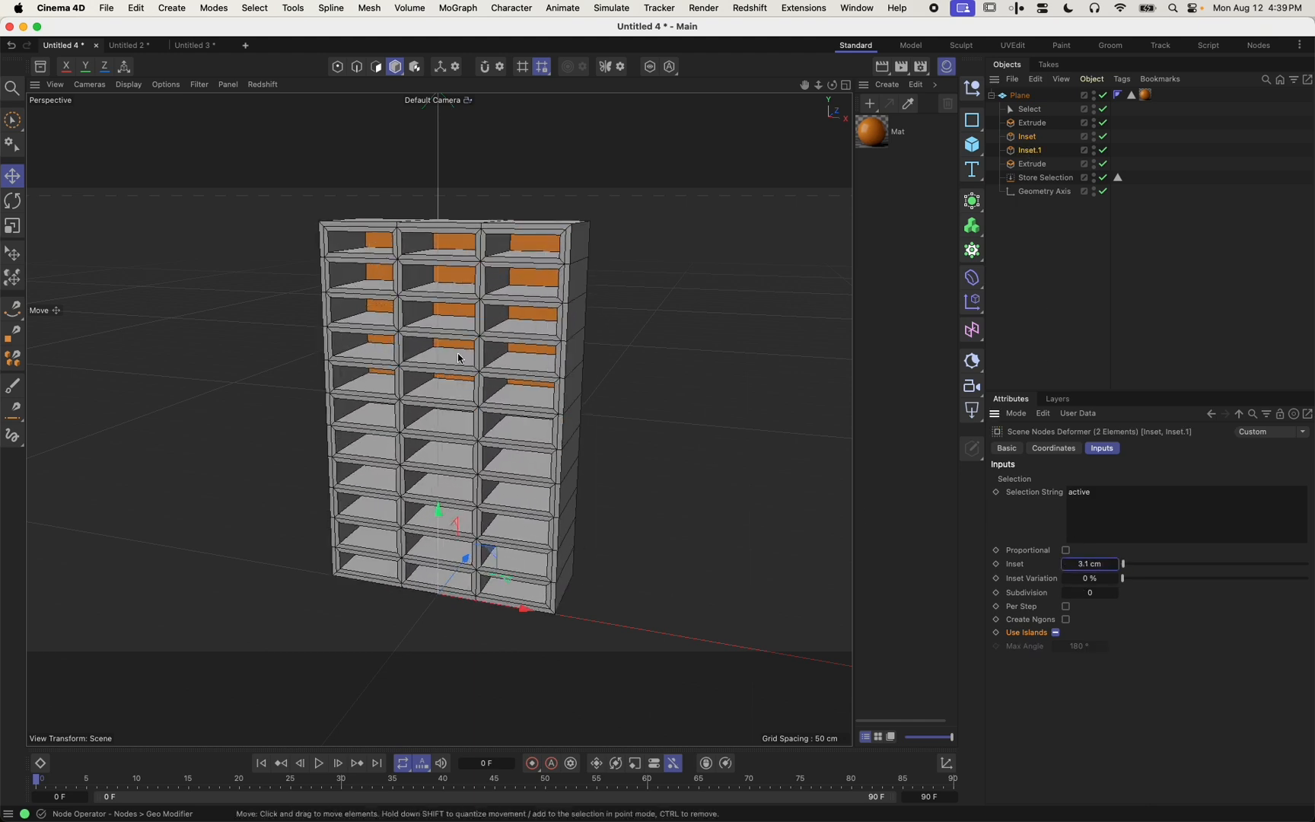
left_click_drag(460, 356, 699, 335, "alt")
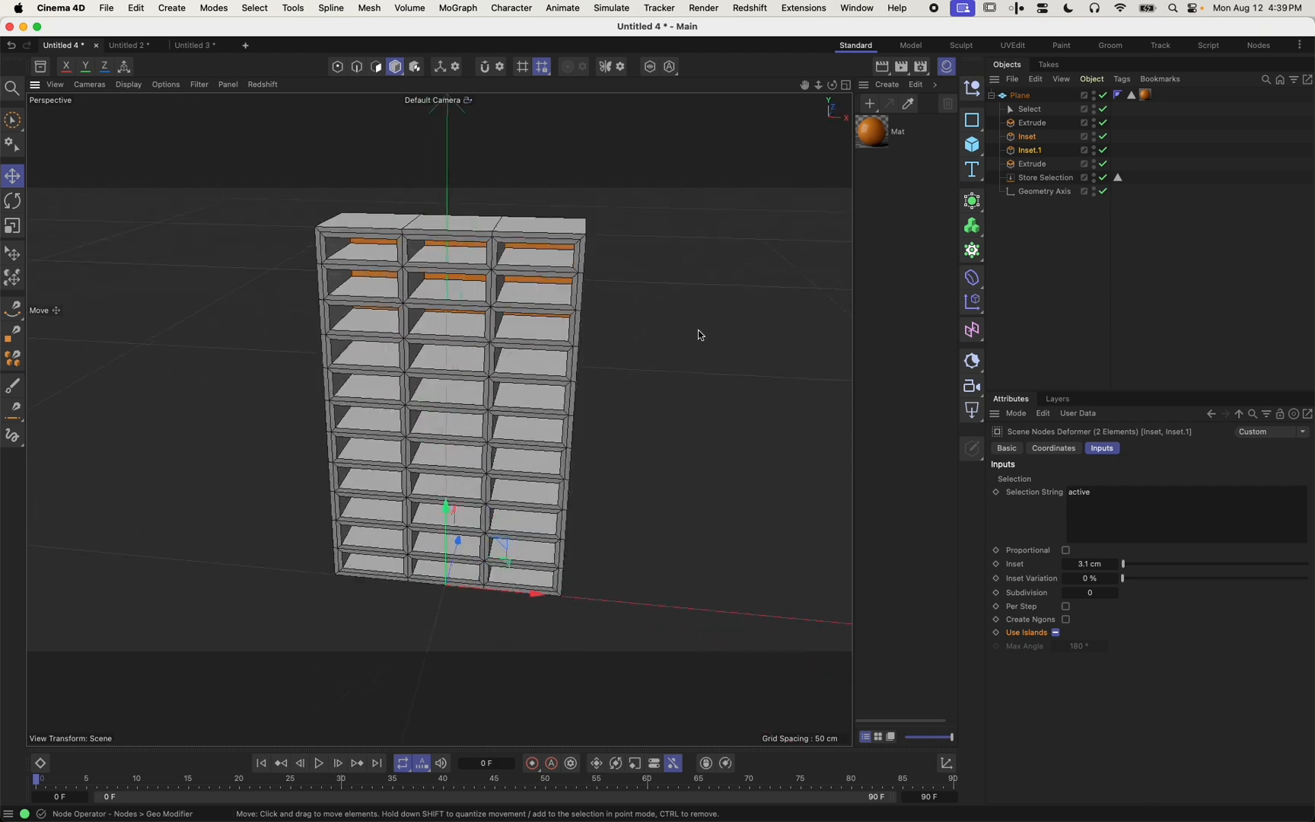
left_click(1036, 282)
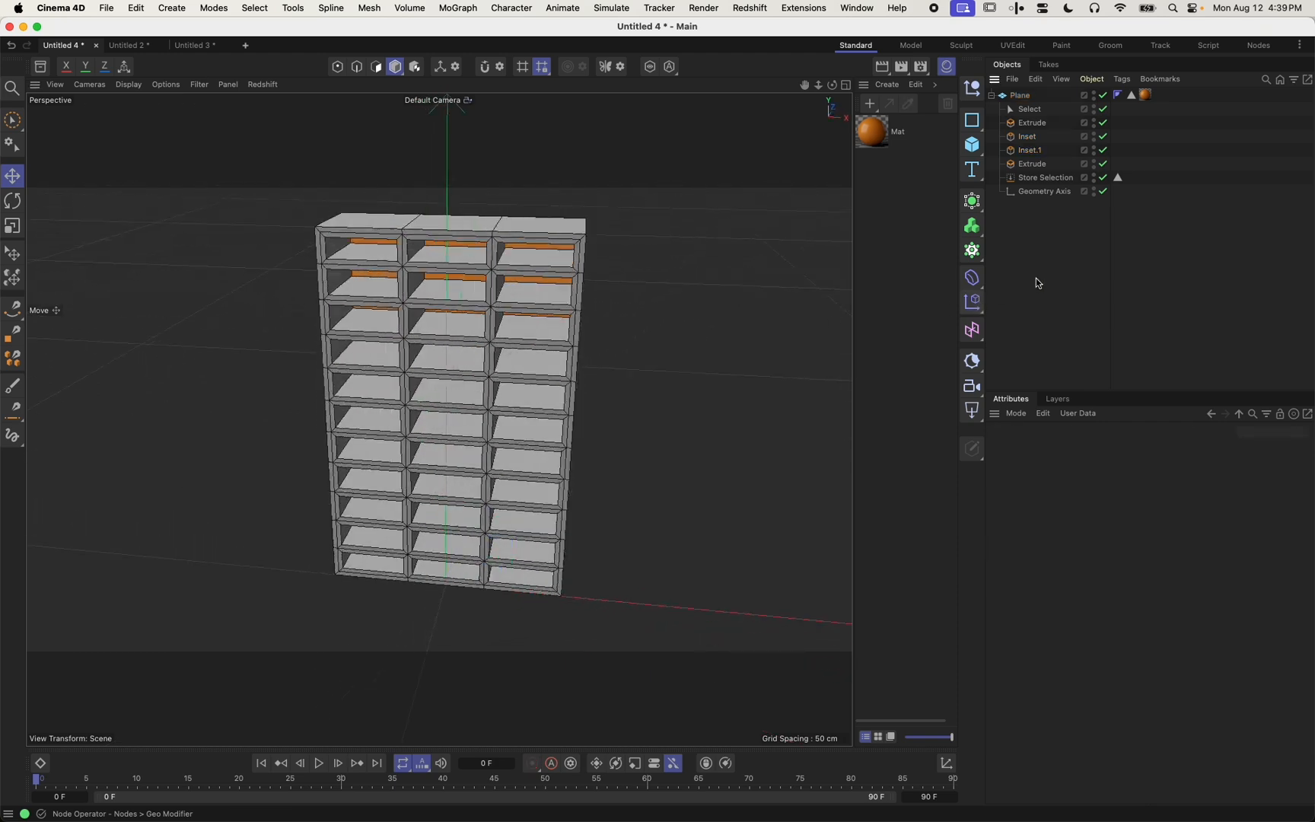
Switch the Geometry Axis modifier off and back on to check its effect on the shelf
left_click(1104, 192)
left_click(1104, 192)
left_click_drag(480, 443, 478, 395, "alt")
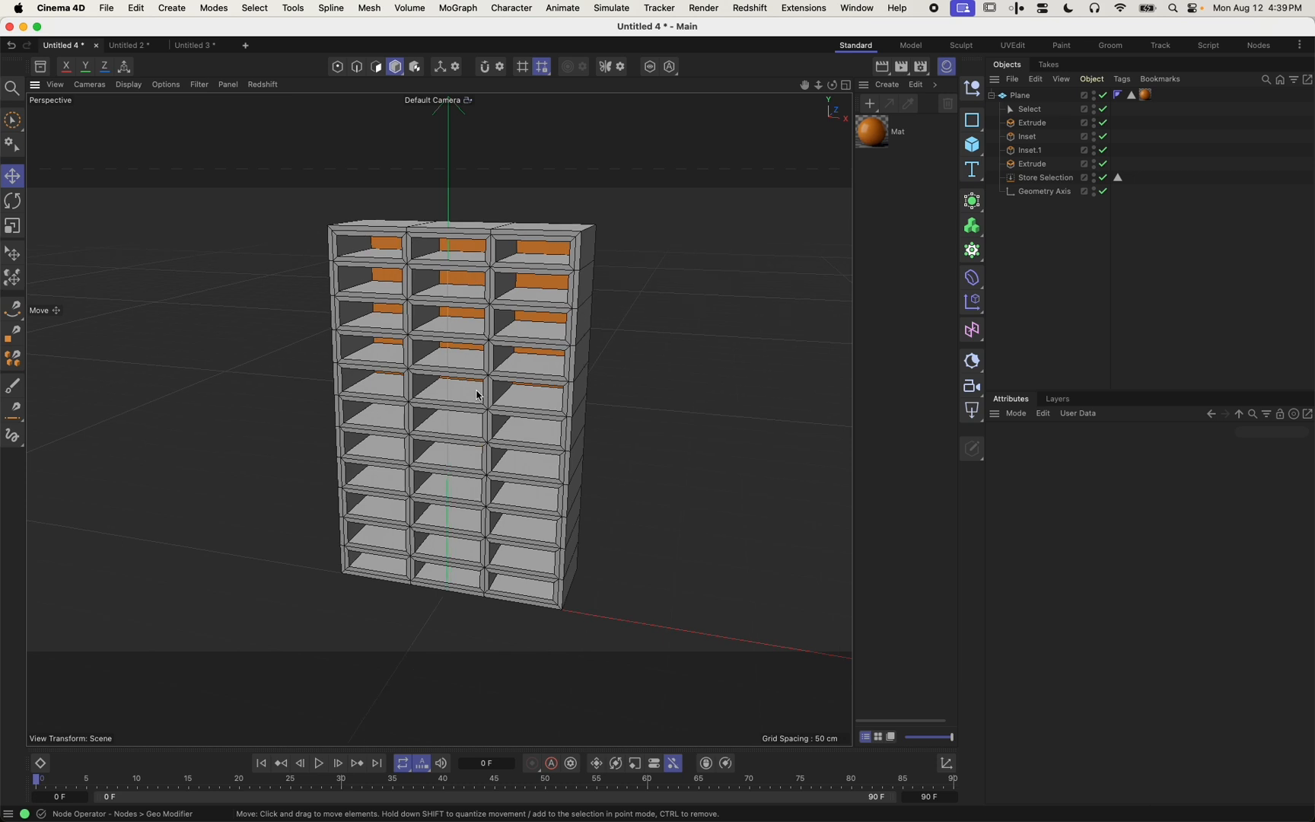
Compare the bookshelf versions in the Untitled 2 and Untitled 3 projects with the one in Untitled 4
left_click(128, 45)
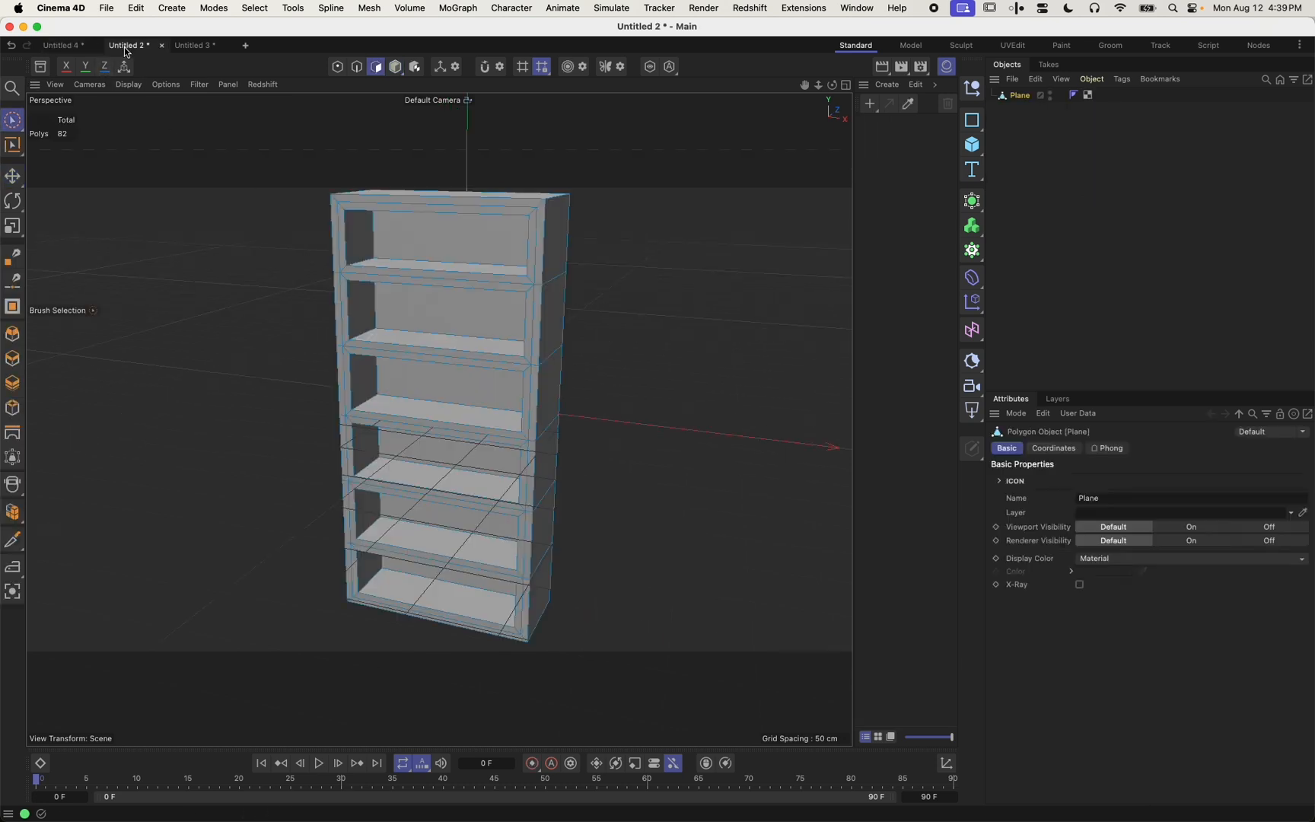
left_click(189, 47)
left_click_drag(397, 300, 496, 314, "alt")
left_click(491, 242)
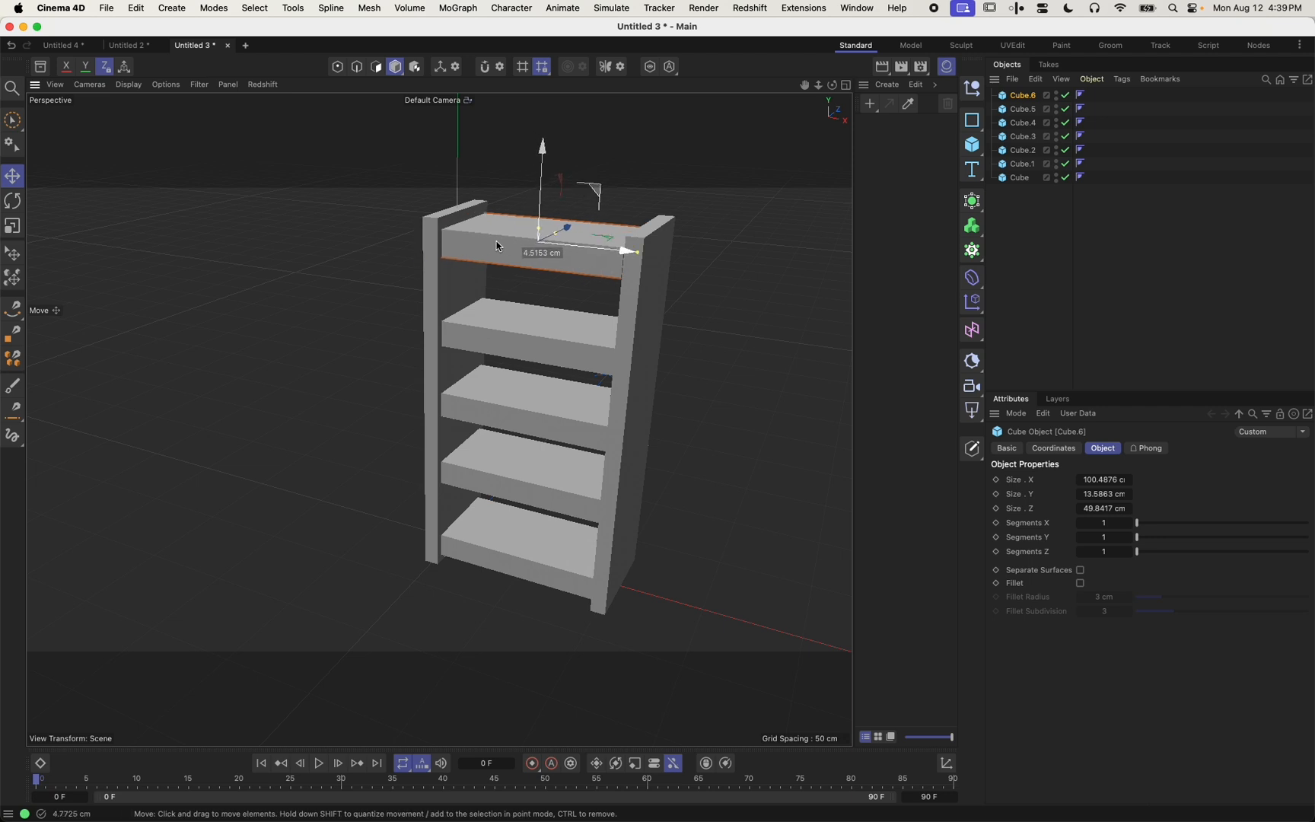
key("super+z")
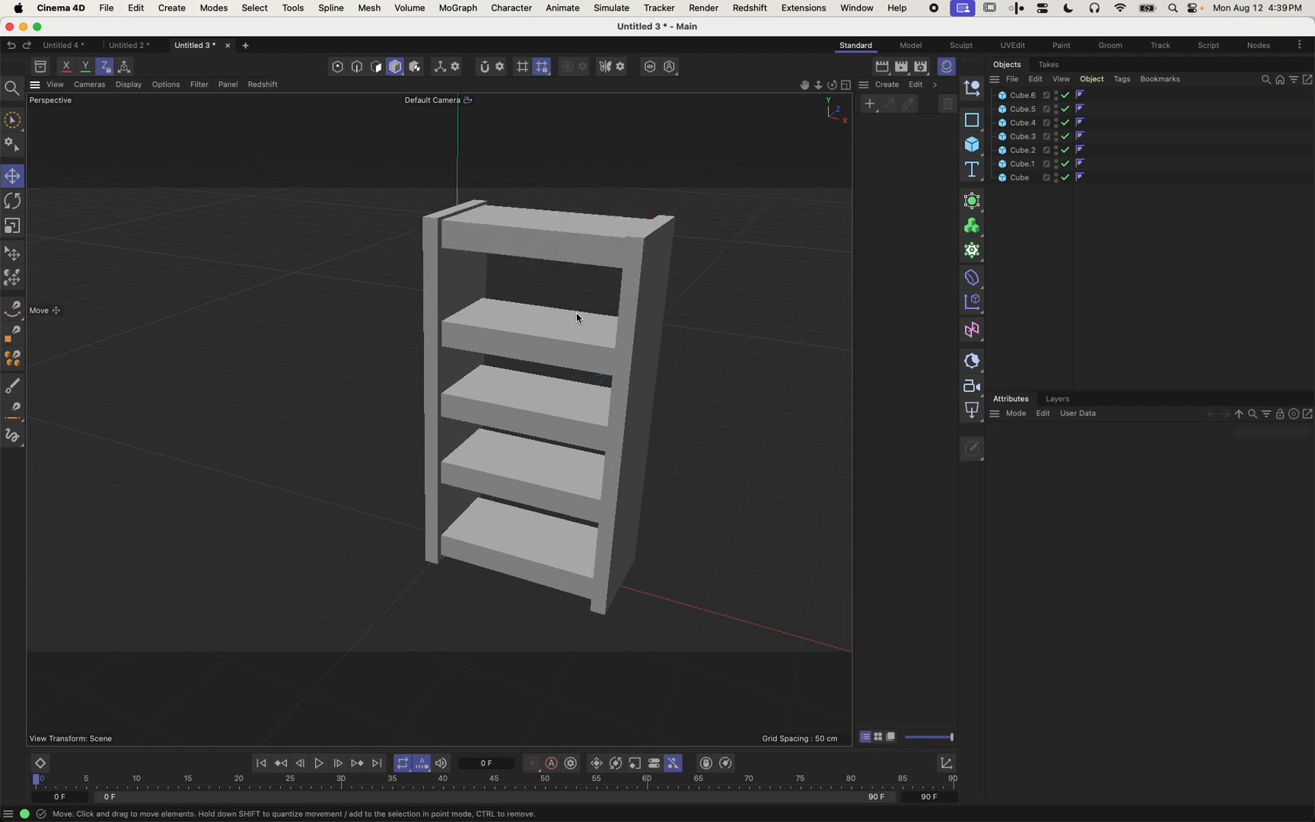
key("super+y")
left_click_drag(576, 314, 412, 325, "alt")
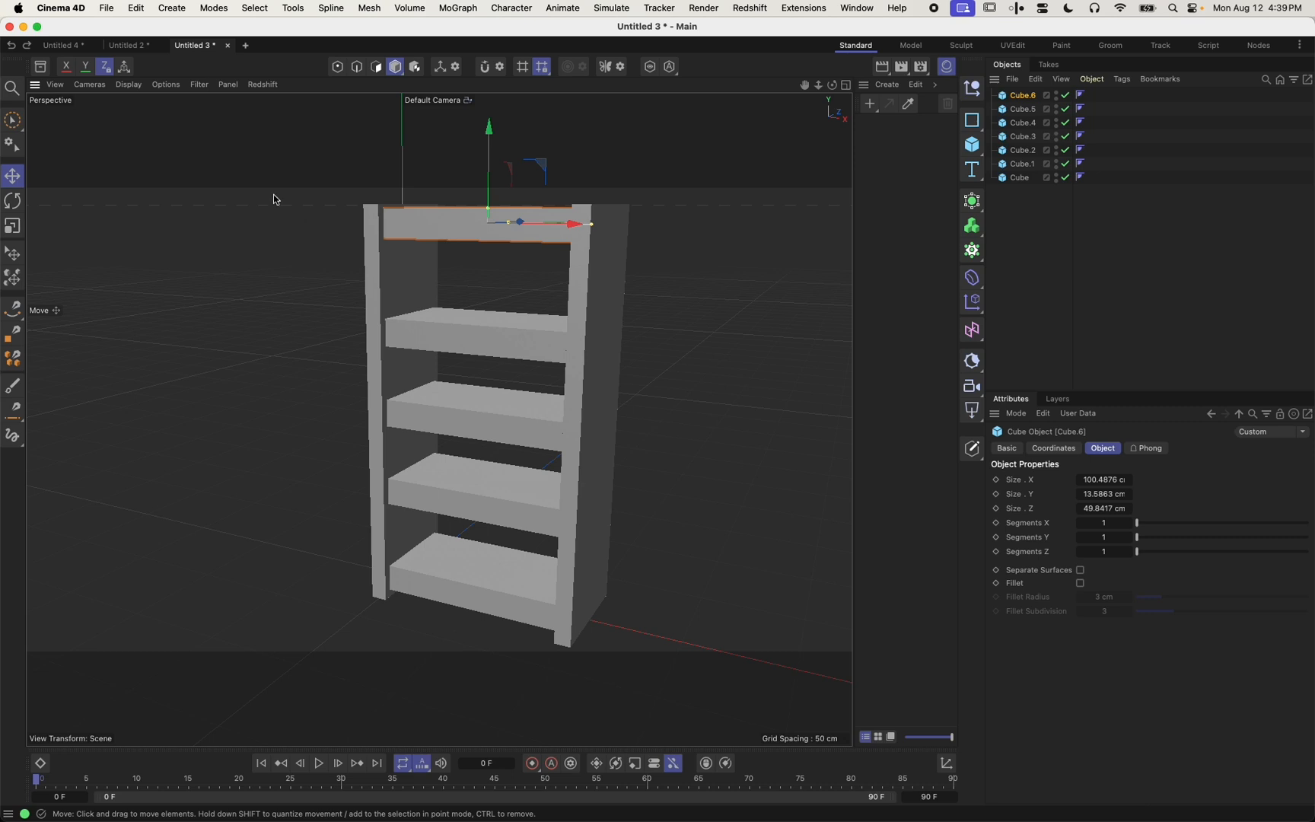
left_click(129, 47)
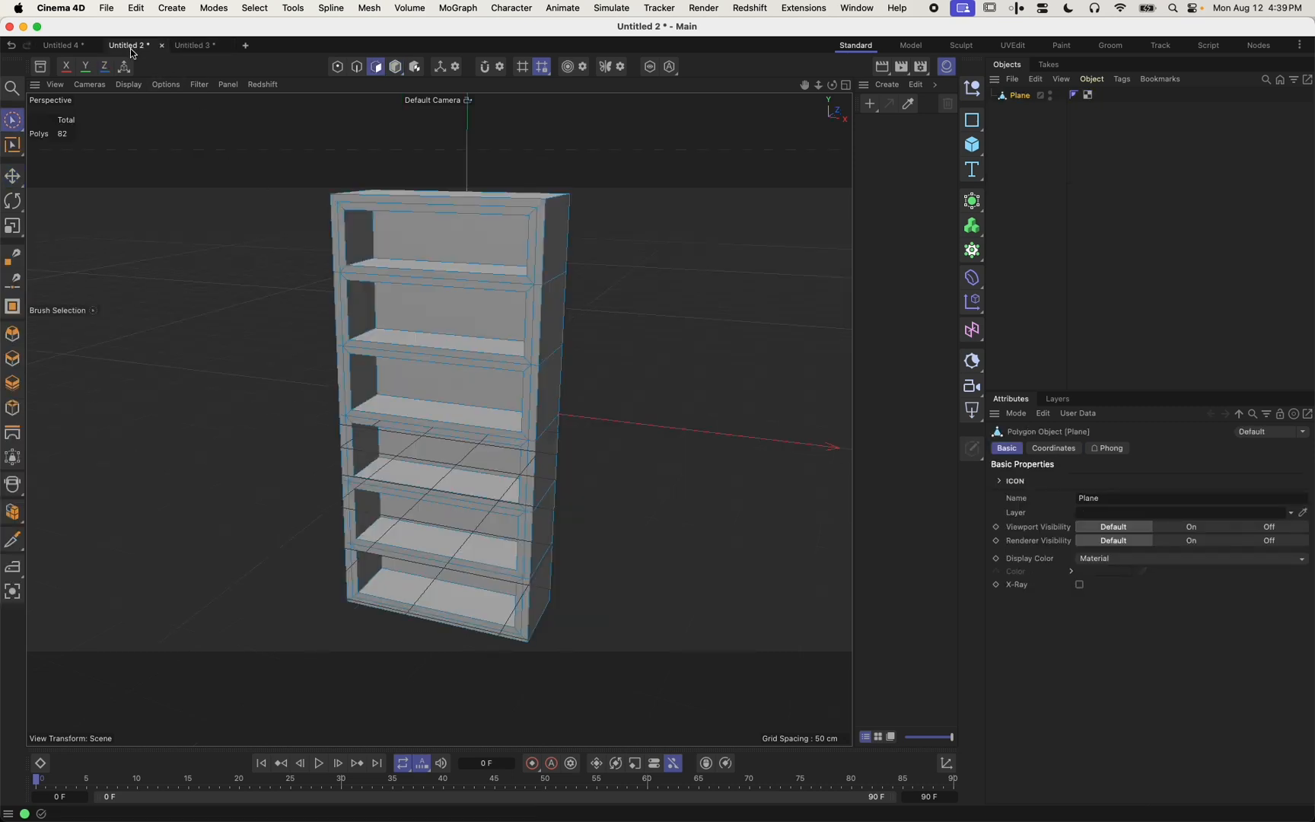
left_click(76, 46)
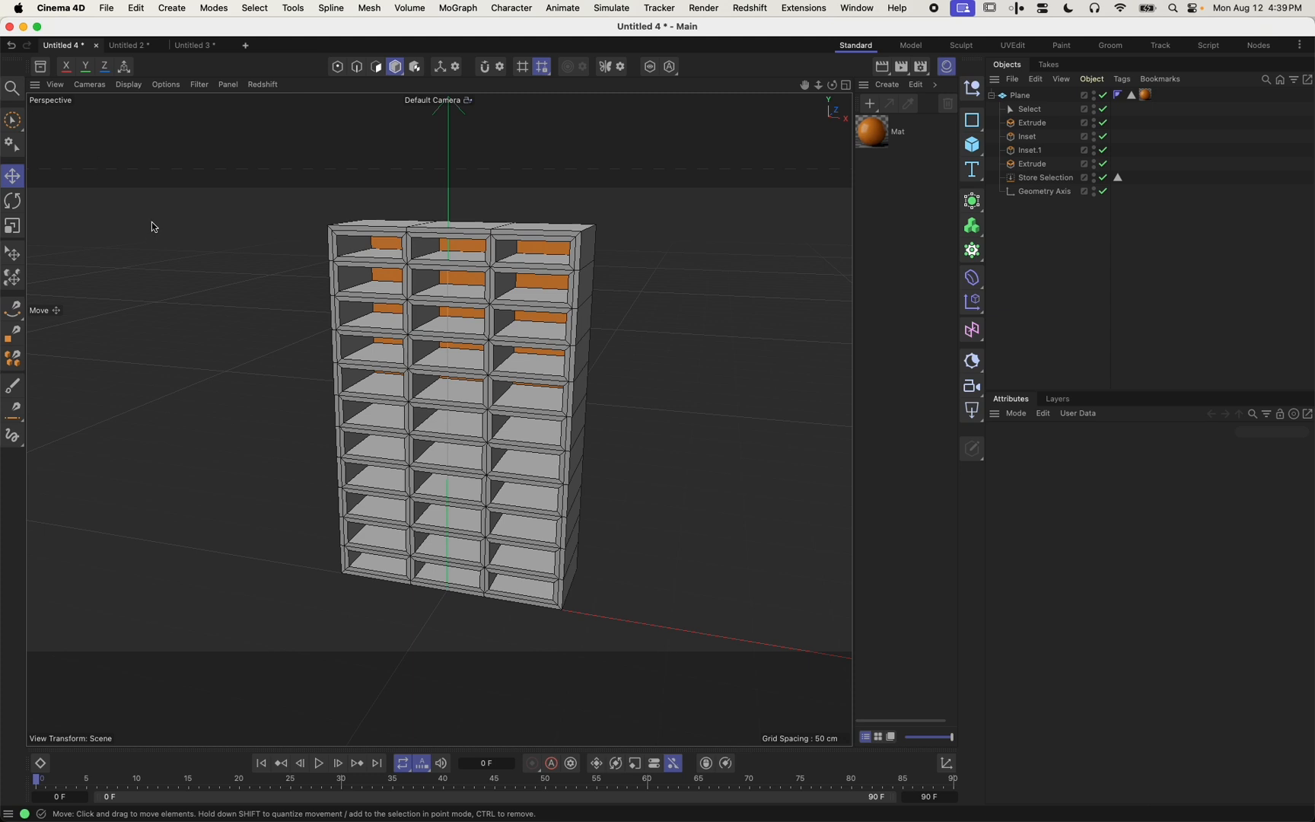
left_click_drag(412, 335, 460, 331, "alt")
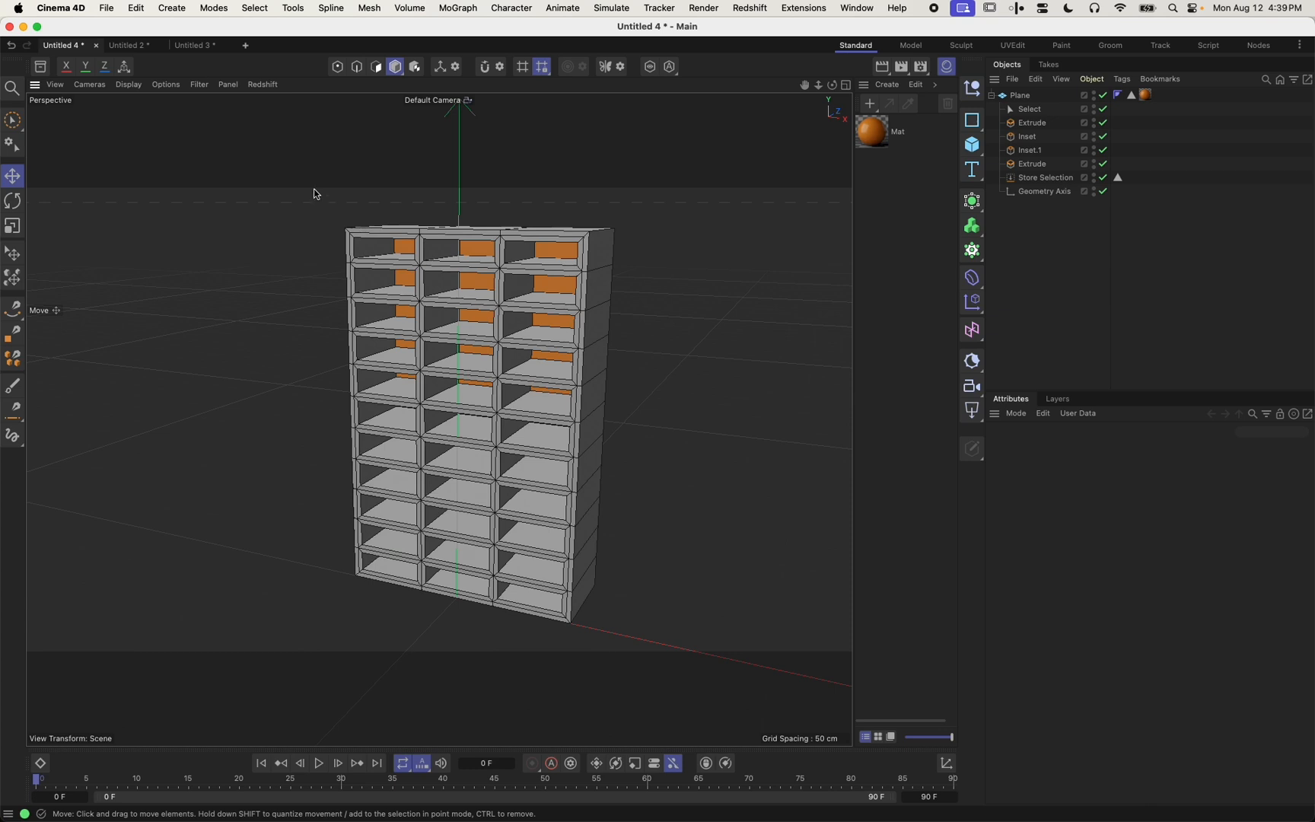
Create a new project in the Nodes layout and dock the Console beside Attributes and Layers
left_click(247, 47)
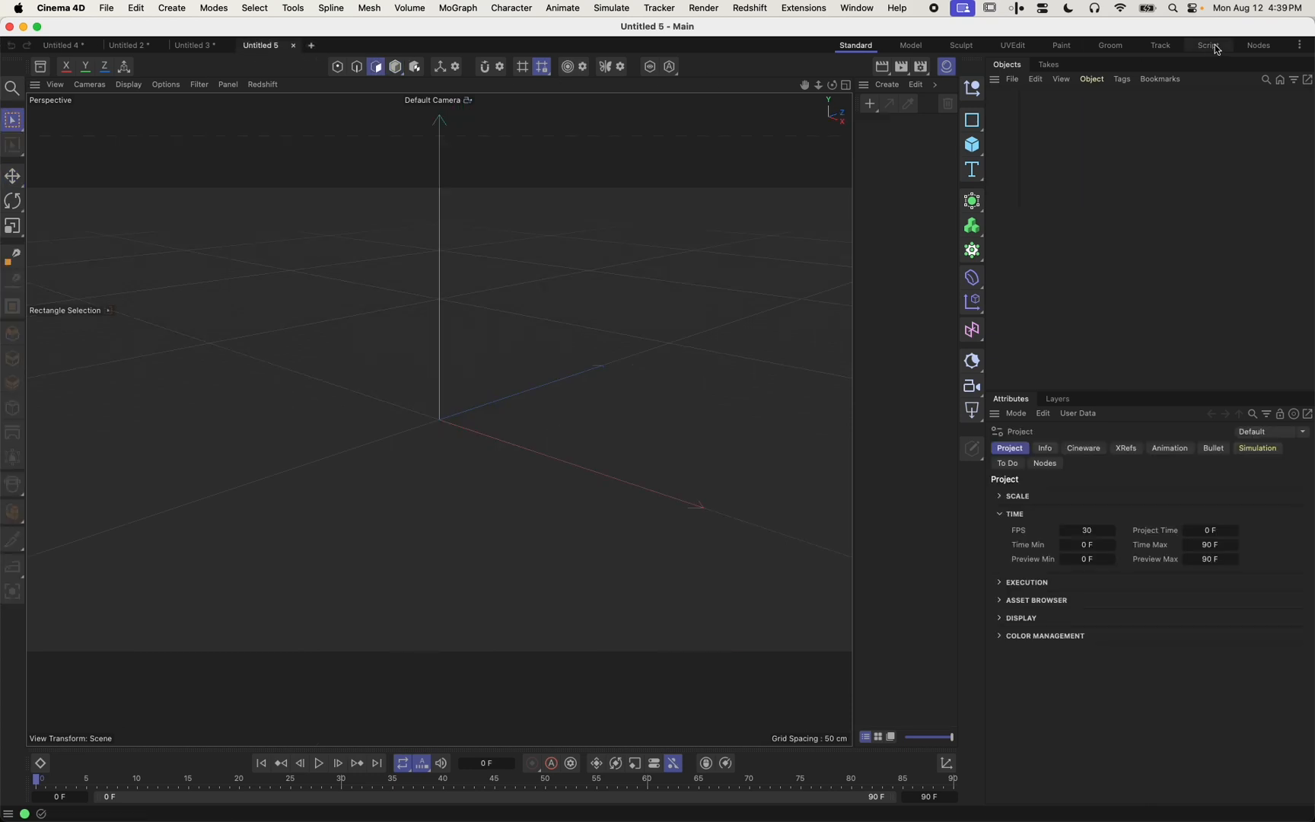
left_click(1257, 47)
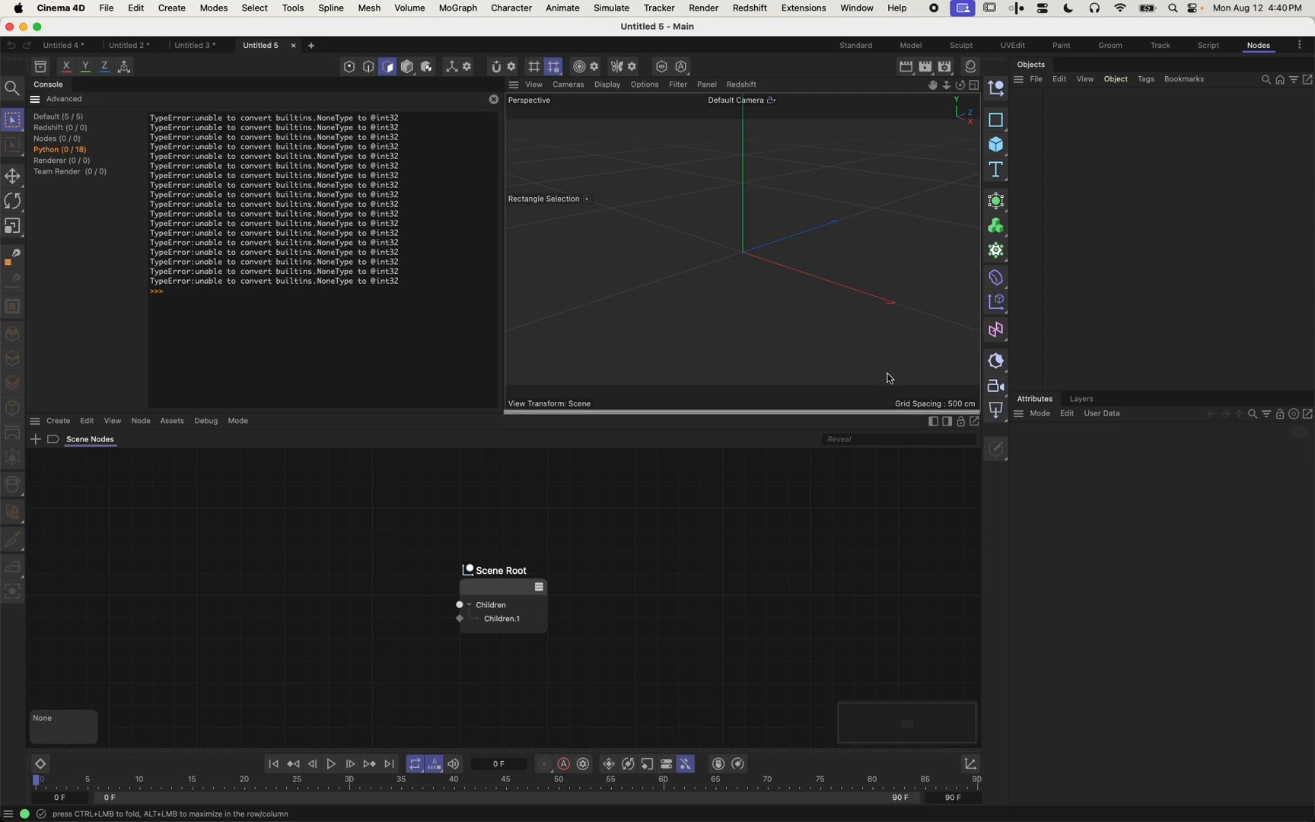
left_click_drag(1093, 407, 1066, 402)
left_click(1029, 400)
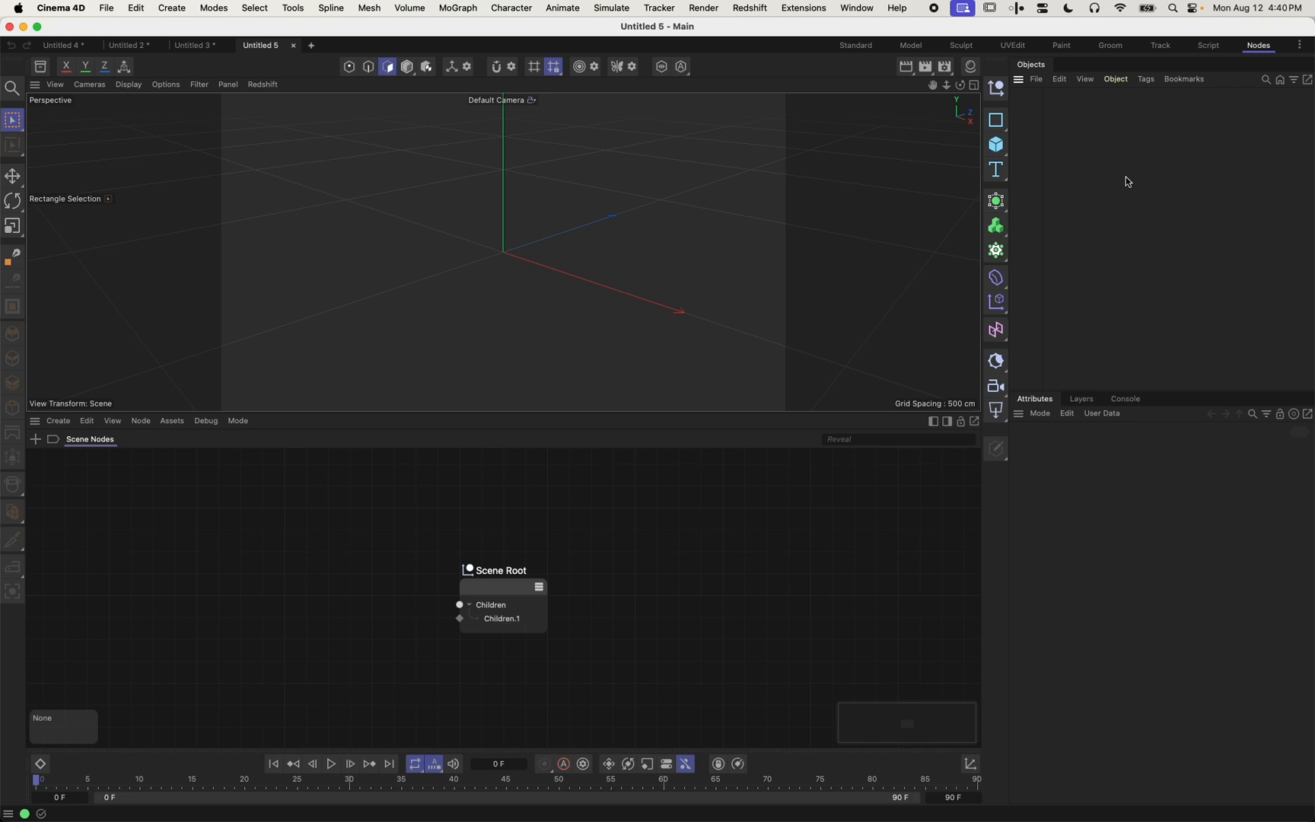
Add a Nodes Mesh object to the new project
key("shift+c")
type("nodes")
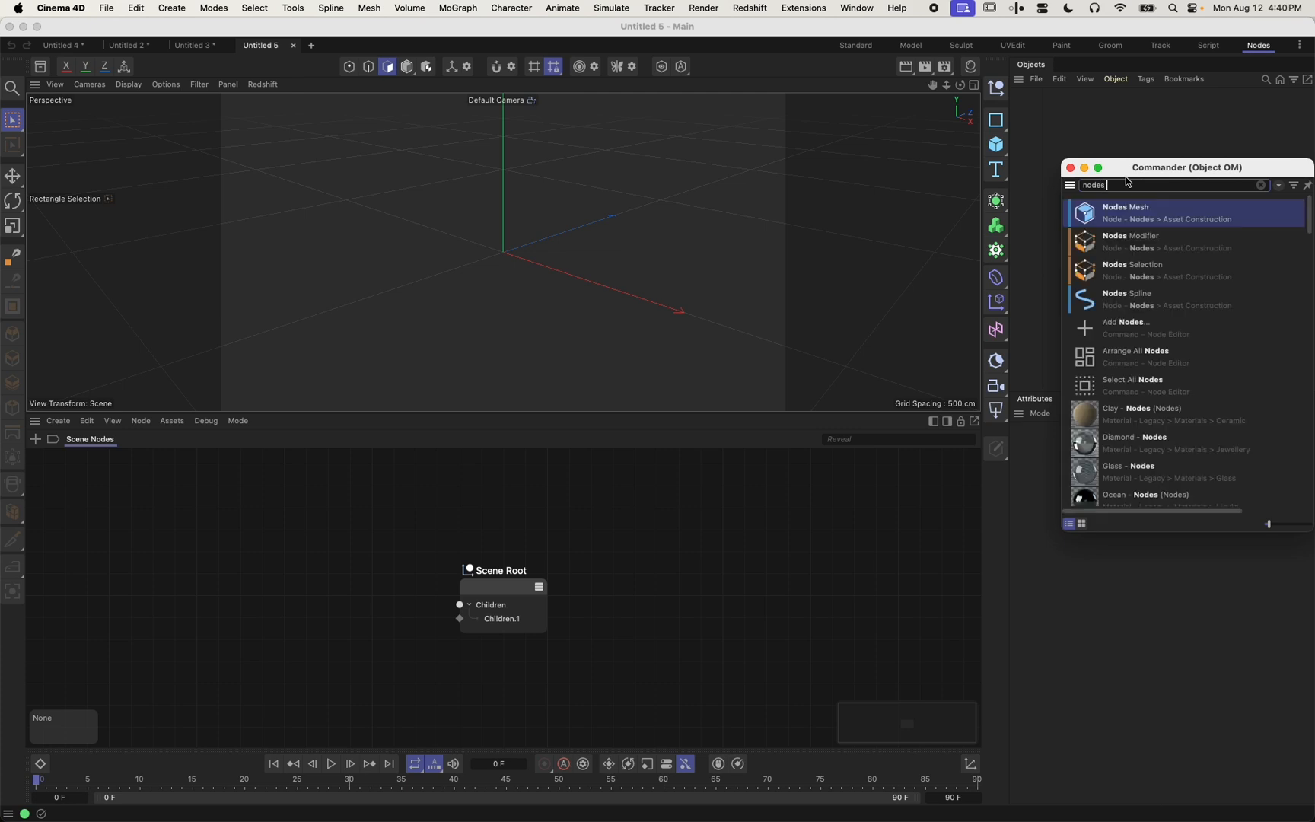
left_click_drag(1142, 213, 1035, 118)
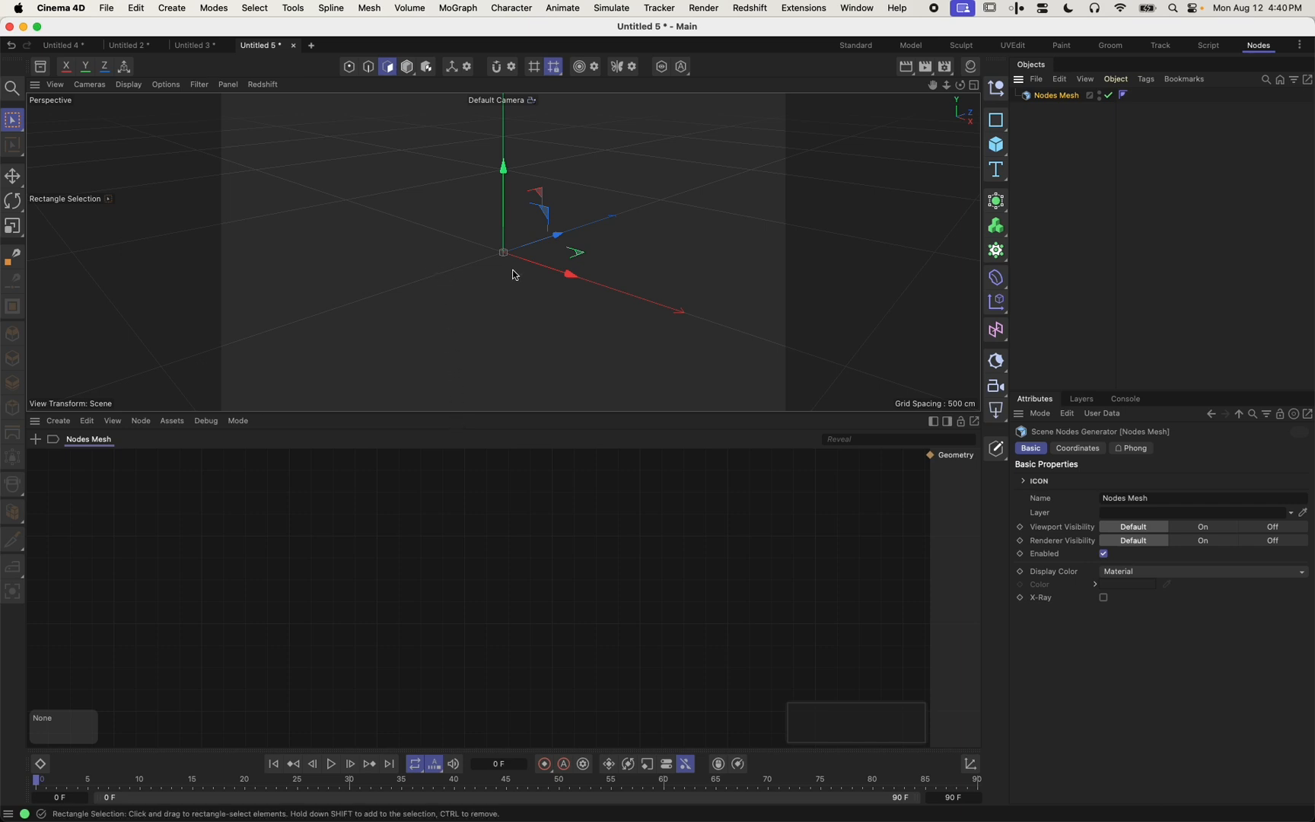
left_click_drag(514, 274, 505, 267, "alt")
scroll(510, 254, "up", 3)
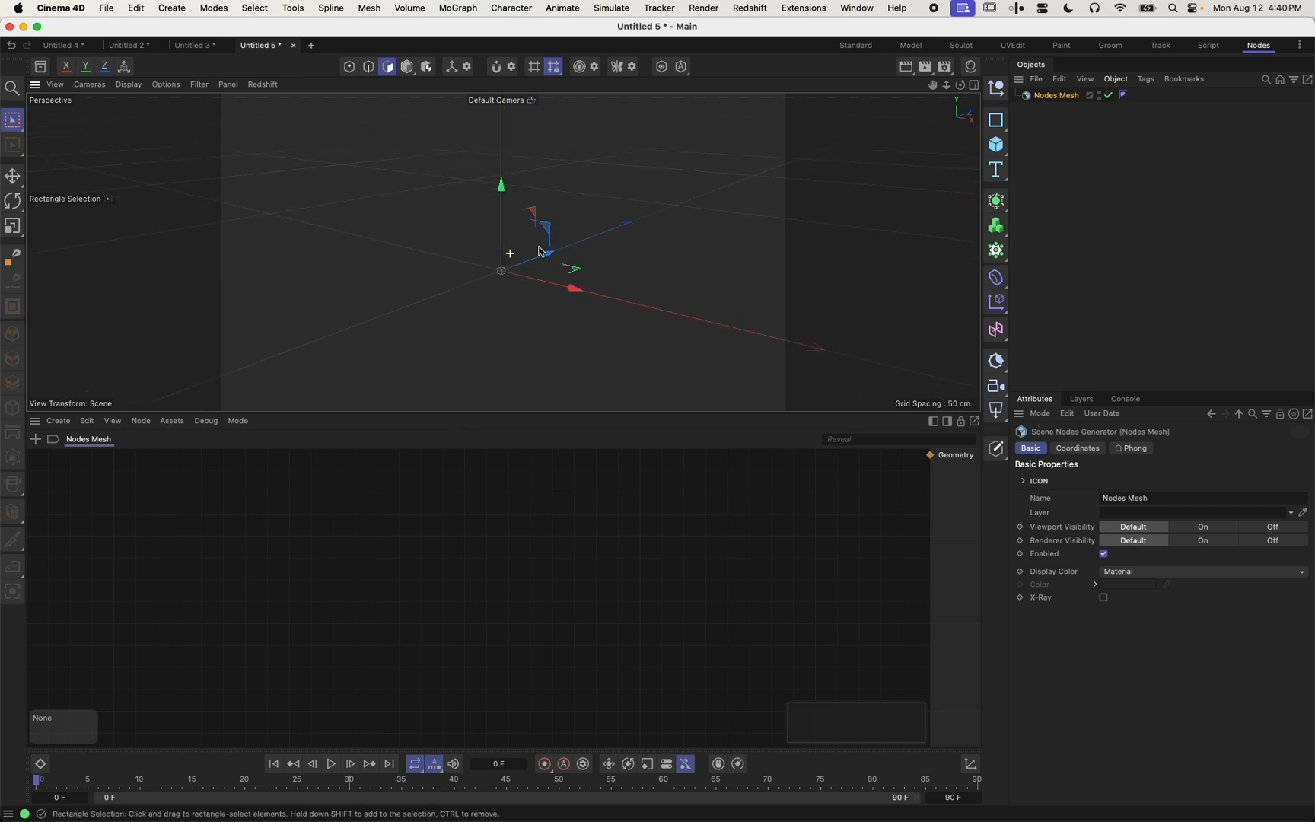
In Untitled 4, disable all the Plane's modifiers and re-enable Select, Store Selection and Geometry Axis to examine the base plane
left_click(76, 46)
left_click_drag(1128, 109, 1129, 192)
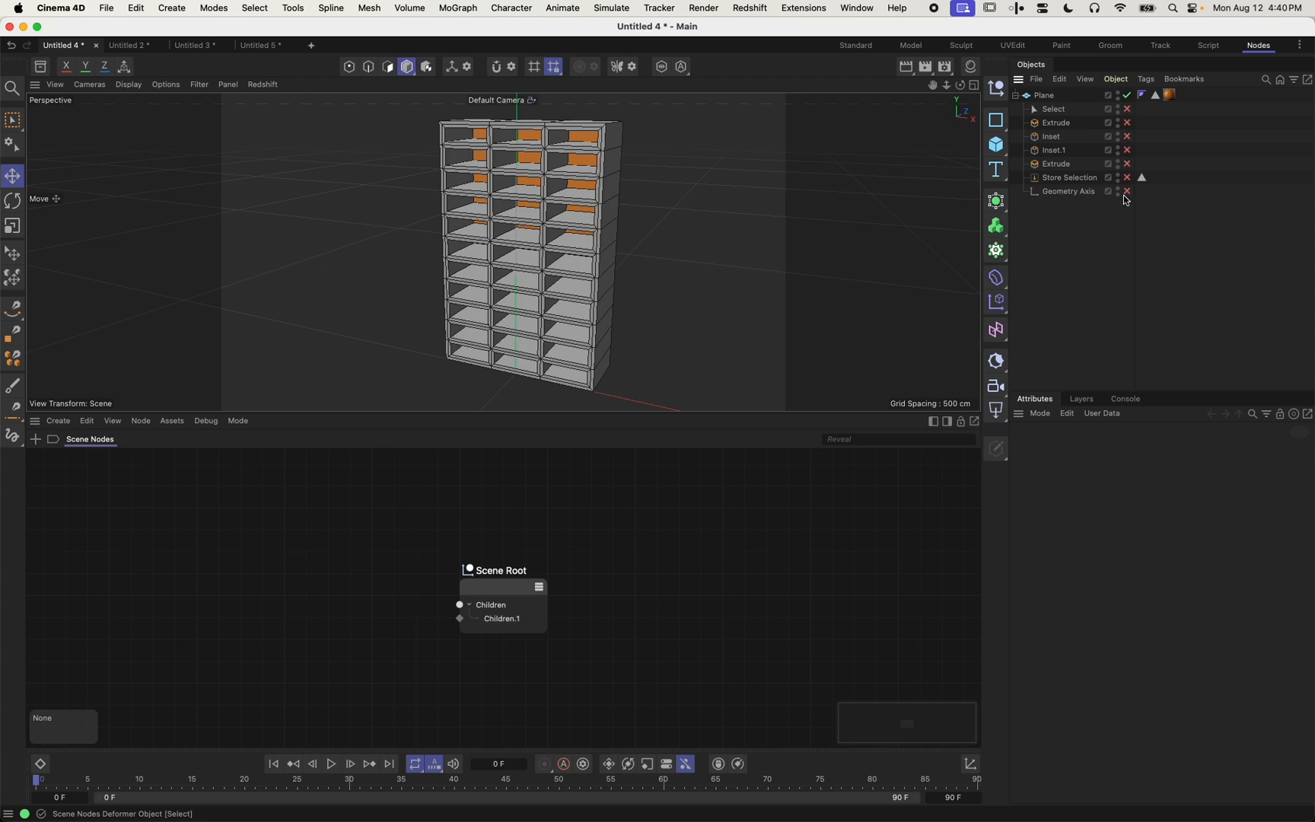
left_click(1127, 110)
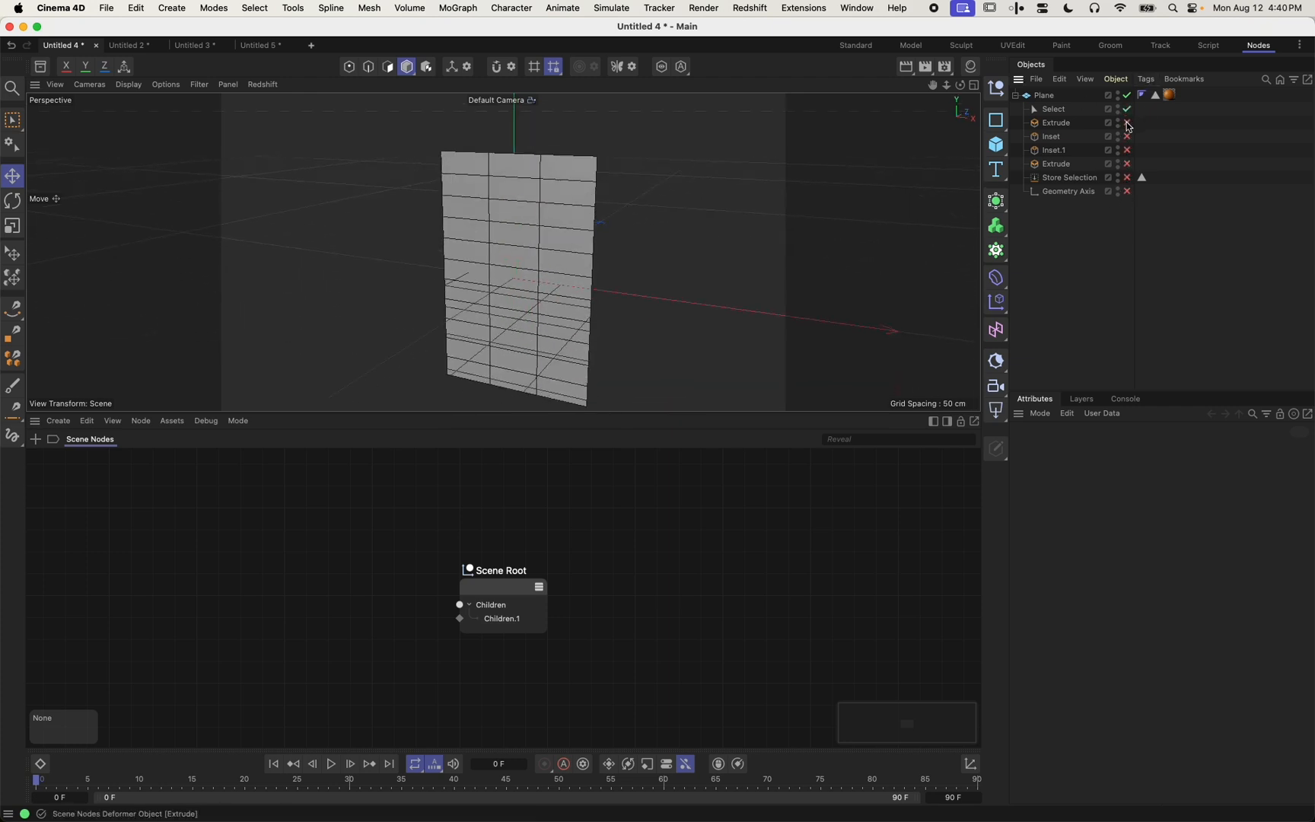
left_click(1129, 178)
left_click(1129, 192)
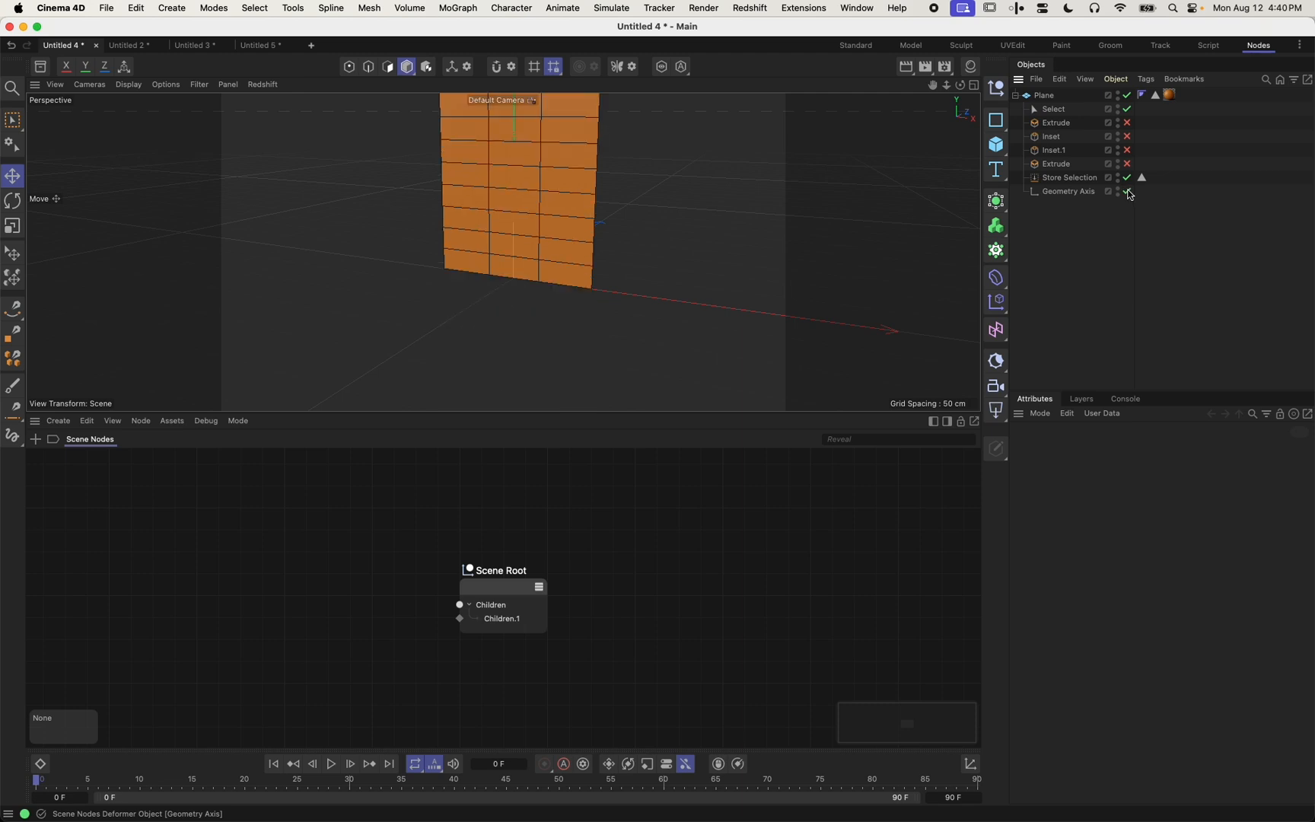
middle_click_drag(669, 162, 650, 278, "alt")
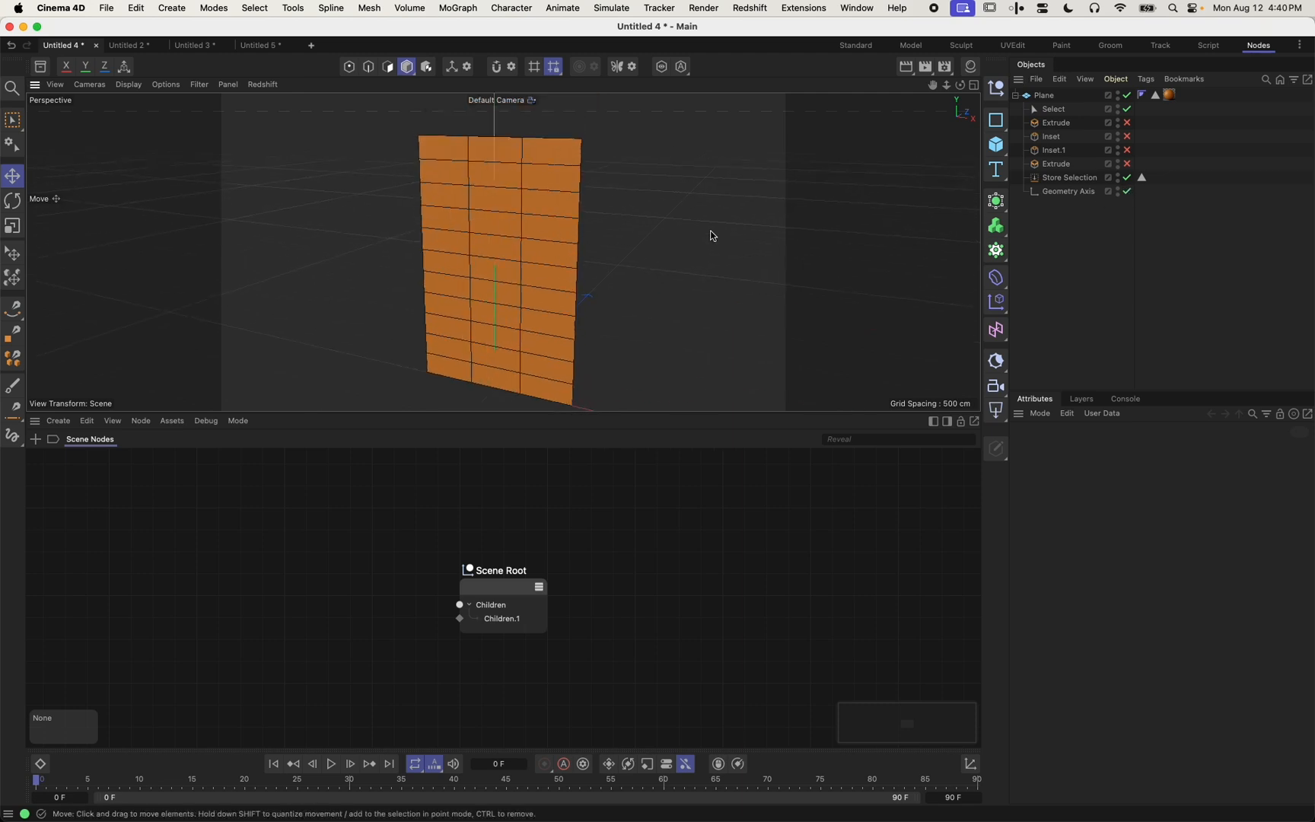
Review how the shelf is built by re-enabling Extrude, Inset, Inset.1 and the second Extrude in turn, toggling Geometry Axis off and on
left_click(1127, 123)
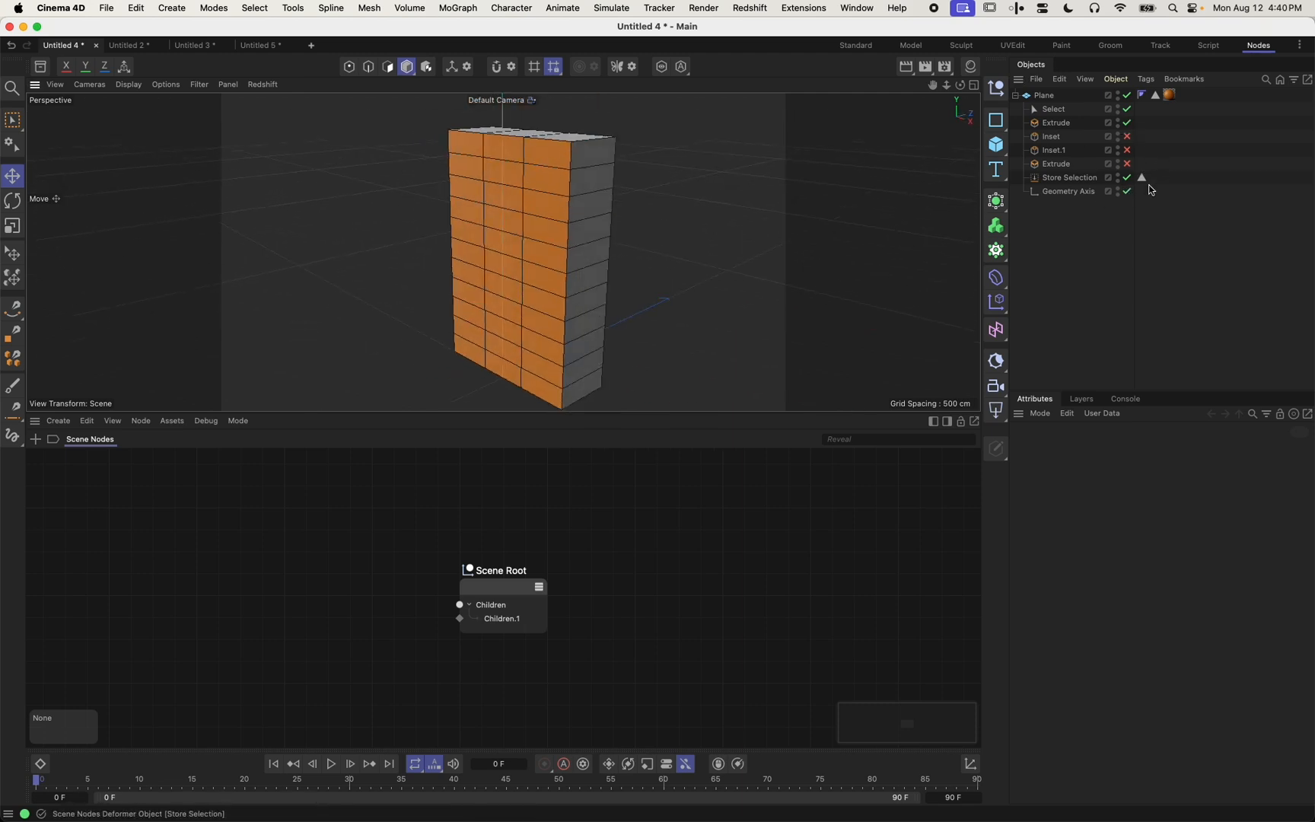
left_click(1128, 192)
left_click(1128, 137)
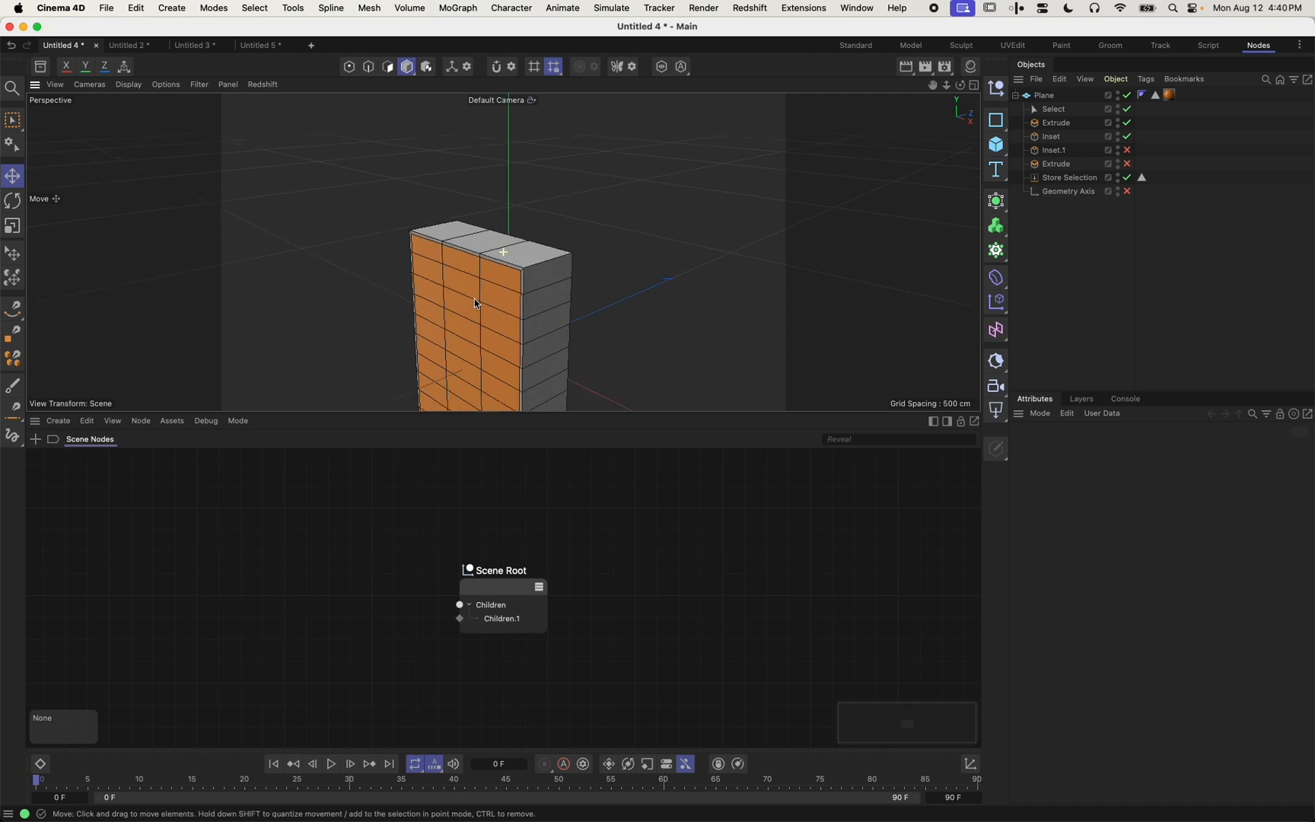
middle_click_drag(475, 304, 549, 191, "alt")
left_click_drag(549, 191, 601, 187, "alt")
left_click(1128, 151)
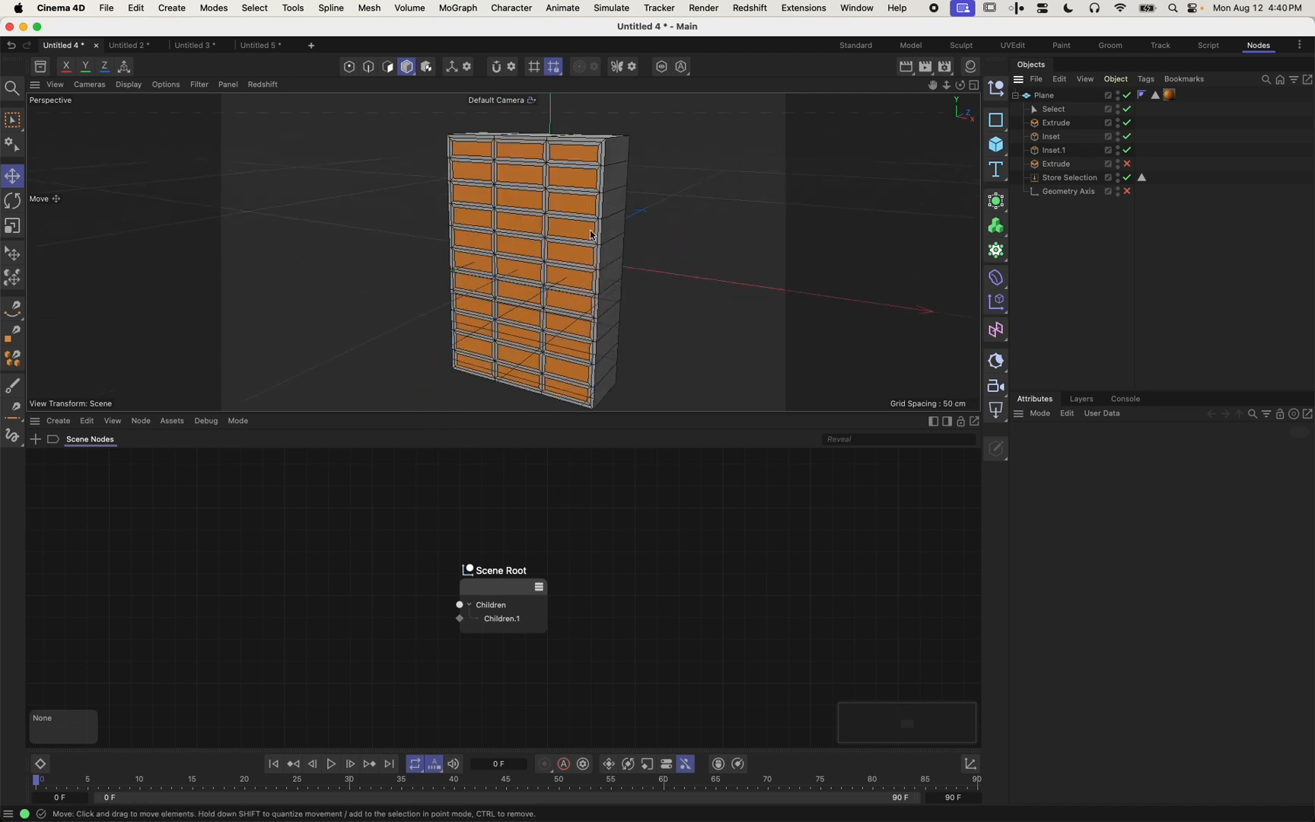
left_click(1128, 164)
left_click_drag(784, 195, 503, 213, "alt")
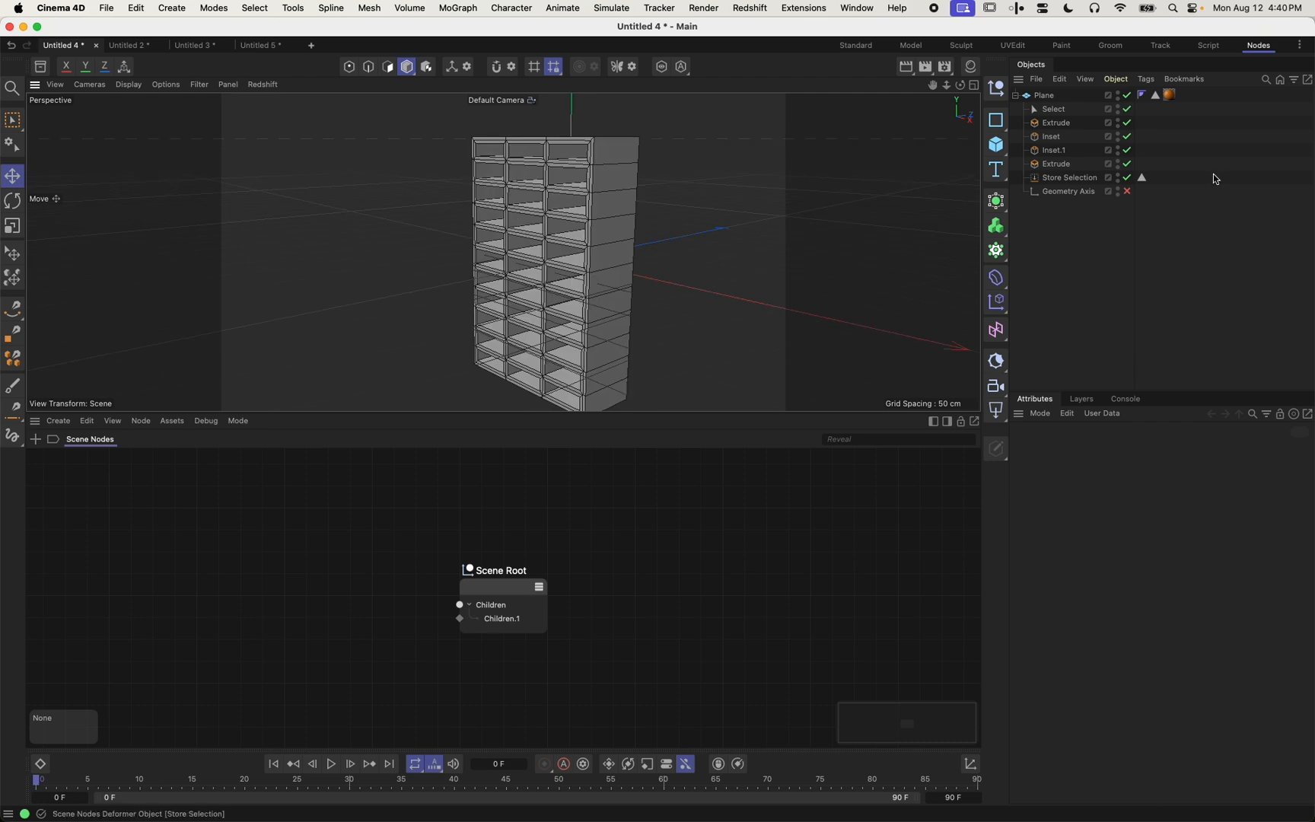
left_click(1128, 192)
left_click_drag(634, 217, 634, 264, "alt")
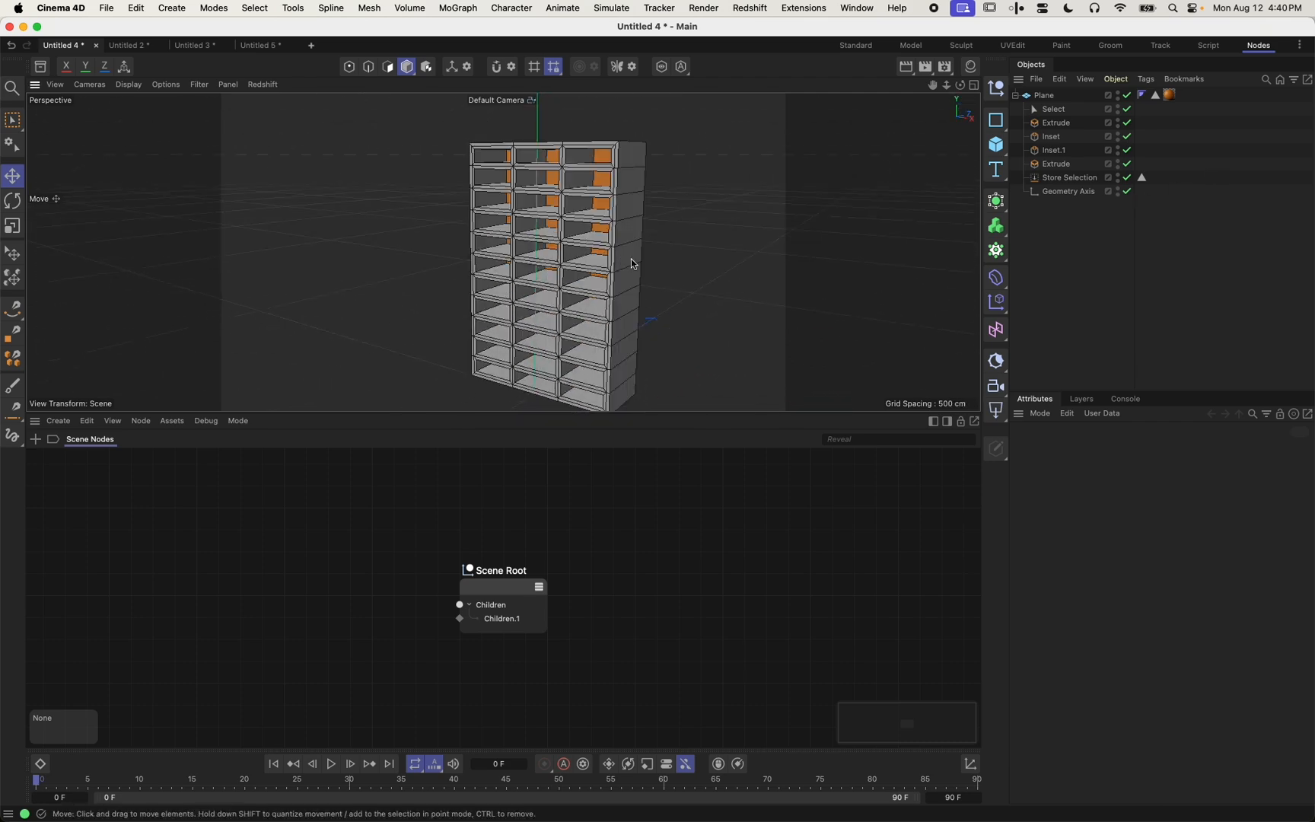
In Untitled 5, add a Plane node to the Nodes Mesh graph and connect it to the Geometry output
left_click(258, 45)
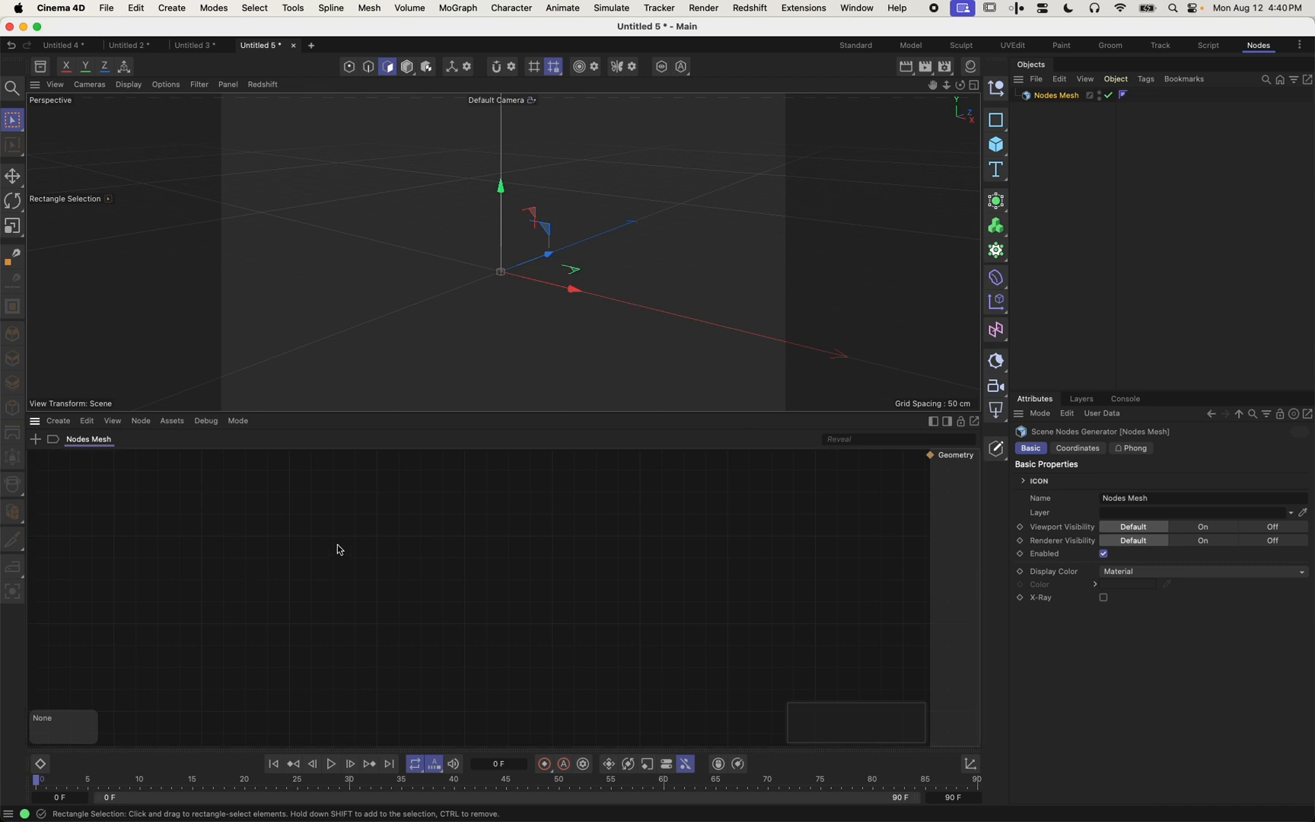
key("shift+c")
type("plane")
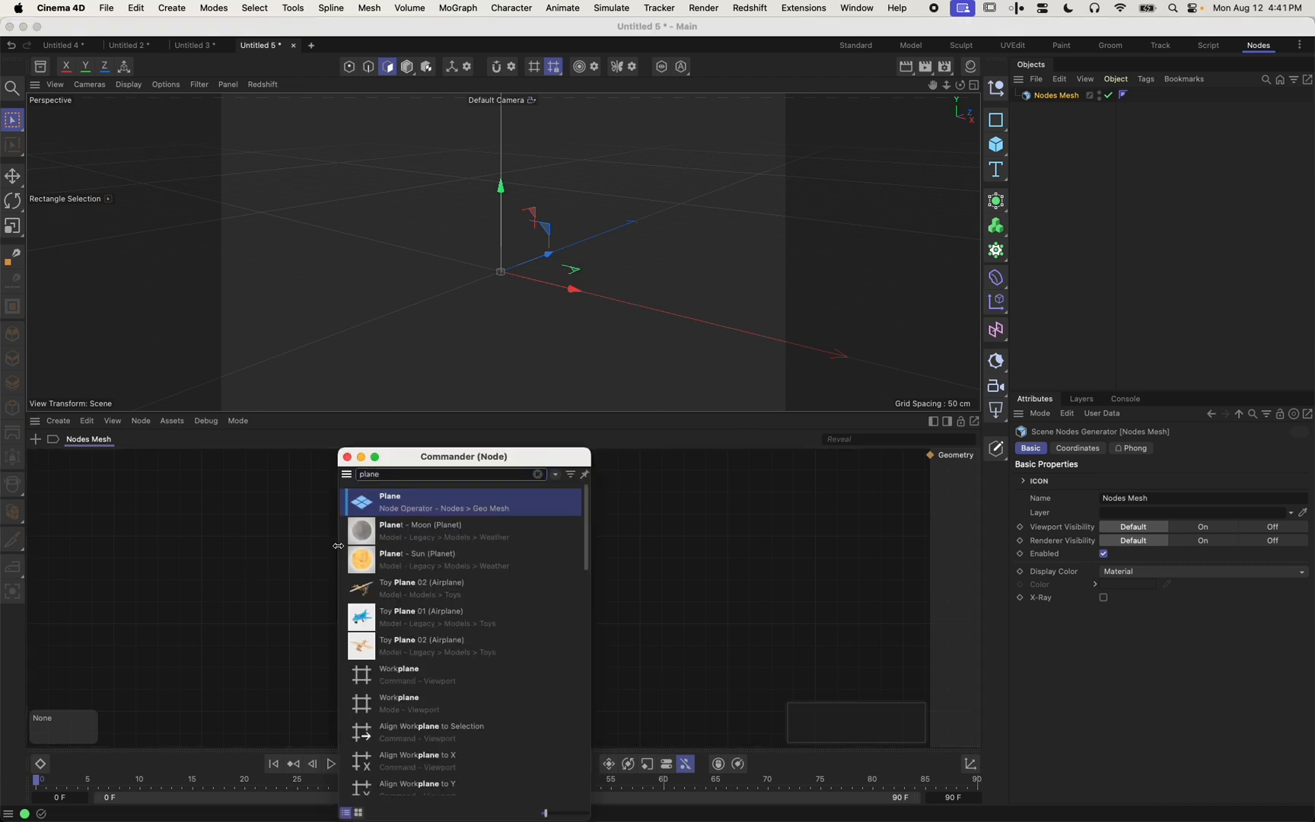
key("Return")
left_click_drag(200, 558, 233, 548)
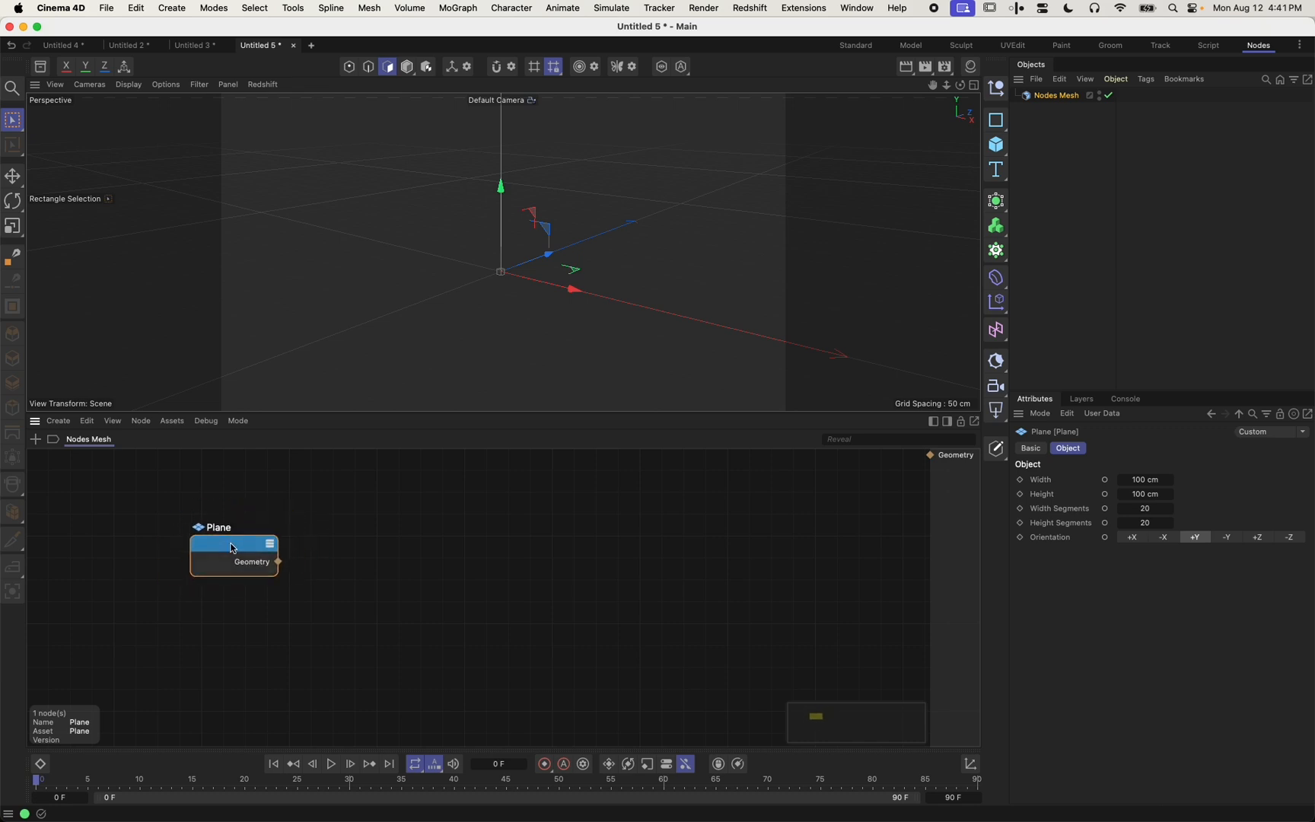
double_click(231, 548)
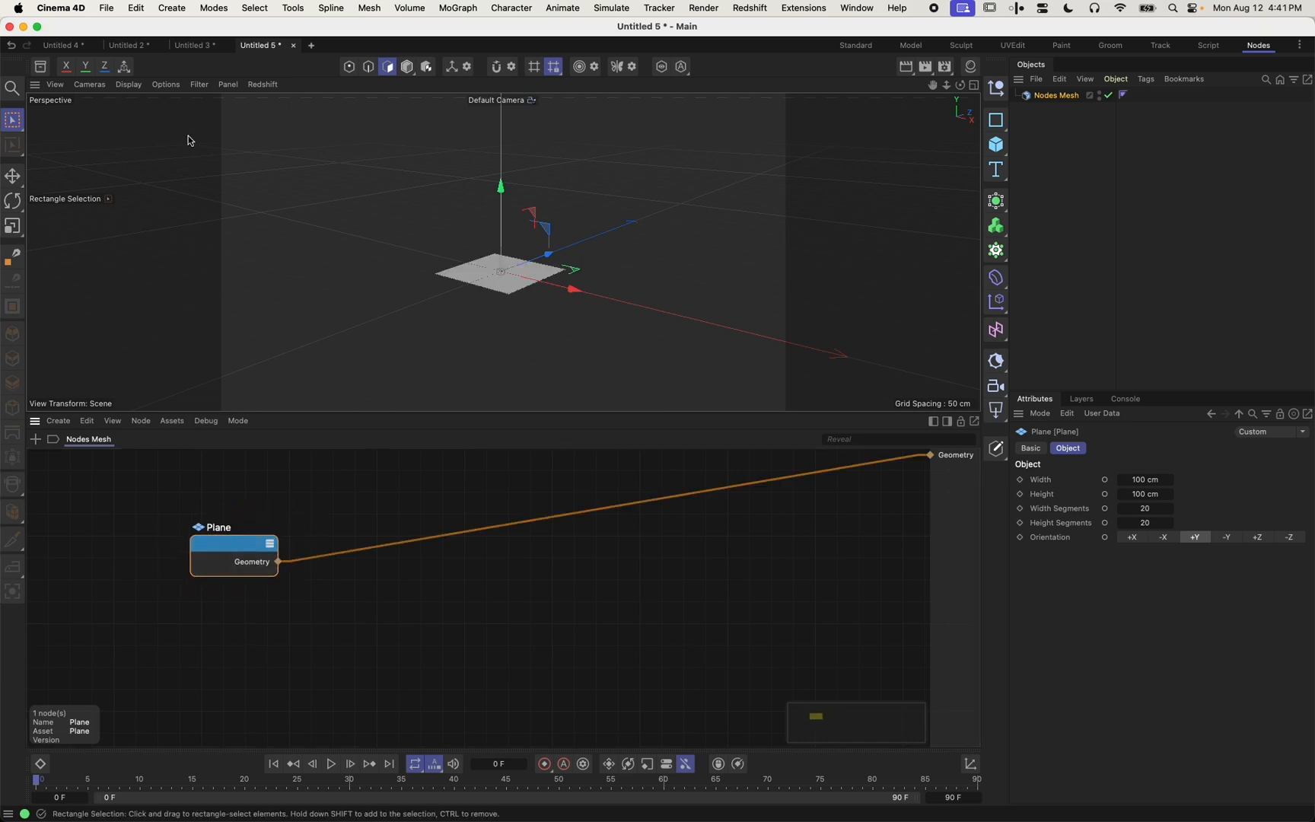
Set the viewport display to Gouraud Shading (Lines) and view the plane's segments up close
left_click(129, 85)
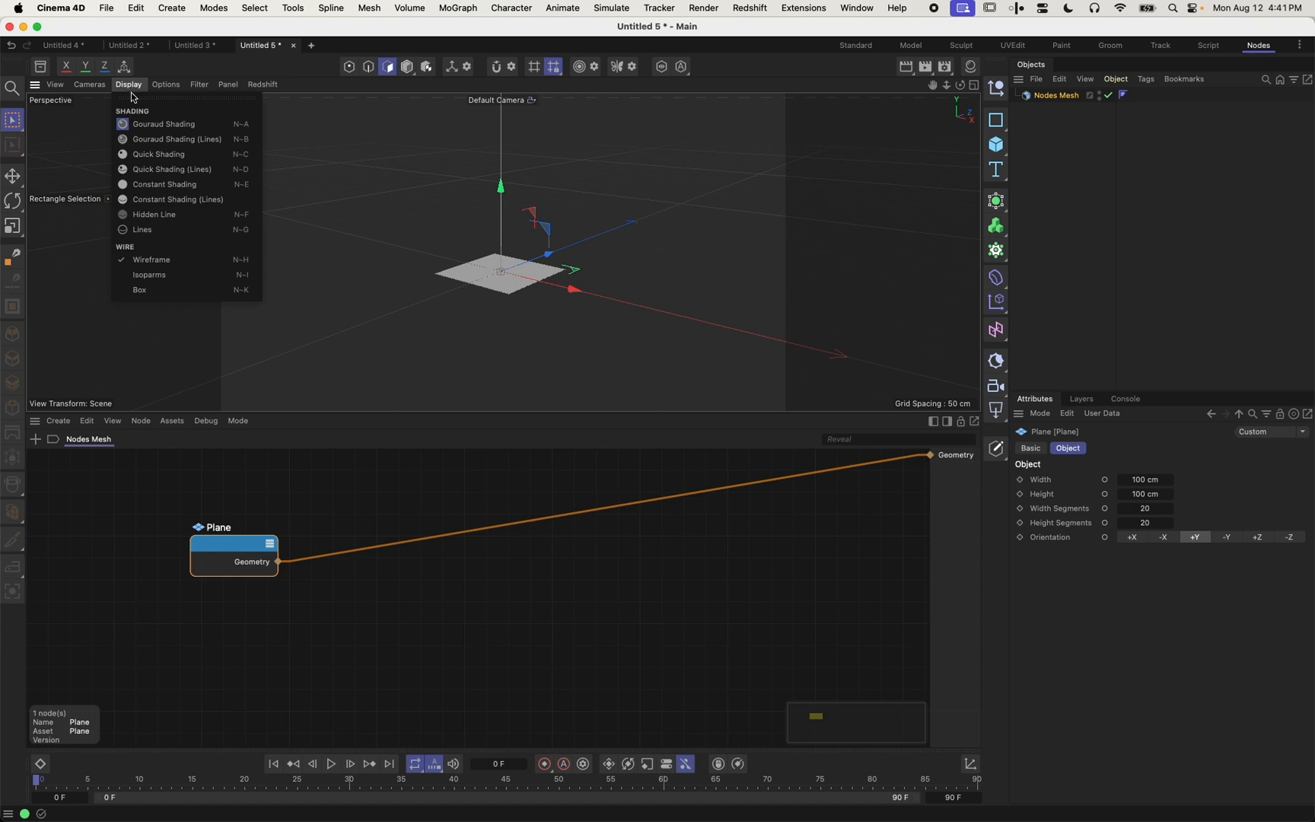
left_click(156, 140)
scroll(503, 289, "up", 5)
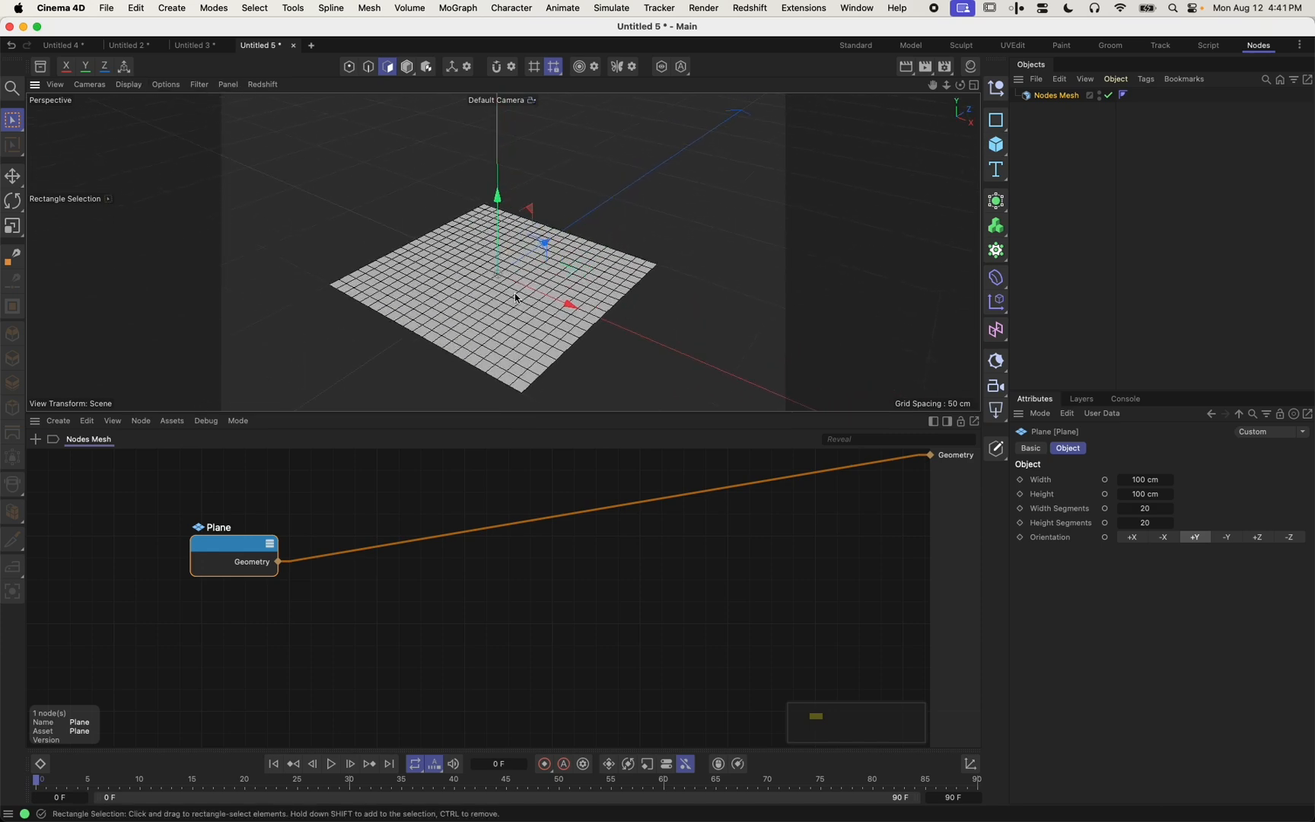
left_click_drag(517, 299, 695, 294, "alt")
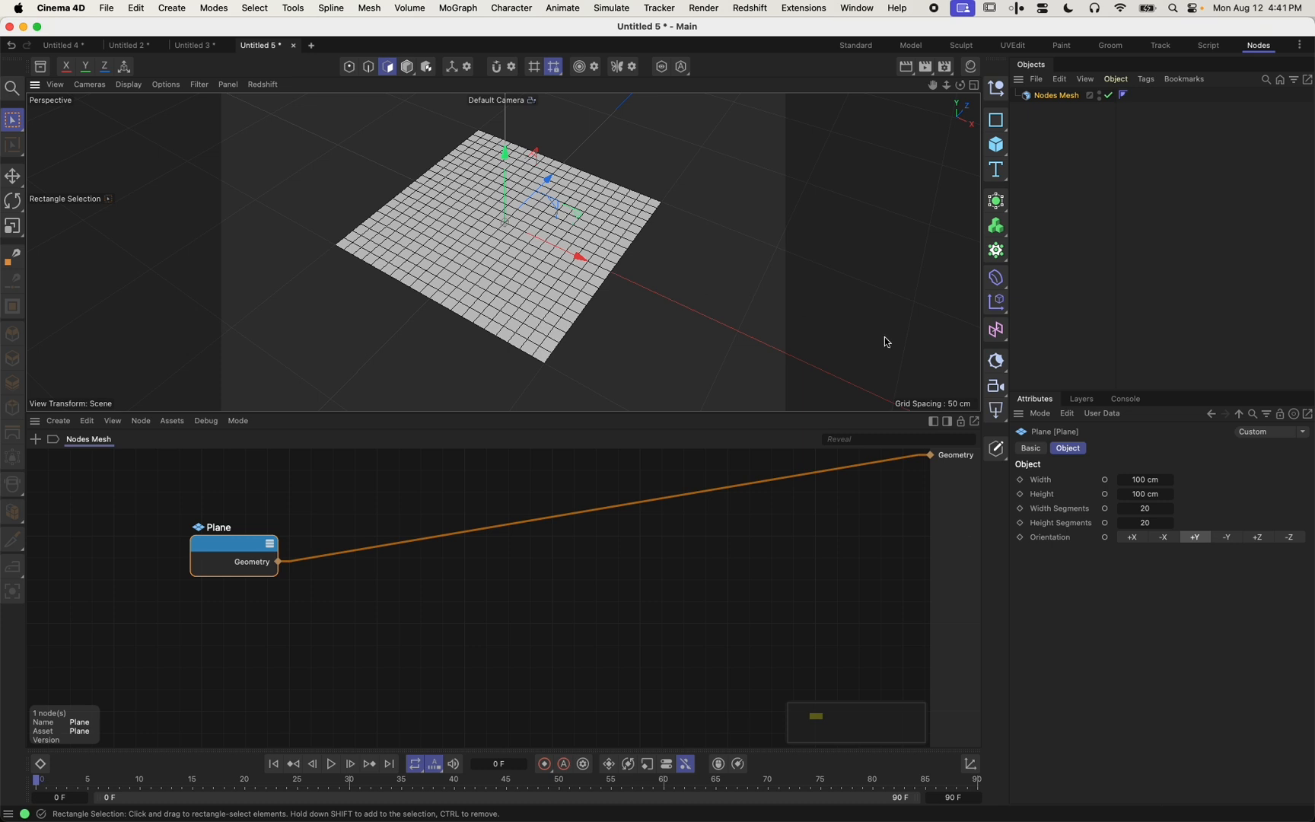
Set the Plane node to 1 width segment and 6 height segments, and orient it to -Z
double_click(1144, 508)
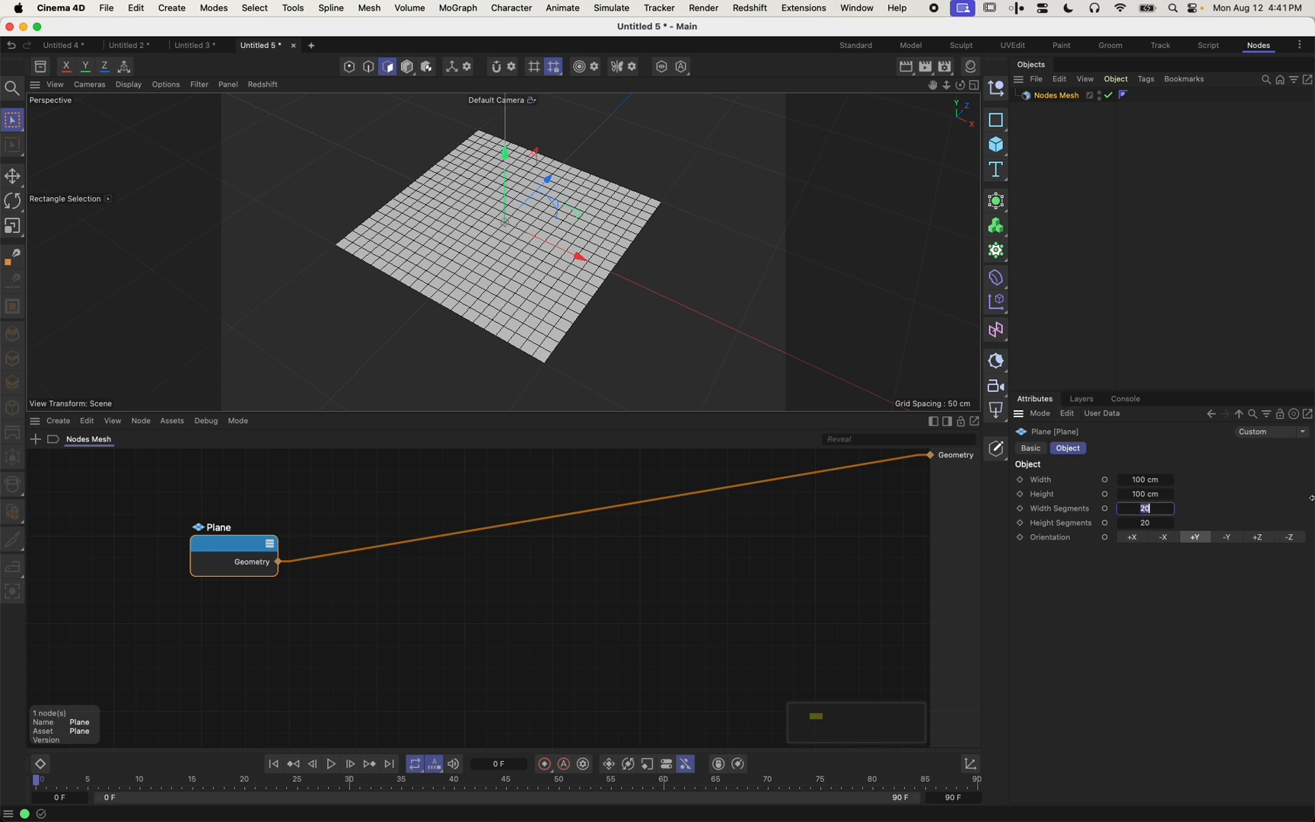
type("1")
key("Tab")
key("Return")
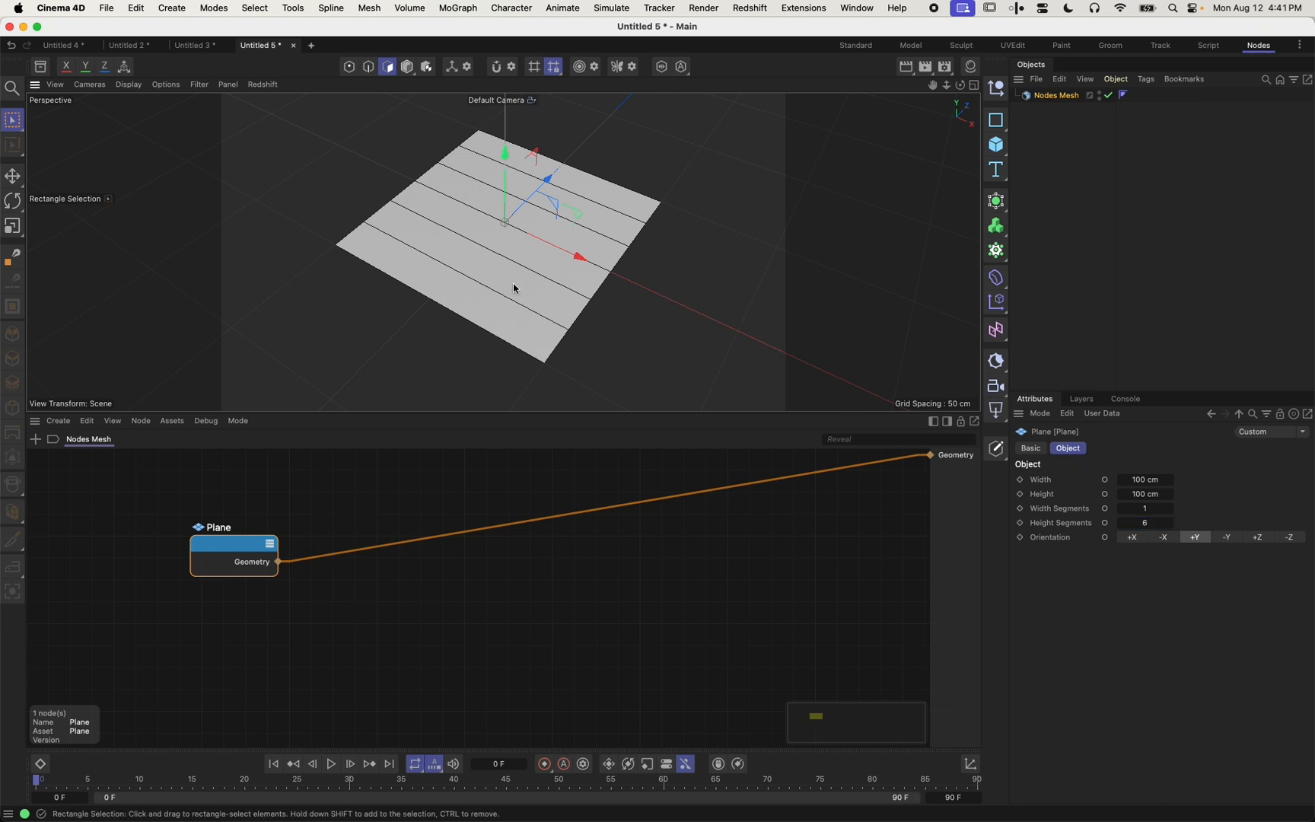
left_click_drag(514, 287, 513, 233, "alt")
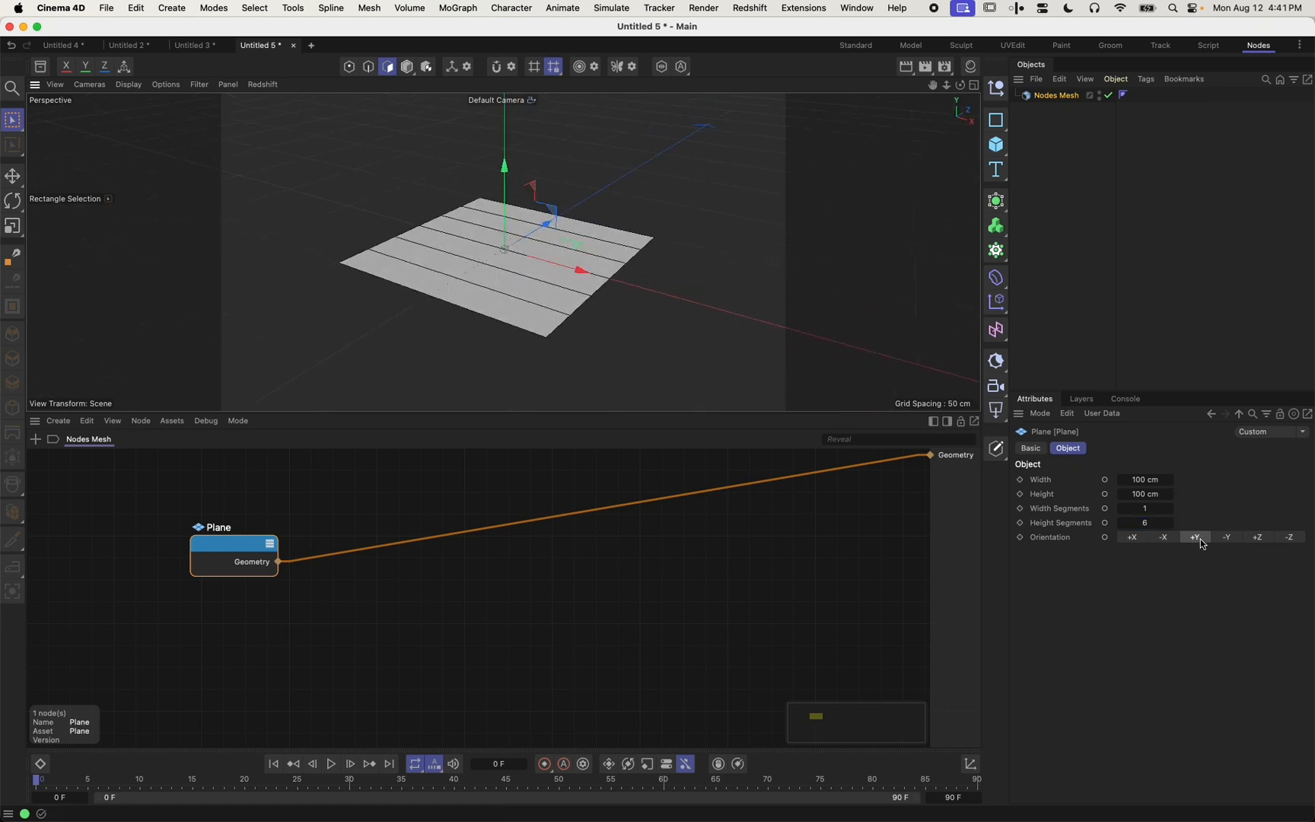
left_click(1293, 538)
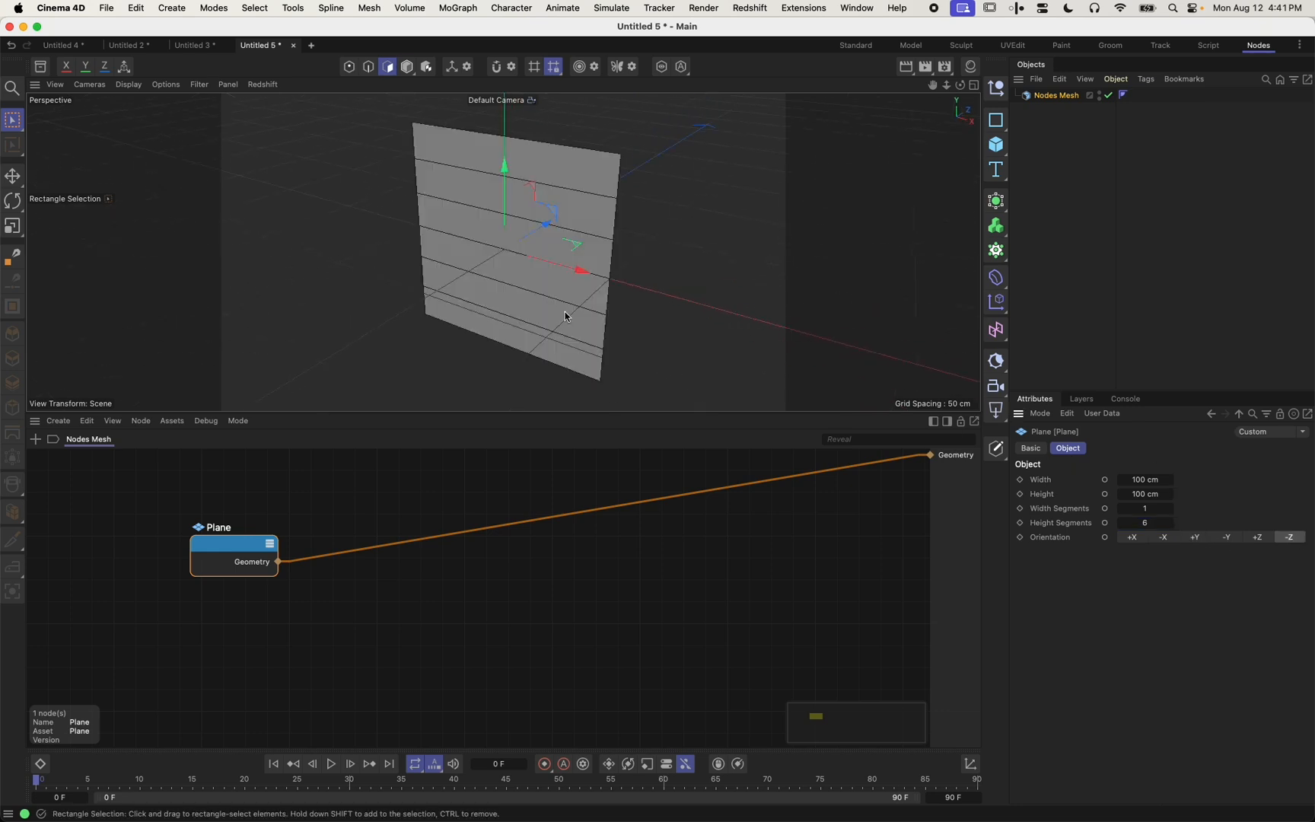
left_click_drag(420, 352, 533, 312, "alt")
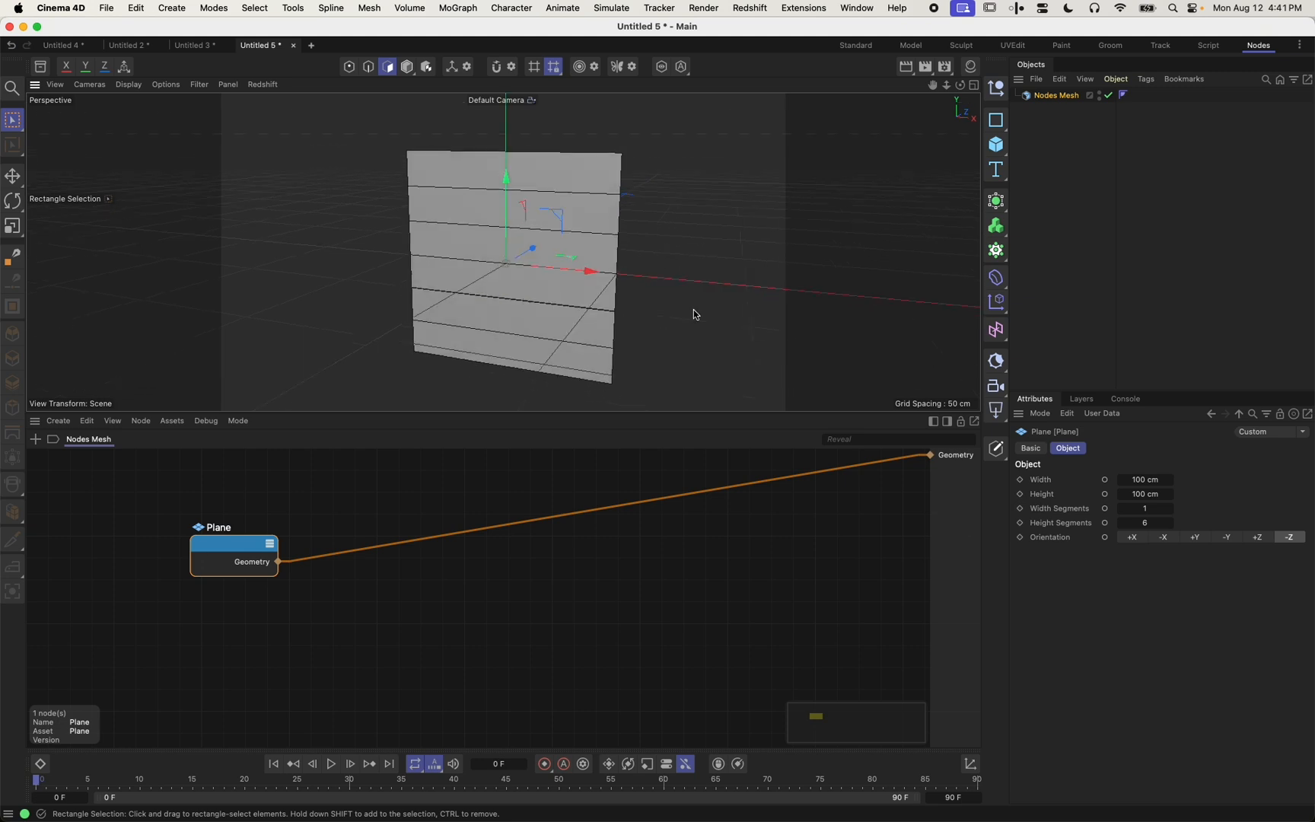
Set the Plane node's height to 180 cm and view the whole upright plane
left_click(1138, 481)
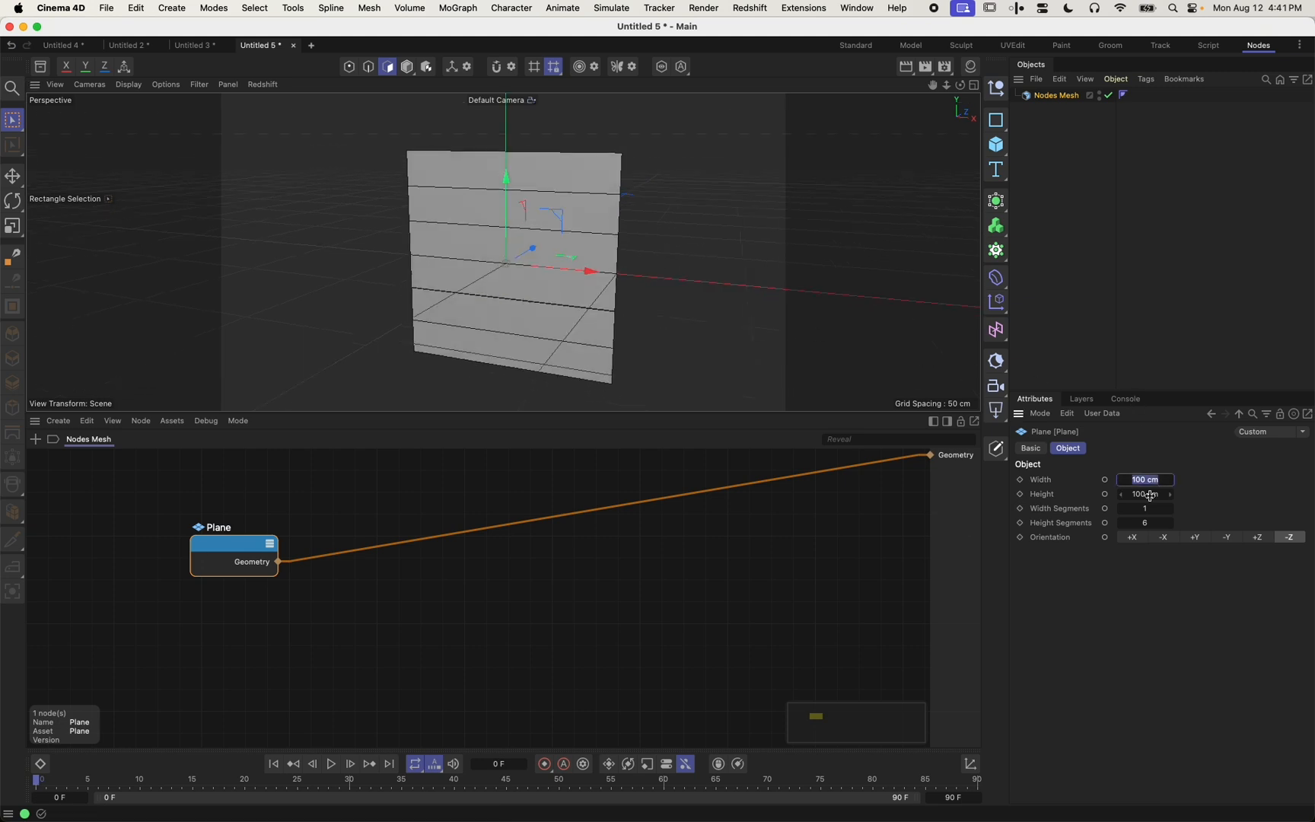
left_click(1150, 495)
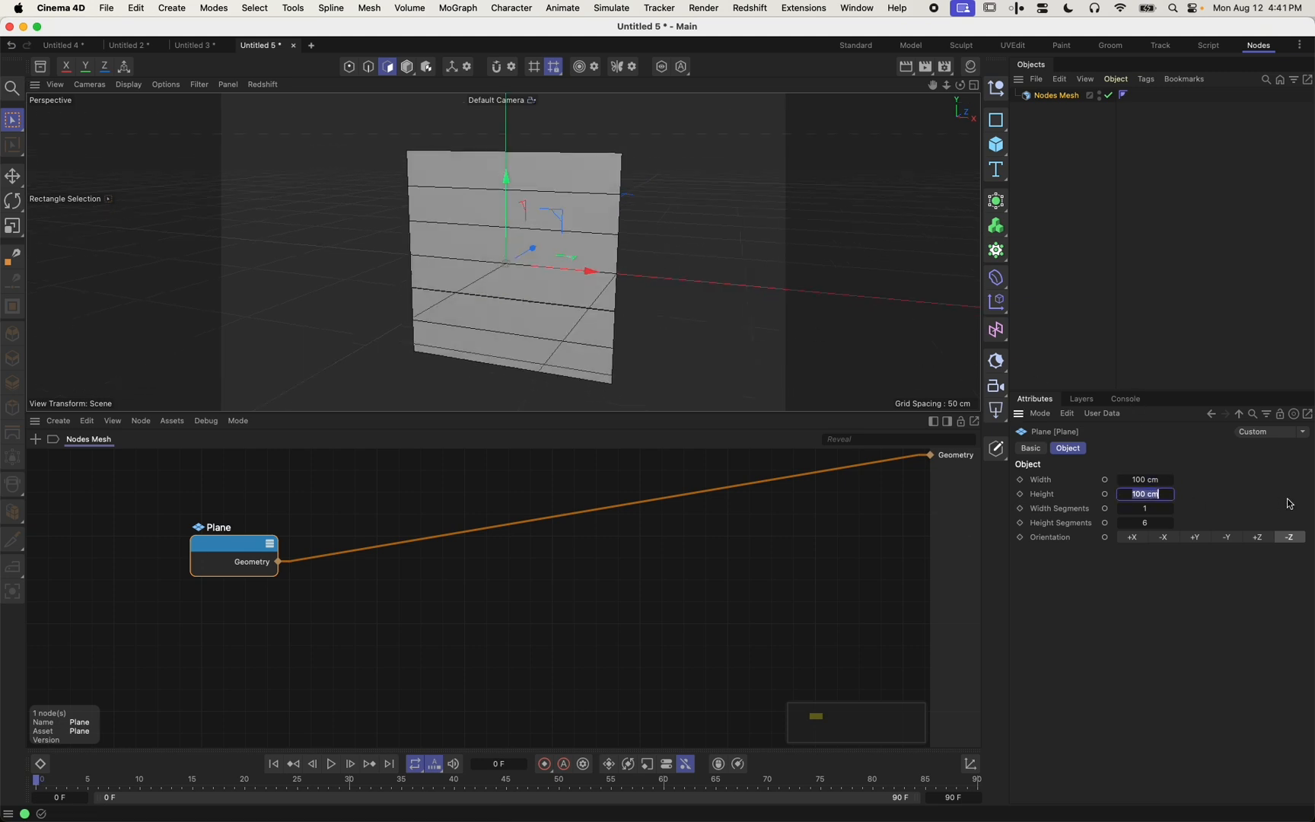
type("180")
key("Return")
scroll(586, 258, "down", 5)
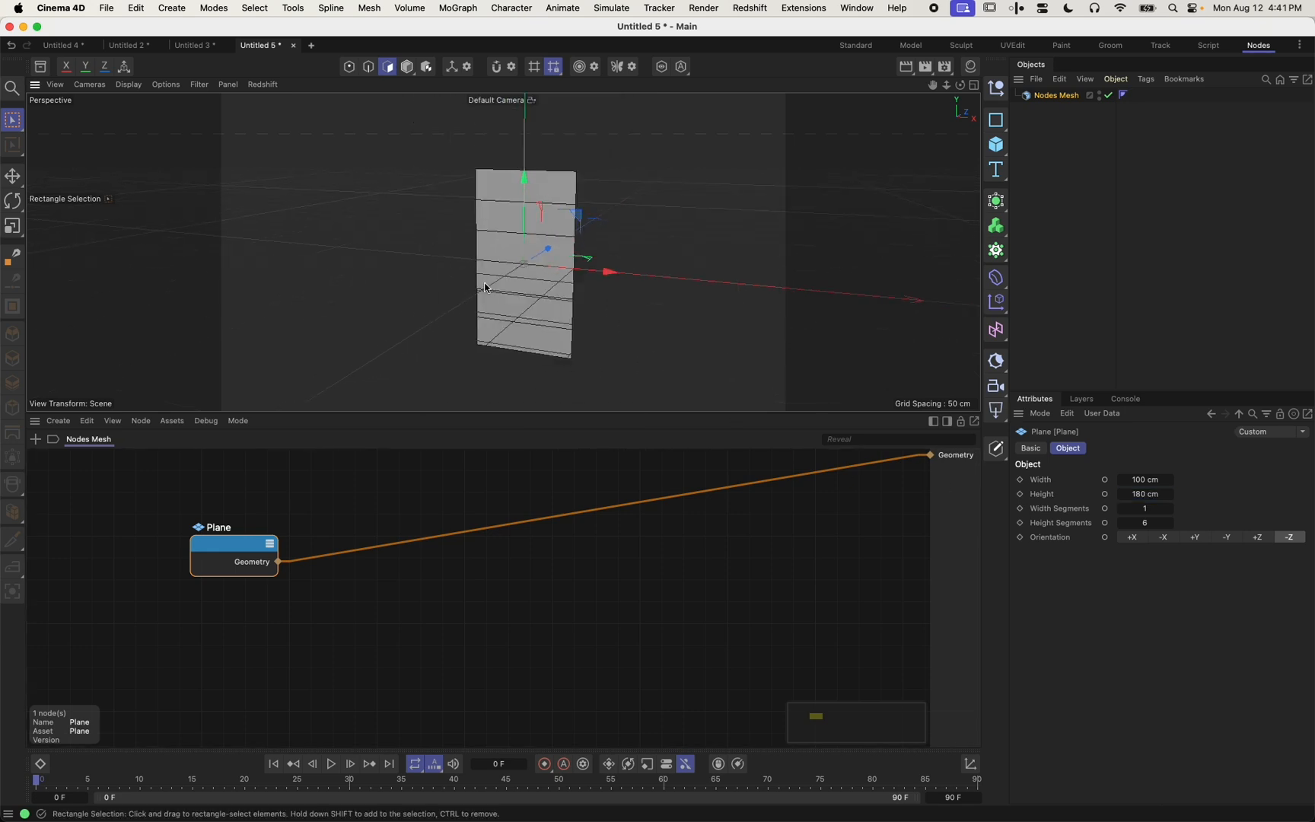
left_click_drag(507, 300, 471, 317, "alt")
scroll(514, 303, "down", 3)
Rename the Plane node as Shelf Layout and move it farther from the Geometry output
double_click(221, 527)
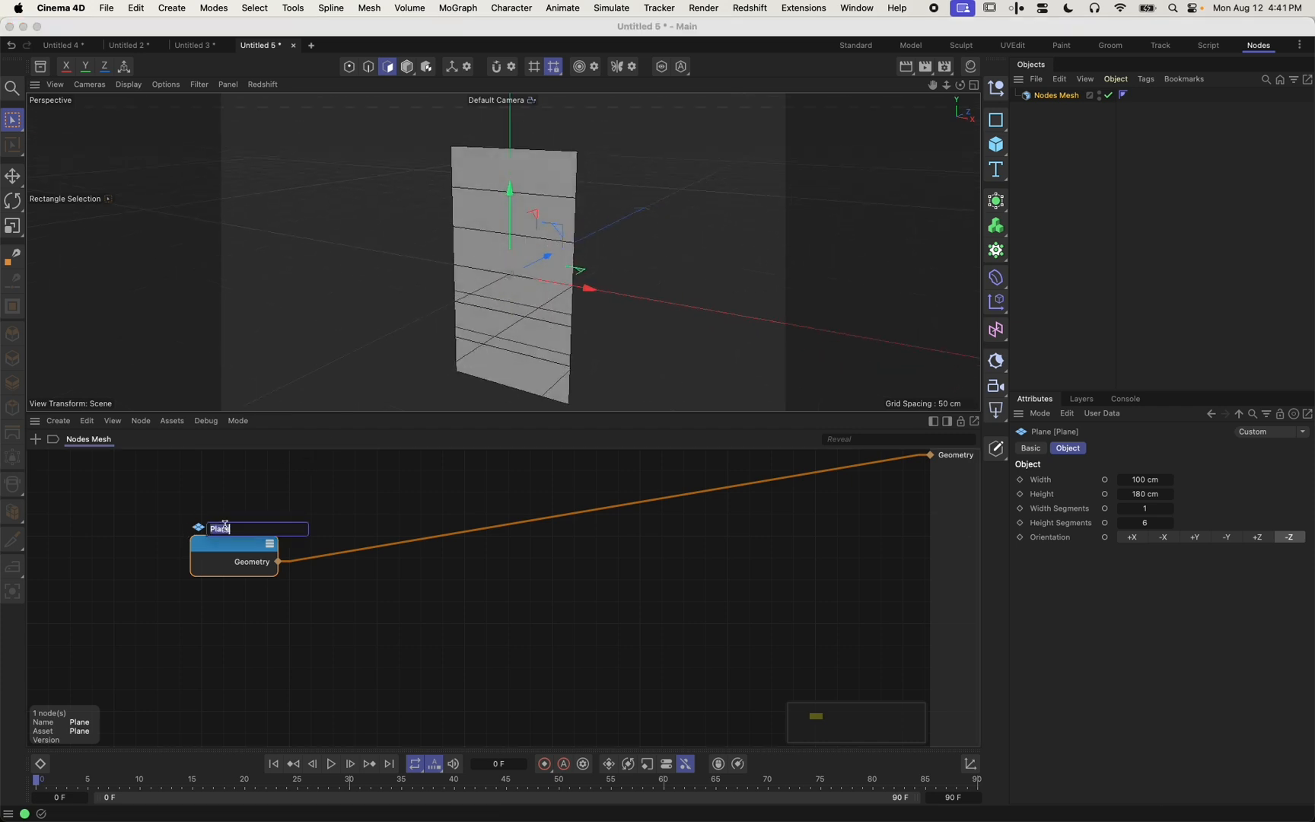
type("Shelf Layout")
key("Return")
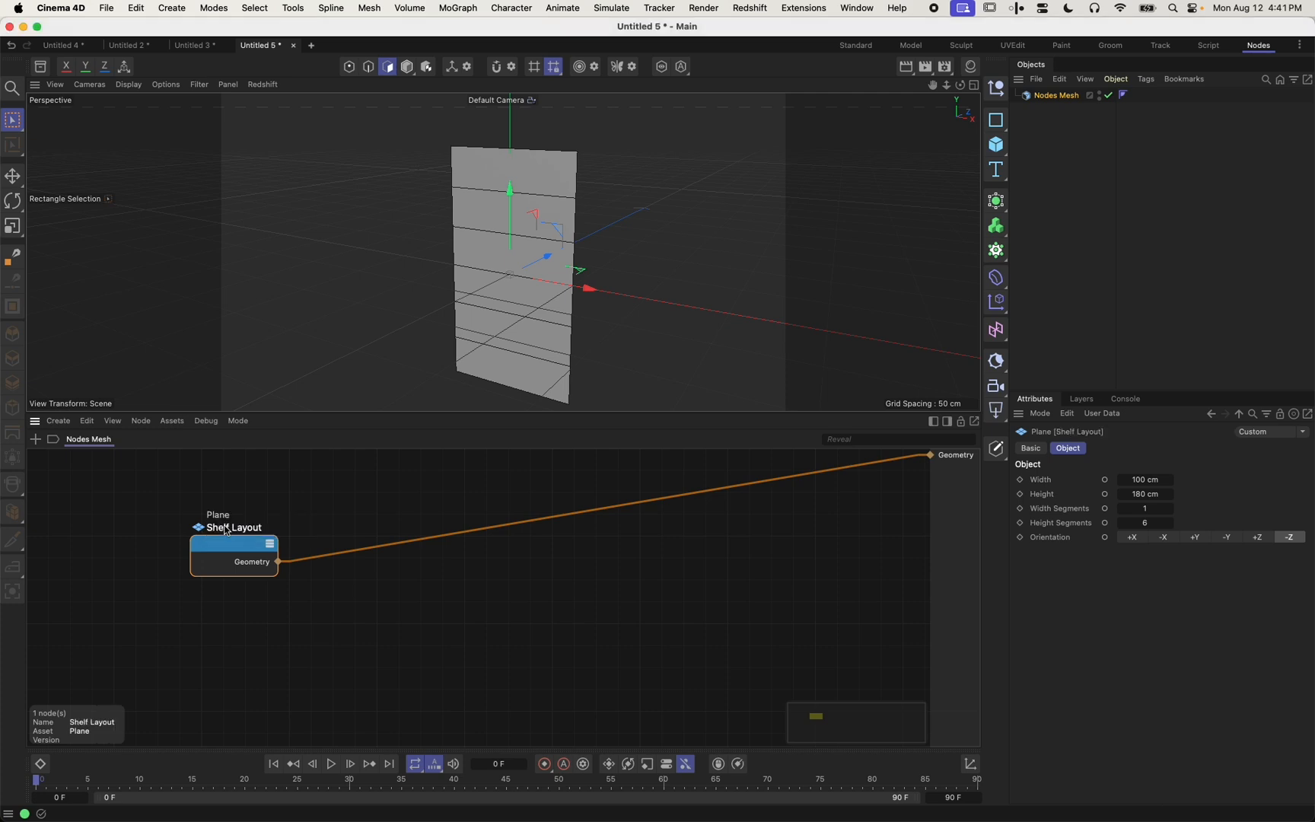
left_click_drag(217, 544, 172, 546)
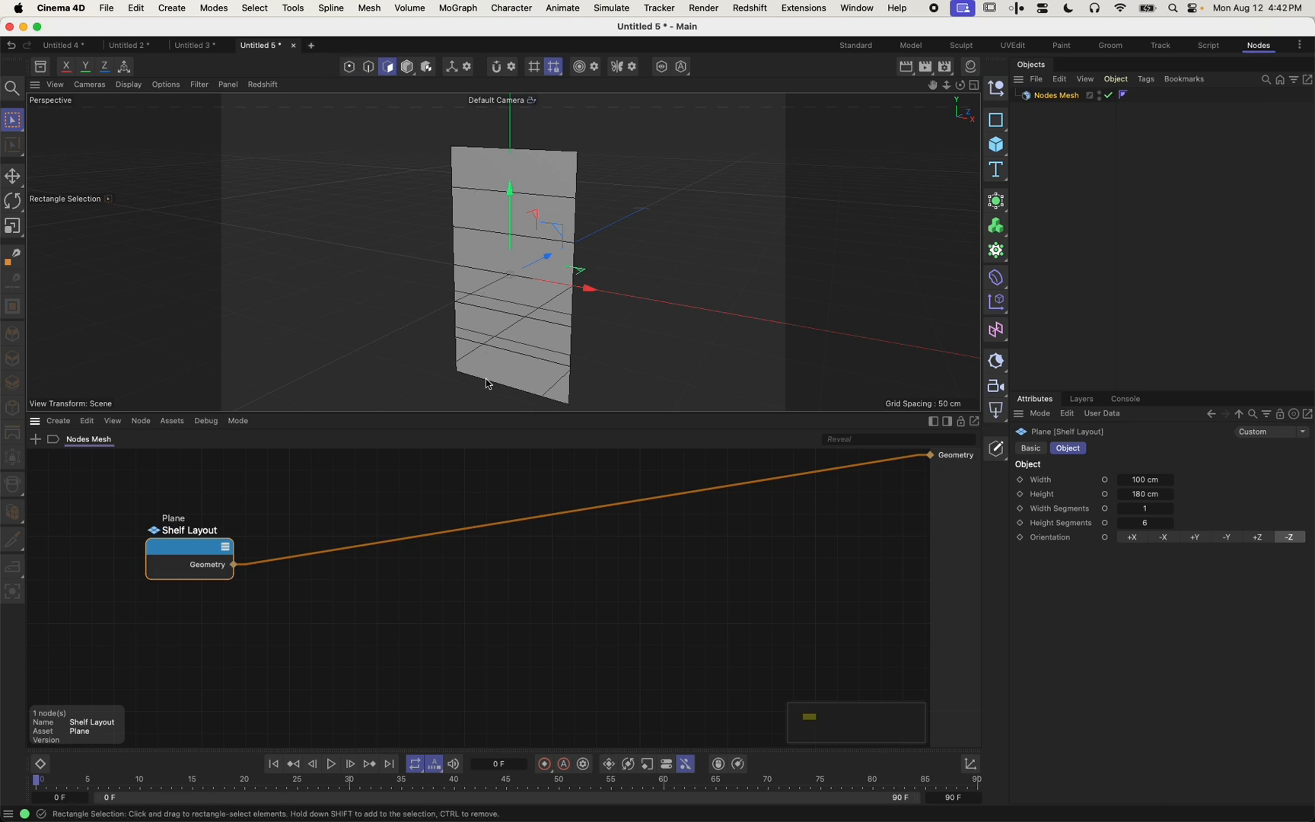
Insert a Select node between Shelf Layout and the Geometry output, with polygon Selection String all
left_click_drag(532, 331, 517, 270, "alt")
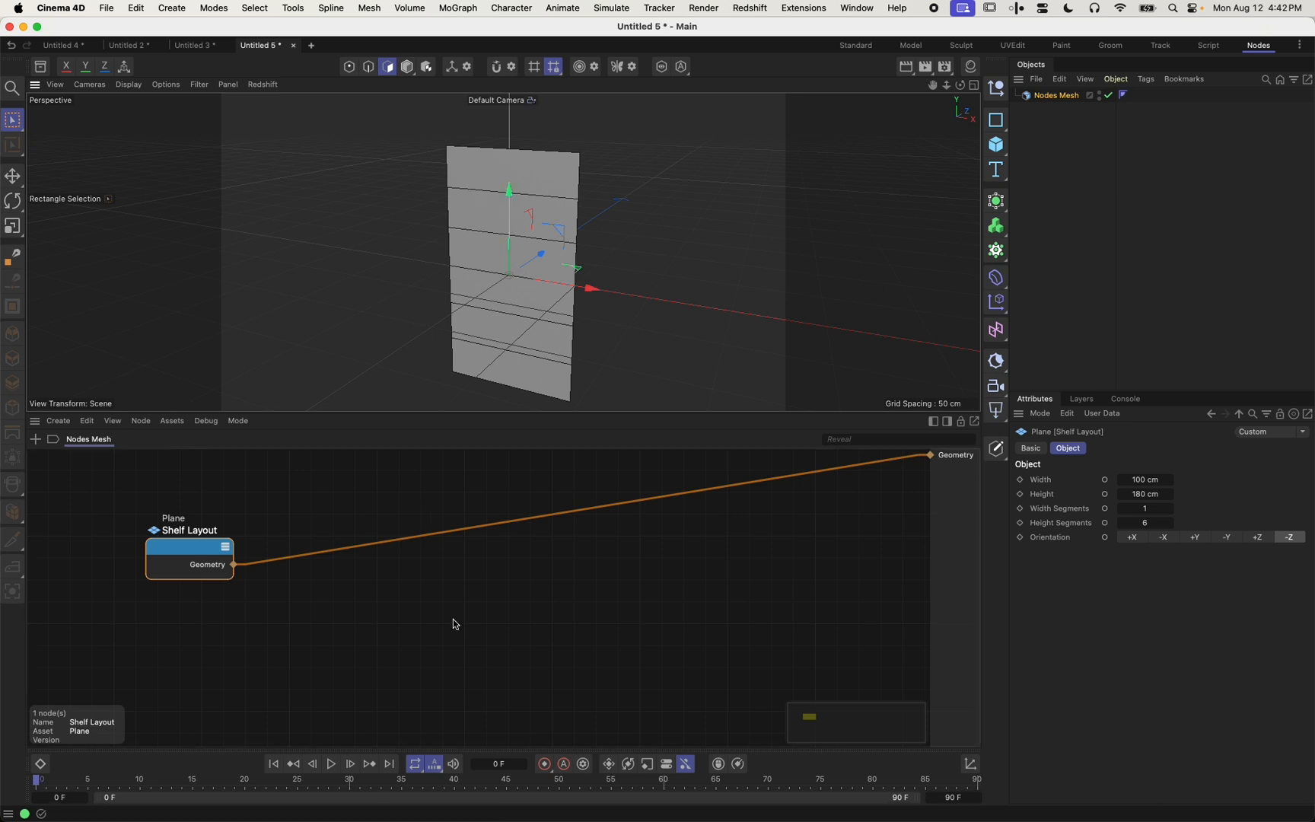
double_click(397, 580)
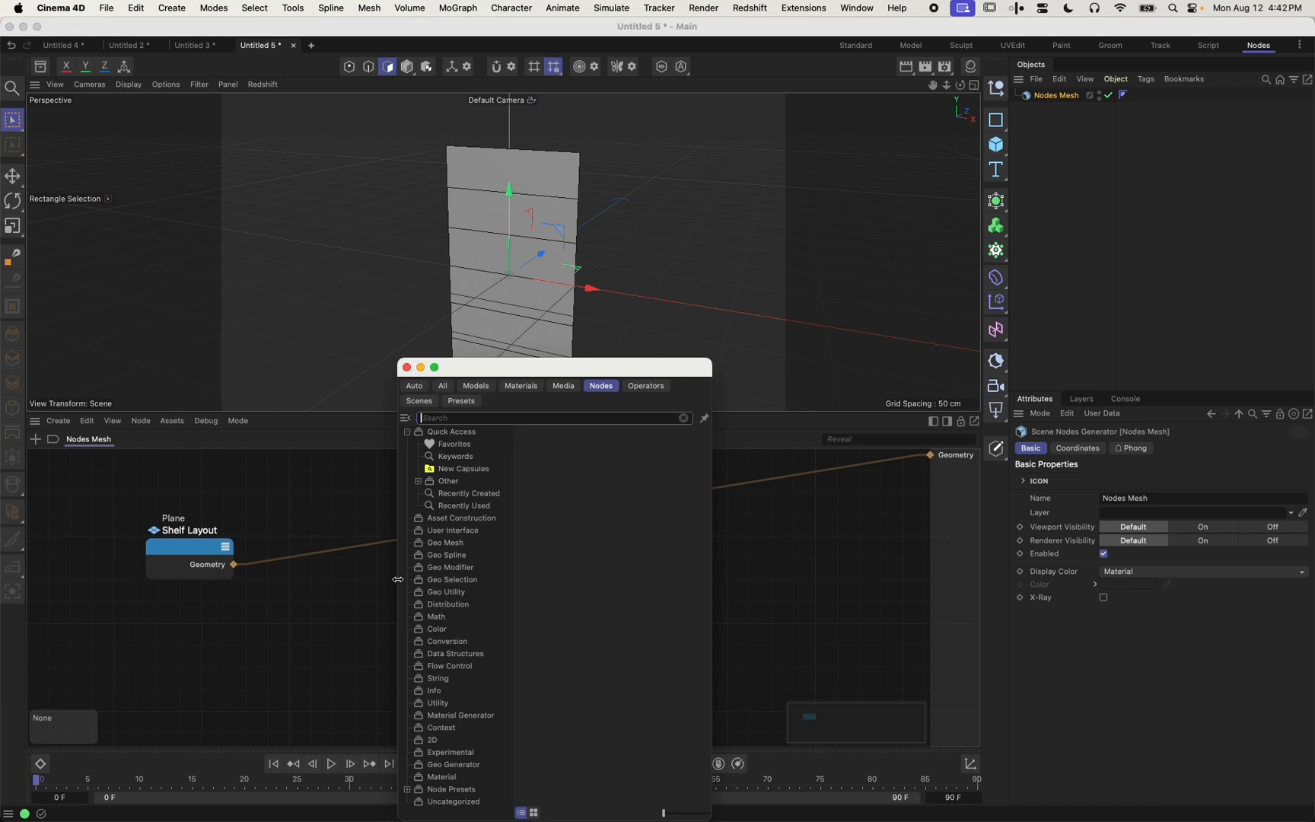
type("select")
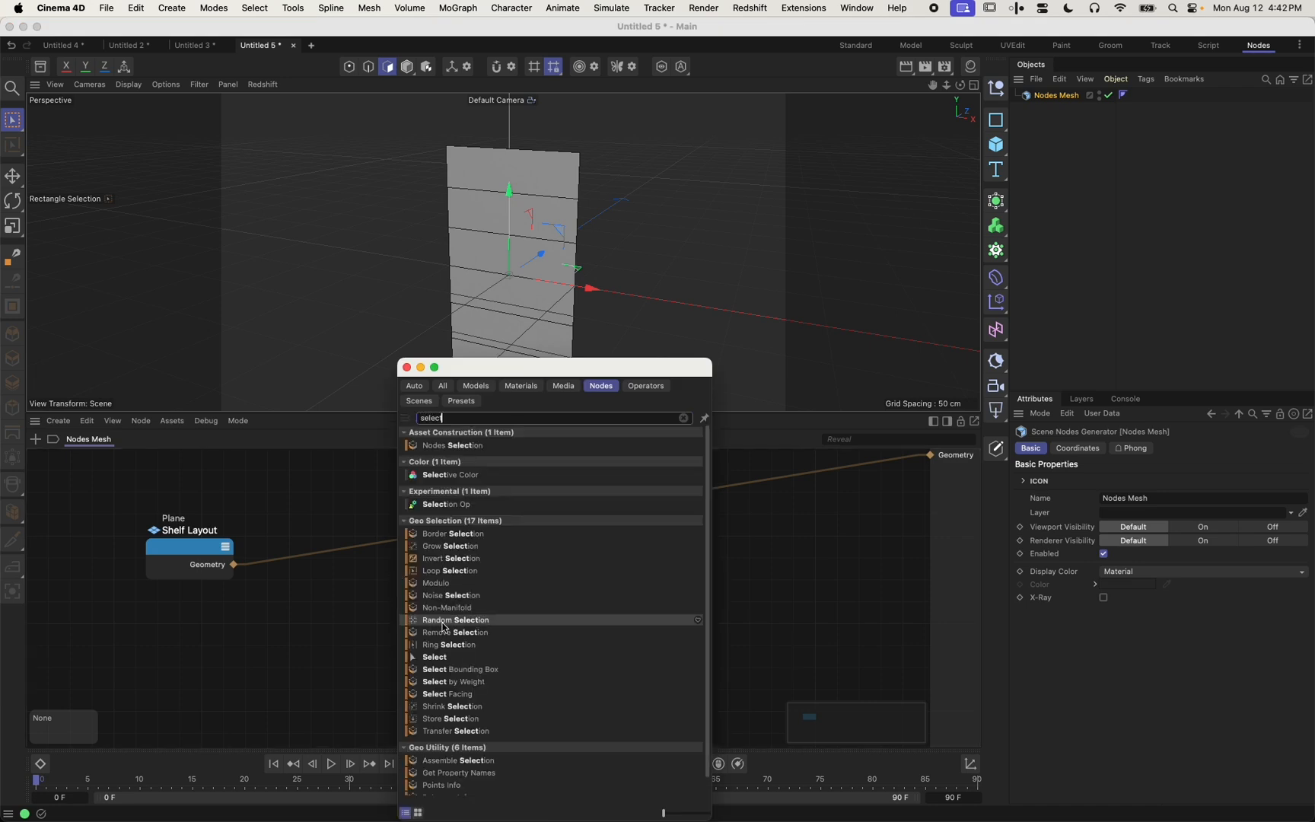
scroll(464, 620, "down", 2)
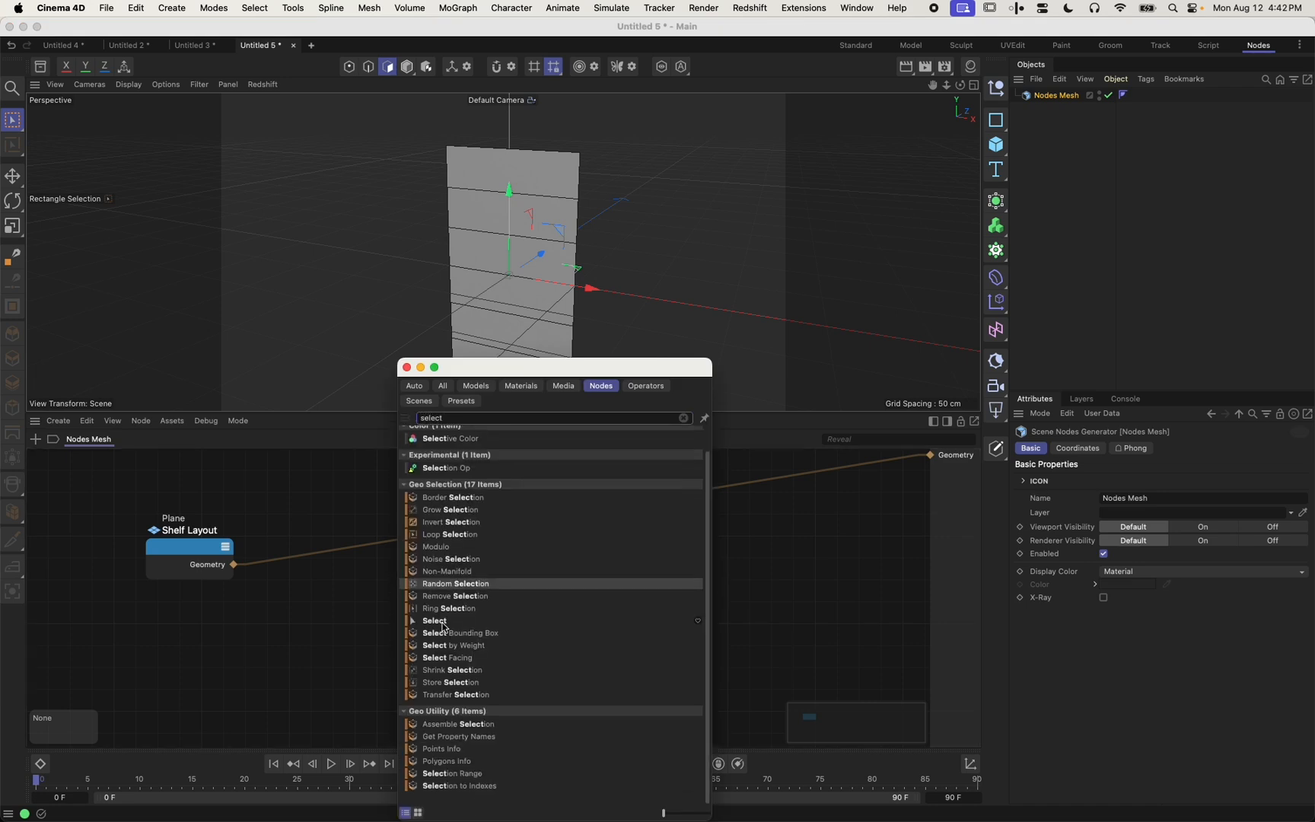
left_click(468, 621)
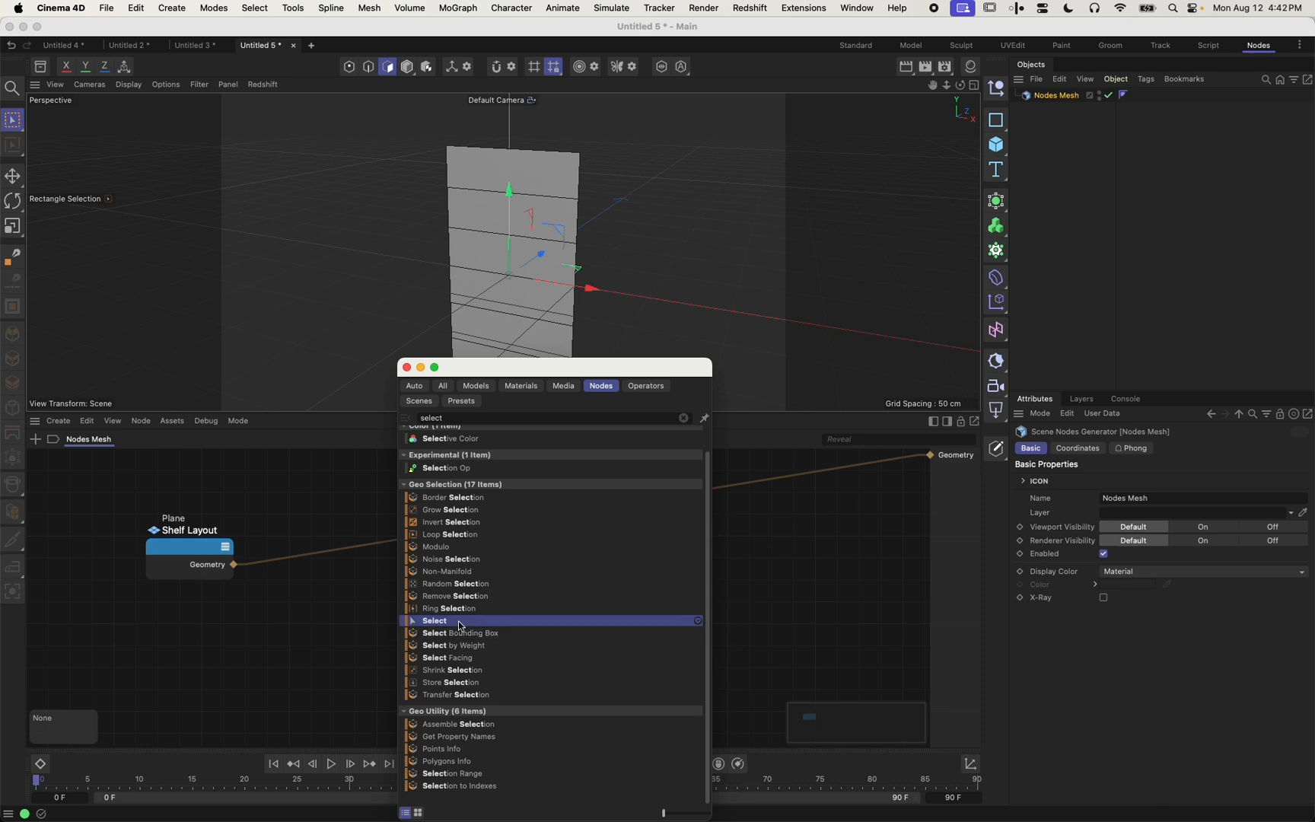
left_click_drag(455, 625, 295, 551)
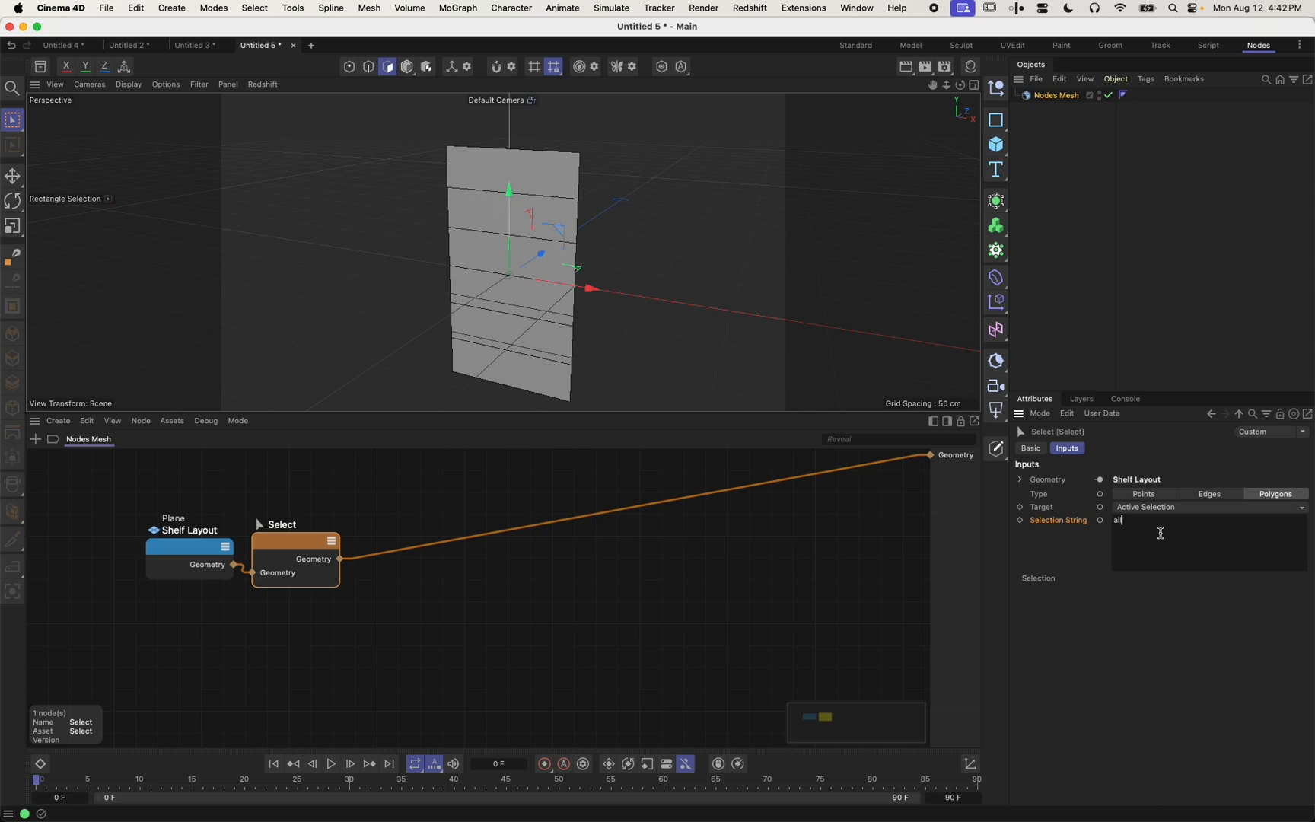
left_click(793, 582)
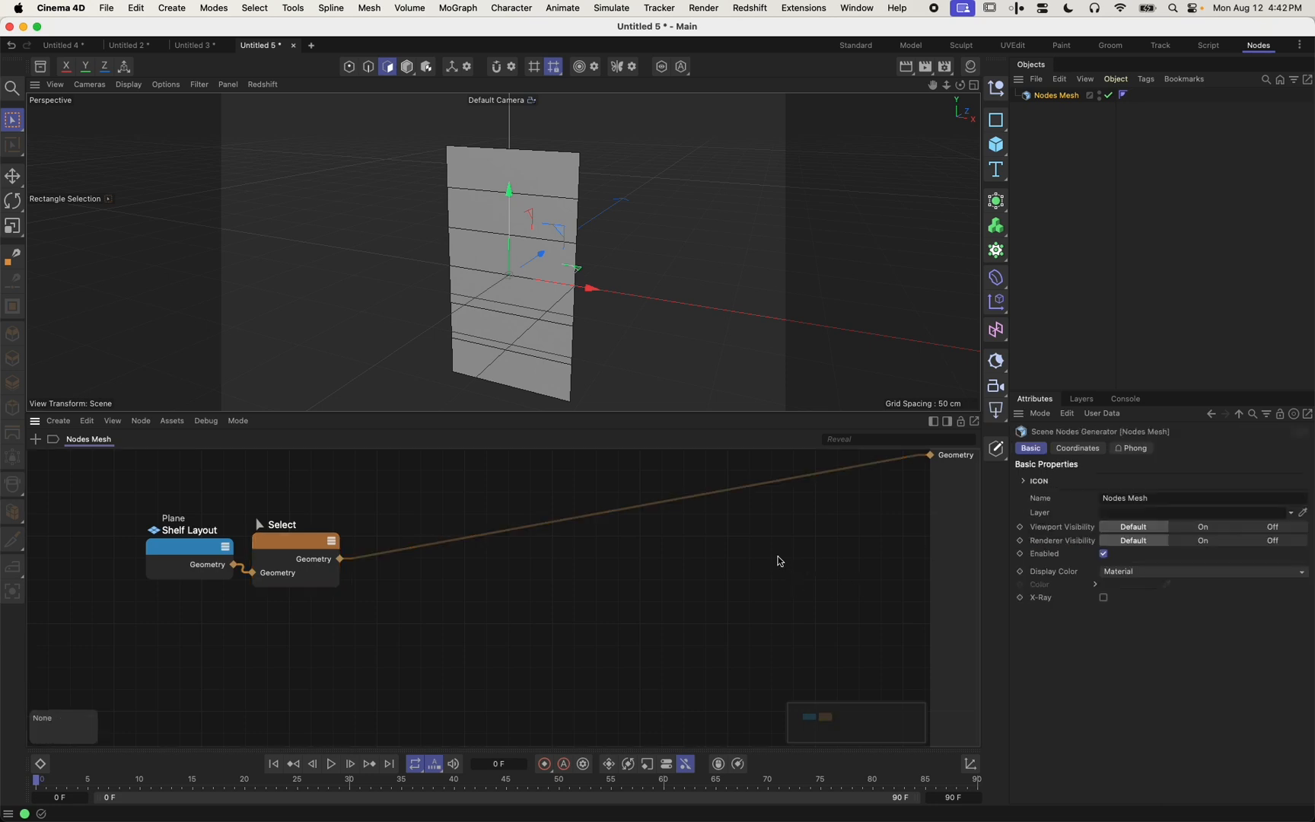
left_click_drag(549, 340, 487, 340, "alt")
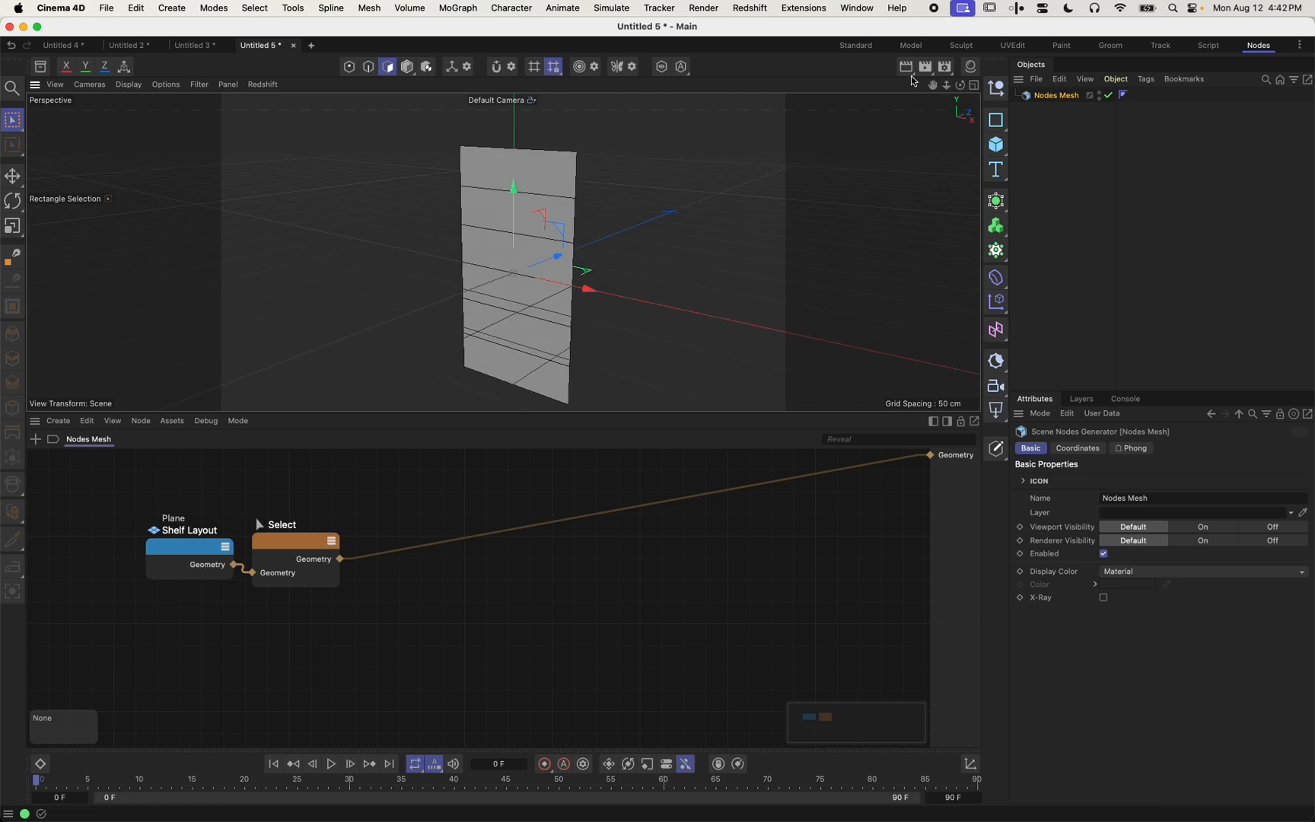
Create a new material and set its base color to a saturated orange with hue 16°
left_click(969, 68)
double_click(834, 180)
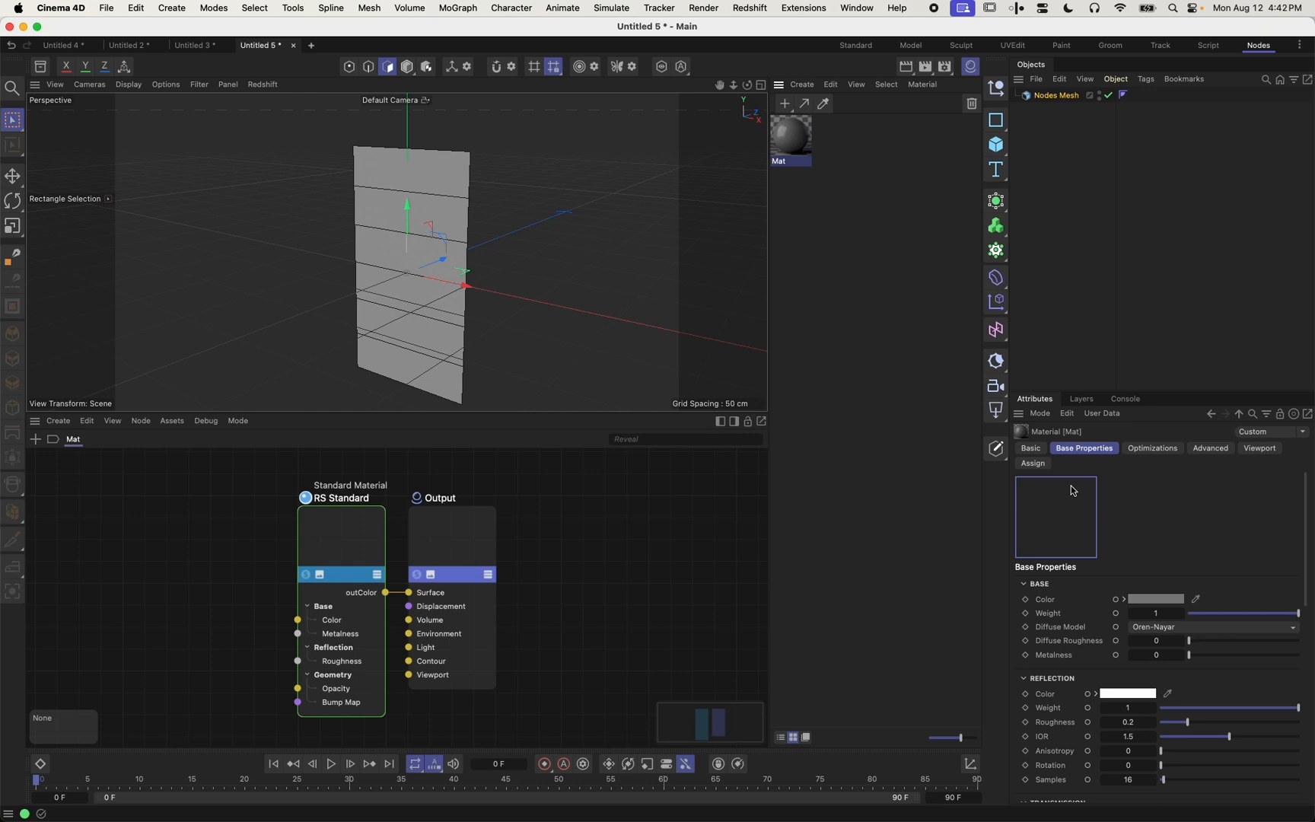
left_click(1157, 599)
left_click(1100, 697)
mouse_move(1185, 722)
left_mouse_down()
mouse_move(1203, 723)
mouse_move(1189, 723)
left_mouse_up()
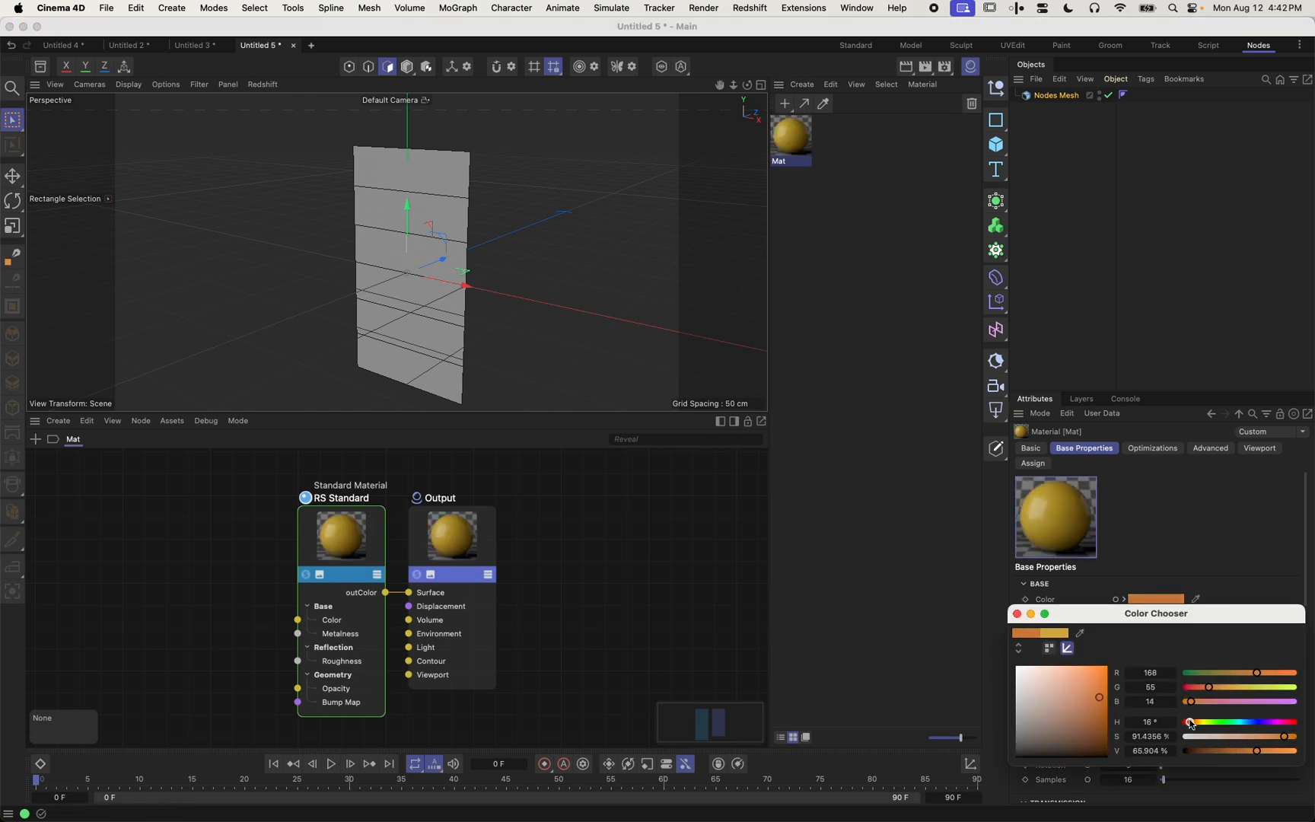
left_click(1018, 613)
Apply the orange material to the Nodes Mesh and restrict its material tag to the selection active
left_click_drag(796, 138, 1054, 95)
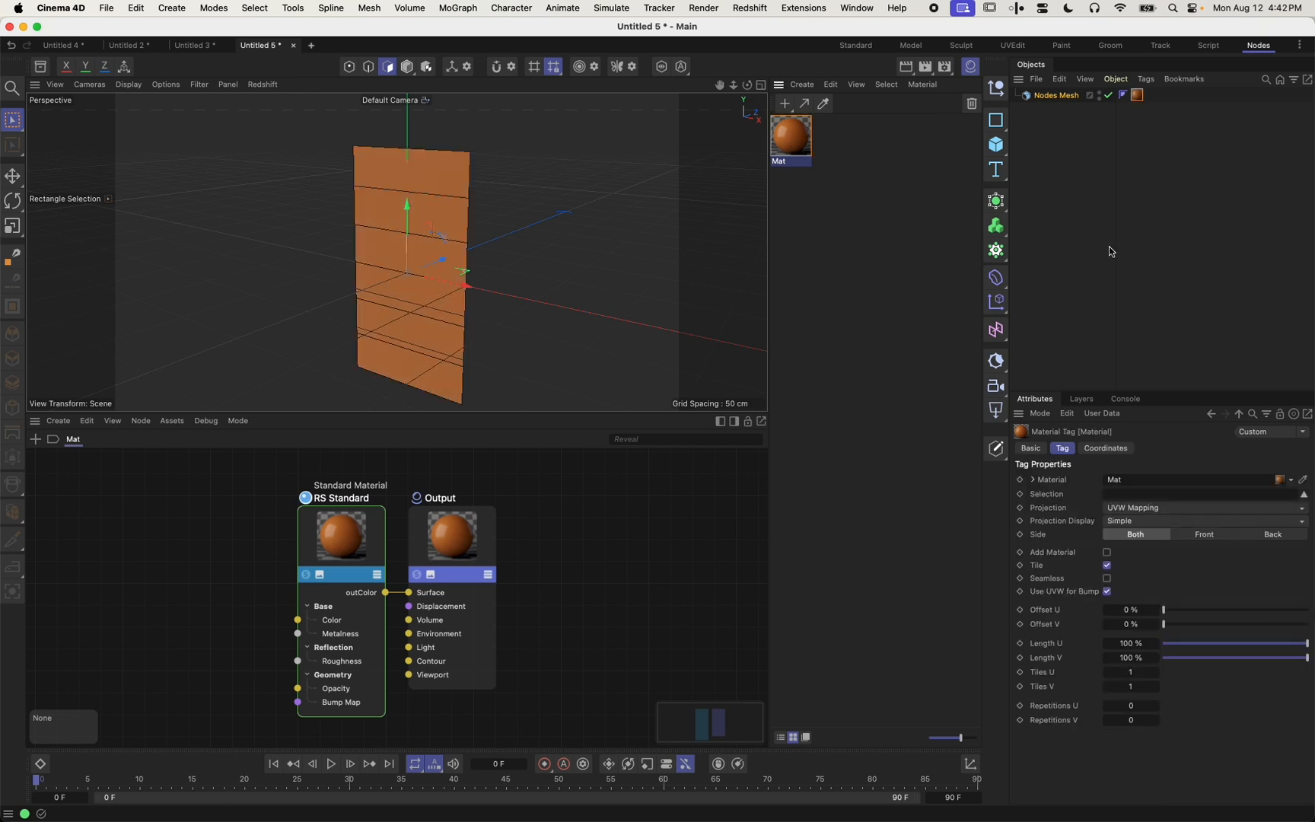
left_click(1122, 495)
type("active")
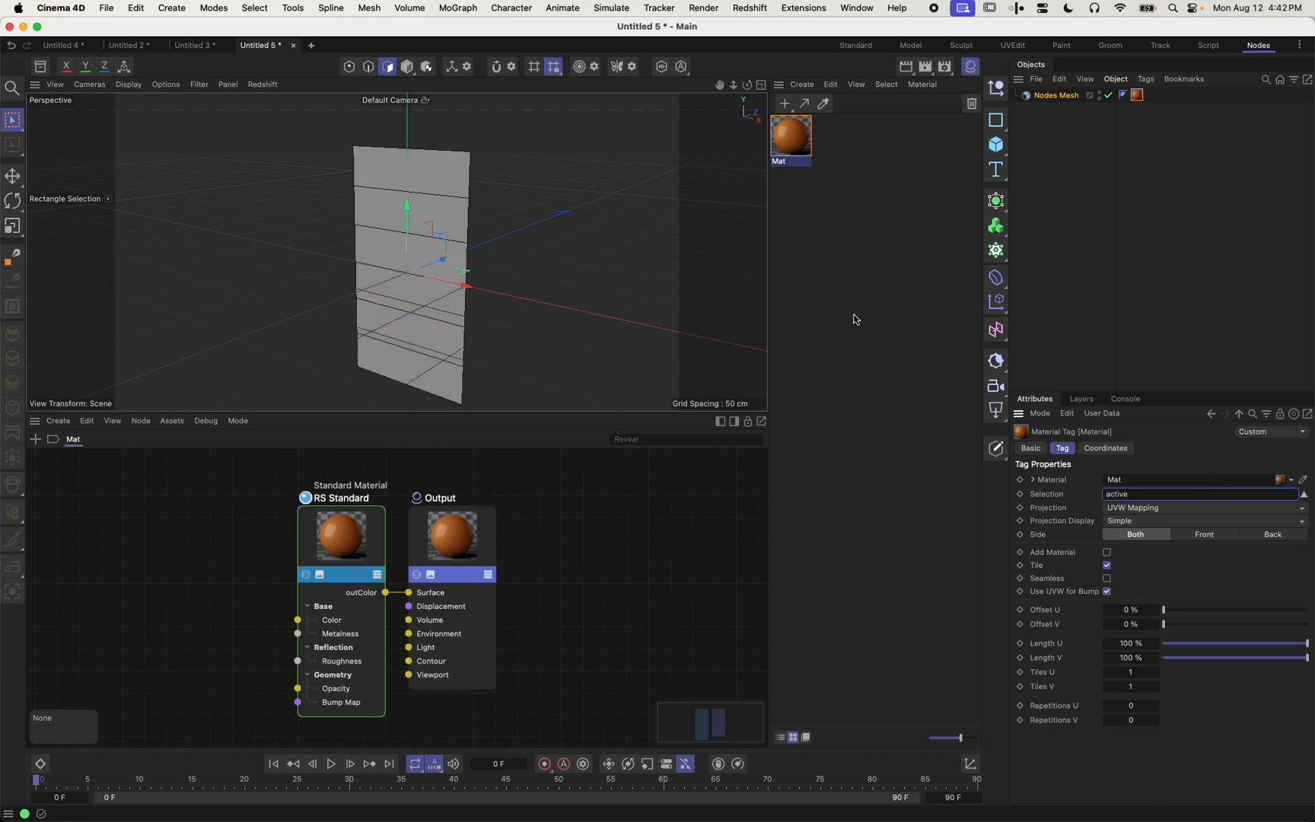
left_click(856, 320)
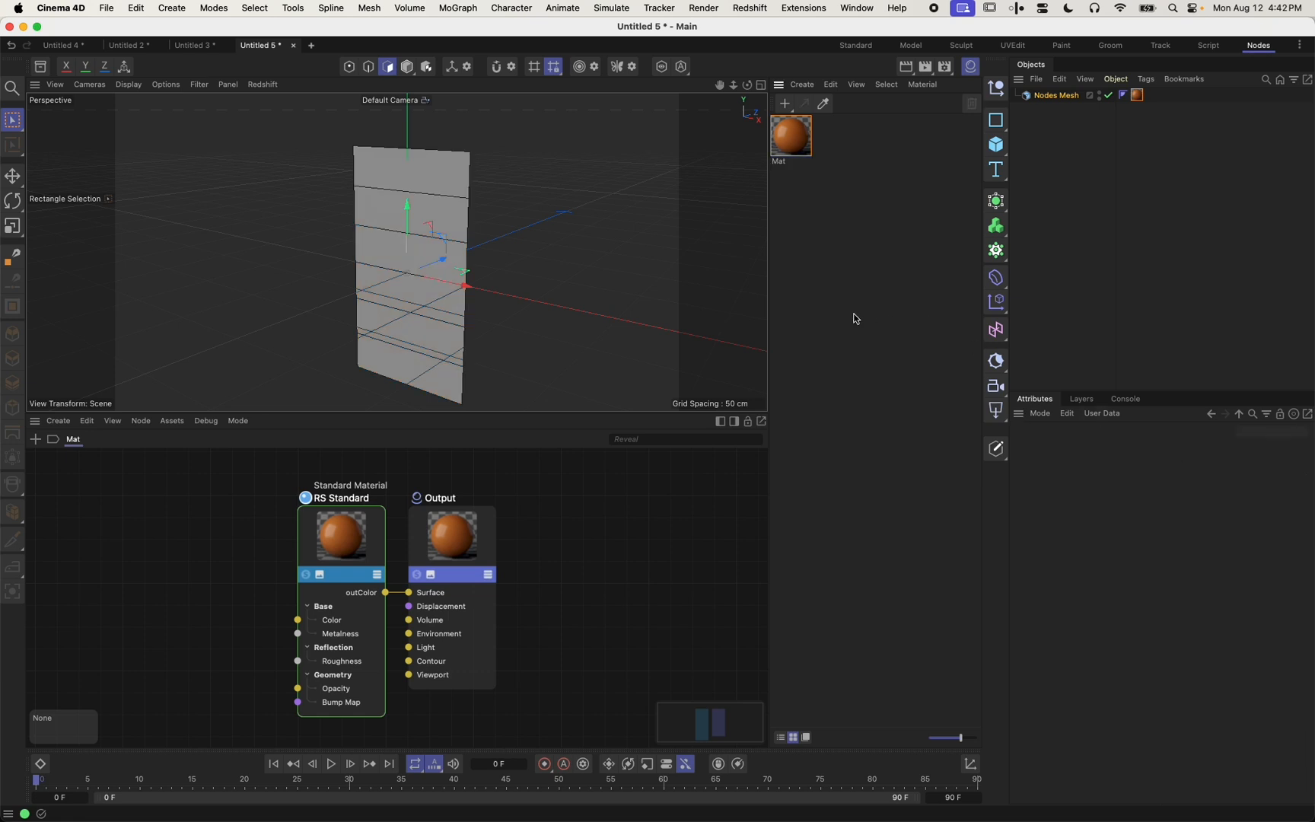
Insert a Store Selection node between Select and the Geometry output in the Nodes Mesh graph
left_click(1055, 96)
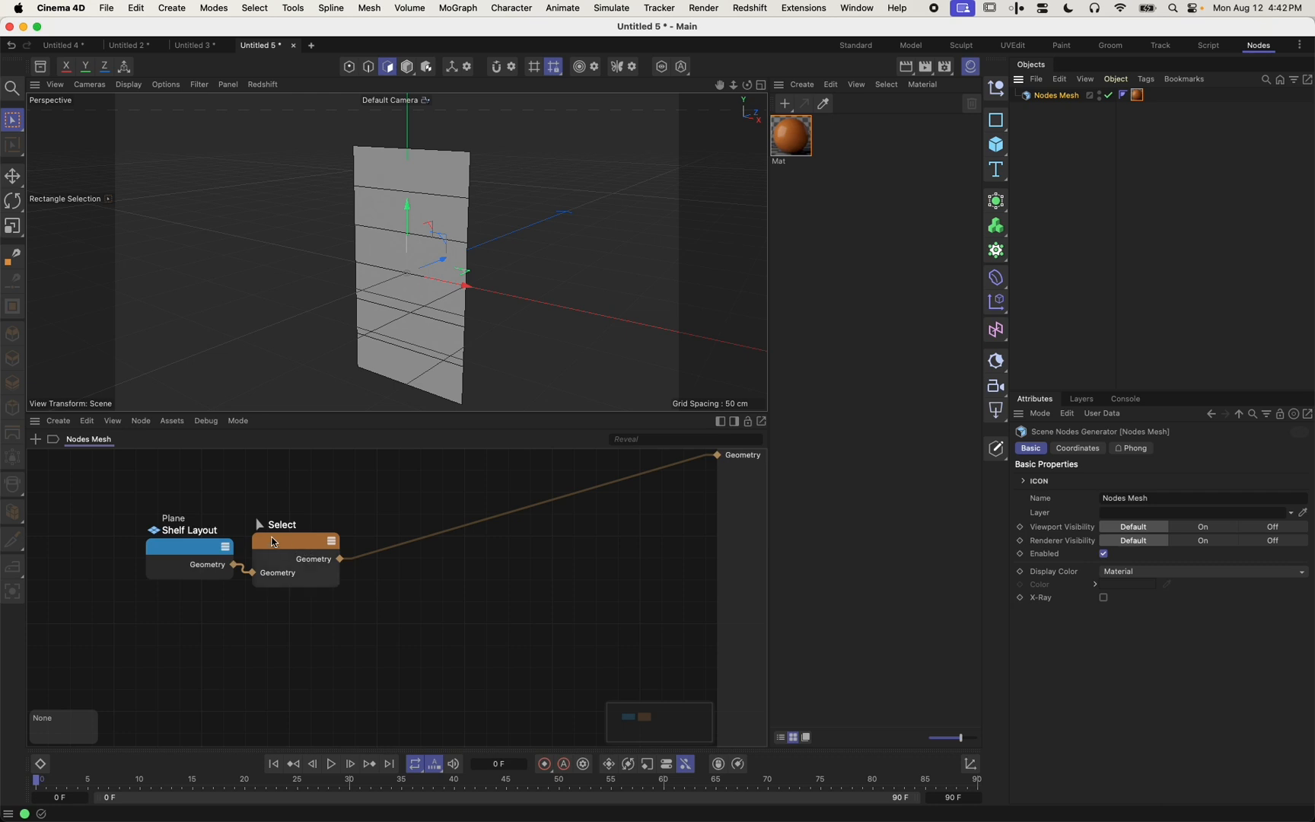
left_click_drag(275, 542, 275, 558)
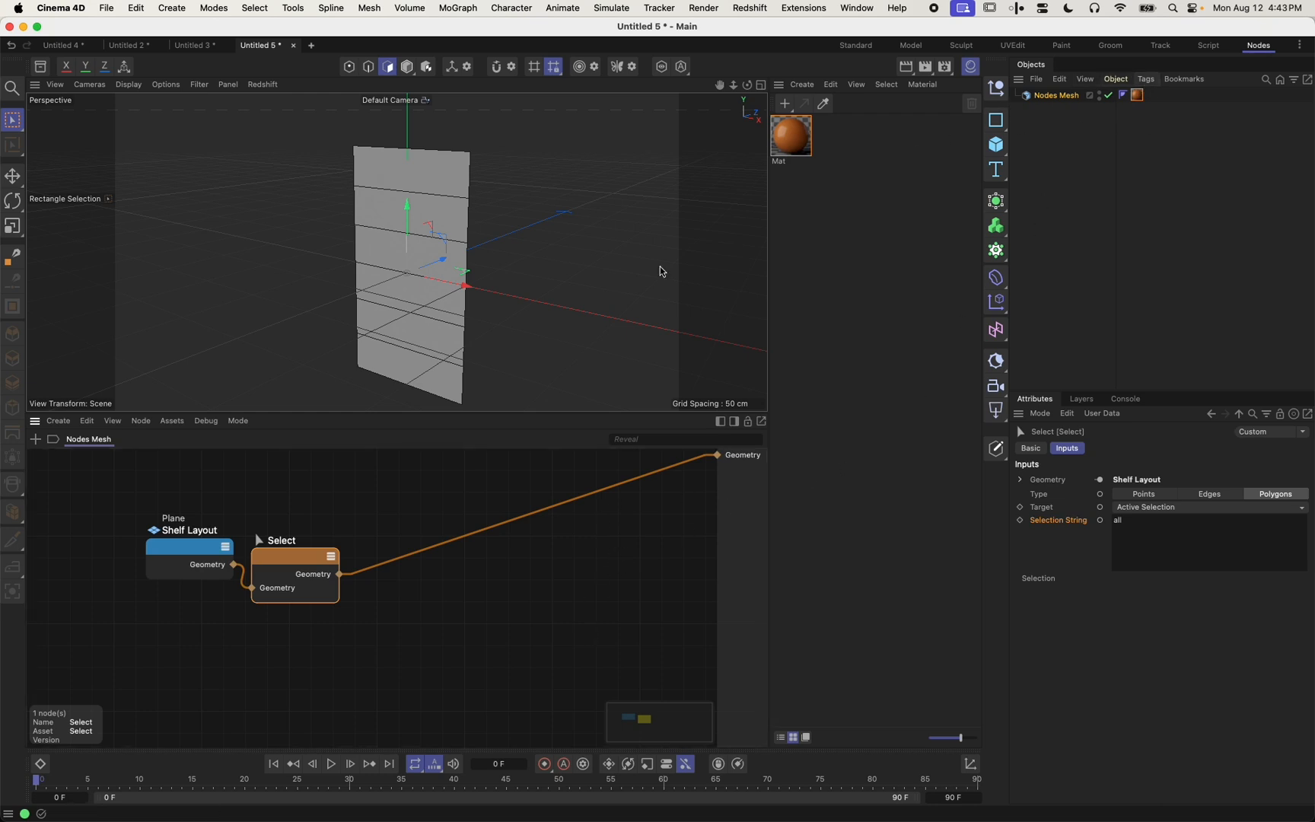
double_click(621, 546)
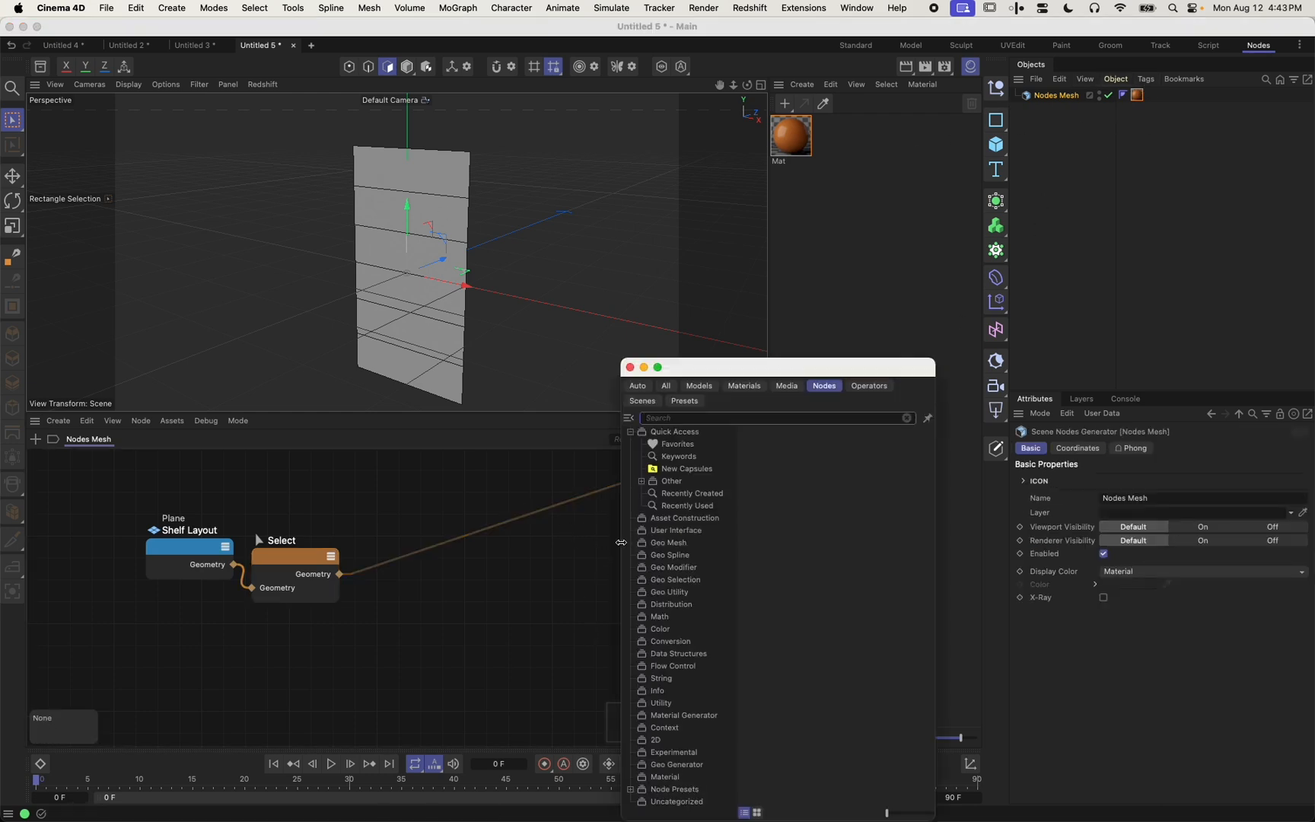
type("store se")
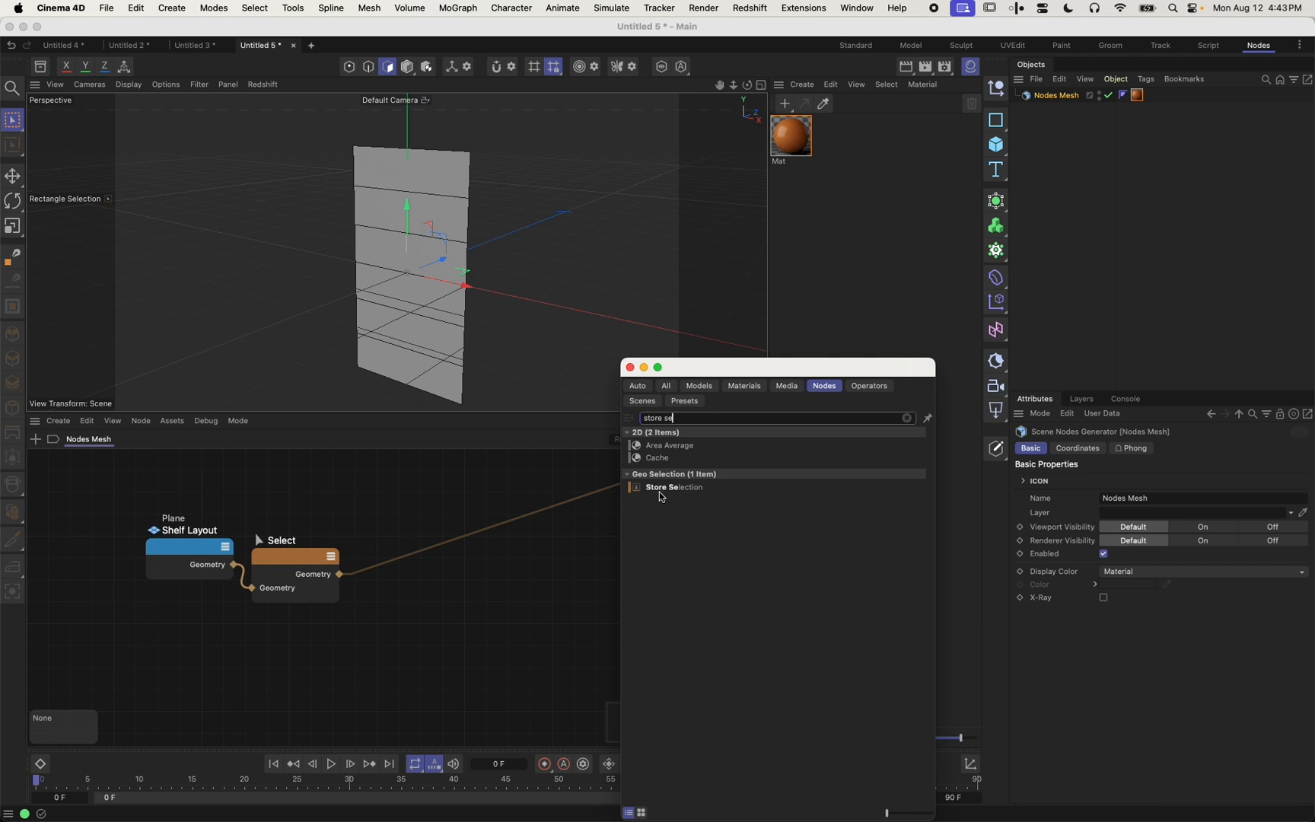
left_click_drag(660, 492, 600, 544)
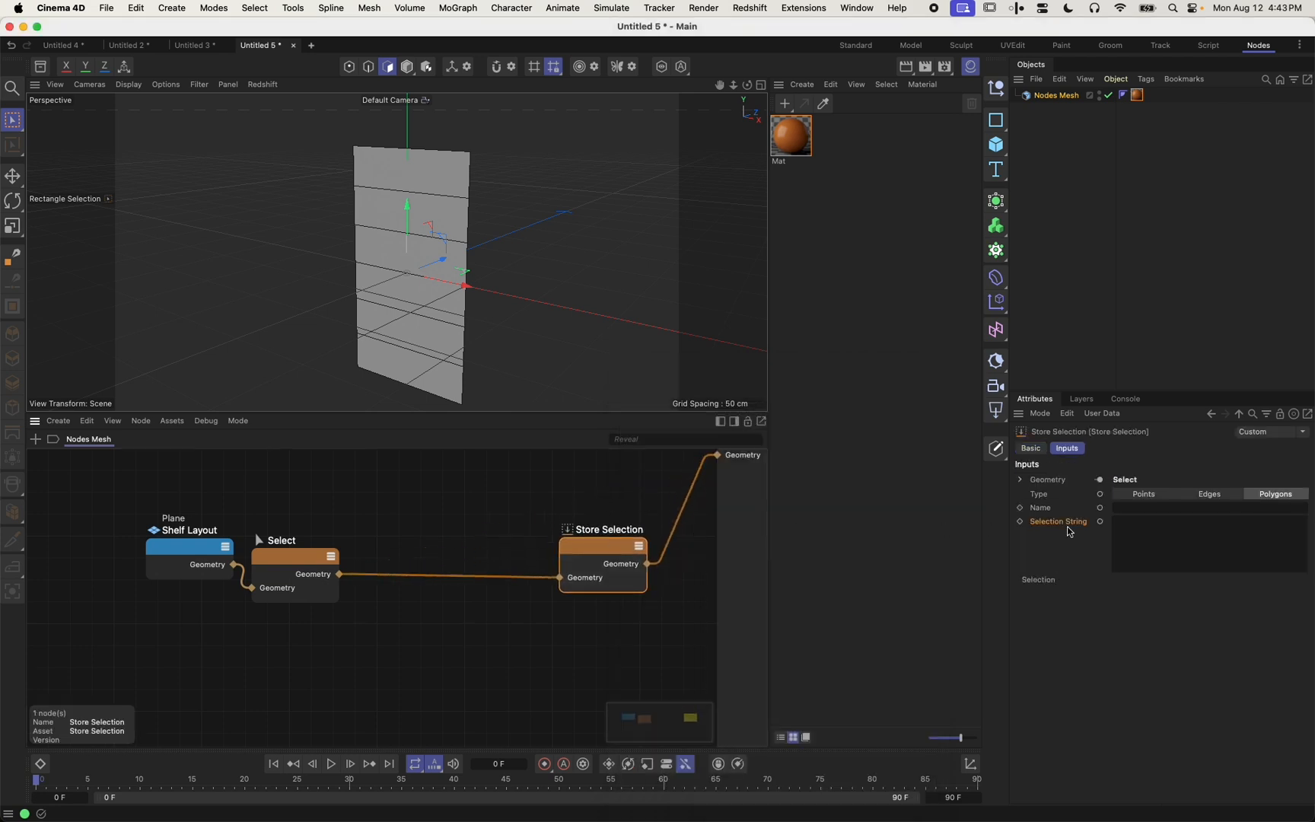
Set Store Selection's Selection String and Name to active, and close the Material Manager
left_click(1163, 532)
type("active")
left_click(1132, 507)
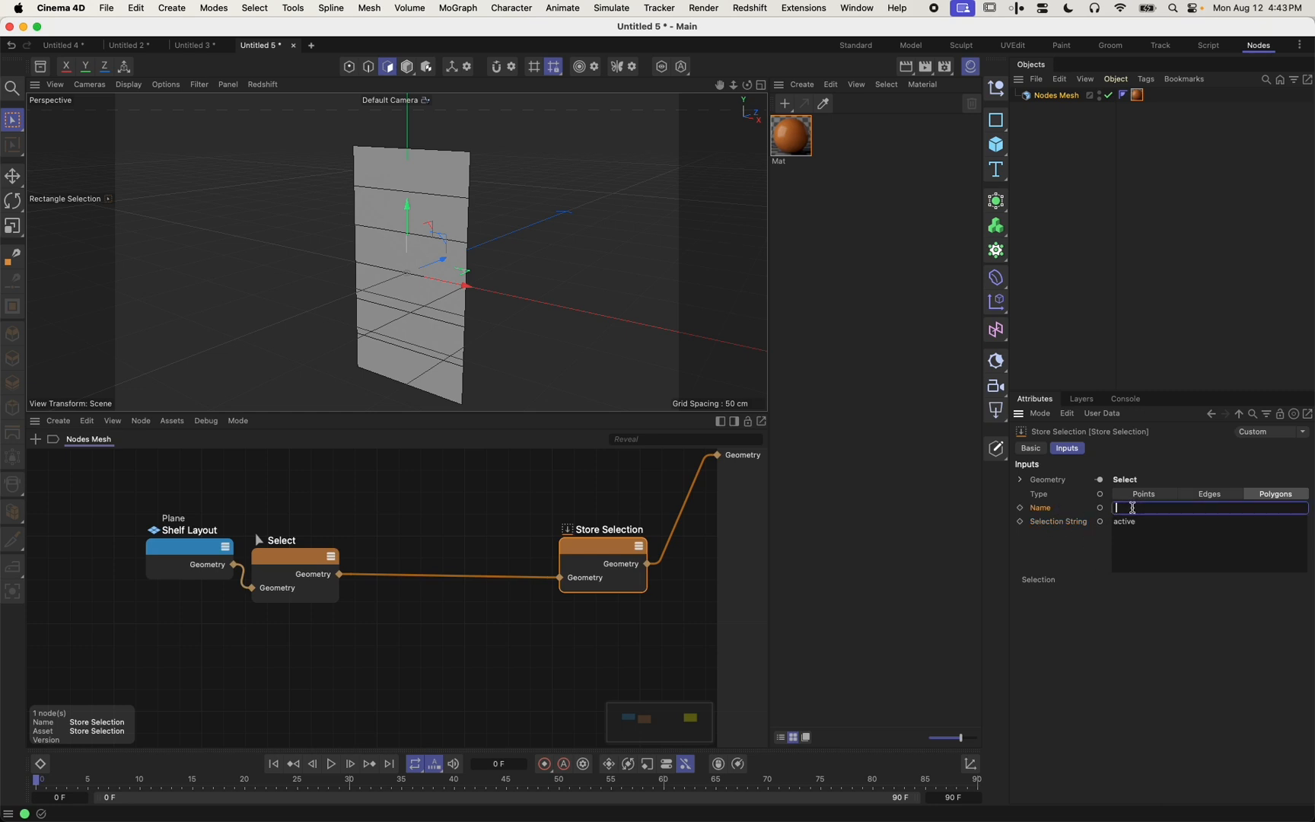
left_click(1065, 547)
left_click(1151, 510)
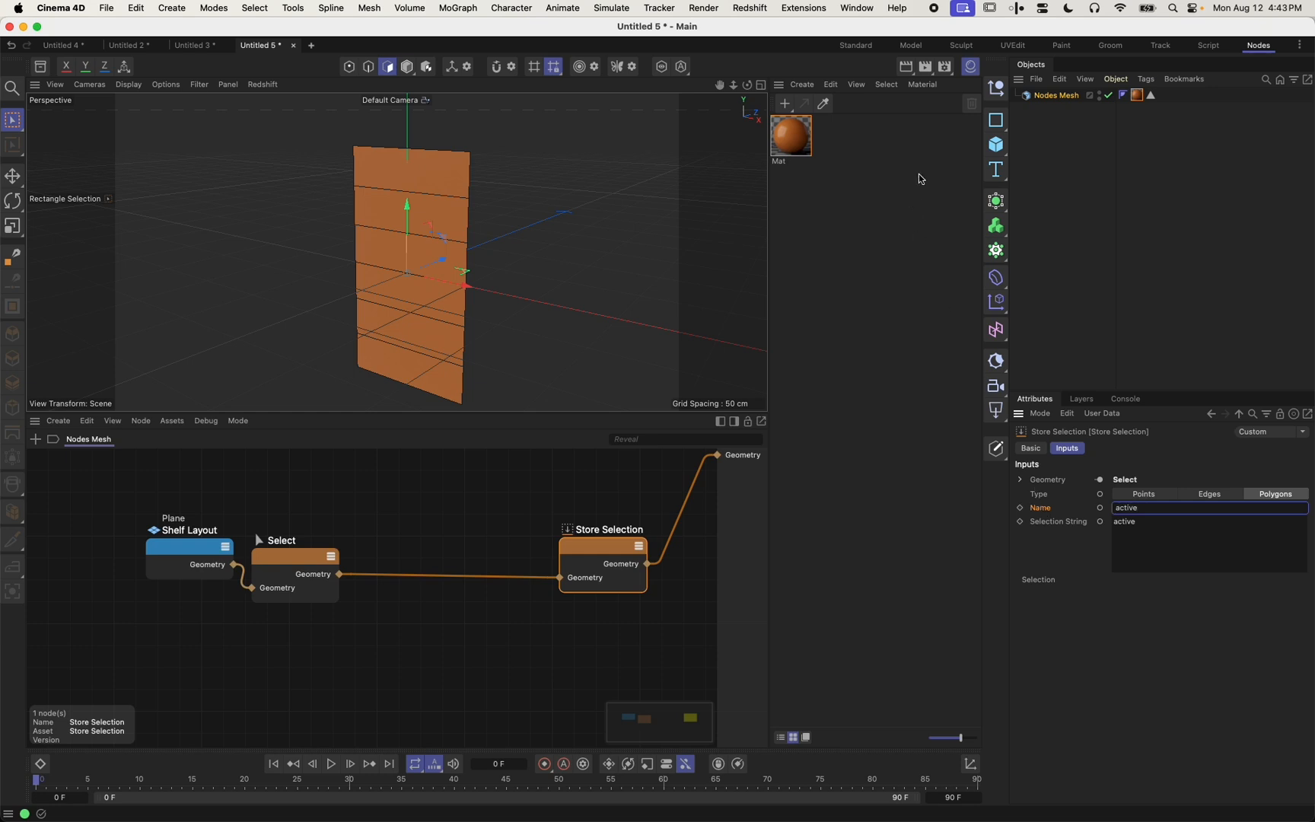
left_click(971, 70)
left_click(1151, 95)
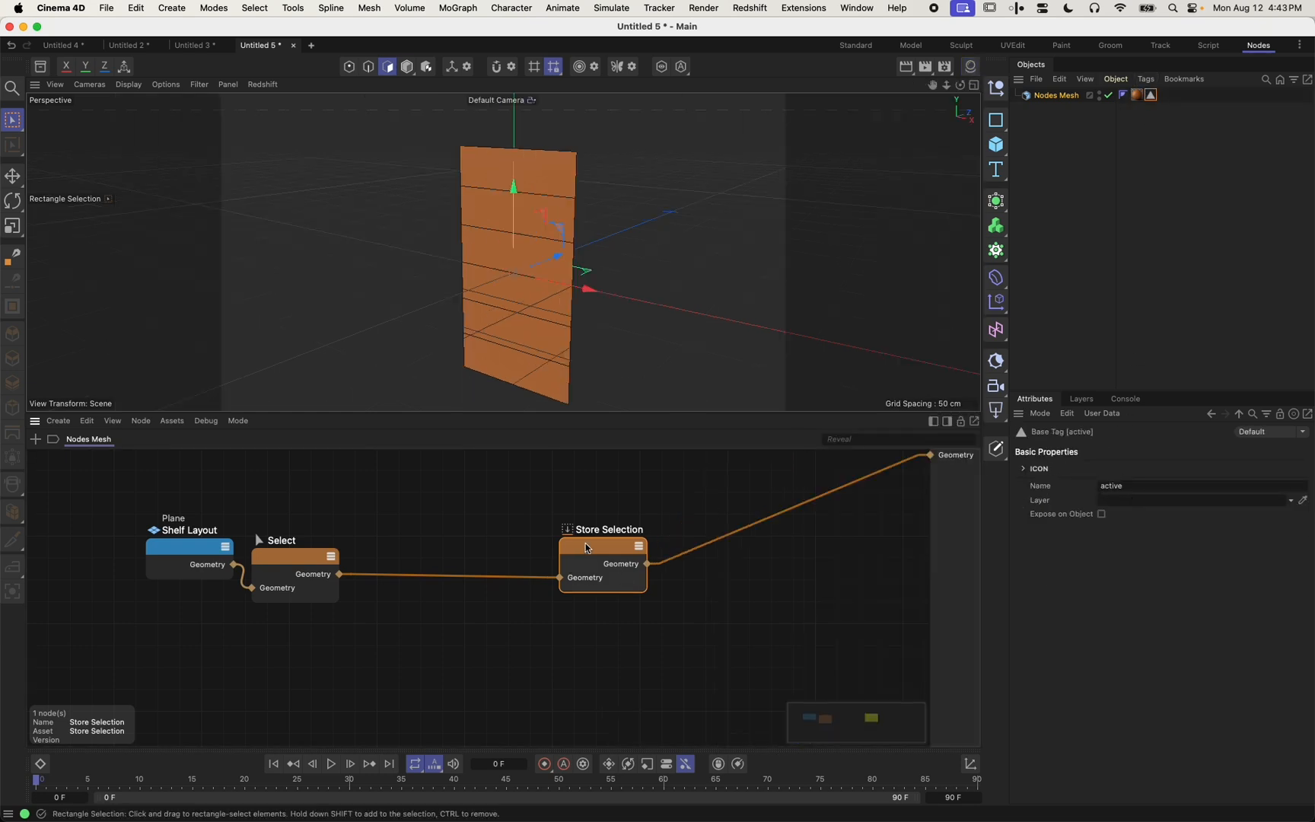
Space out the Shelf Layout, Select and Store Selection nodes and set Select's Selection String to 0
left_click_drag(575, 544, 707, 549)
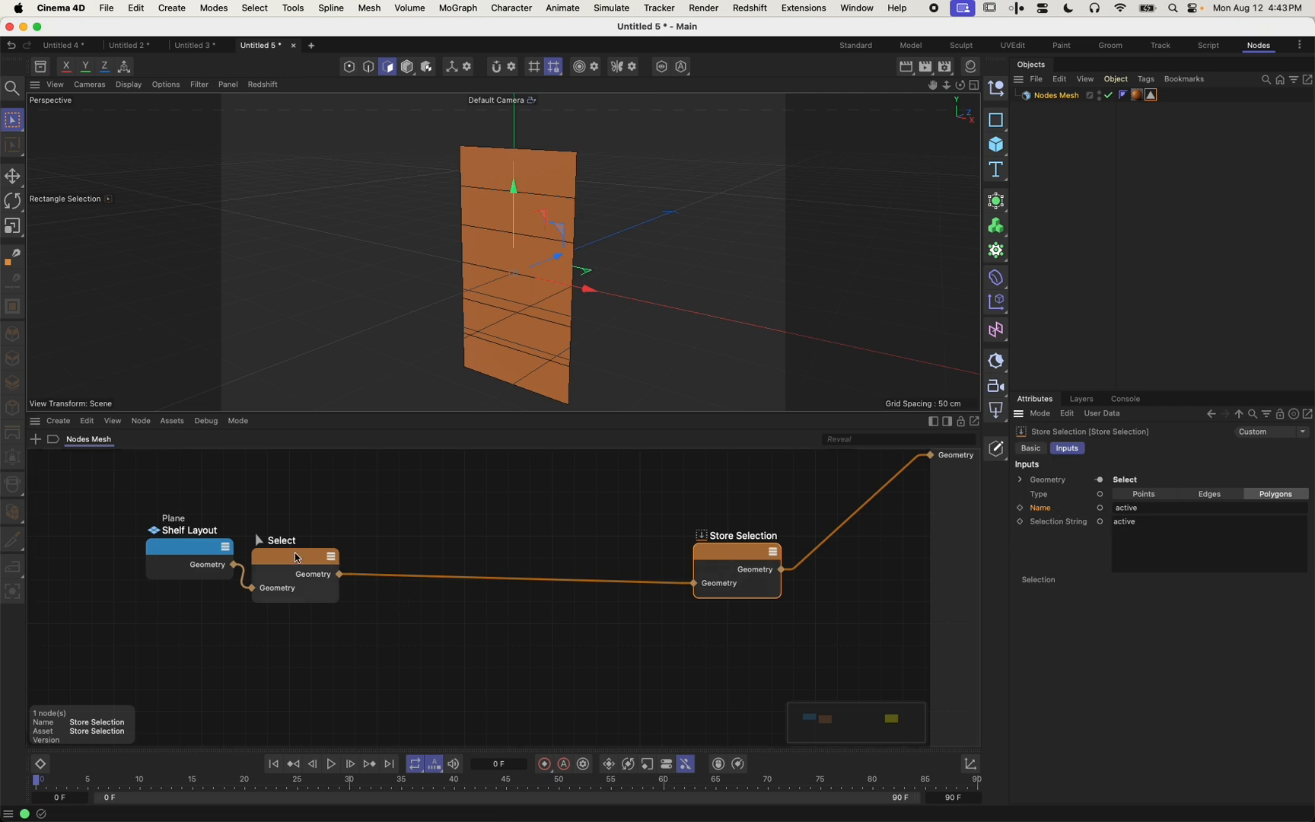
left_click_drag(296, 558, 318, 543)
left_click_drag(196, 557, 187, 564)
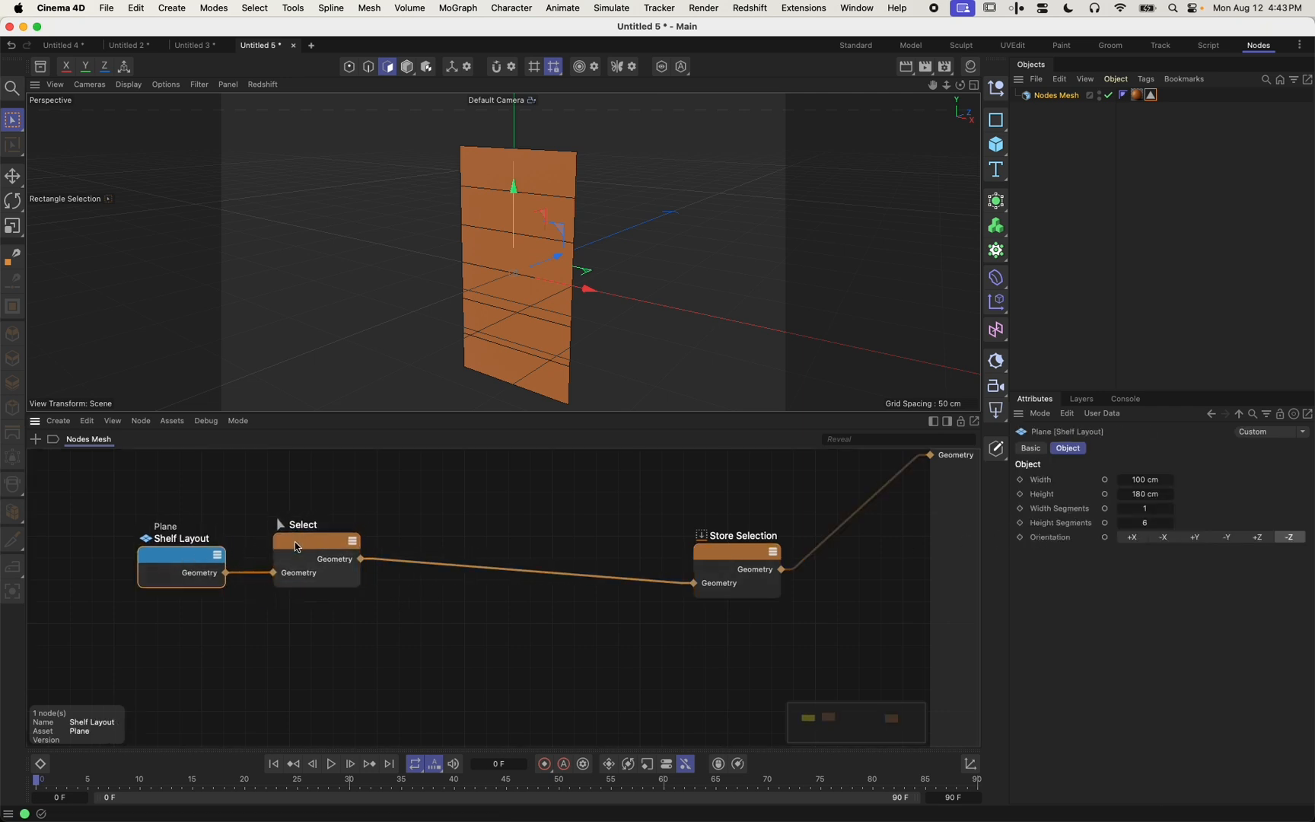
left_click_drag(296, 545, 279, 556)
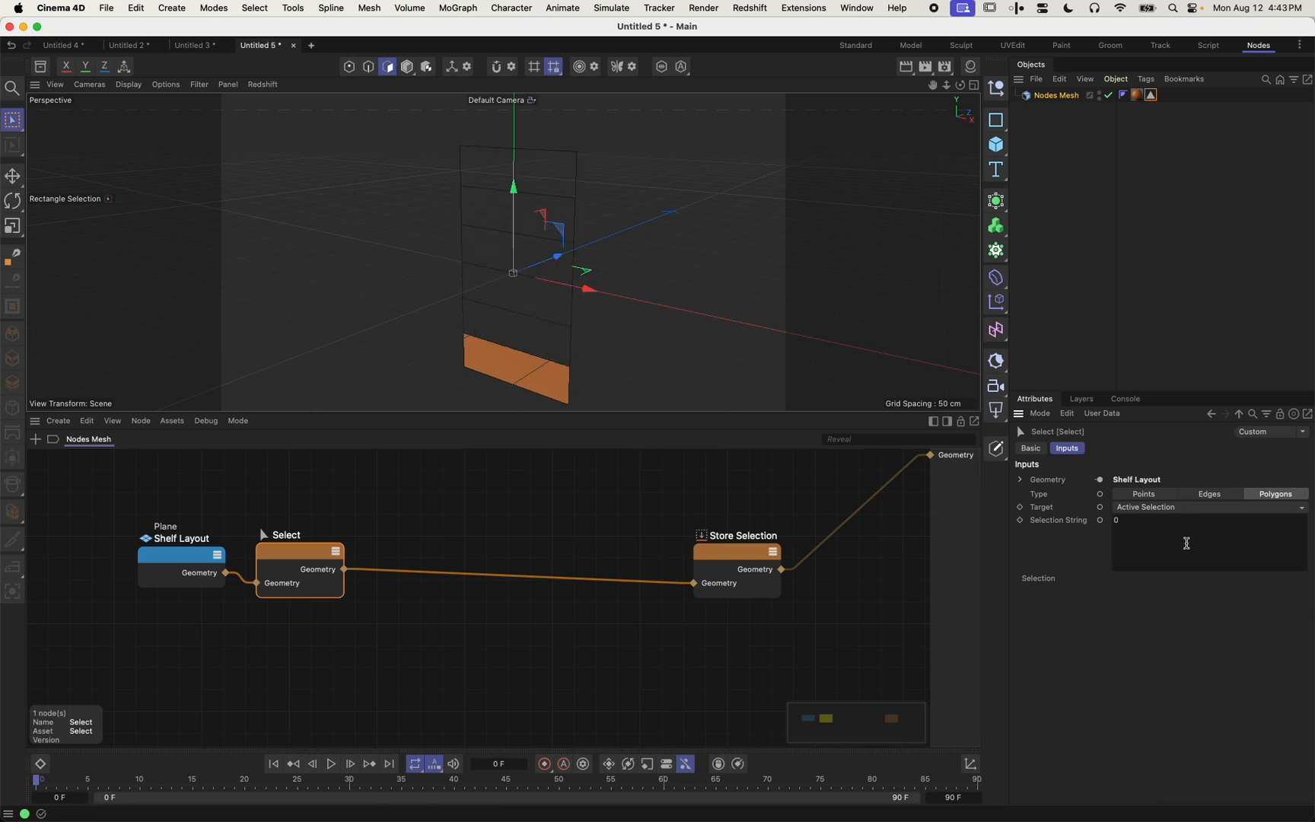
Clear the Select node's Selection String so that all Shelf Layout polygons are selected
left_click_drag(1187, 543, 792, 516)
left_click(1073, 640)
left_click_drag(435, 354, 419, 326, "alt")
left_click_drag(277, 567, 260, 563)
left_click_drag(575, 338, 358, 404, "alt")
Insert an Extrude node between Select and Store Selection and set its Offset to 59 cm
double_click(433, 641)
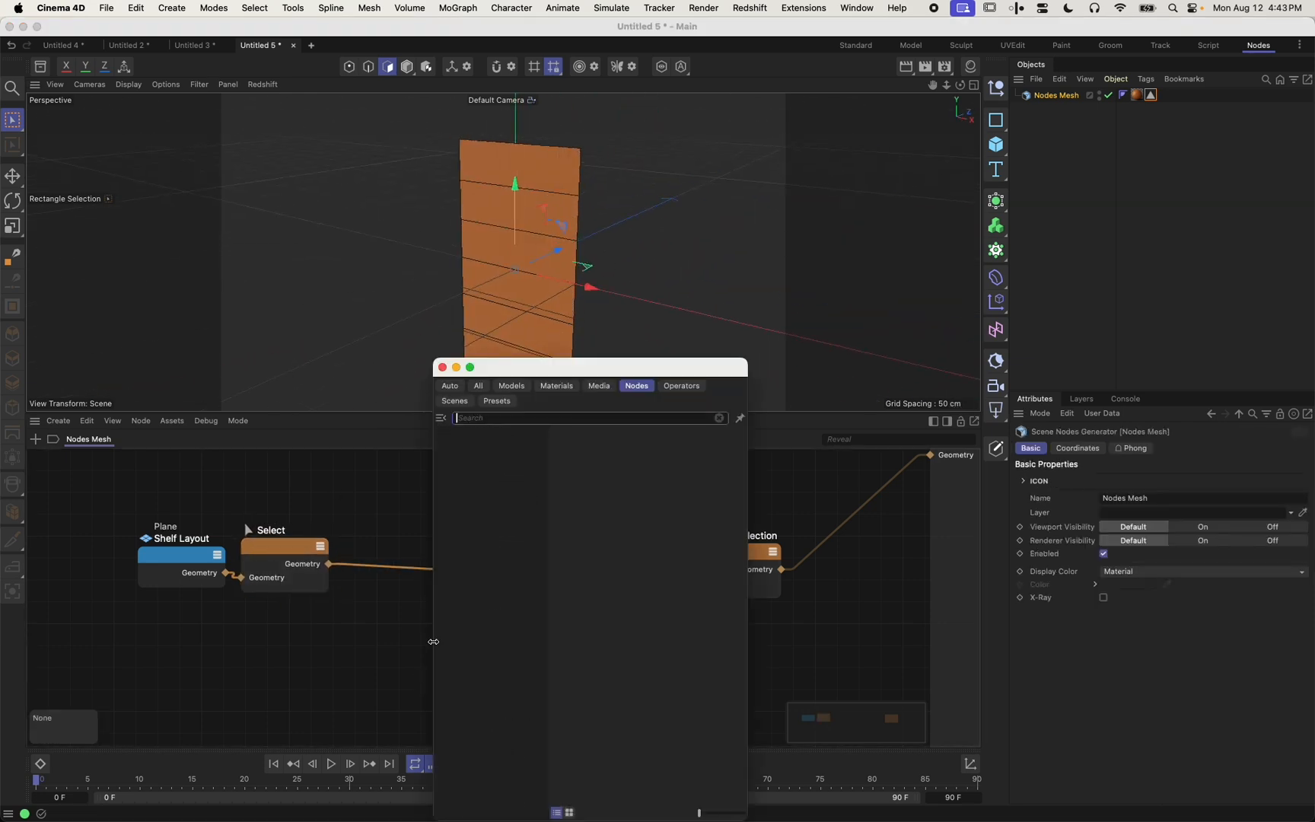
type("extrude")
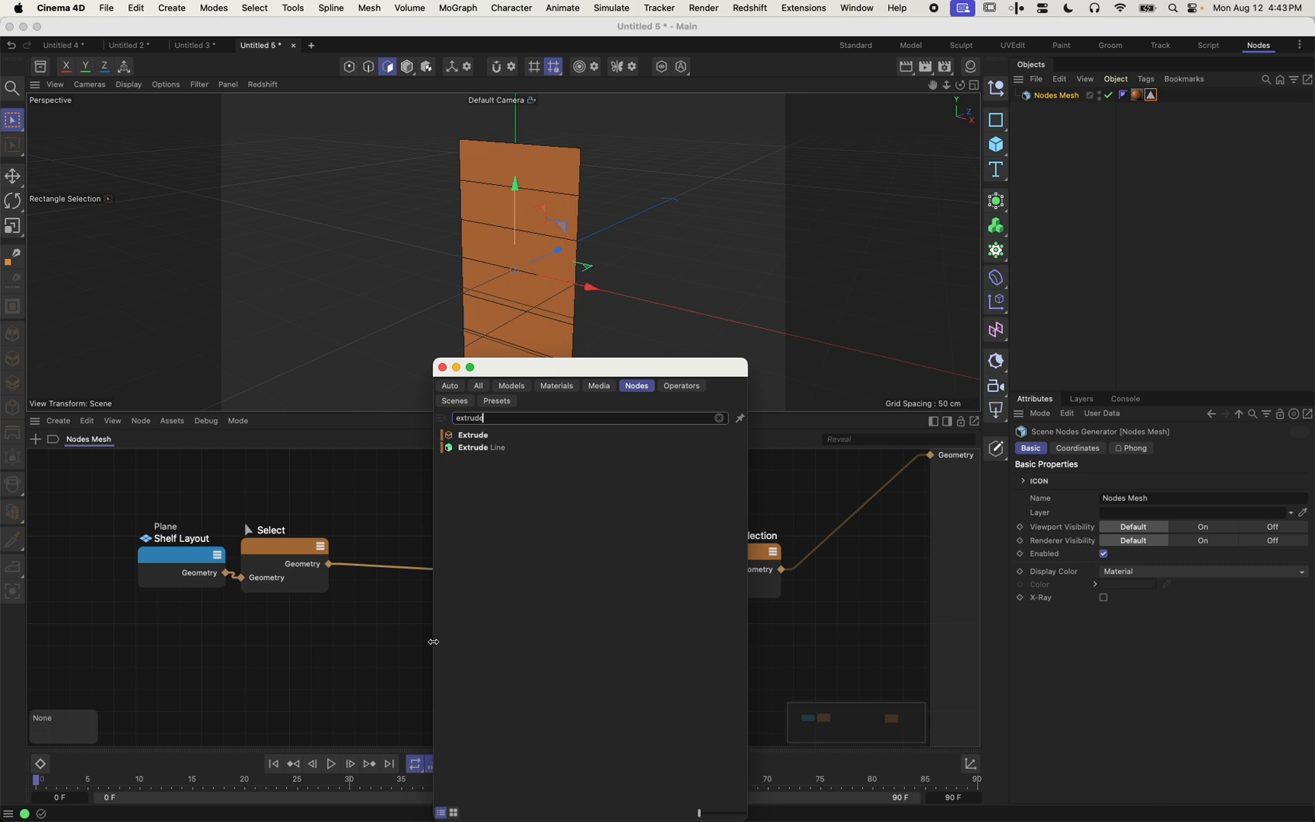
left_click_drag(474, 435, 390, 551)
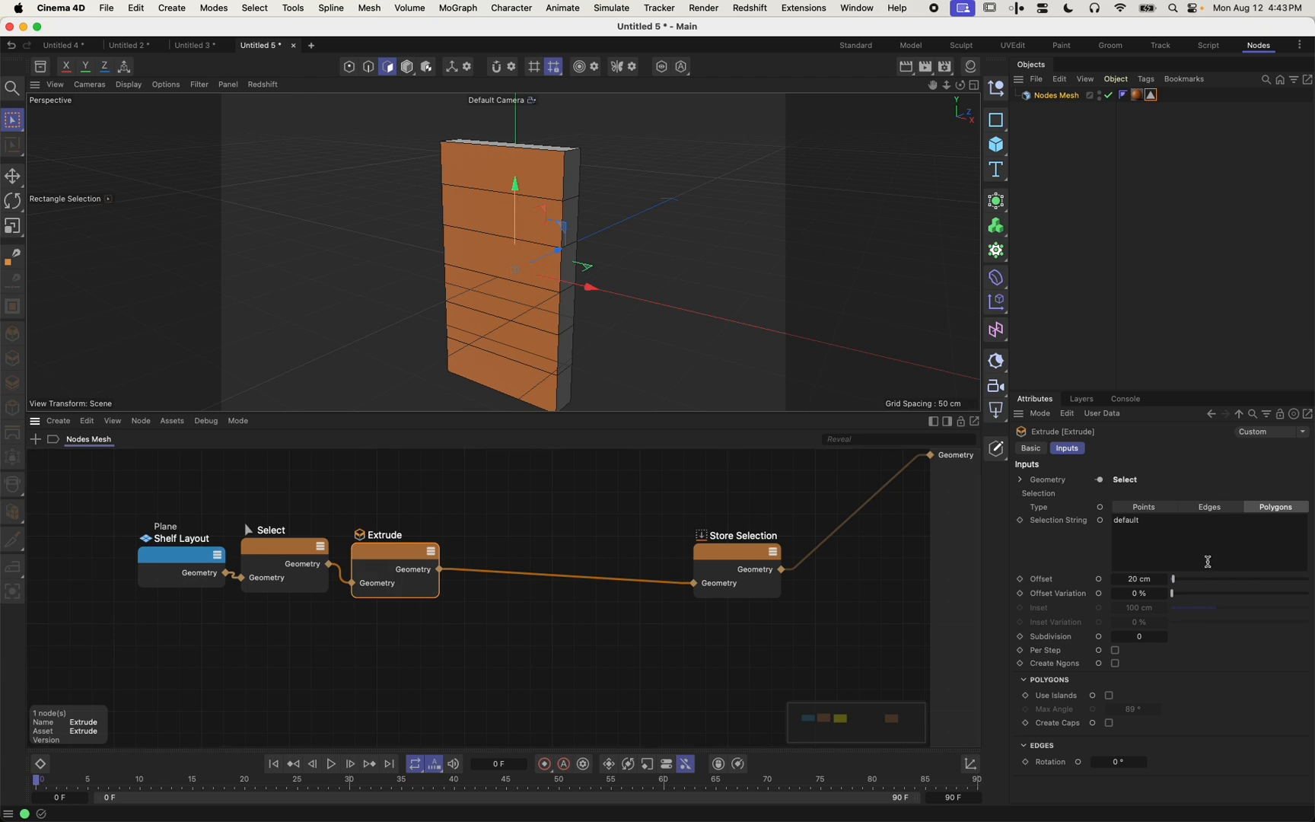
left_click_drag(1146, 579, 1180, 579)
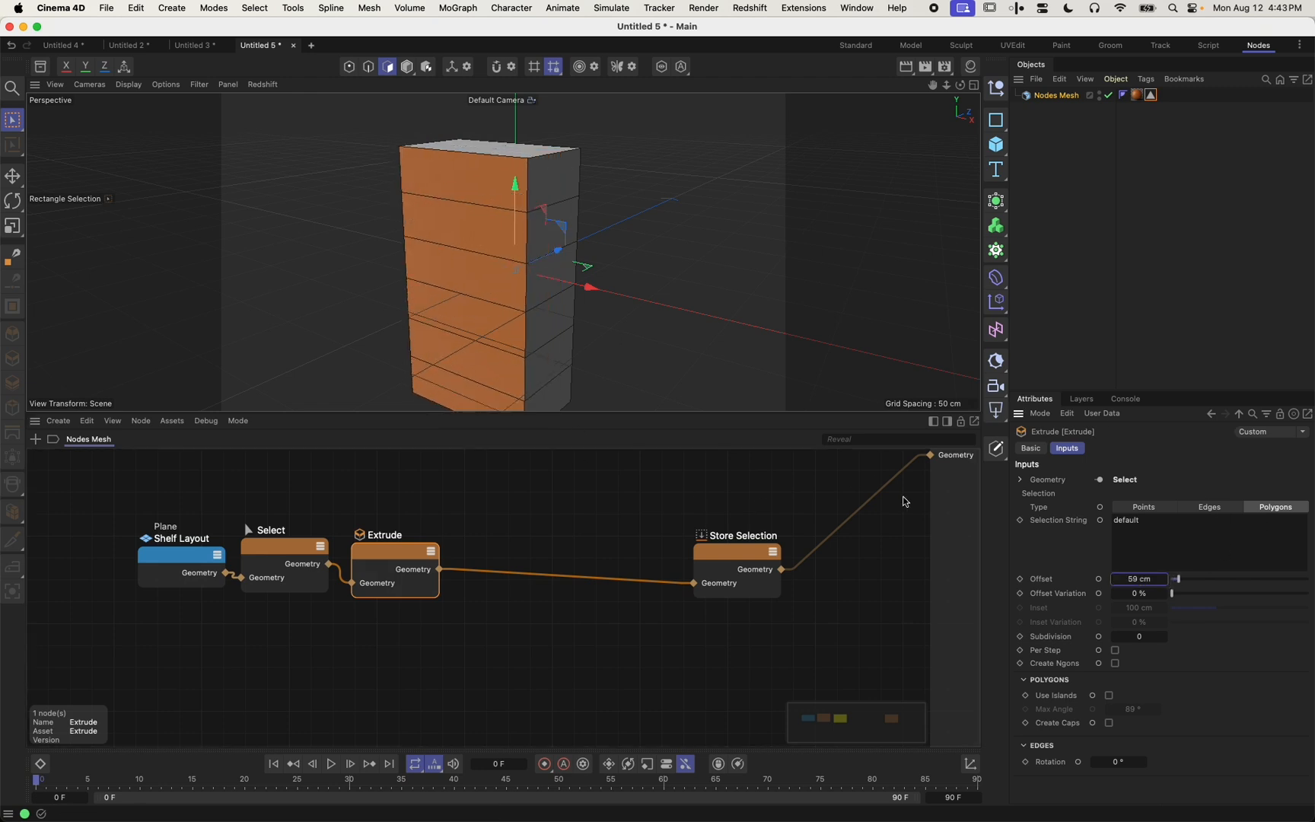
Expose Offset as an input port on the Extrude node and rearrange the Shelf Layout, Select and Extrude nodes
left_click(1045, 579)
left_click(1099, 580)
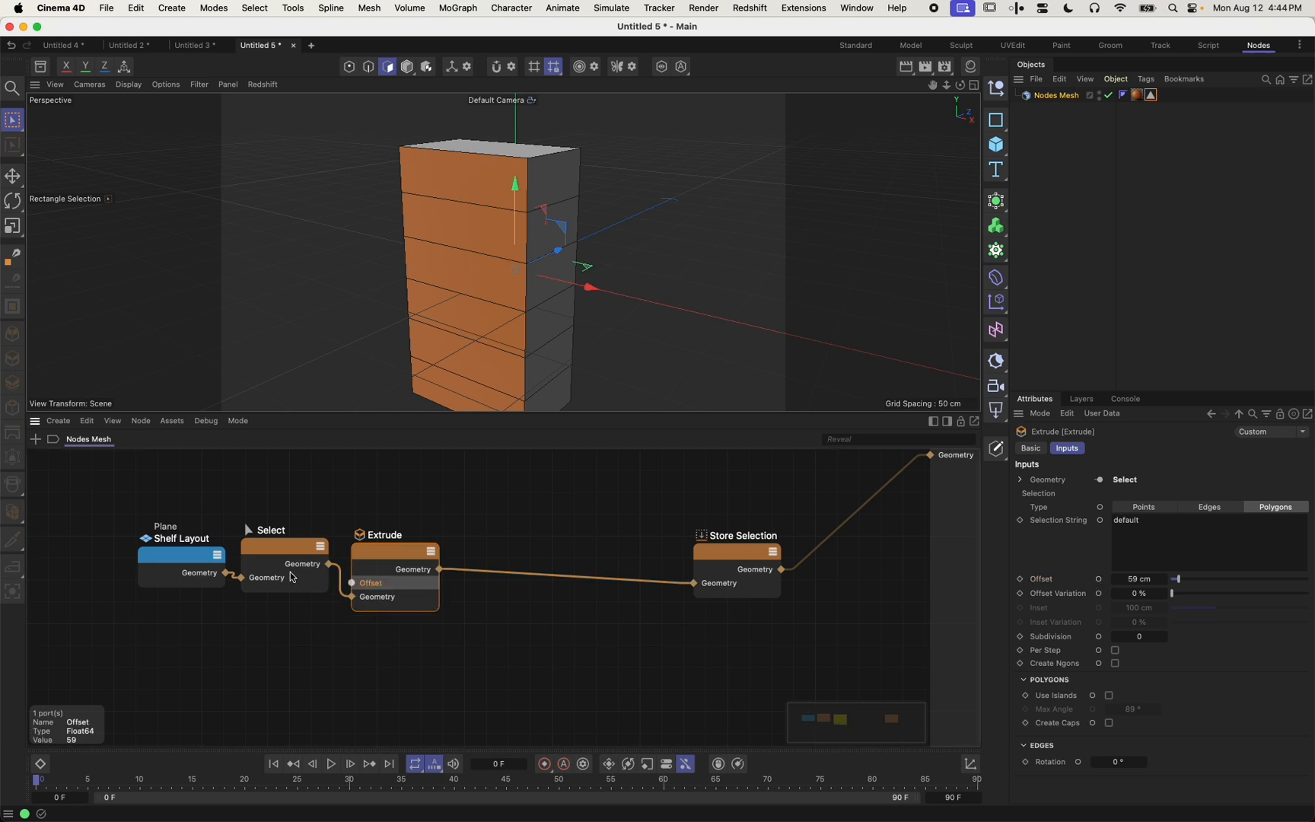
left_click_drag(264, 612, 186, 564)
left_click_drag(186, 564, 175, 596)
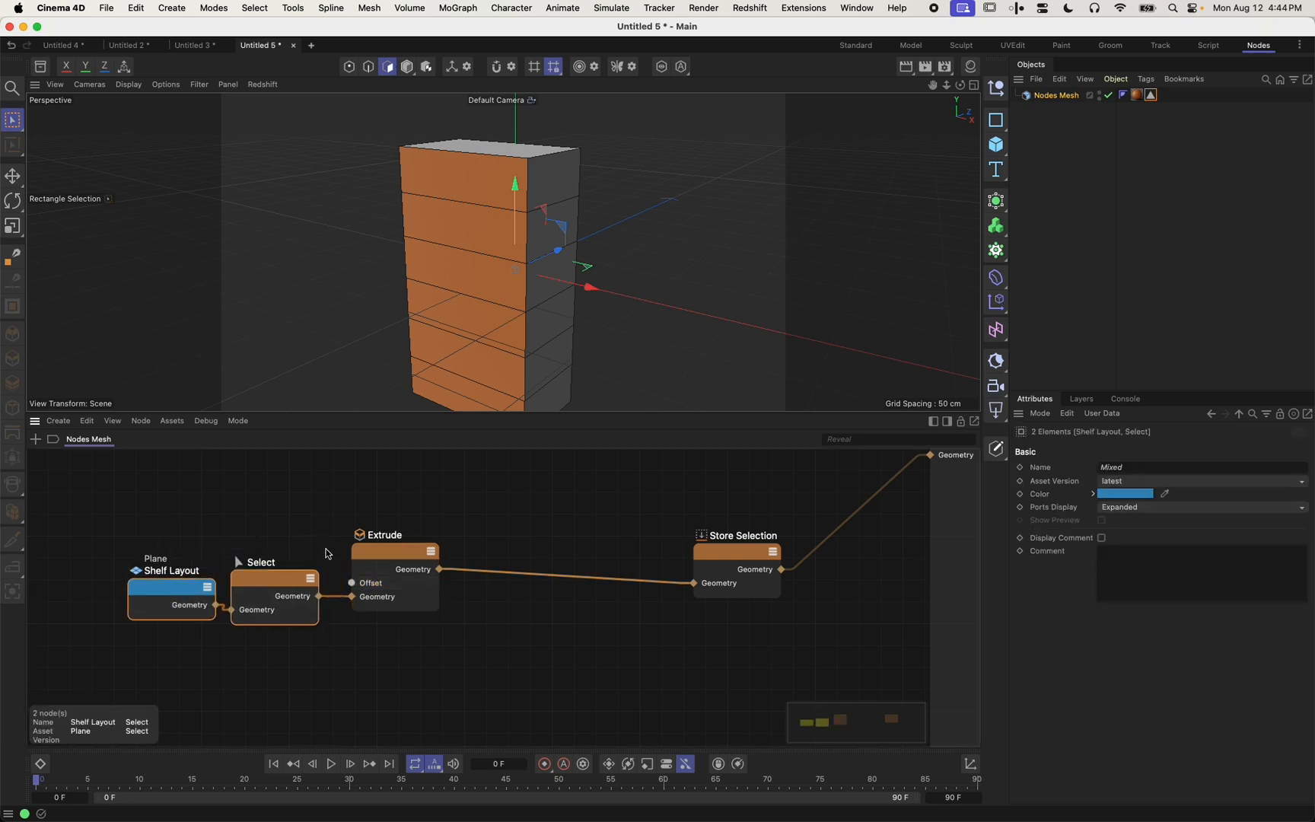
left_click(357, 558)
left_click_drag(527, 326, 510, 325, "alt")
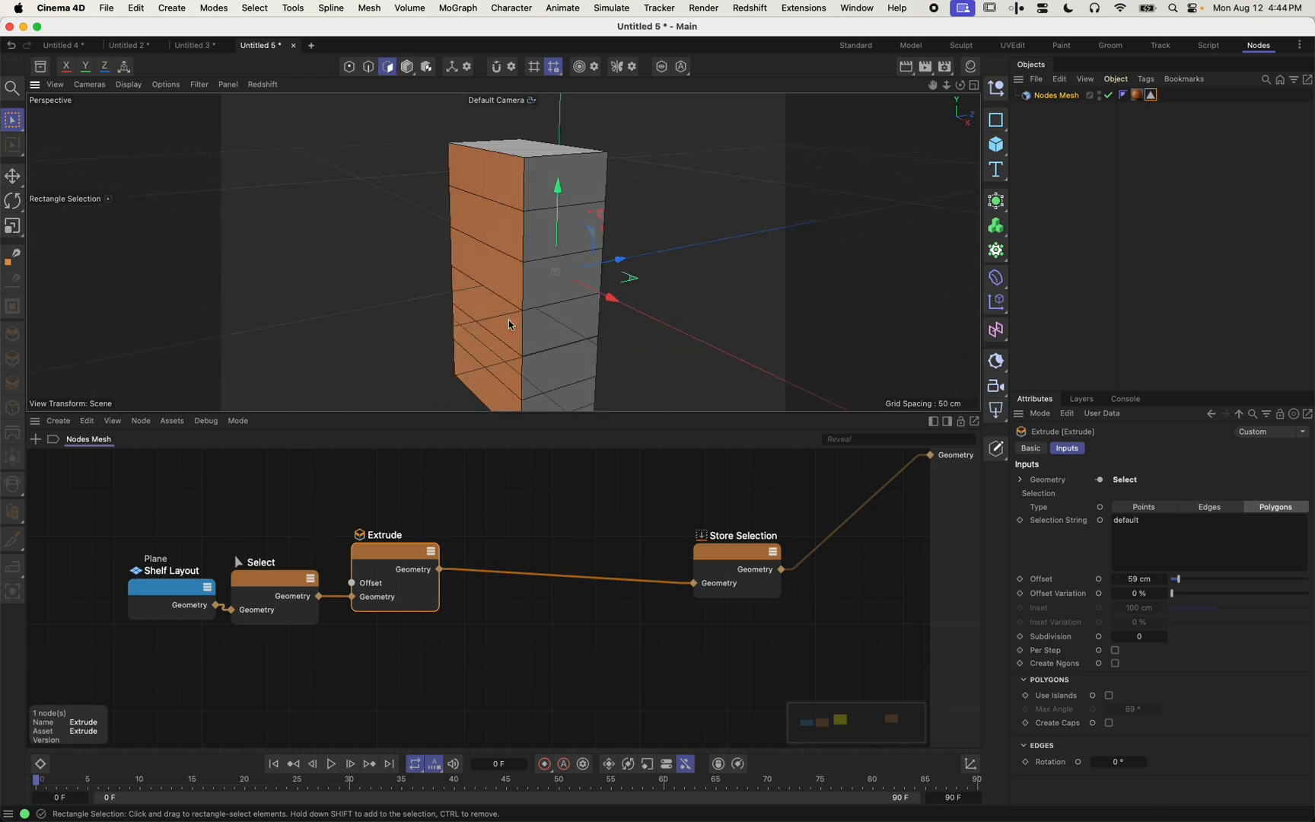
middle_click_drag(510, 325, 507, 276, "alt")
left_click_drag(523, 276, 558, 270, "alt")
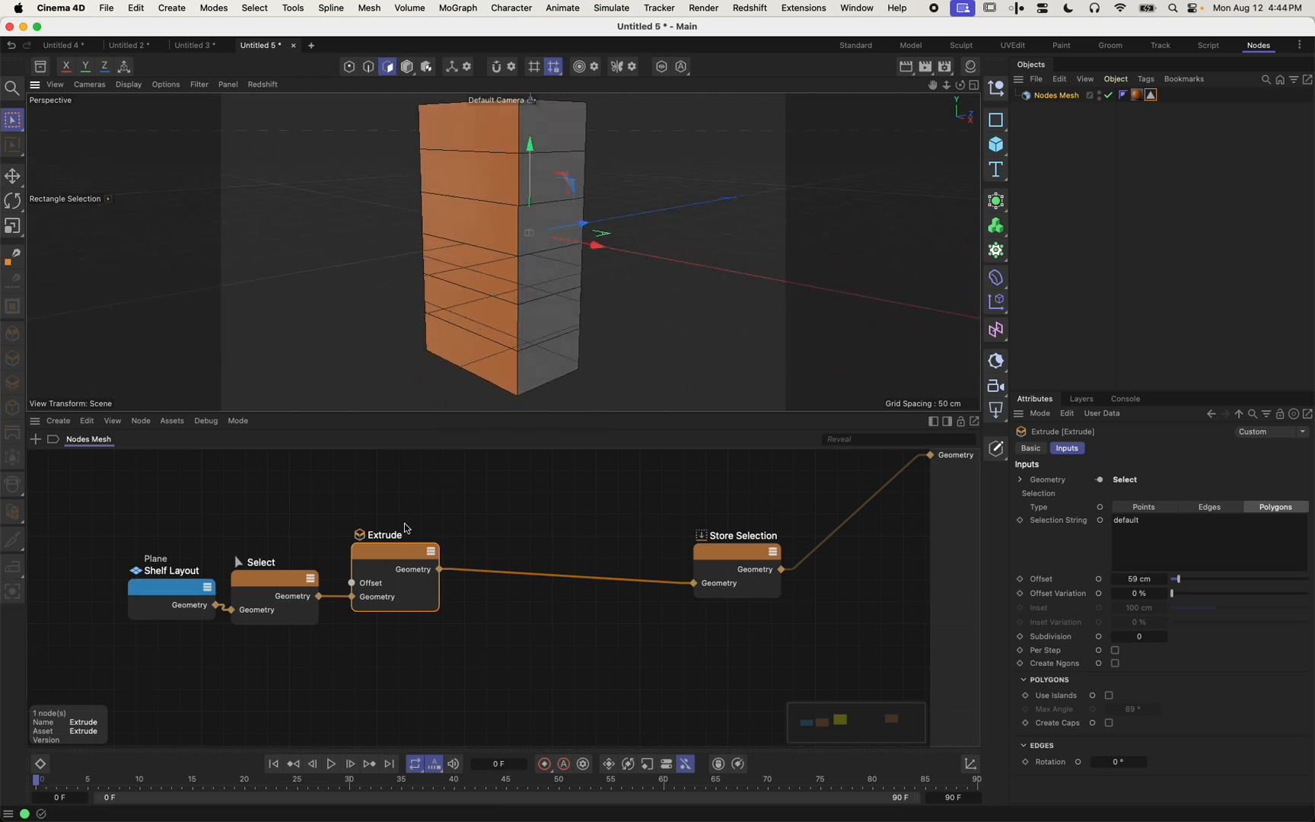
left_click_drag(397, 559, 404, 564)
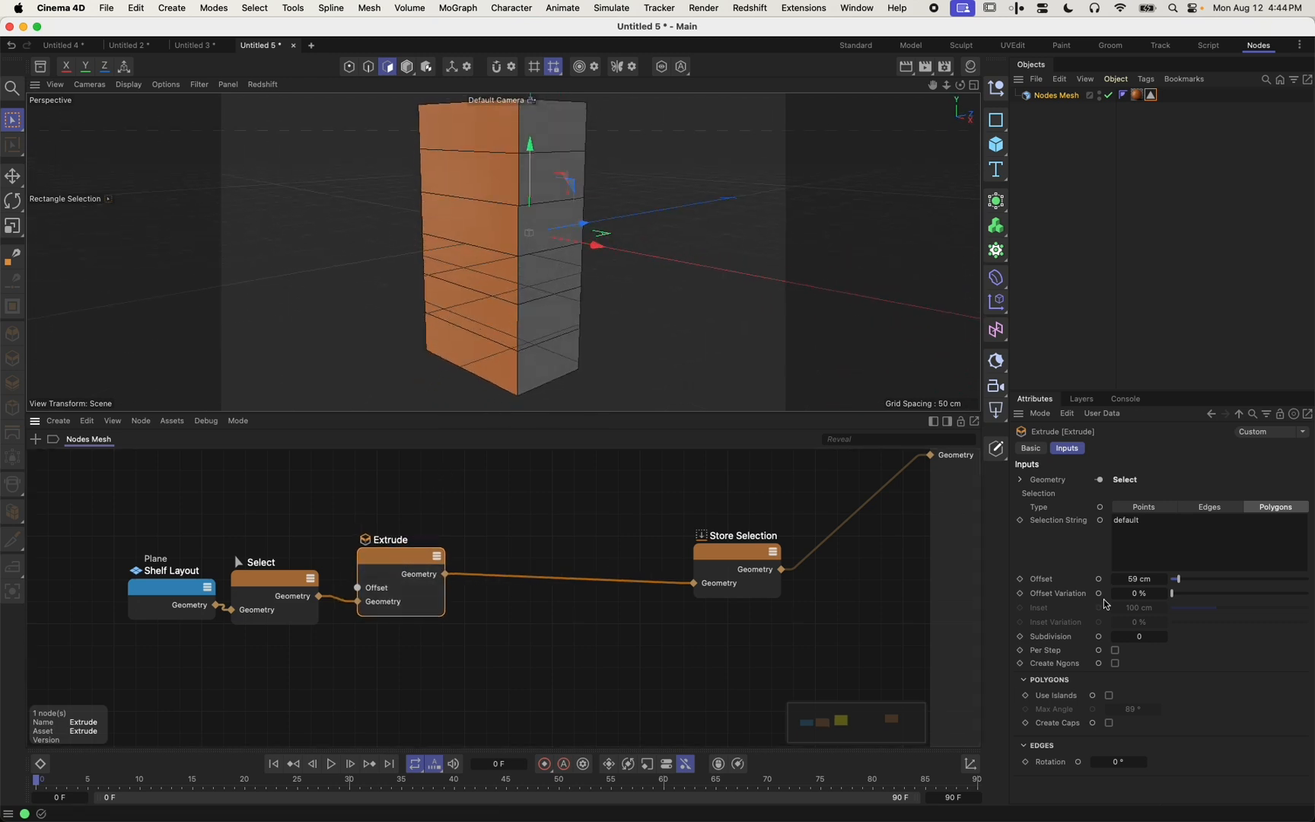
Set the Extrude node's Offset to 41 cm and its Offset Variation to 96 %
left_click_drag(1141, 579, 1127, 580)
left_click_drag(584, 261, 544, 290, "alt")
middle_click_drag(543, 290, 543, 295, "alt")
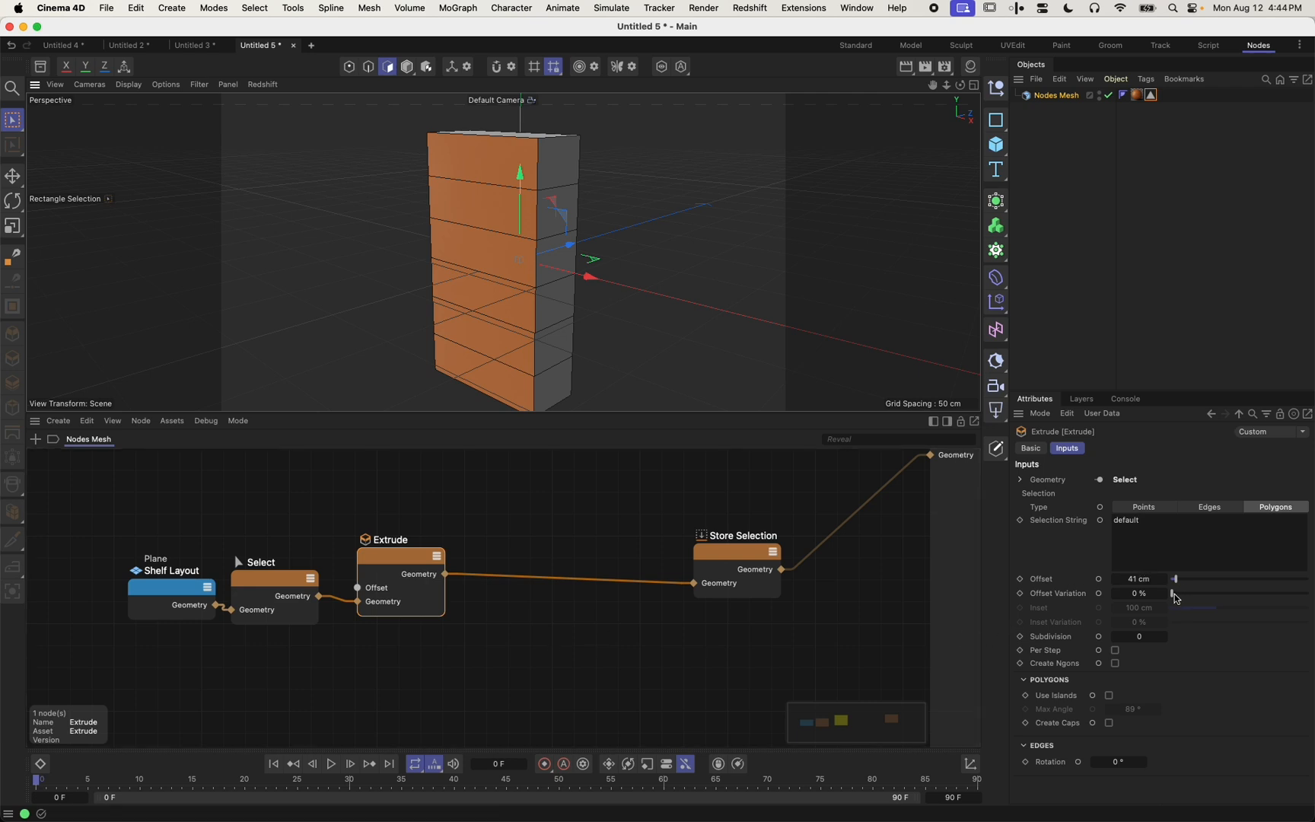
left_click_drag(1173, 596, 1303, 597)
left_click_drag(612, 318, 869, 270, "alt")
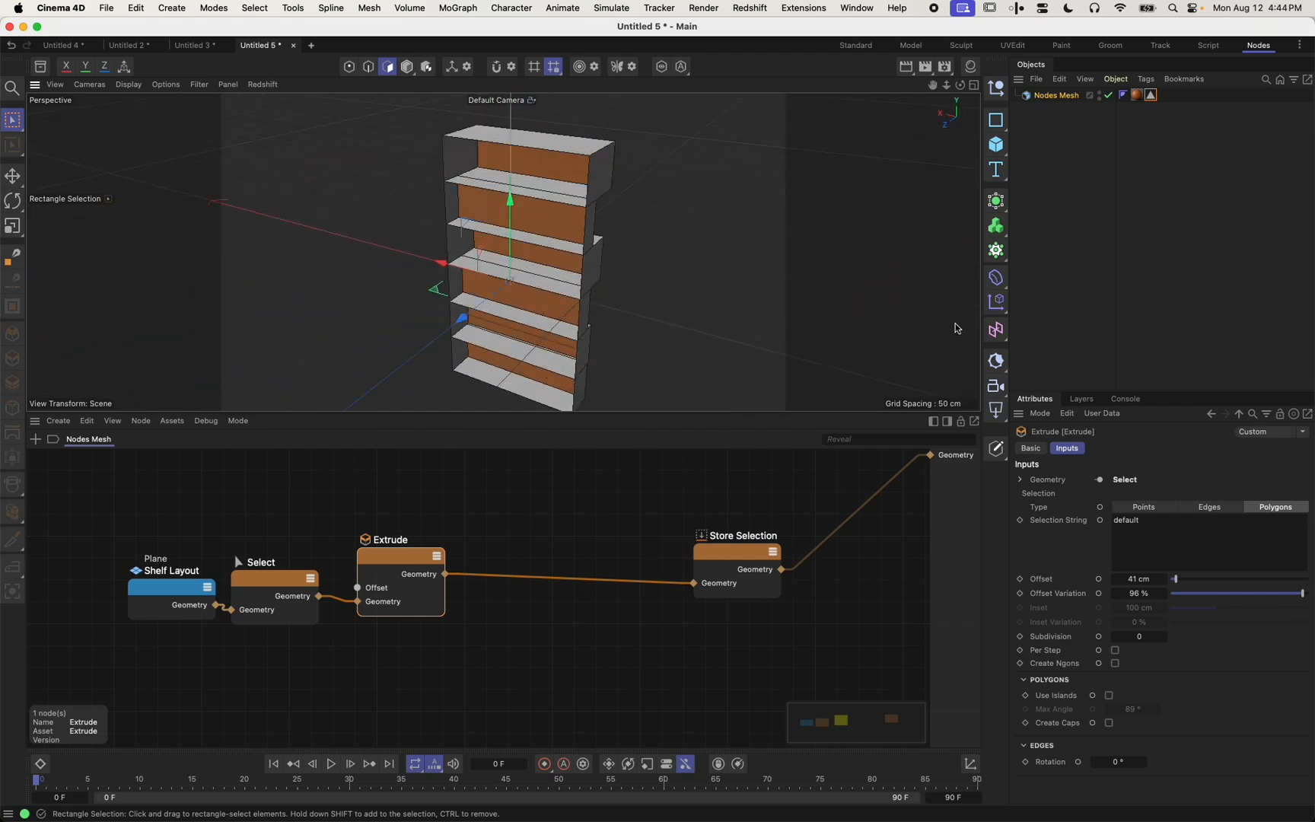
Enable Use Islands and Create Caps on the Extrude node, with Offset Variation set to 0 %
left_click(1110, 696)
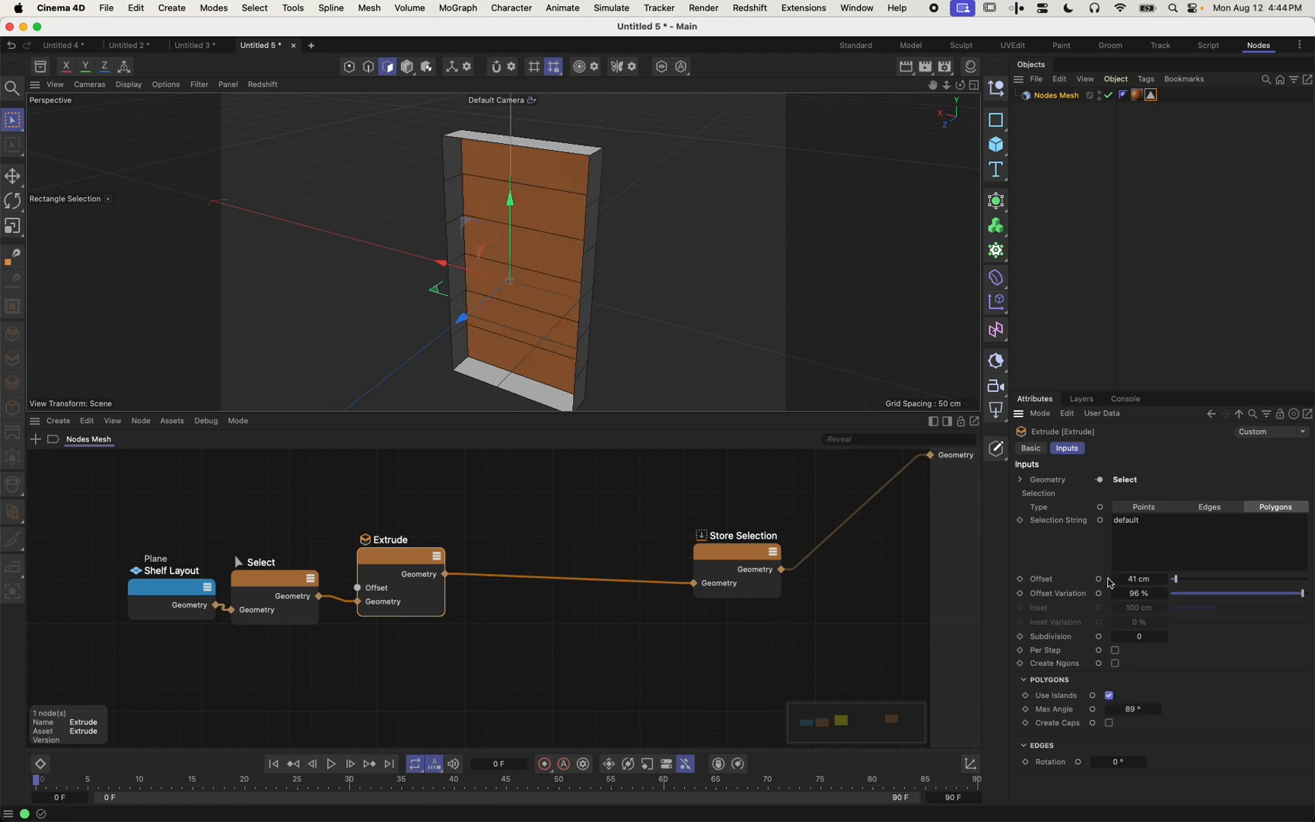
left_click_drag(1302, 594, 1173, 594)
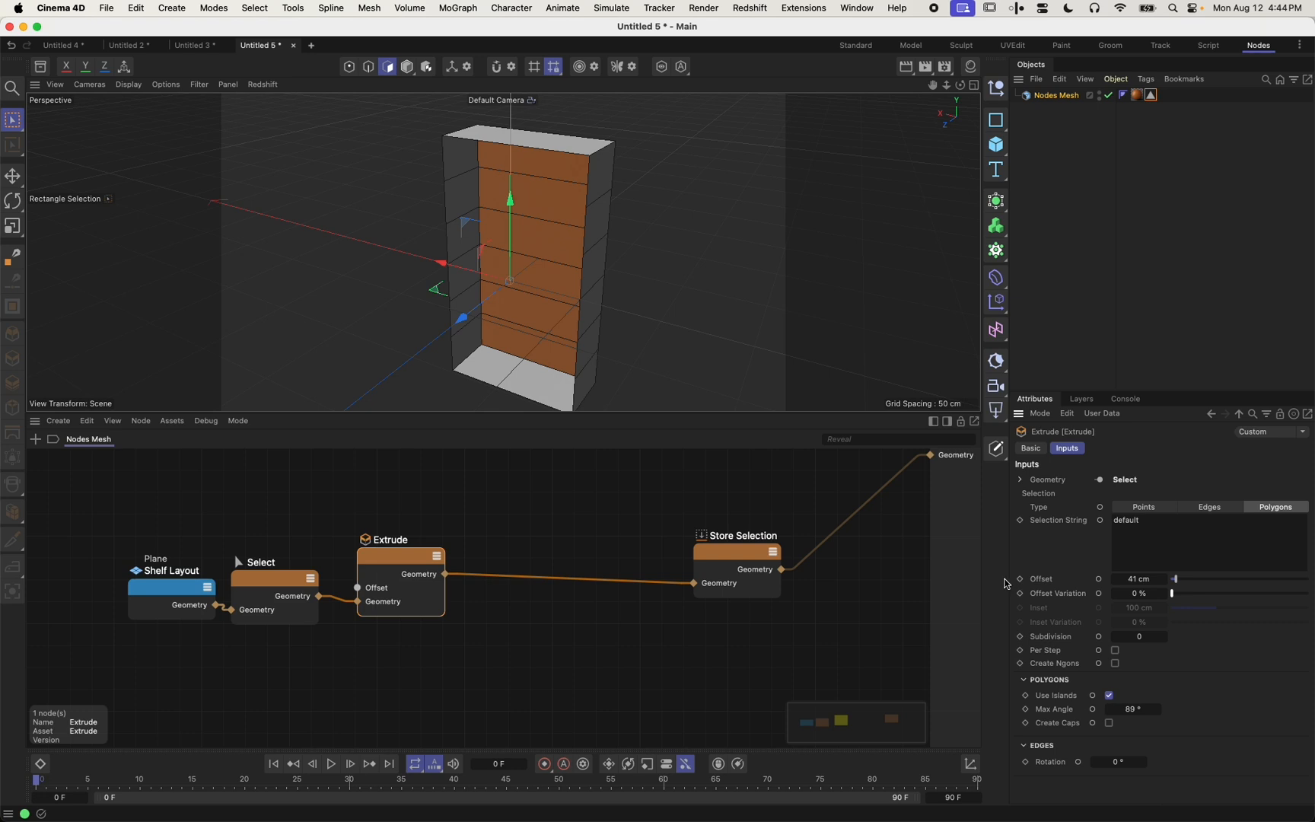
left_click_drag(554, 294, 552, 249)
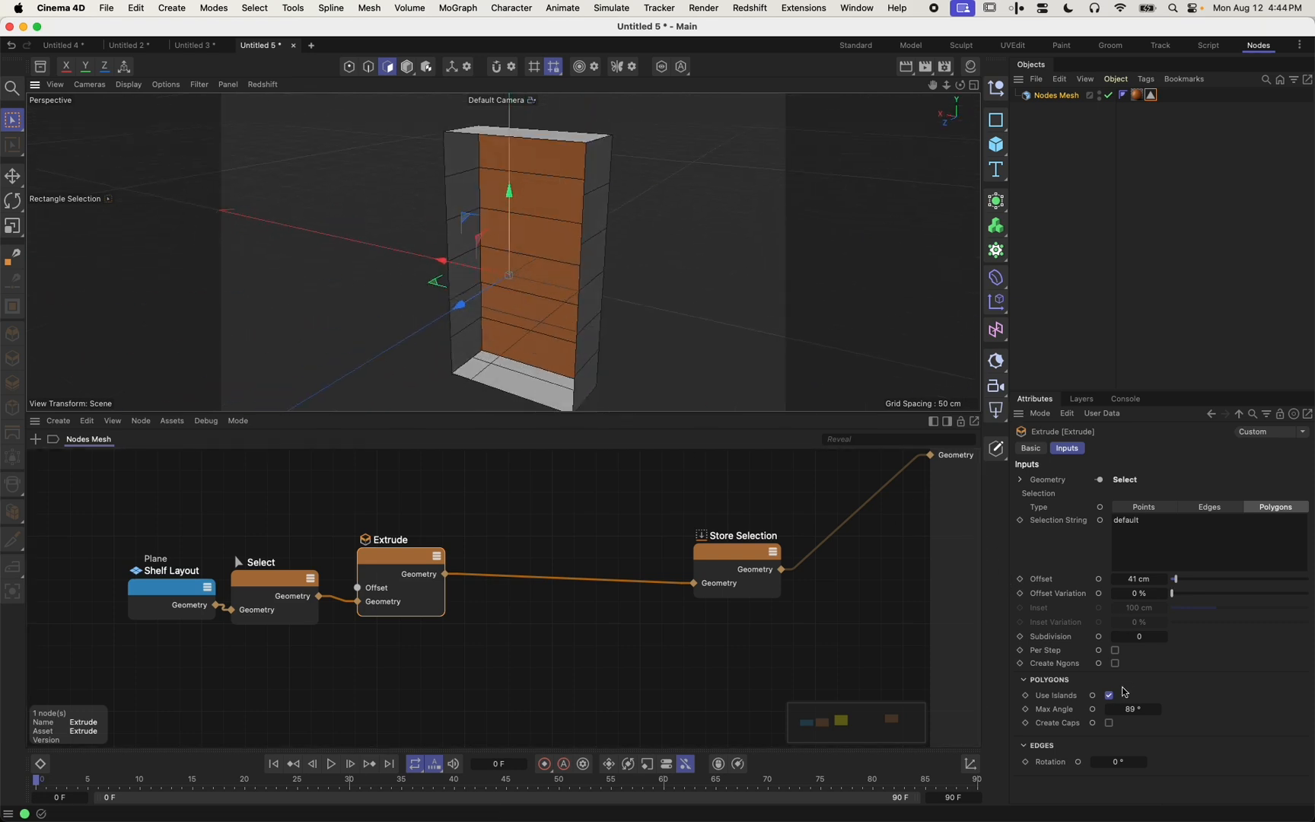
left_click(1111, 724)
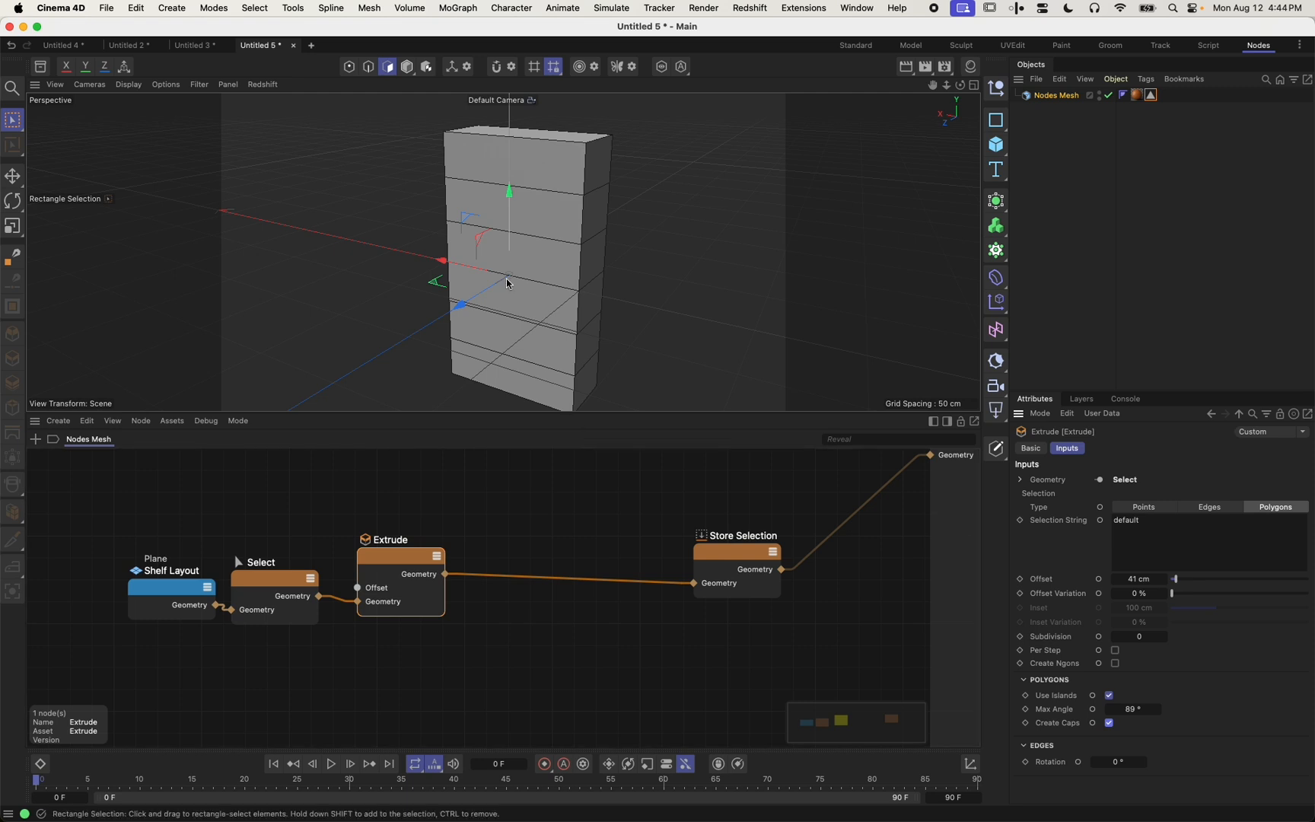
left_click_drag(505, 252, 853, 256, "alt")
left_click_drag(560, 268, 601, 272, "alt")
Attach the comment Add Depth to the Extrude node and adjust the node's position in the graph
mouse_move(406, 547)
left_mouse_down()
mouse_move(373, 561)
mouse_move(391, 562)
left_mouse_up()
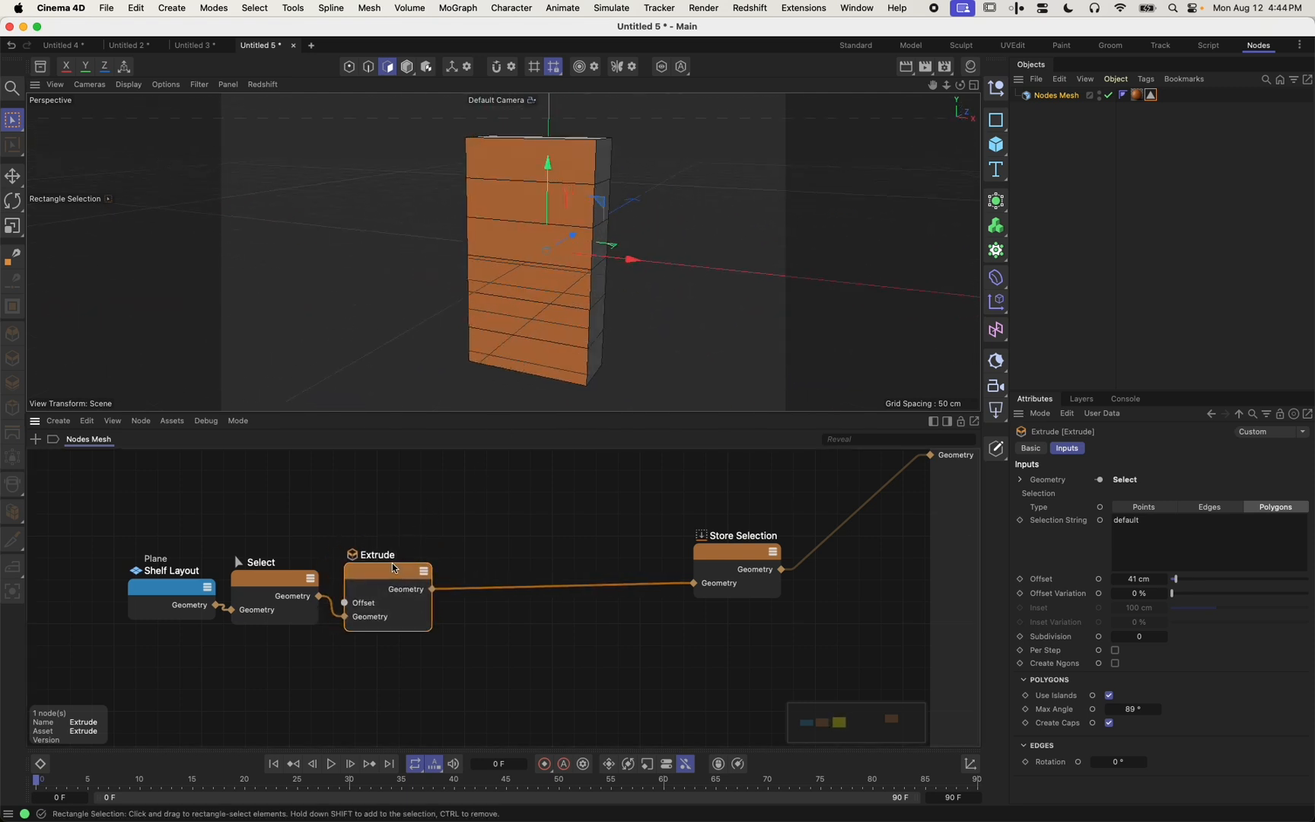
key("c")
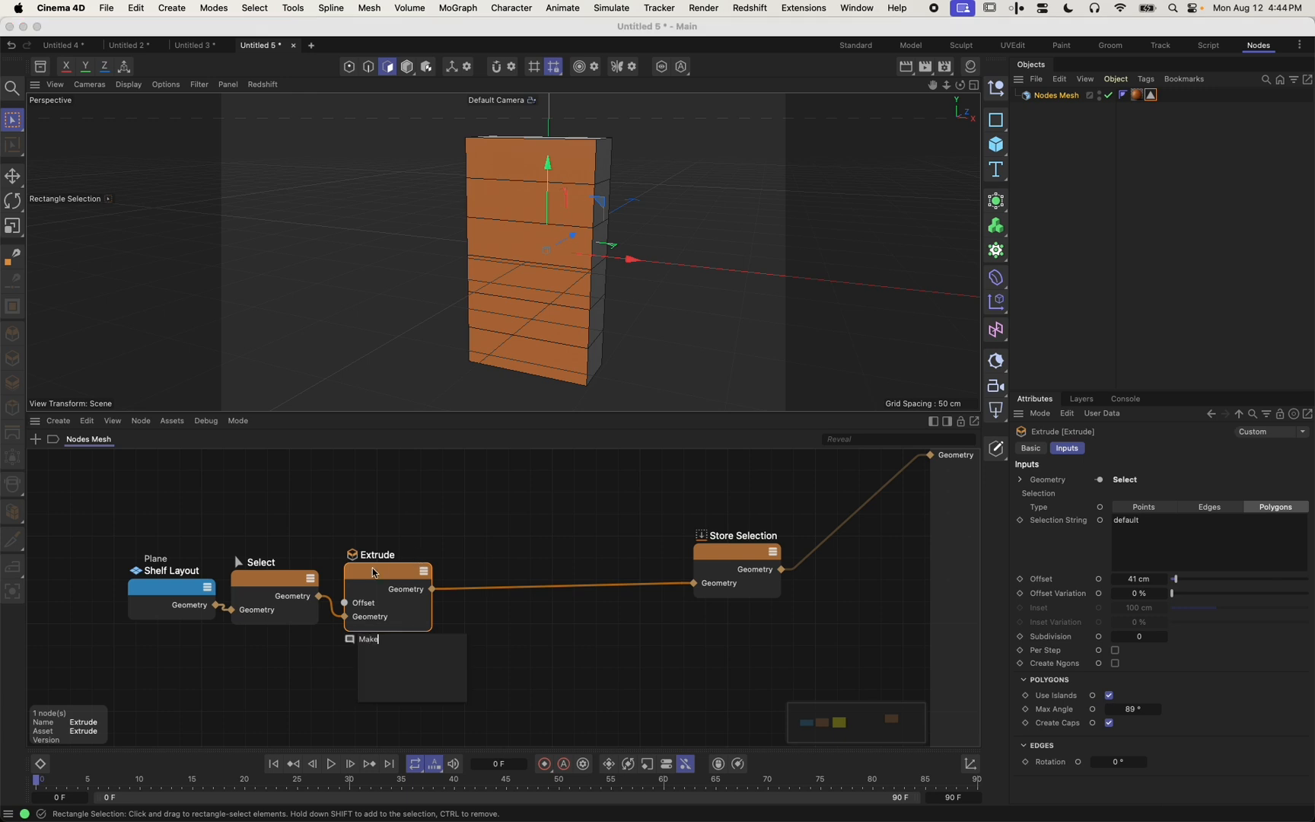
type("Add Depth")
left_click(373, 569)
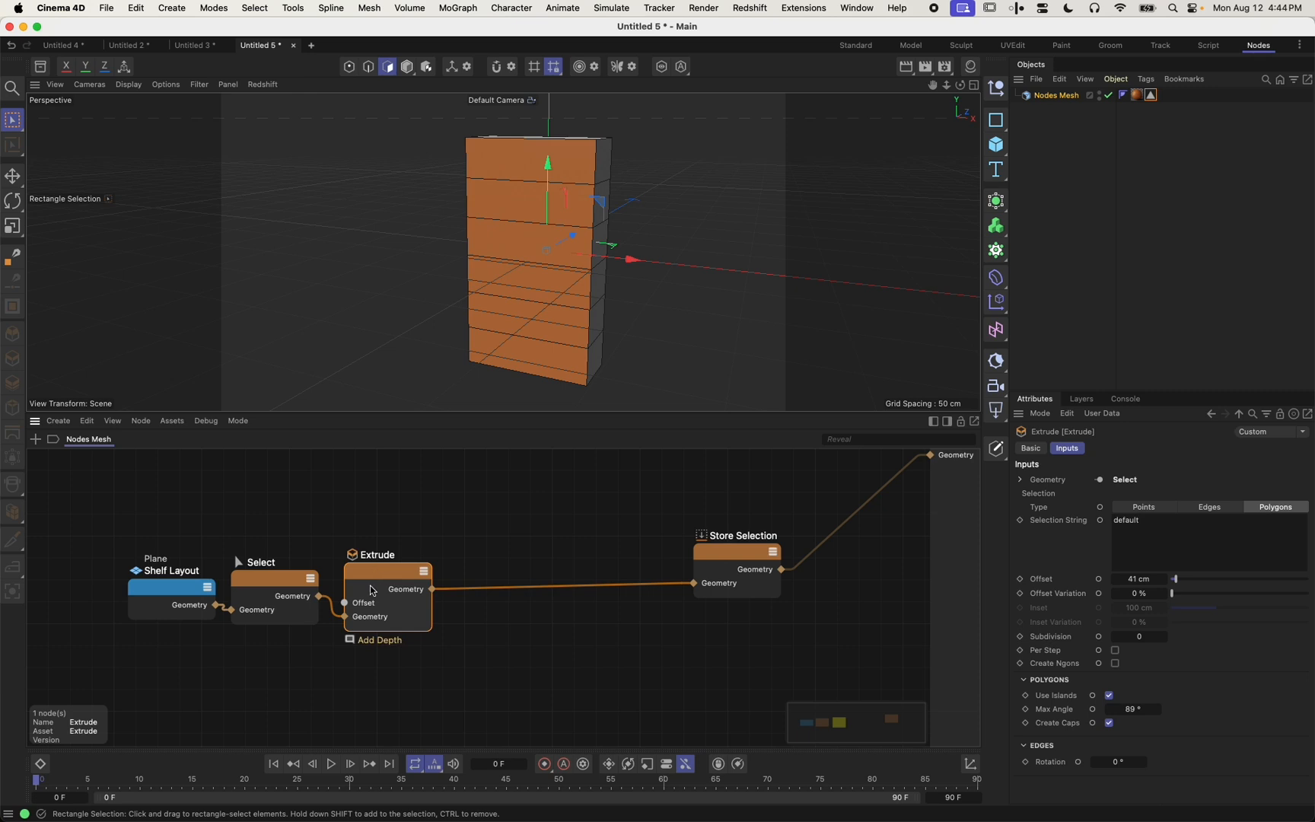
left_click_drag(372, 568, 376, 572)
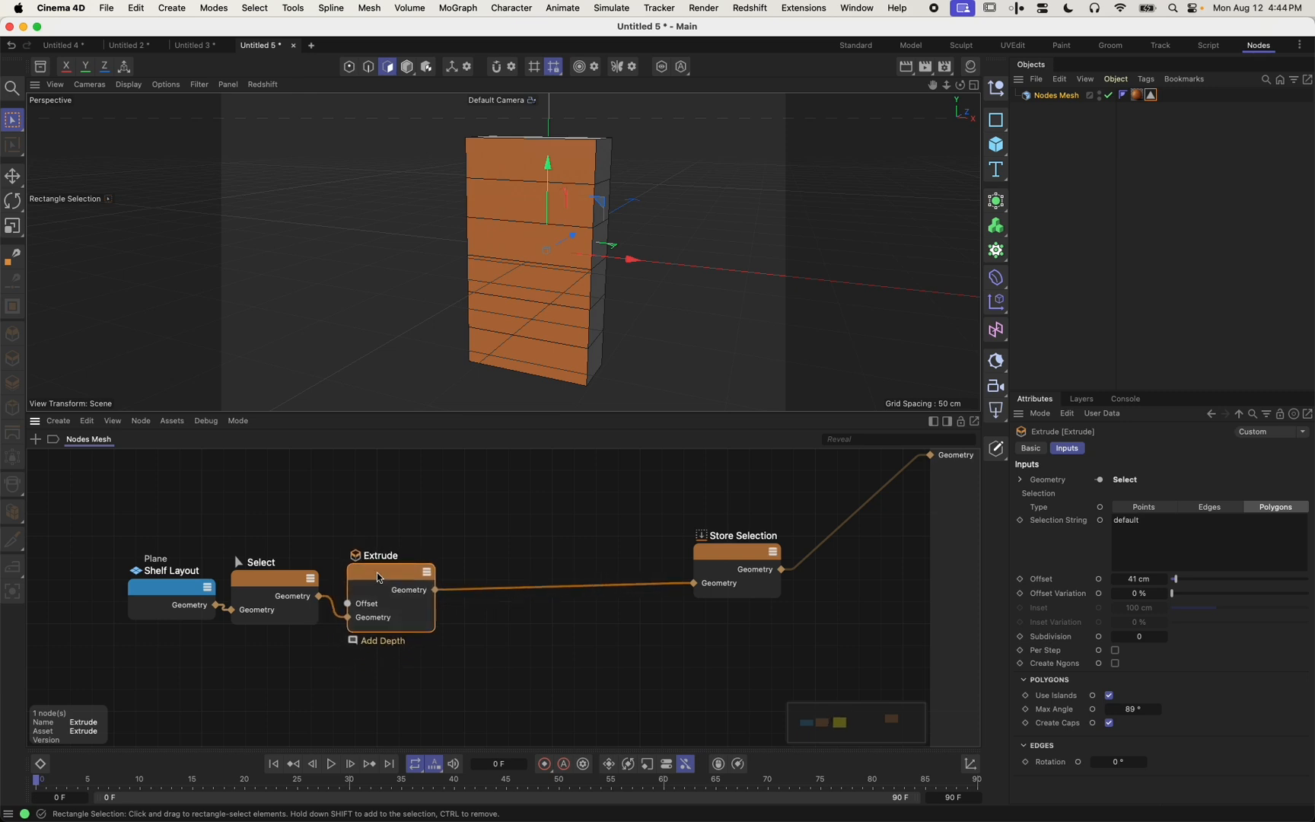
Insert an Inset node between Extrude and Store Selection
double_click(615, 646)
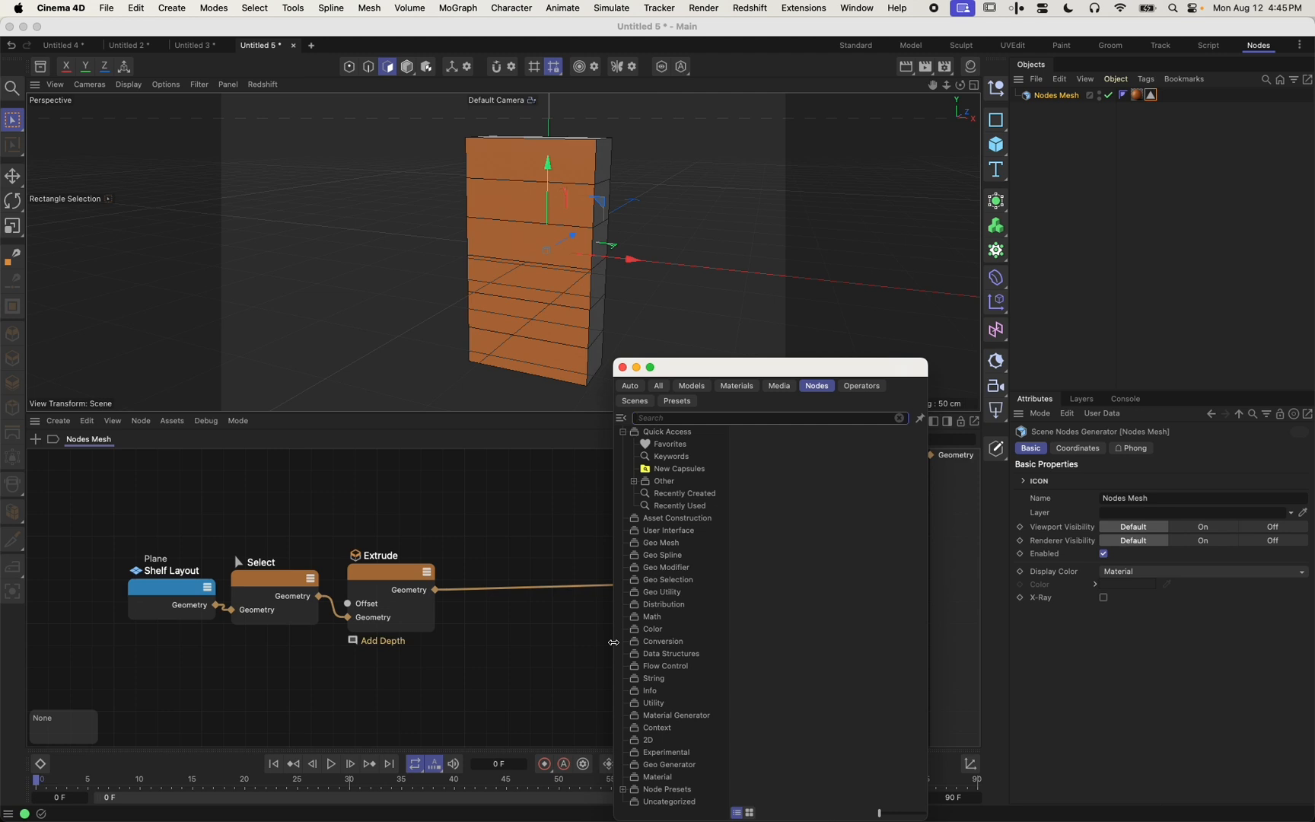
type("inset")
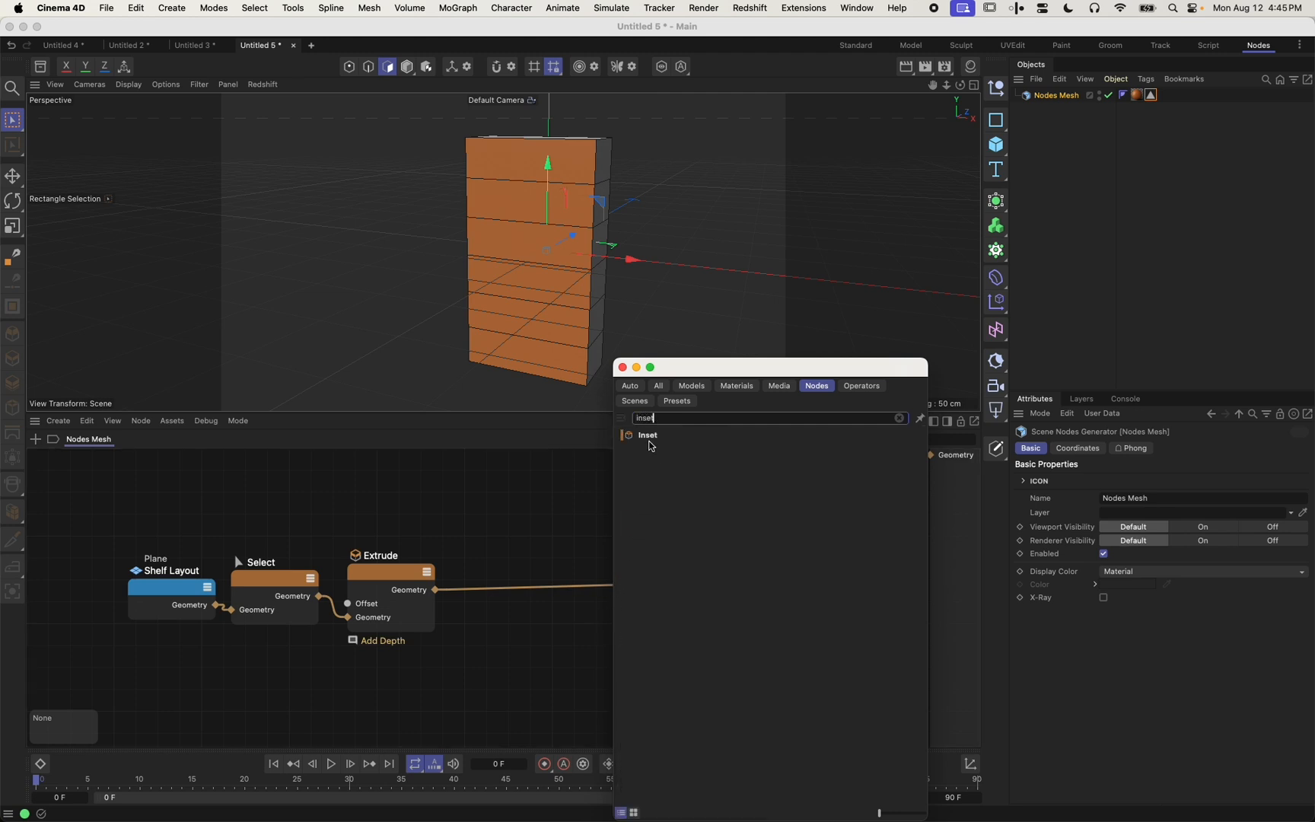
left_click_drag(652, 447, 479, 580)
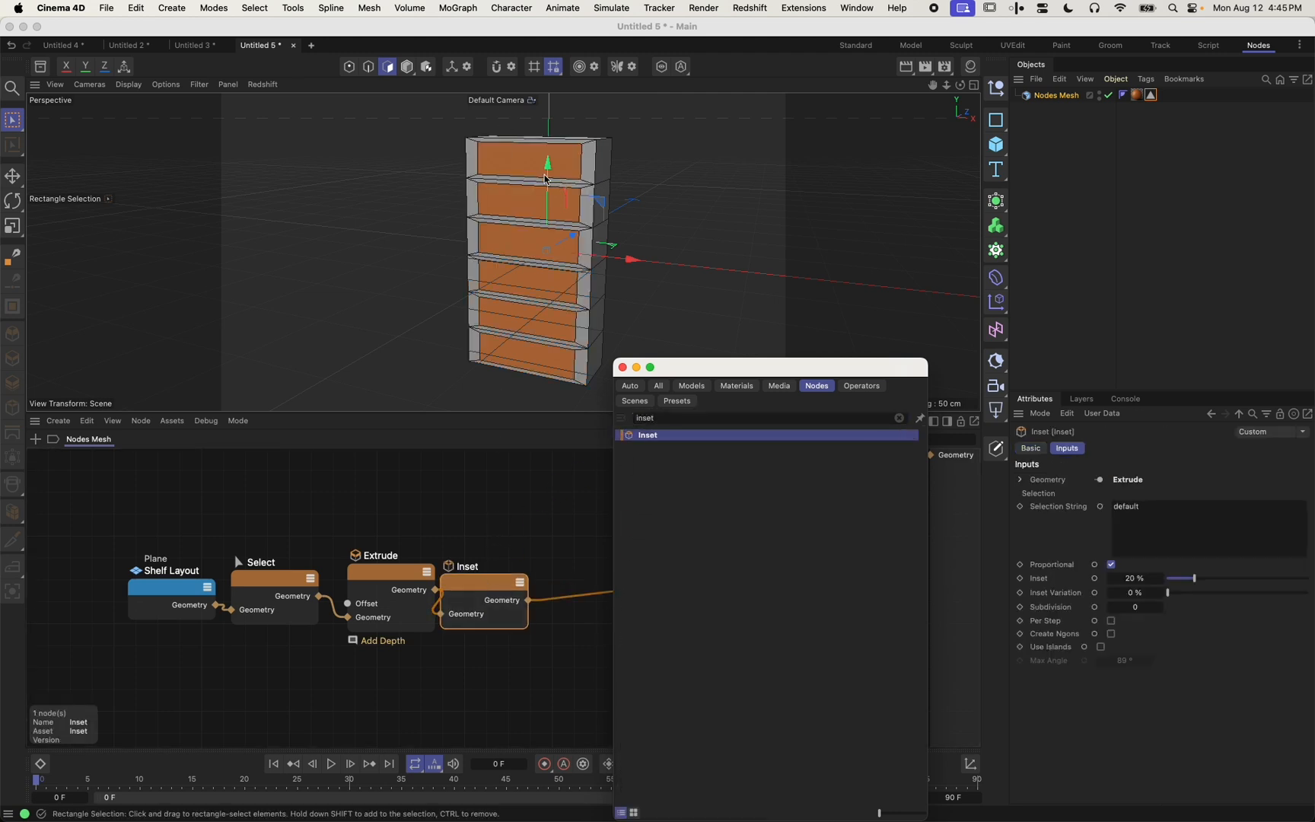
right_click_drag(545, 176, 586, 160, "alt")
left_click_drag(587, 161, 536, 179, "alt")
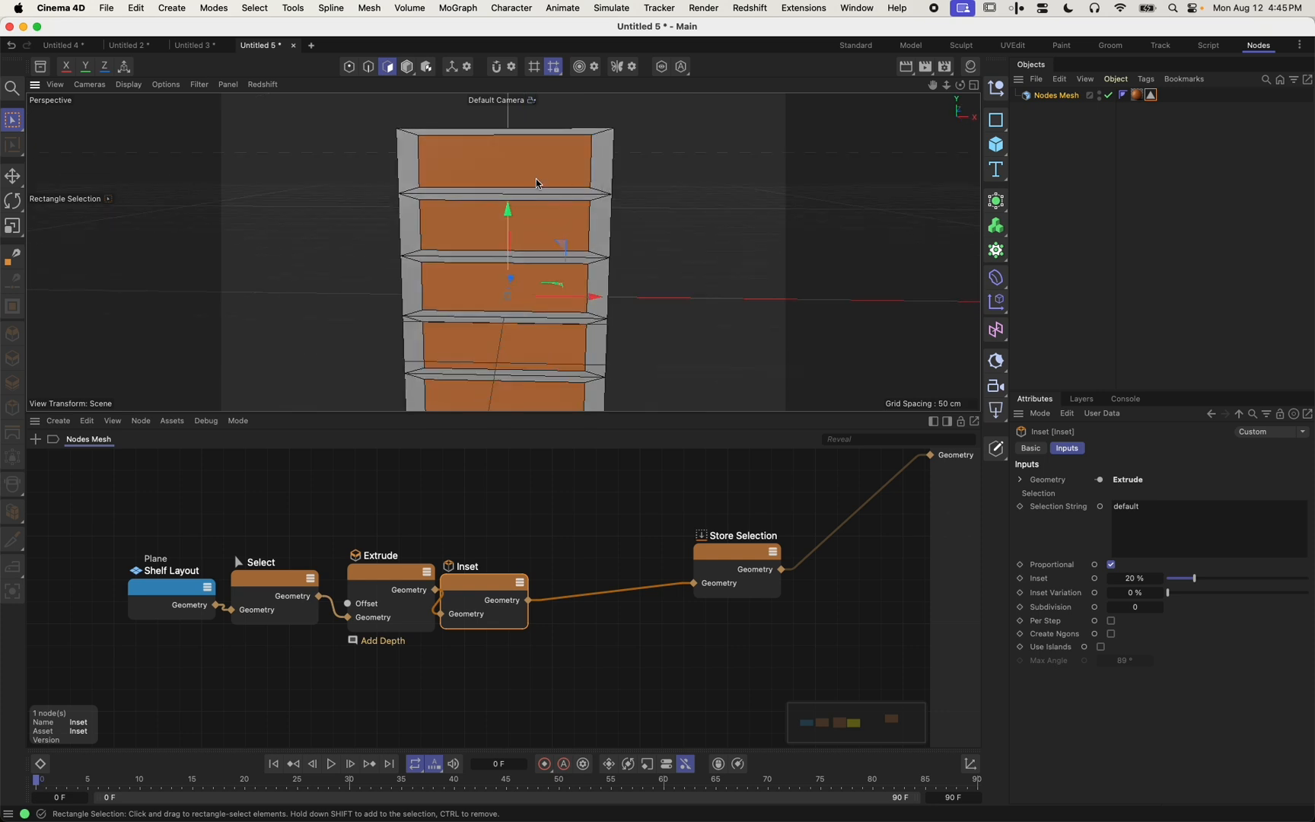
middle_click_drag(535, 179, 554, 211, "alt")
right_click_drag(571, 191, 611, 182, "alt")
left_click_drag(572, 265, 580, 240, "alt")
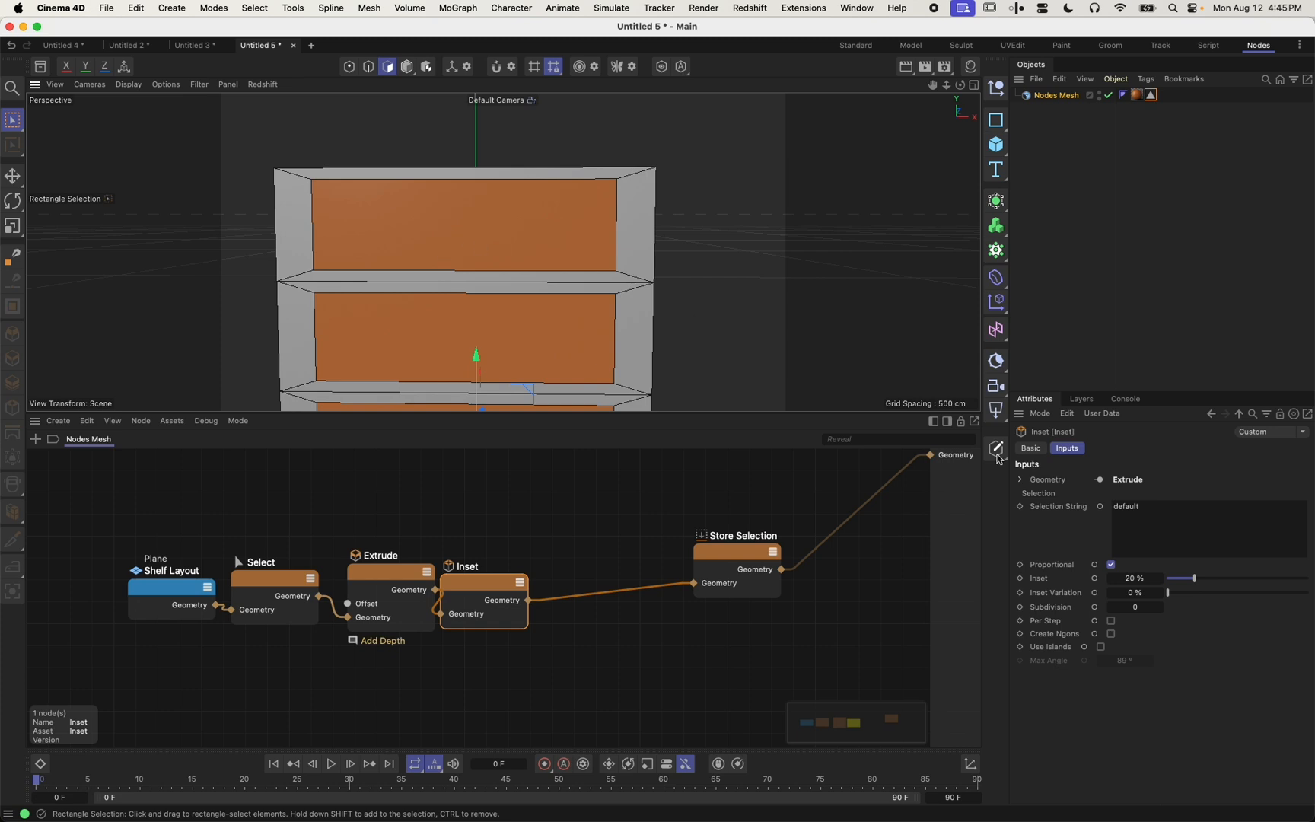
Turn off Proportional on the Inset node, set Inset to 5 cm and set its Selection String to active
left_click(1112, 564)
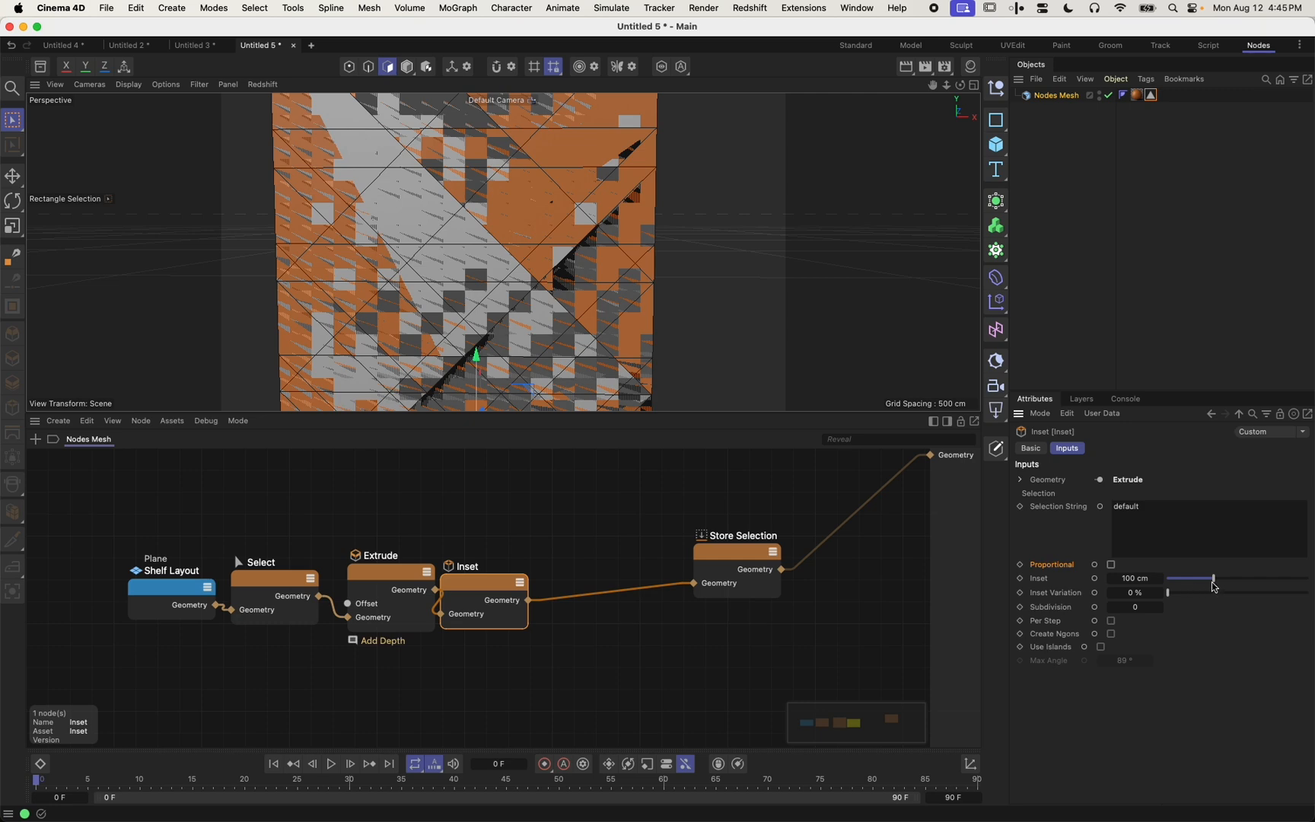
left_click_drag(1215, 582, 1171, 587)
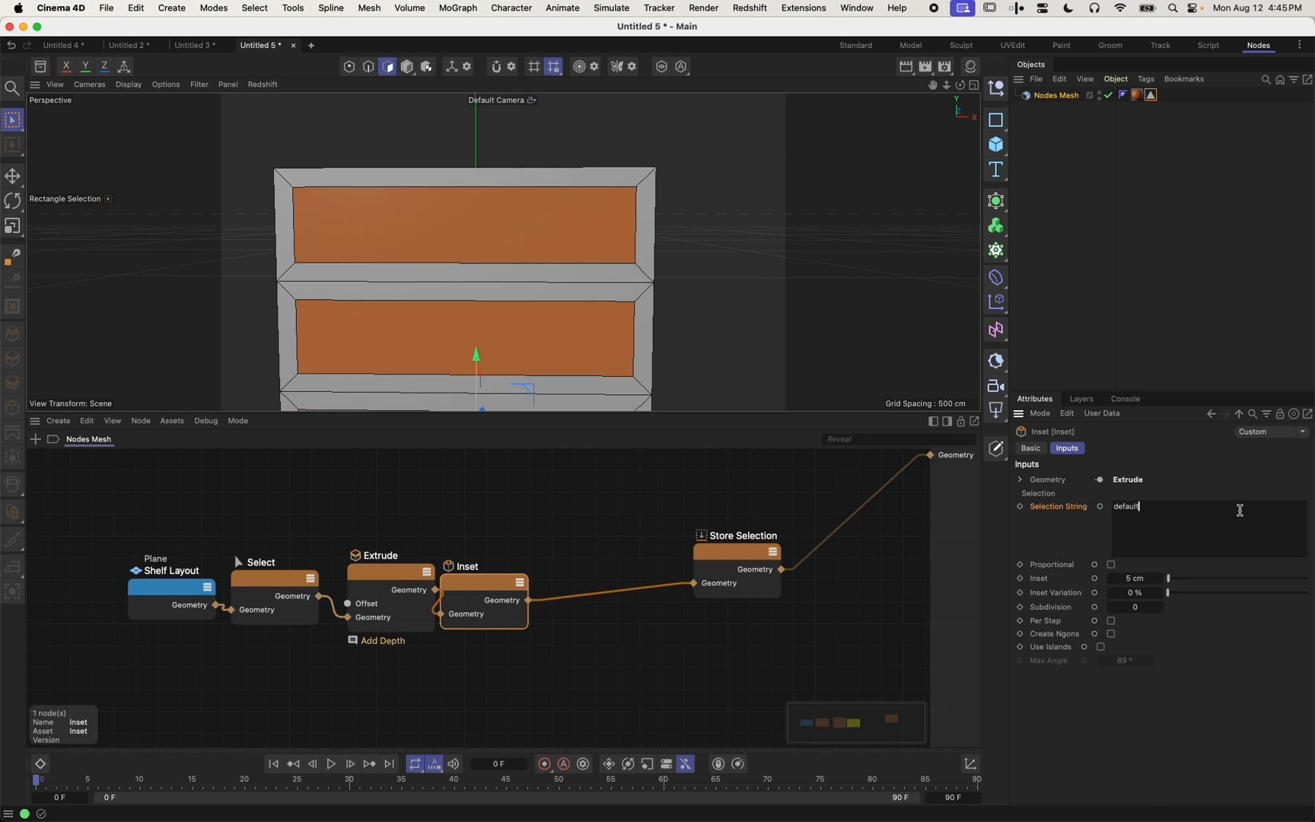
left_click_drag(1239, 512, 830, 492)
type("active")
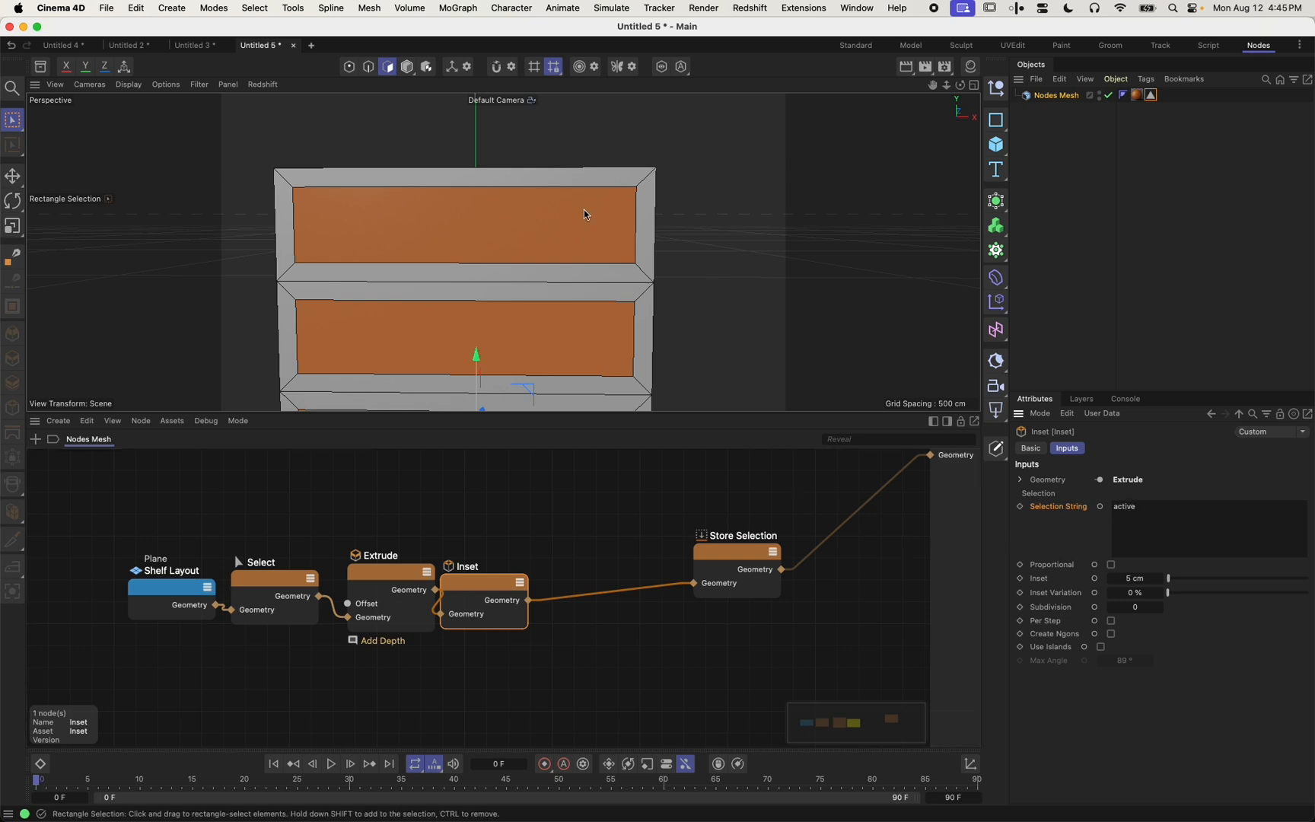
Examine the inset borders around the shelf faces, comparing the thickness between shelves with the outer edges
left_click_drag(584, 212, 485, 259, "alt")
scroll(509, 284, "down", 5)
middle_click_drag(536, 264, 520, 150, "alt")
left_click_drag(535, 205, 504, 233, "alt")
scroll(545, 199, "up", 4)
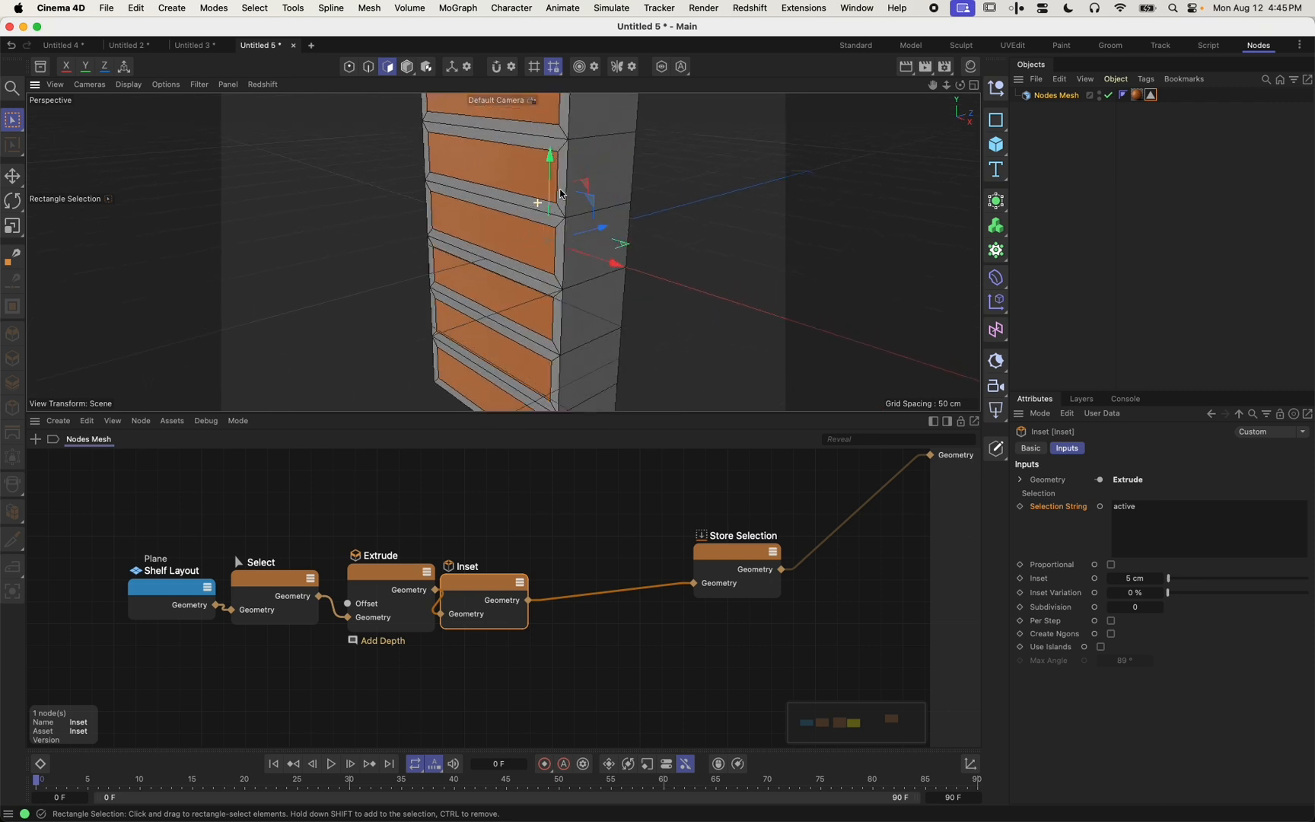
middle_click_drag(503, 253, 540, 305, "alt")
left_click_drag(587, 270, 669, 265, "alt")
scroll(571, 334, "up", 2)
scroll(578, 336, "up", 6)
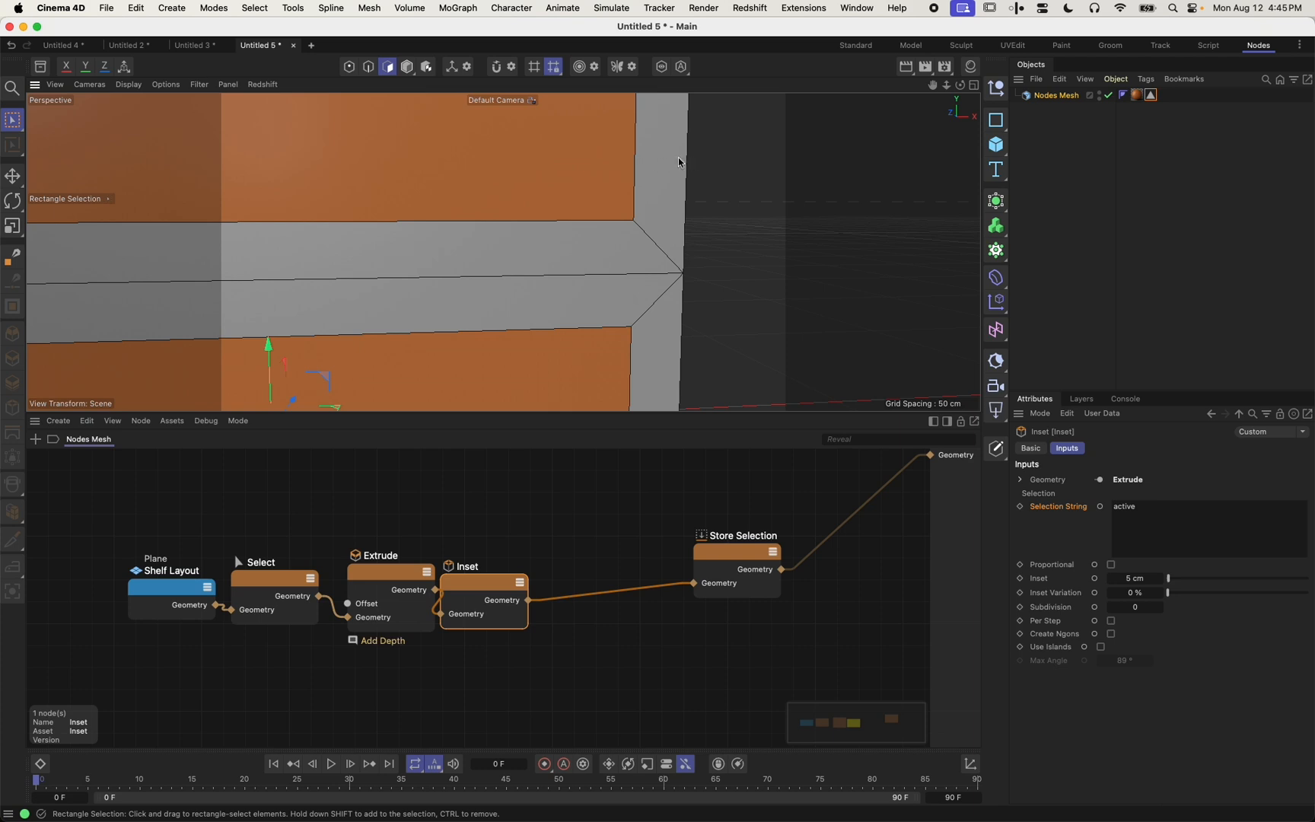
scroll(606, 166, "down", 10)
left_click_drag(531, 220, 516, 264, "alt")
scroll(573, 231, "up", 3)
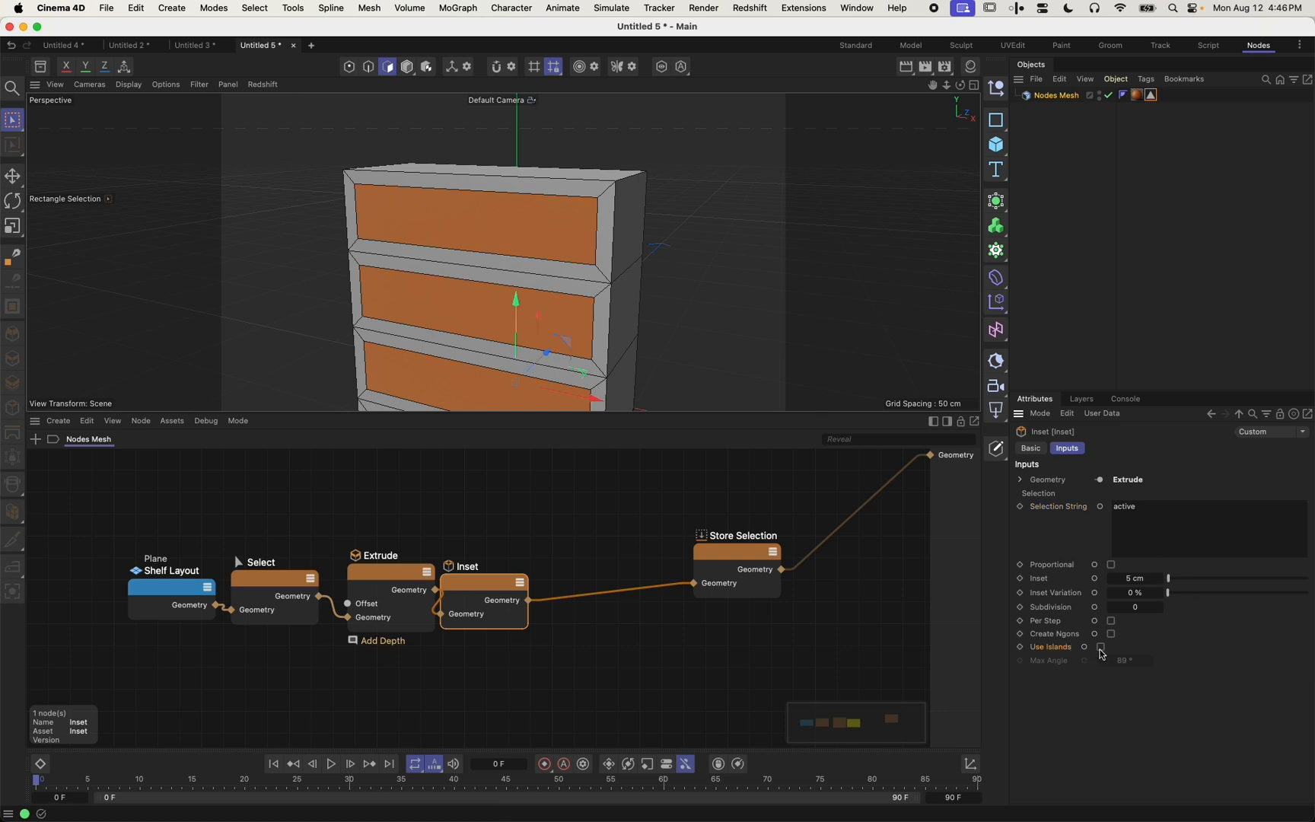
Enable Use Islands on the Inset node and set its Inset to 1 cm
left_click(1134, 578)
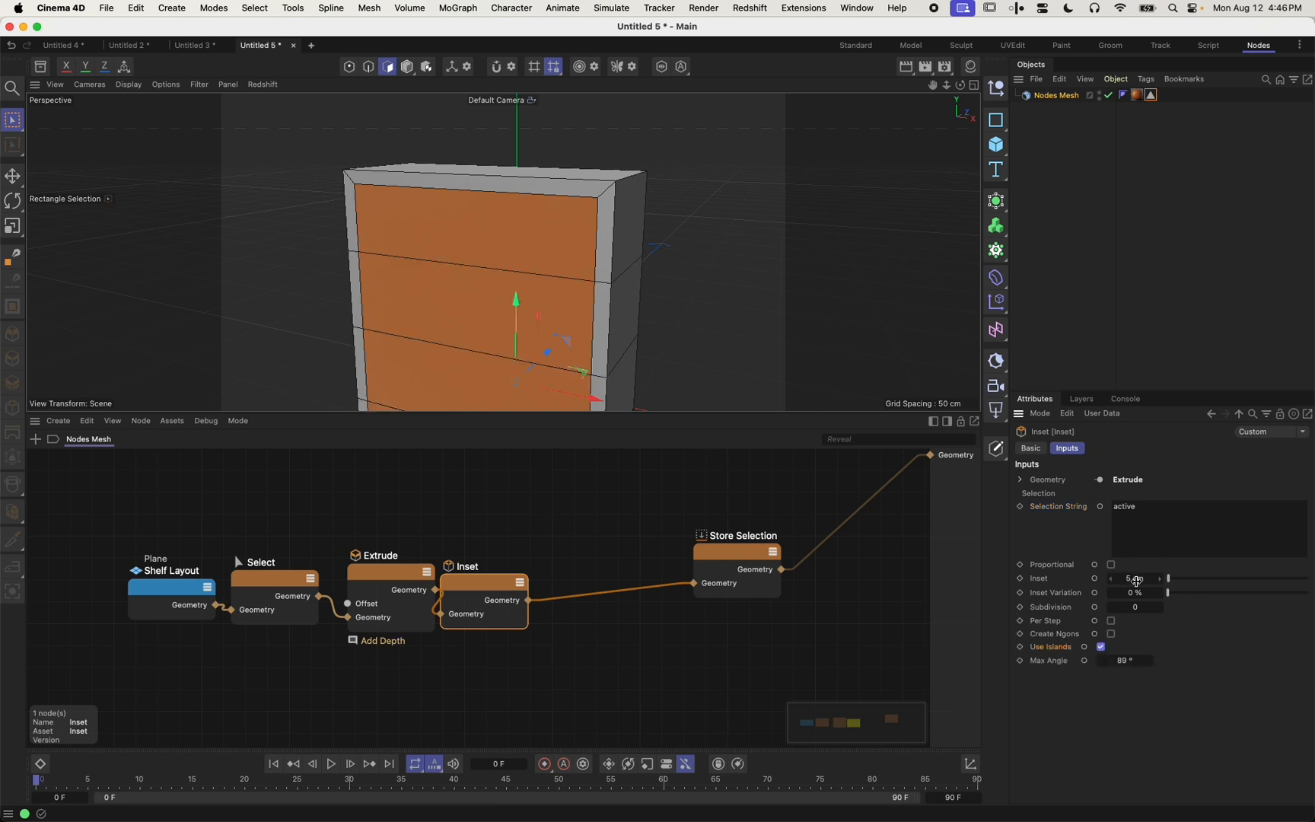
type("1")
key("Return")
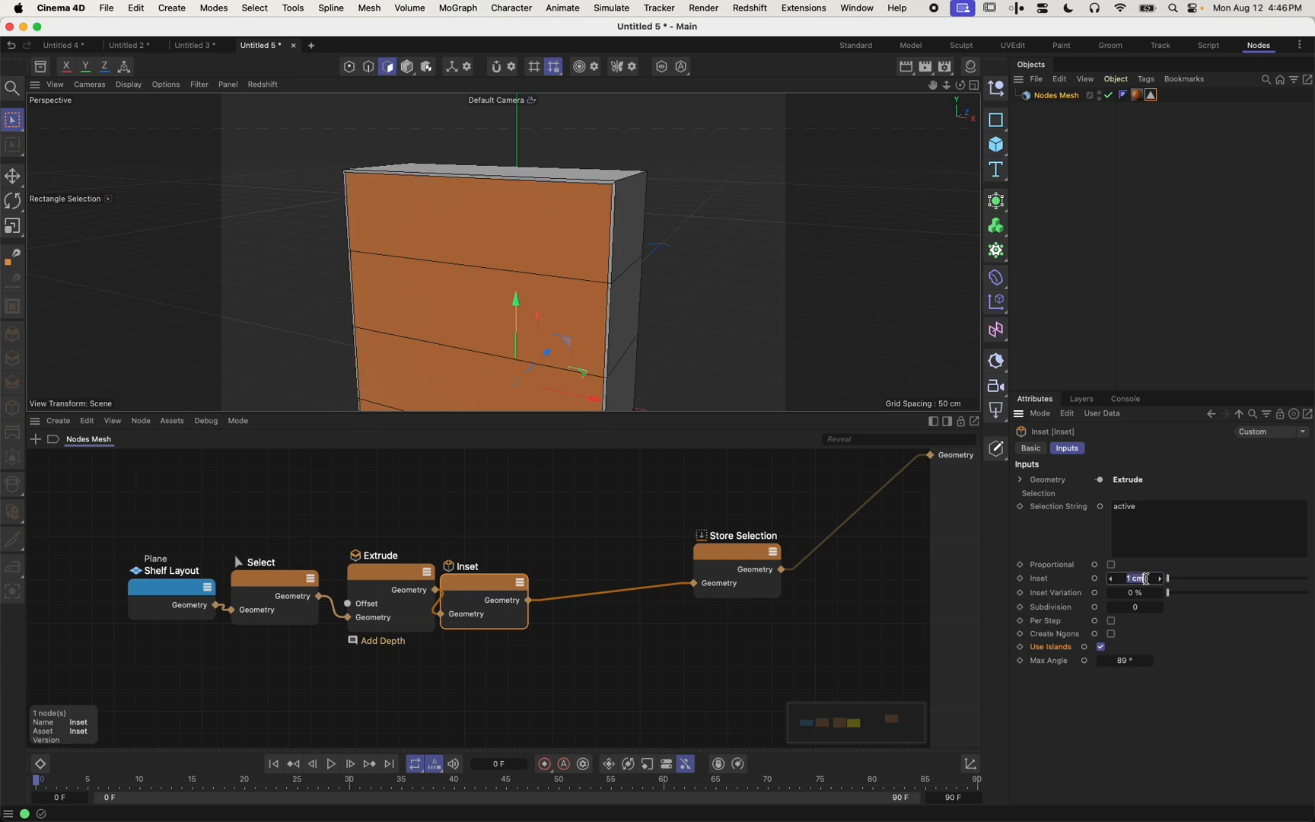
Expose the Inset value as a port on the Inset node and wire a duplicate of the node in before Store Selection
left_click_drag(472, 584, 531, 578)
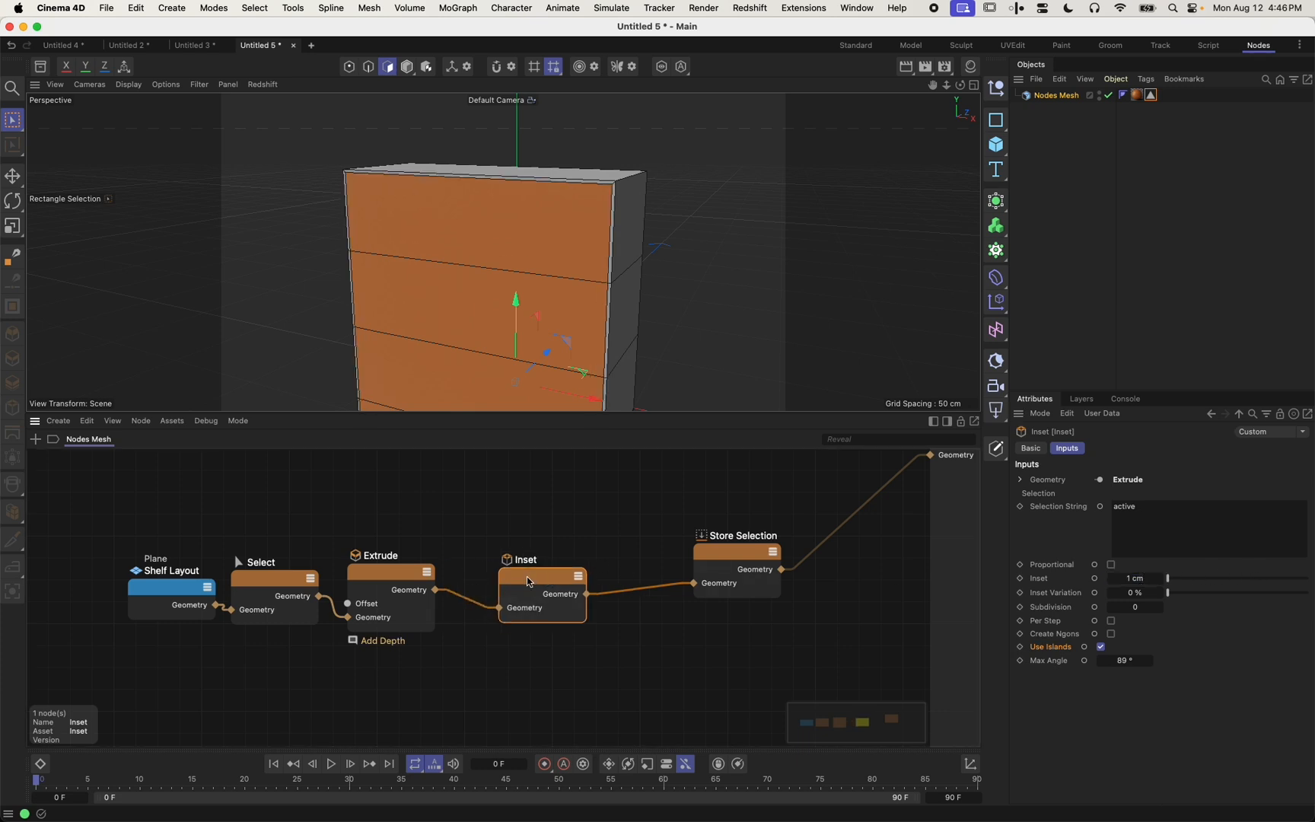
left_click(1096, 580)
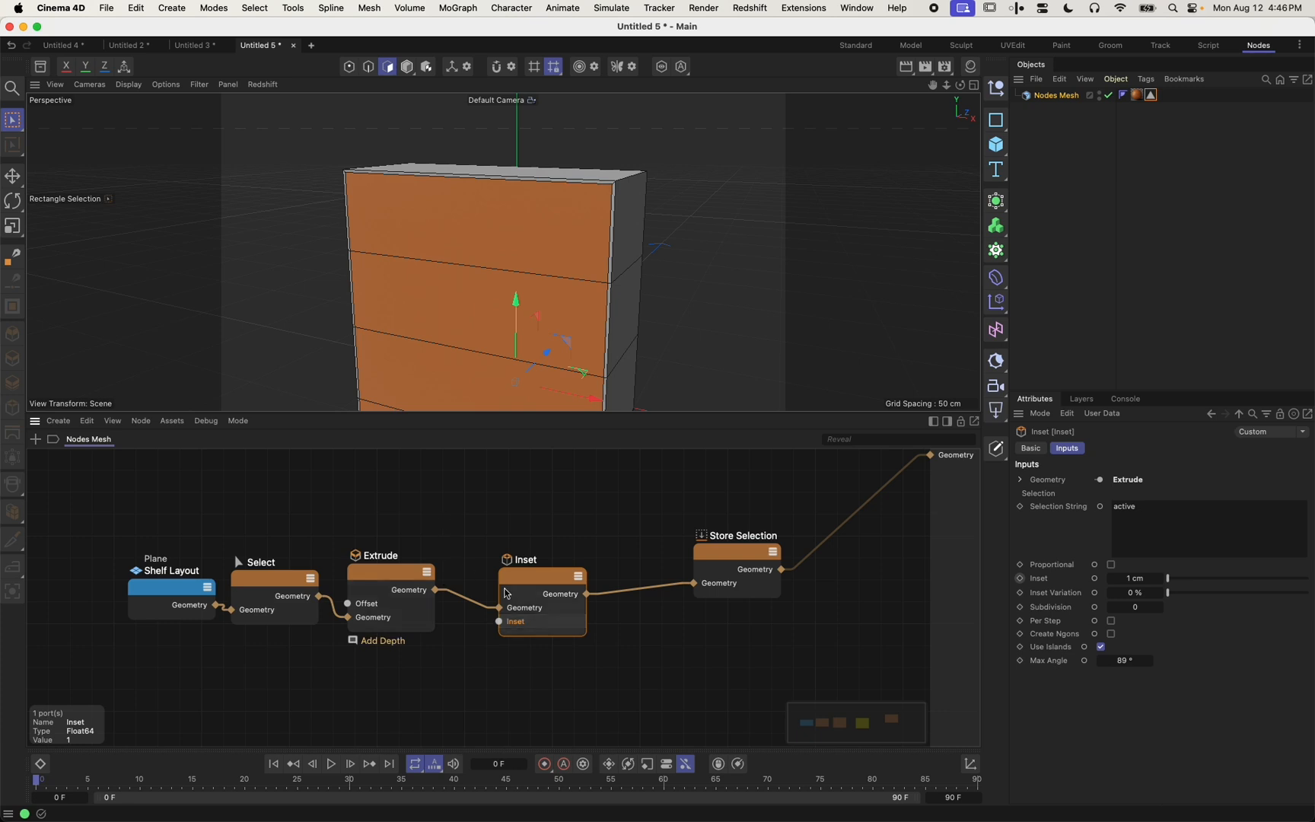
left_click_drag(518, 589, 589, 642)
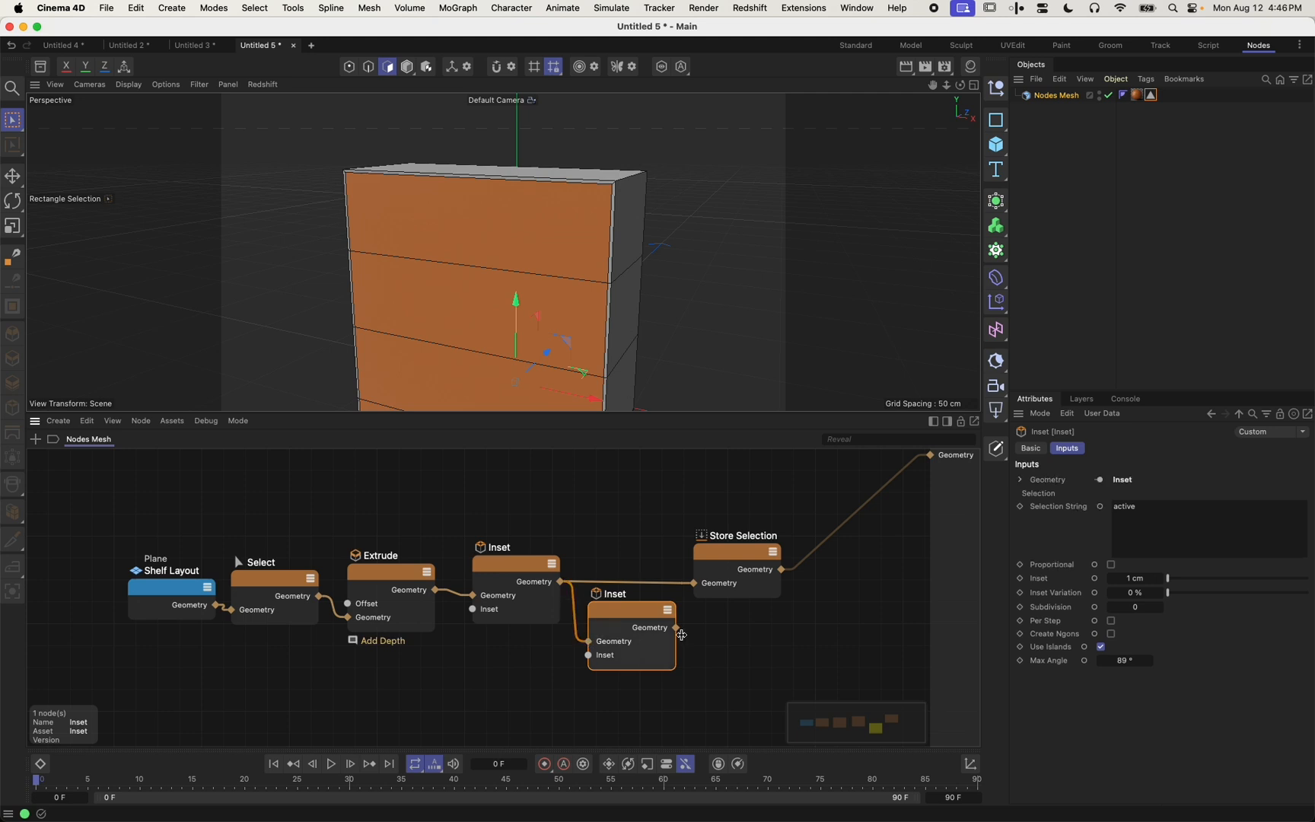
left_click_drag(676, 627, 652, 573)
Turn off Use Islands on the second Inset node so each shelf face is inset individually
scroll(620, 229, "up", 5)
left_click_drag(622, 224, 640, 226, "alt")
right_click_drag(641, 226, 566, 323, "alt")
middle_click_drag(566, 323, 607, 210, "alt")
mouse_move(607, 211)
left_mouse_down("alt")
mouse_move(635, 189)
mouse_move(599, 197)
left_mouse_up("alt")
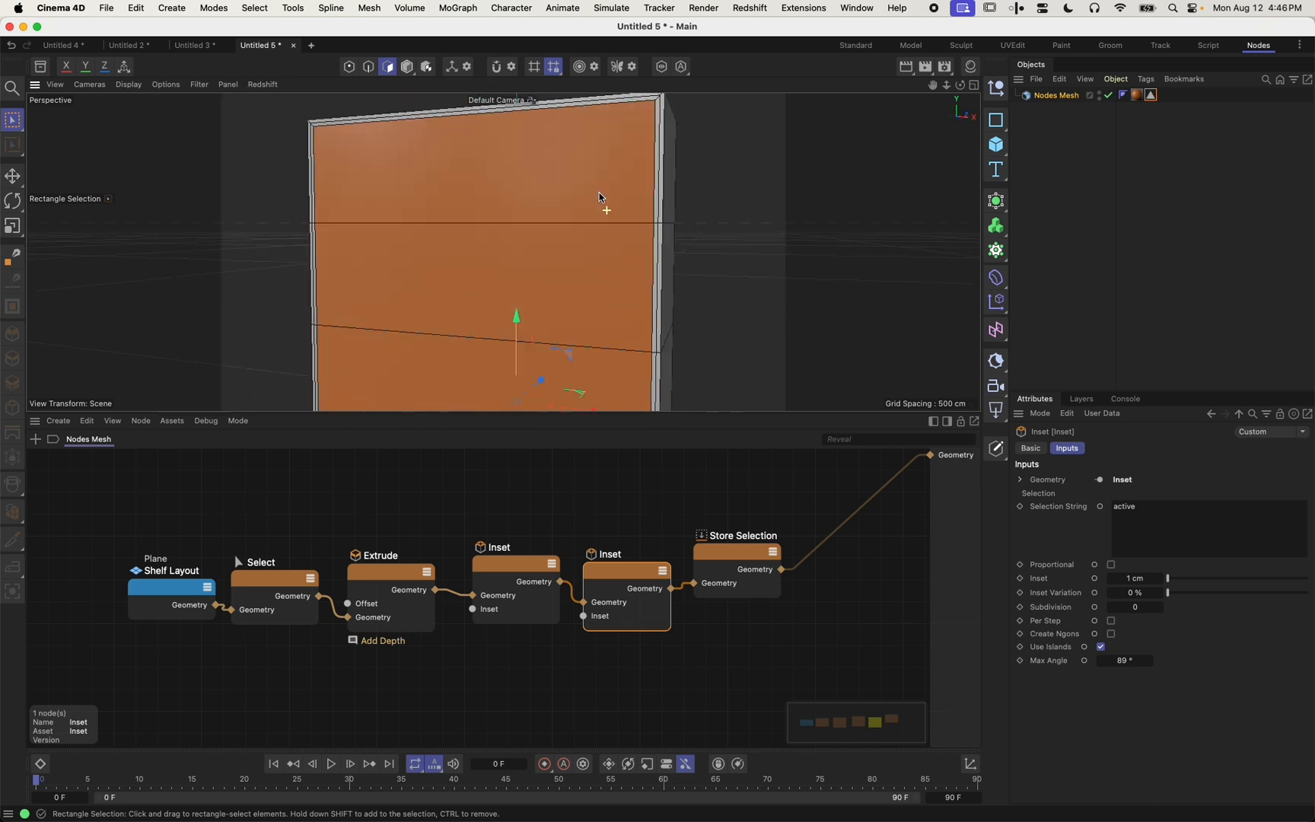
left_click_drag(502, 253, 561, 299, "alt")
scroll(564, 273, "up", 2)
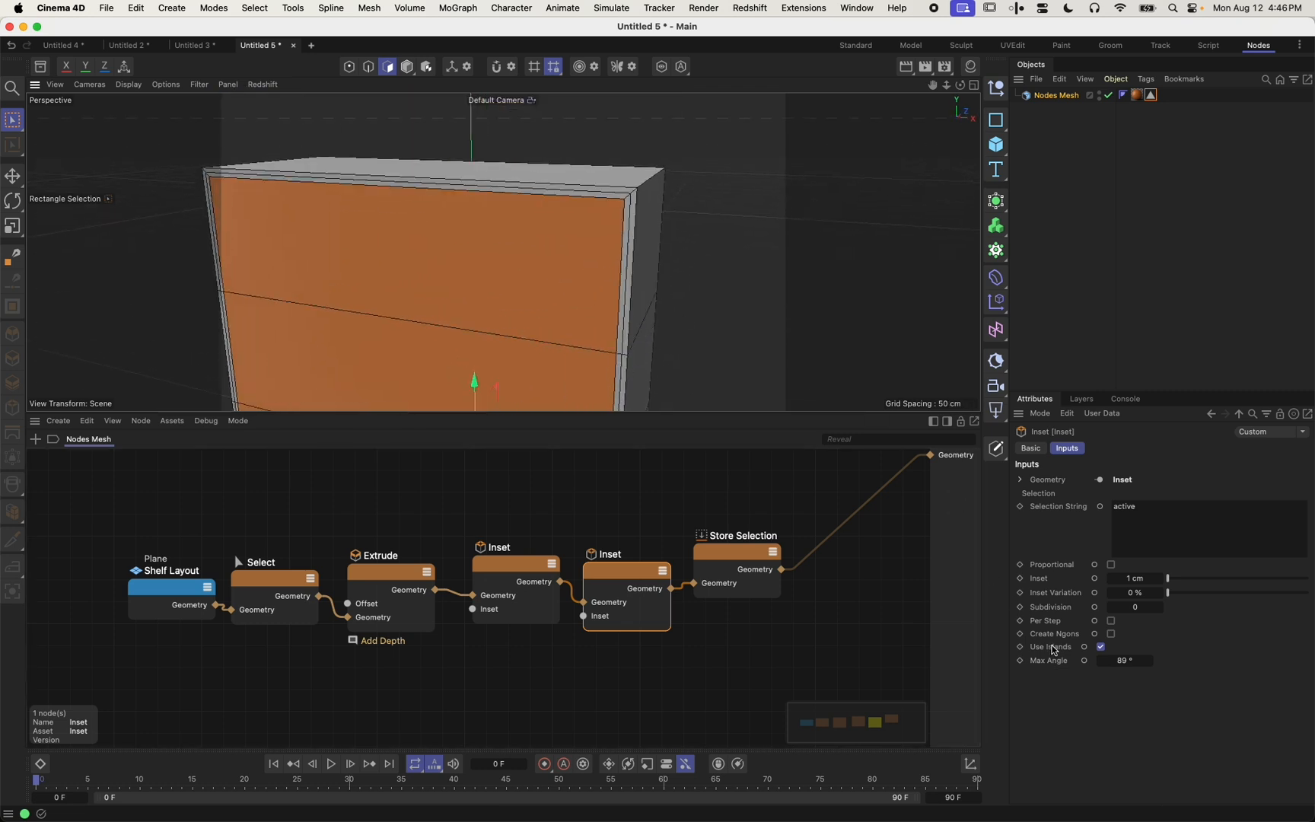
left_click(1102, 648)
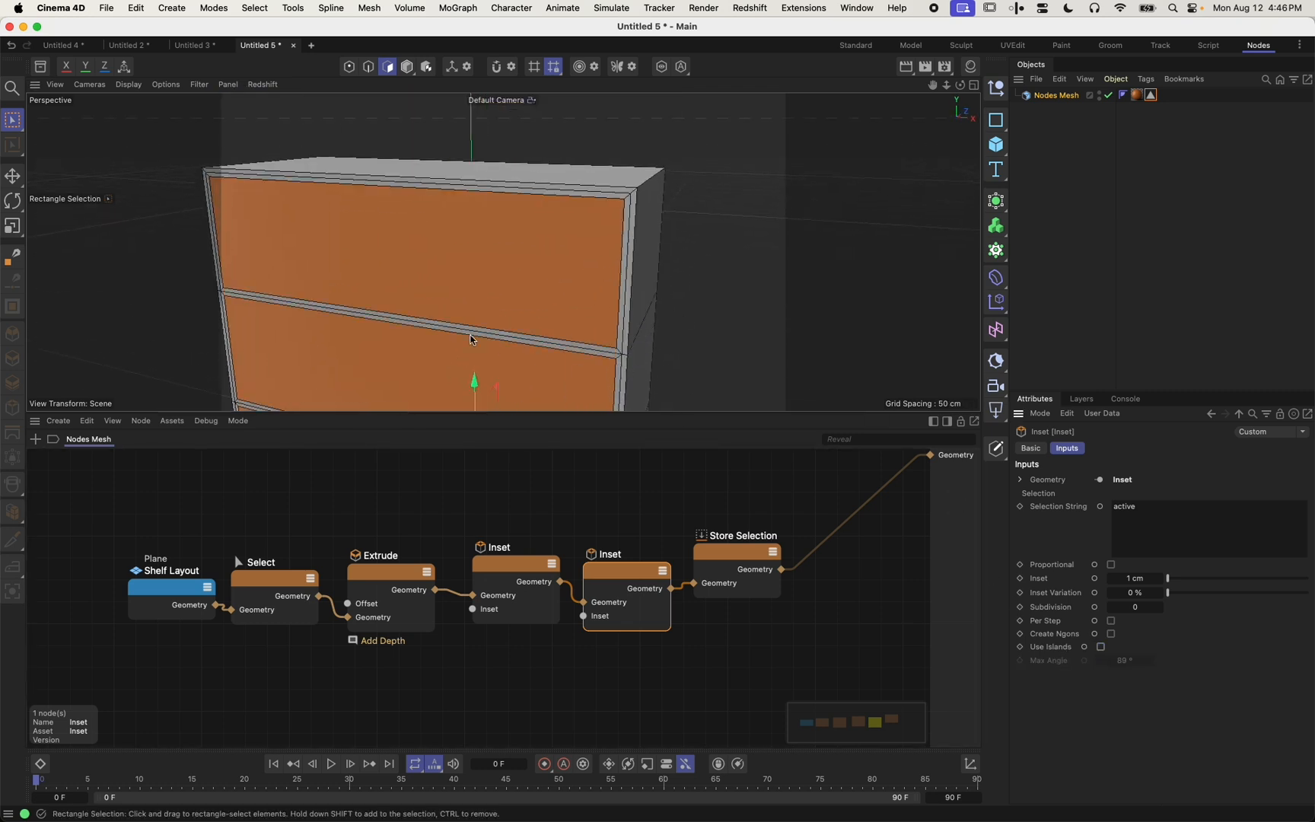
Examine the inset borders on the bookshelf front, comparing the strips between shelves with those along the outer edges
scroll(489, 265, "down", 2)
middle_click_drag(455, 268, 481, 186, "alt")
left_click_drag(463, 217, 547, 200, "alt")
middle_click_drag(547, 200, 511, 341, "alt")
scroll(512, 342, "up", 10)
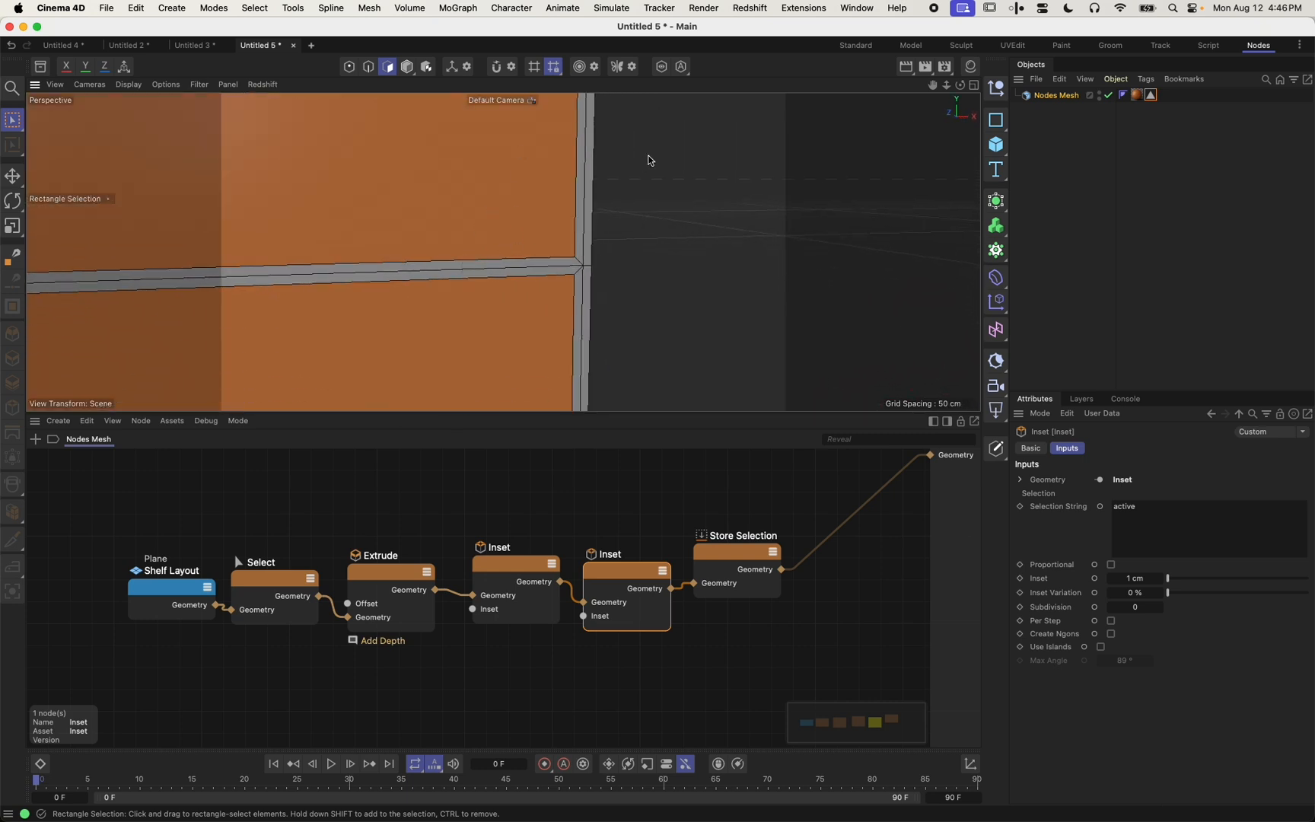
scroll(472, 180, "down", 10)
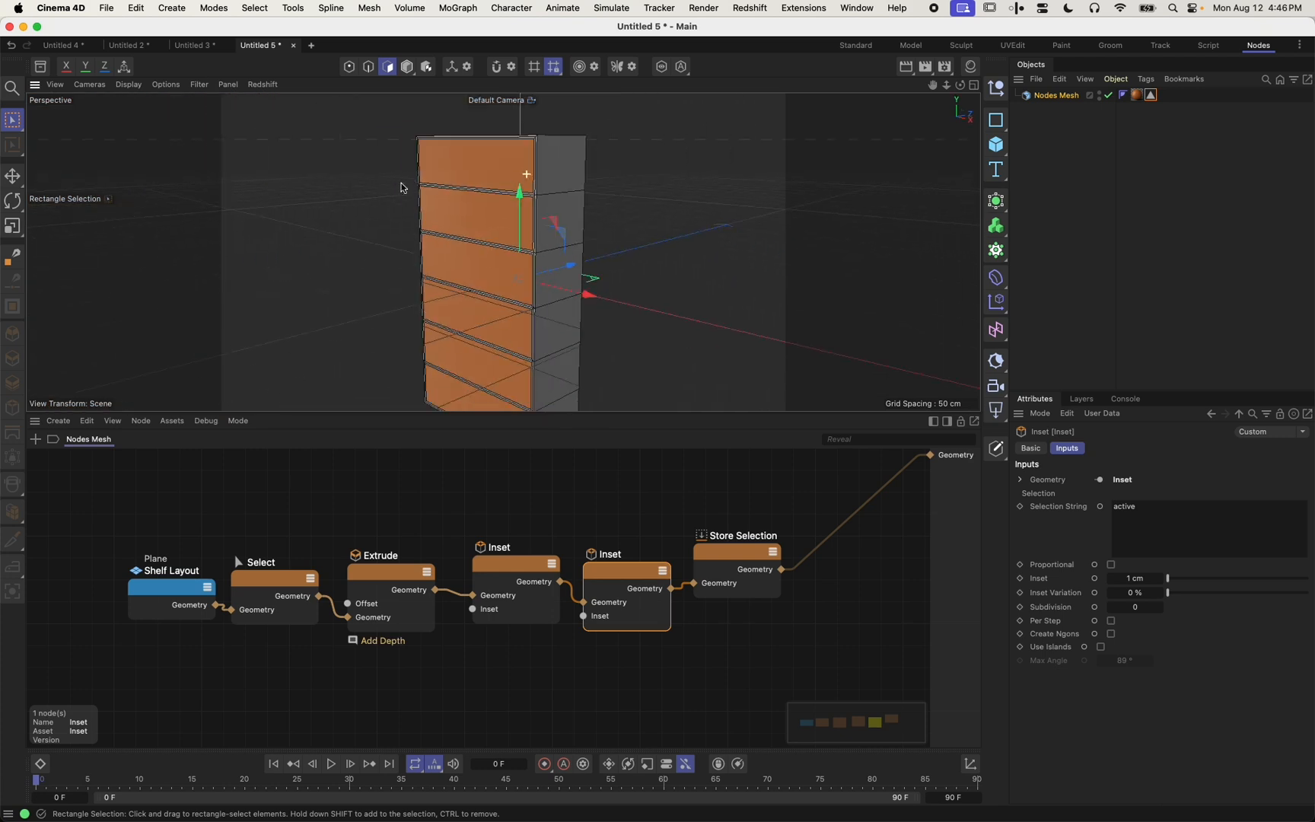
scroll(459, 172, "up", 5)
mouse_move(497, 179)
left_mouse_down("alt")
mouse_move(528, 159)
mouse_move(518, 193)
mouse_move(578, 173)
mouse_move(542, 155)
mouse_move(512, 191)
left_mouse_up("alt")
scroll(527, 159, "down", 5)
scroll(514, 190, "up", 4)
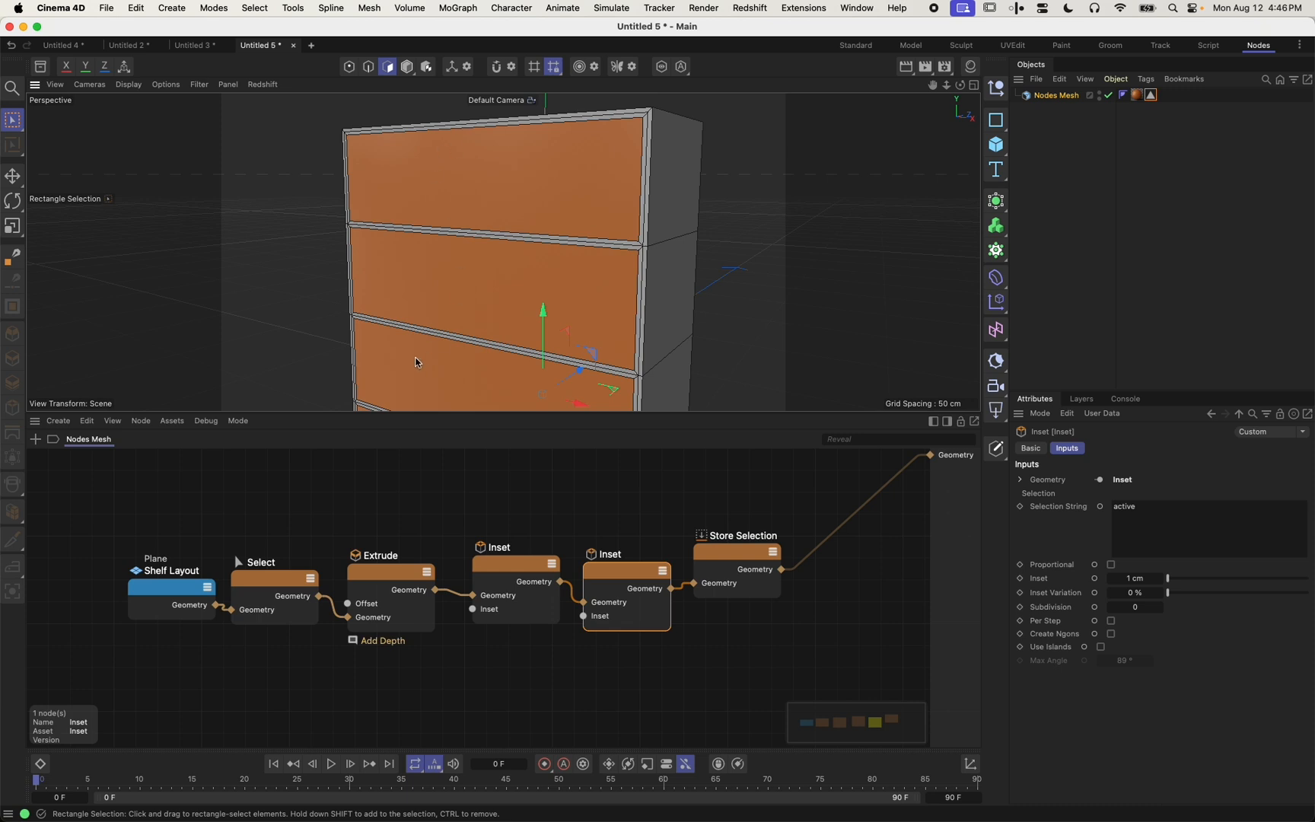
Duplicate the Extrude node and wire the copy between the second Inset and Store Selection
middle_click_drag(851, 601, 720, 563, "alt")
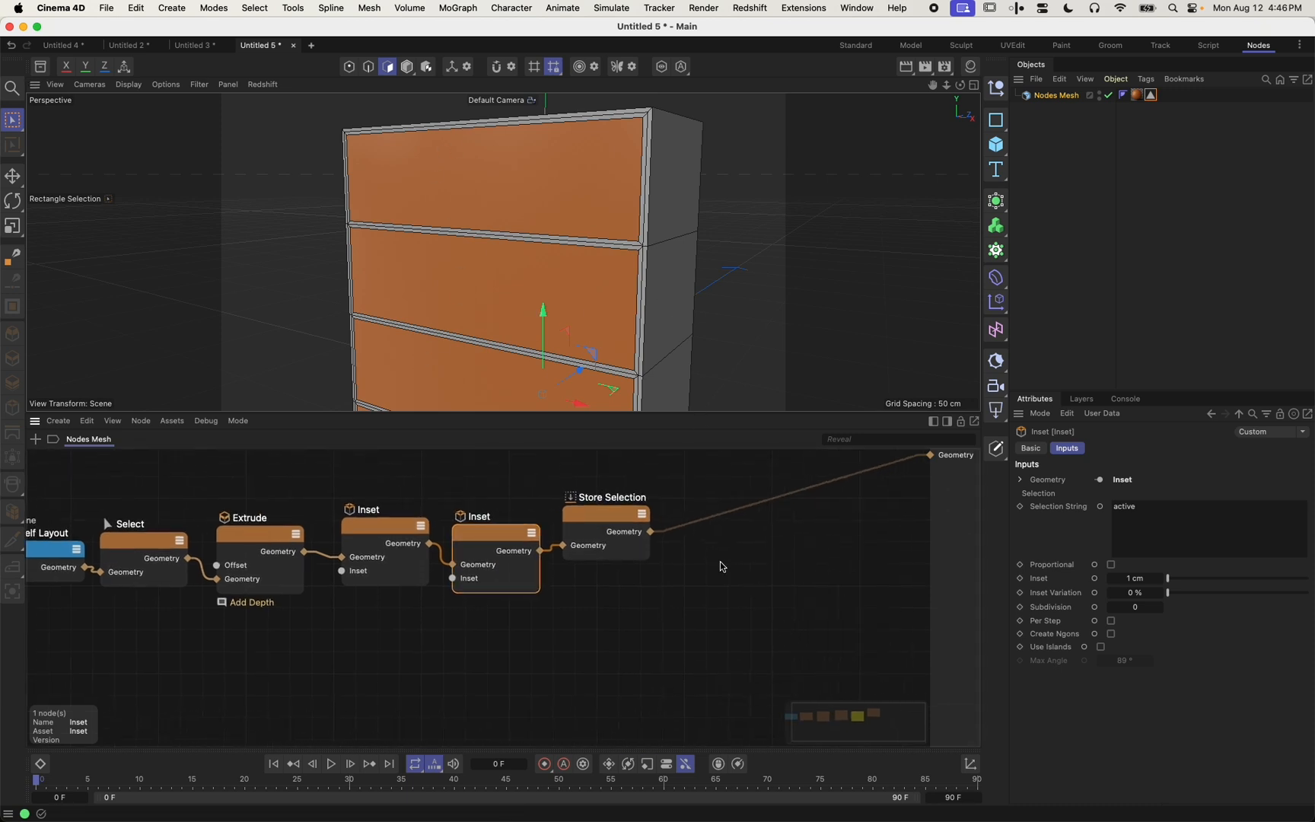
left_click_drag(615, 522, 801, 521)
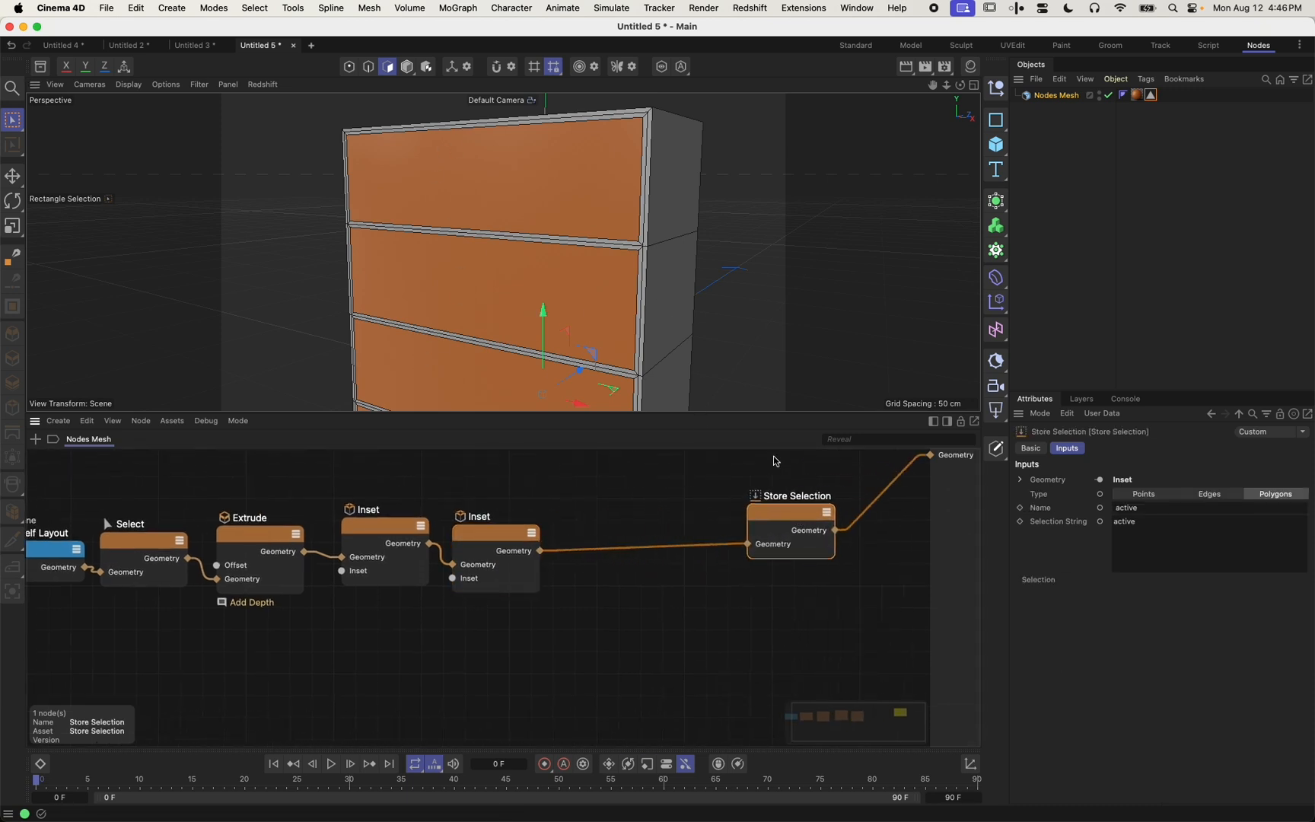
left_click_drag(578, 290, 609, 297, "alt")
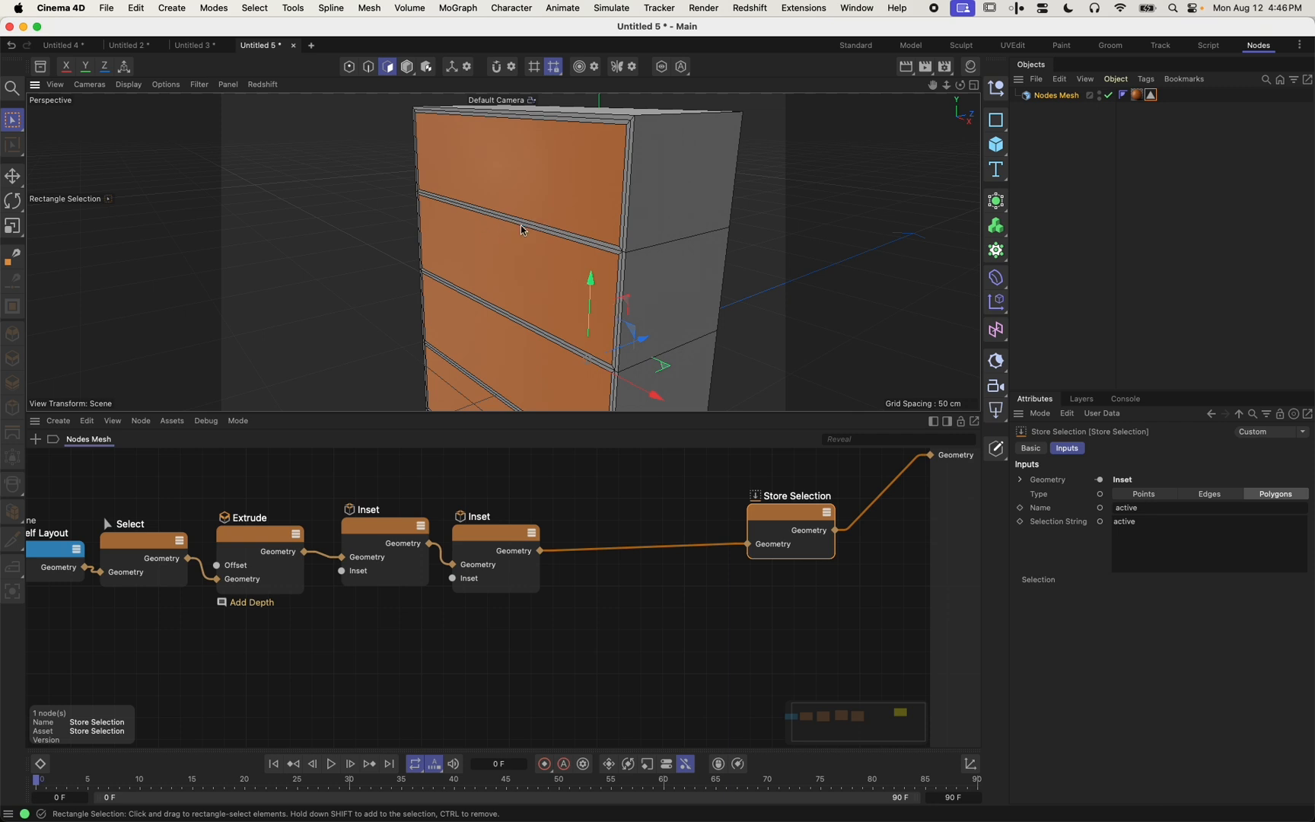
left_click(632, 670)
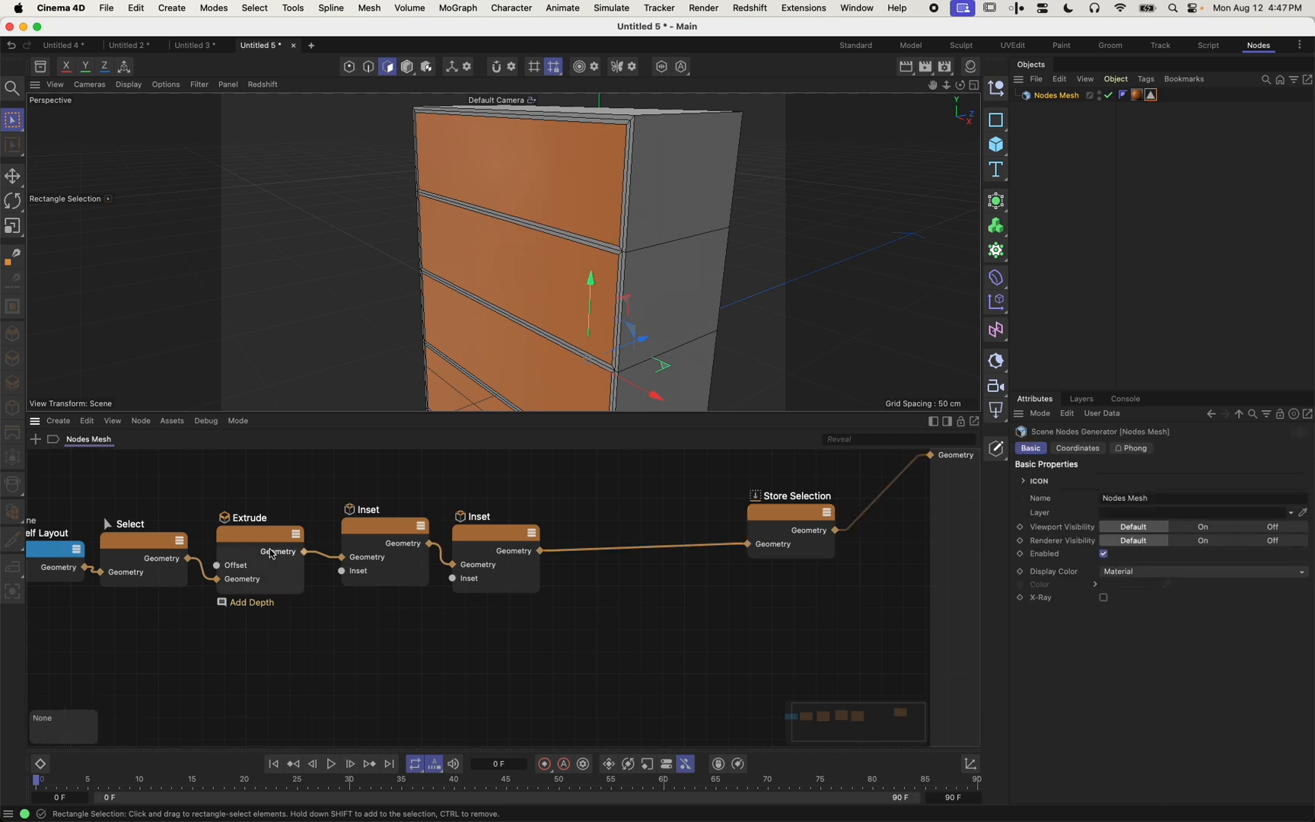
left_click(259, 543)
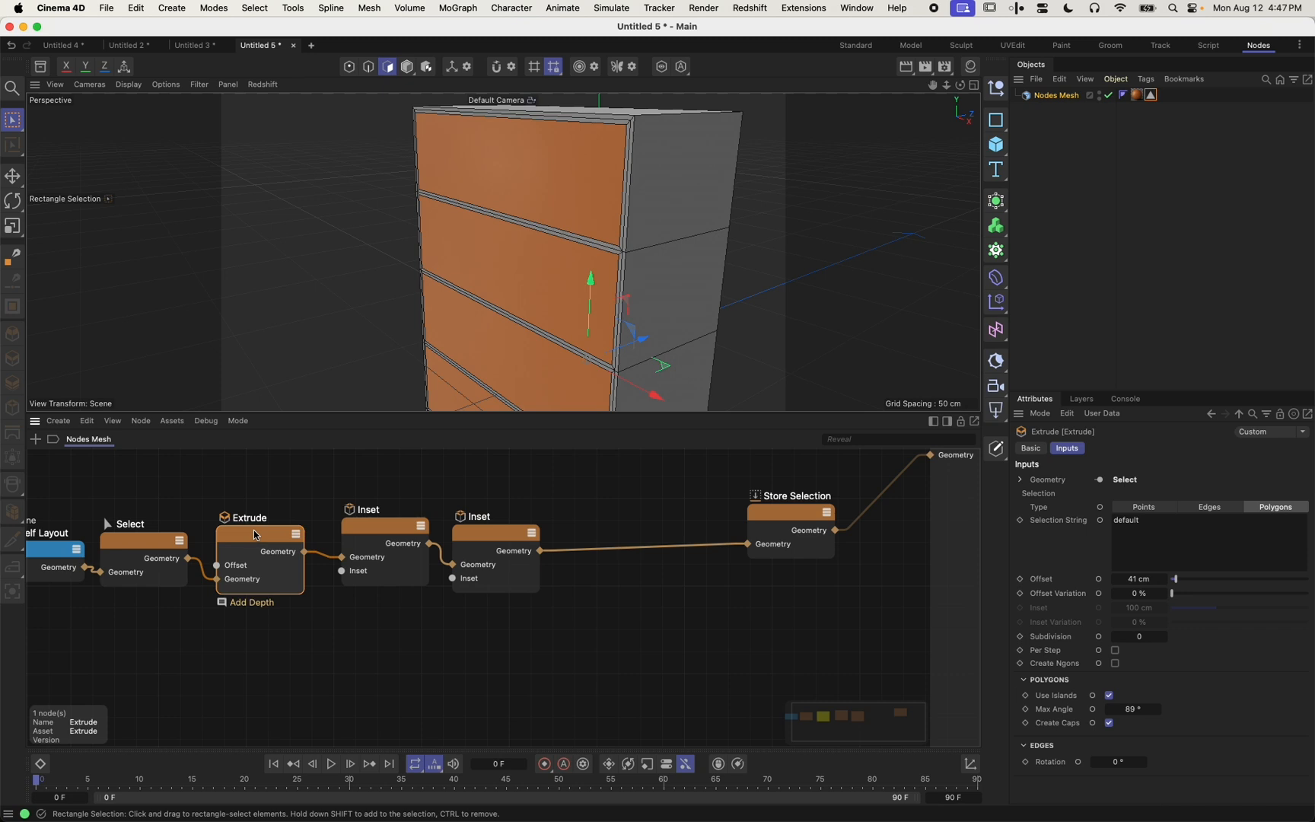
left_click_drag(254, 535, 631, 561, "ctrl")
left_click_drag(539, 551, 593, 605)
left_click_drag(682, 578, 748, 545)
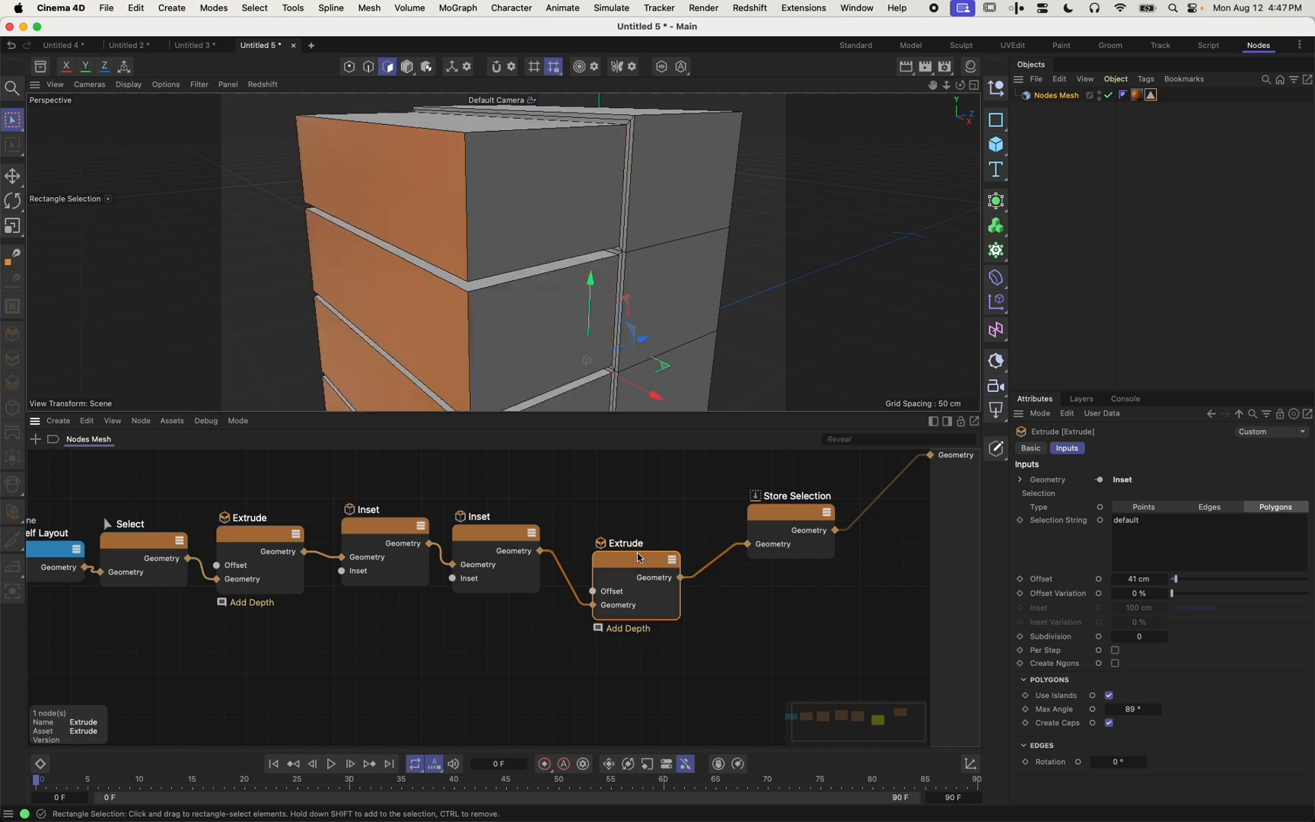
Set the second Extrude node's Offset to -41 cm and its Selection String to active
left_click_drag(644, 564, 663, 524)
left_click(1127, 578)
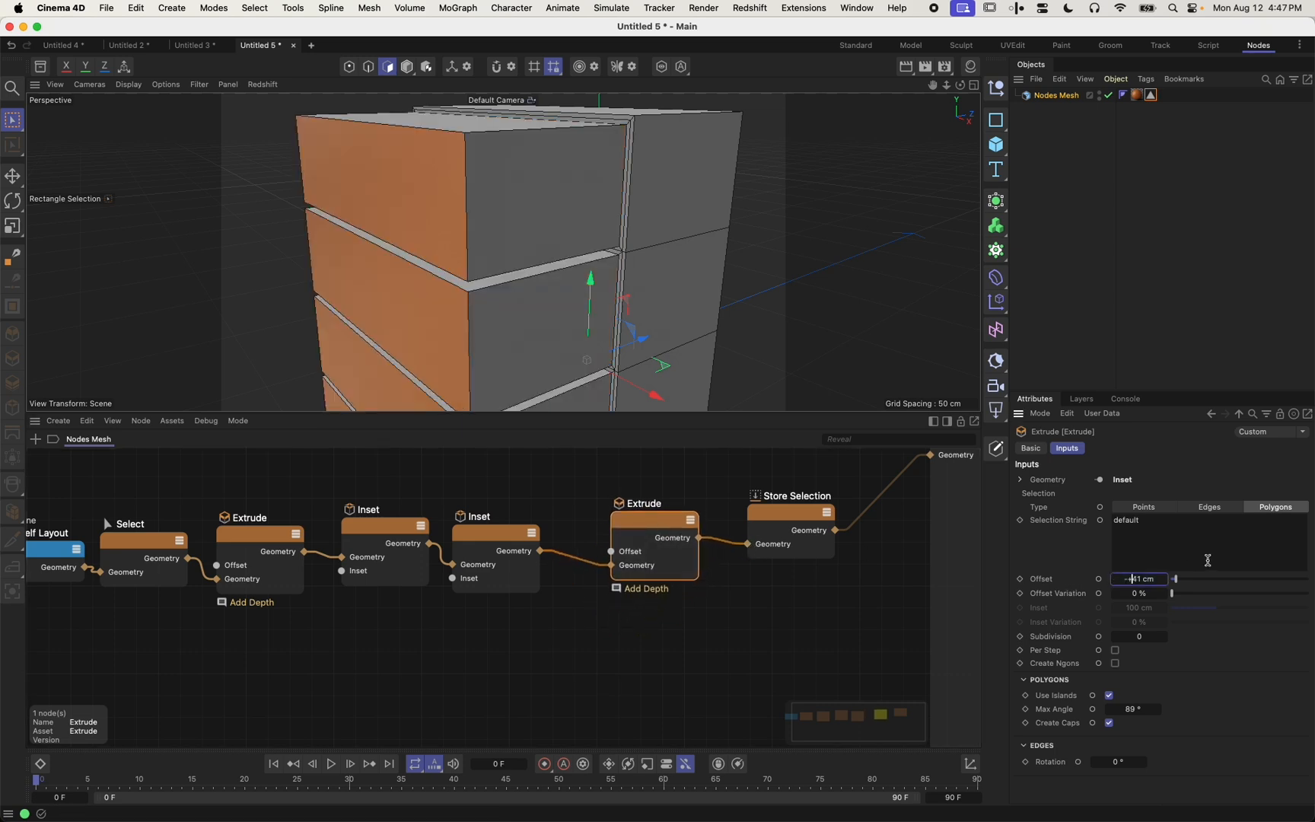
key("Return")
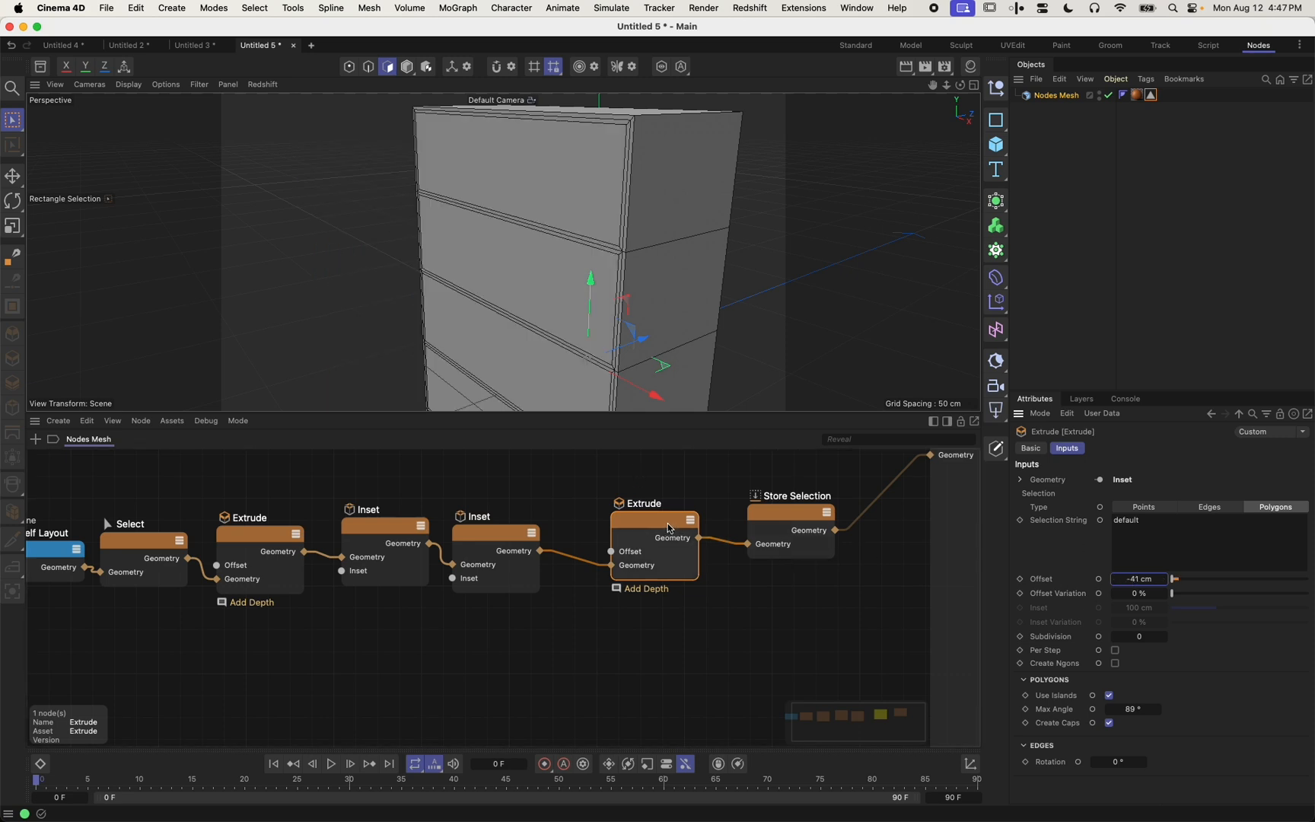
left_click_drag(670, 527, 650, 529)
double_click(1166, 533)
type("active")
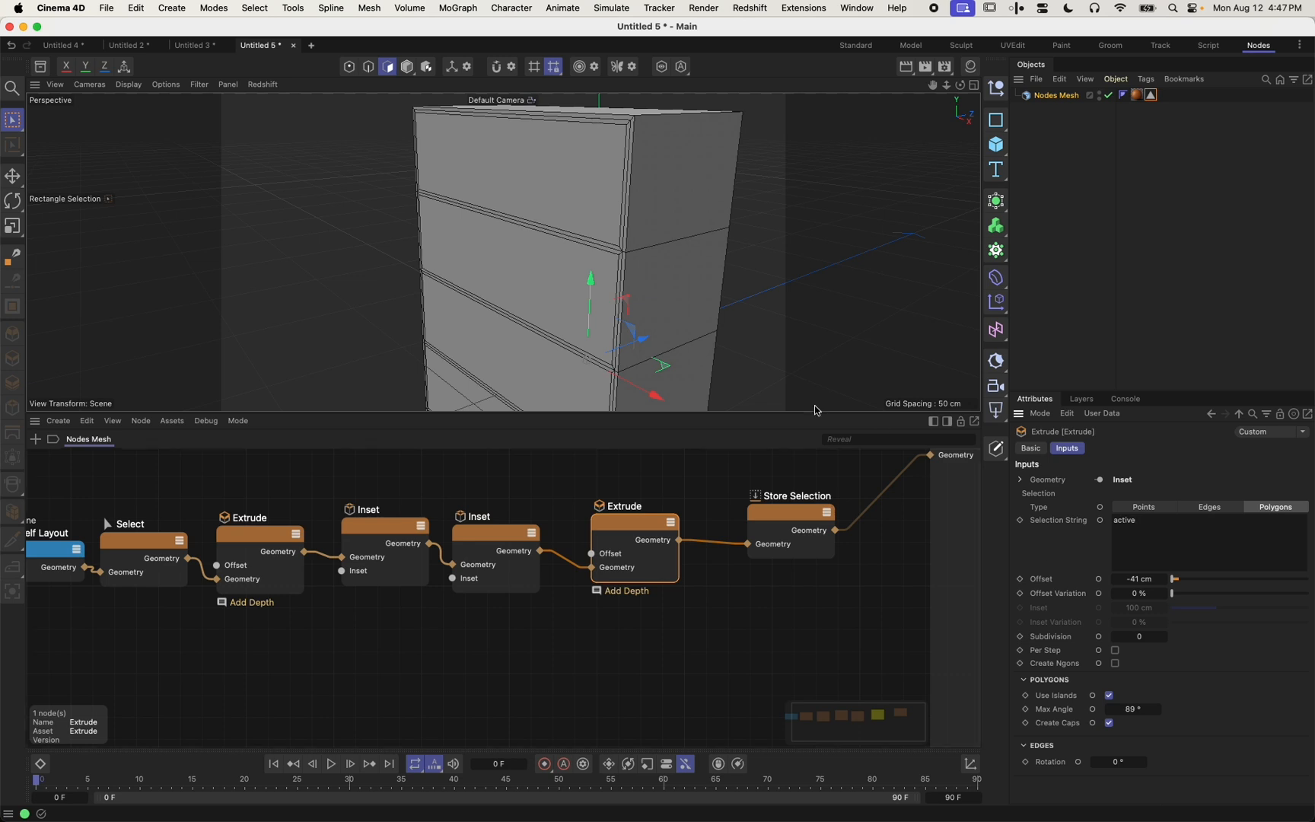
Set the second Extrude node's Offset to -36 cm and turn off its Create Caps option
middle_click(456, 343)
middle_click(326, 340)
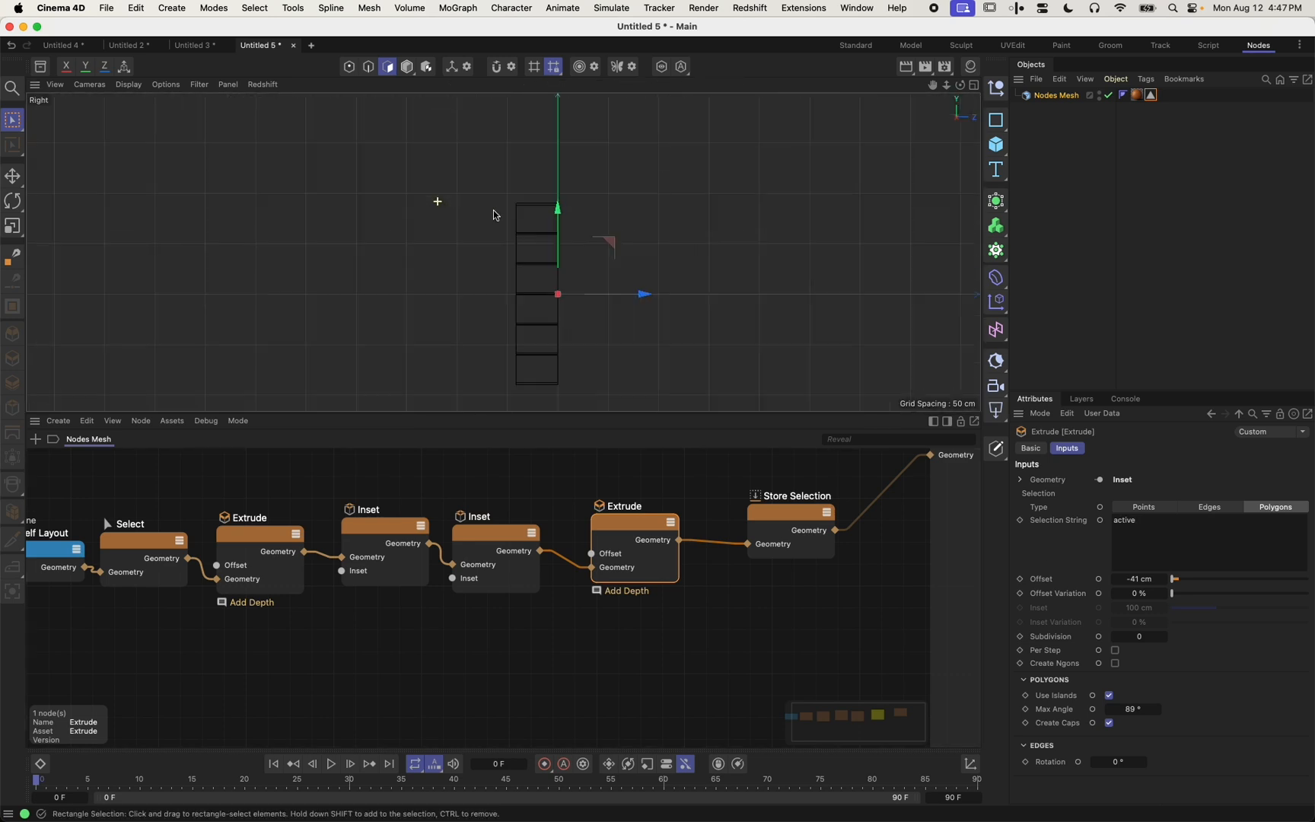
scroll(525, 236, "up", 5)
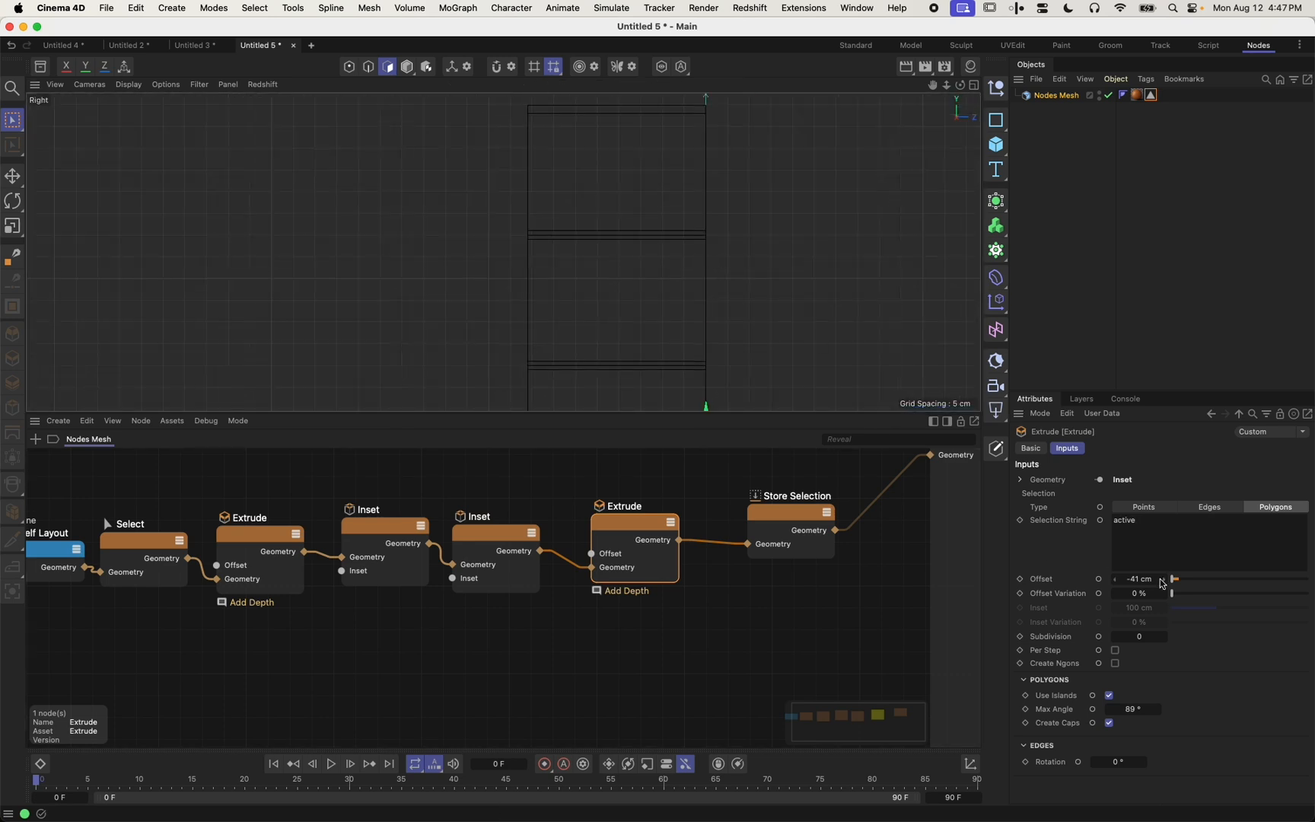
mouse_move(1146, 578)
left_mouse_down()
mouse_move(1135, 579)
mouse_move(1151, 578)
left_mouse_up()
middle_click(541, 145)
middle_click(385, 158)
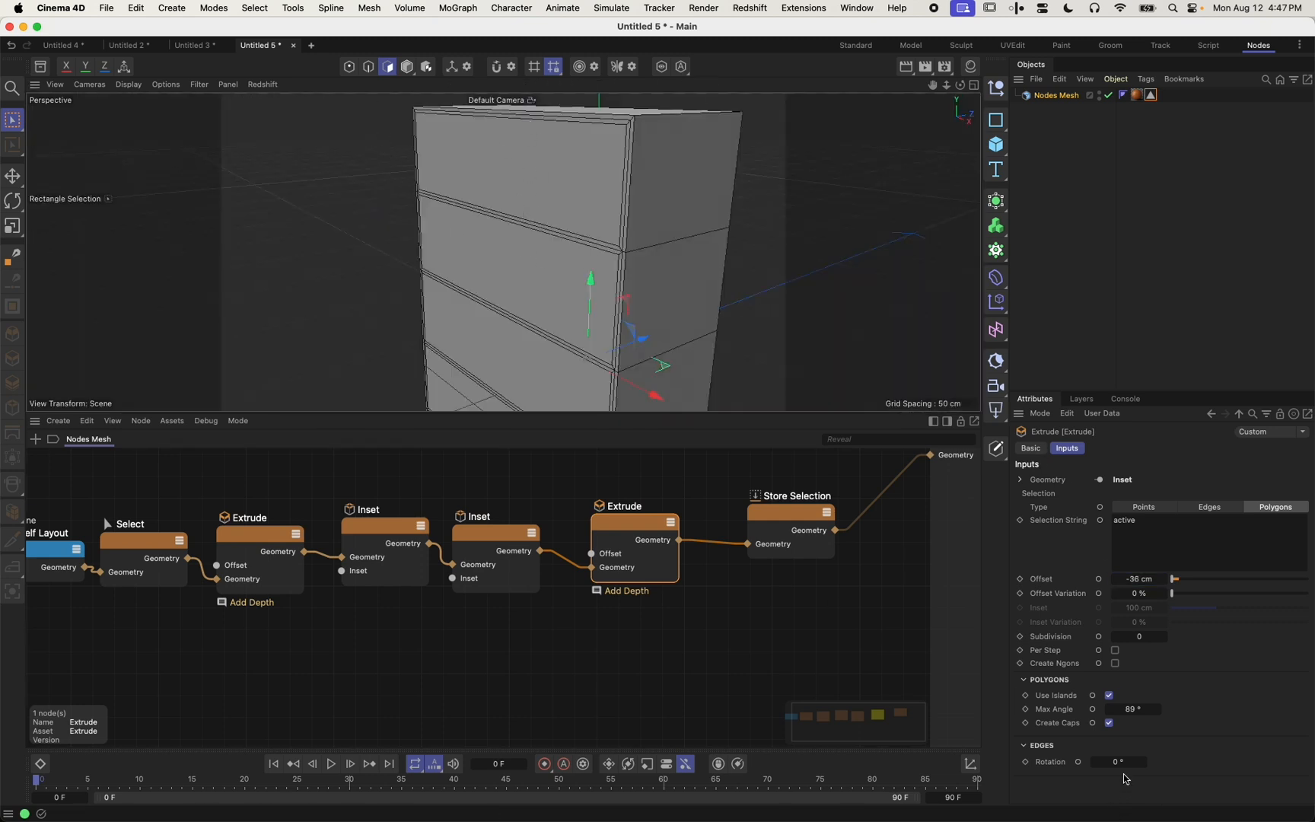
left_click(1110, 724)
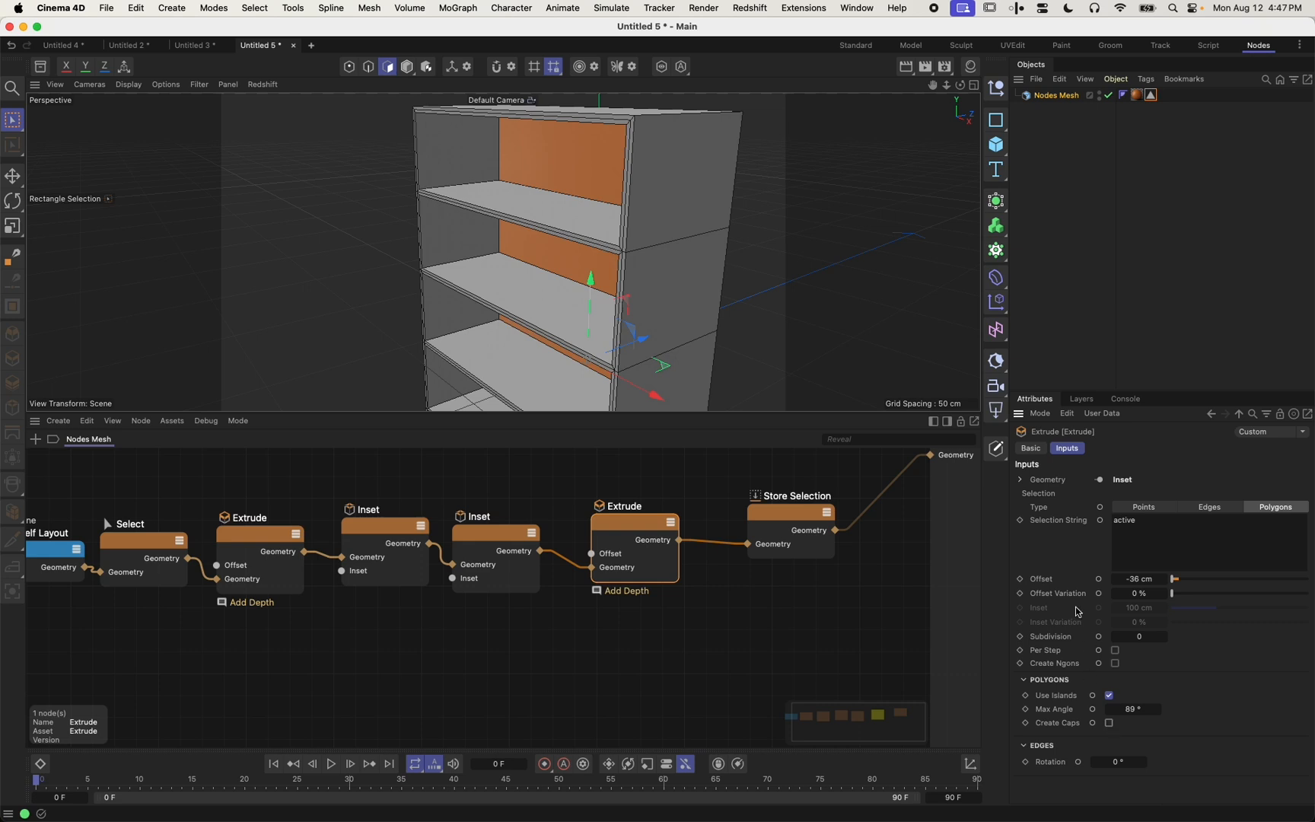
Set the second Extrude node's Offset to -39.7 cm, judging the back panel's thickness in the Right view
middle_click(304, 367)
middle_click(306, 367)
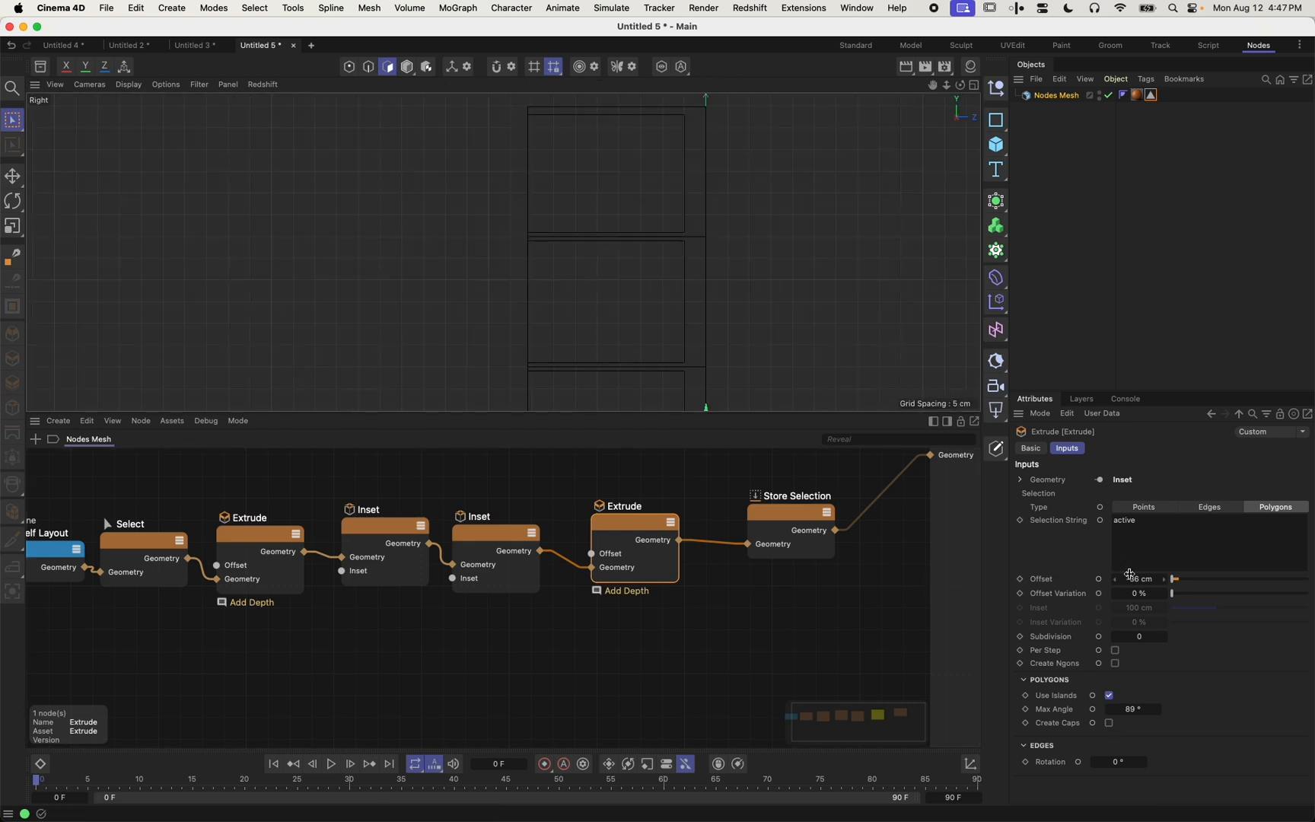
left_click_drag(1130, 575, 1115, 574)
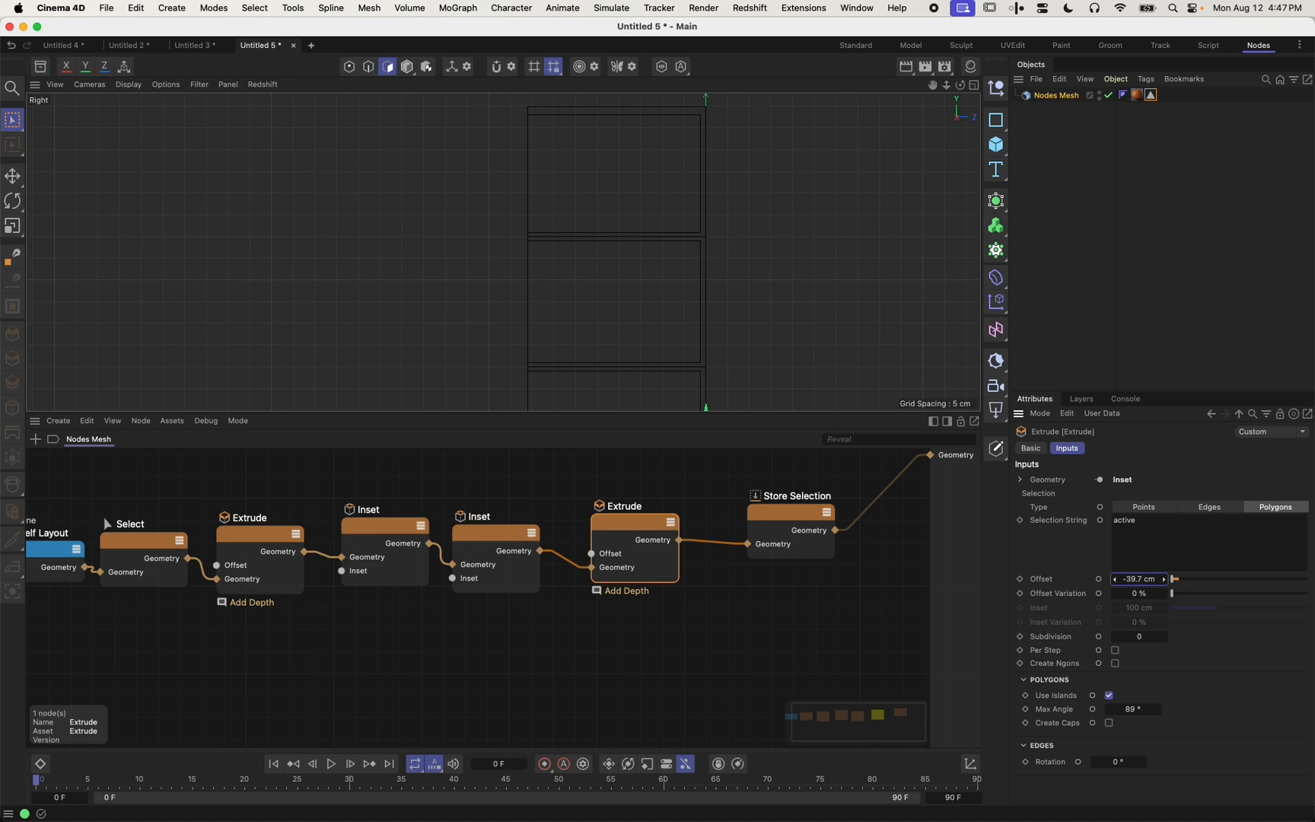
middle_click(750, 203)
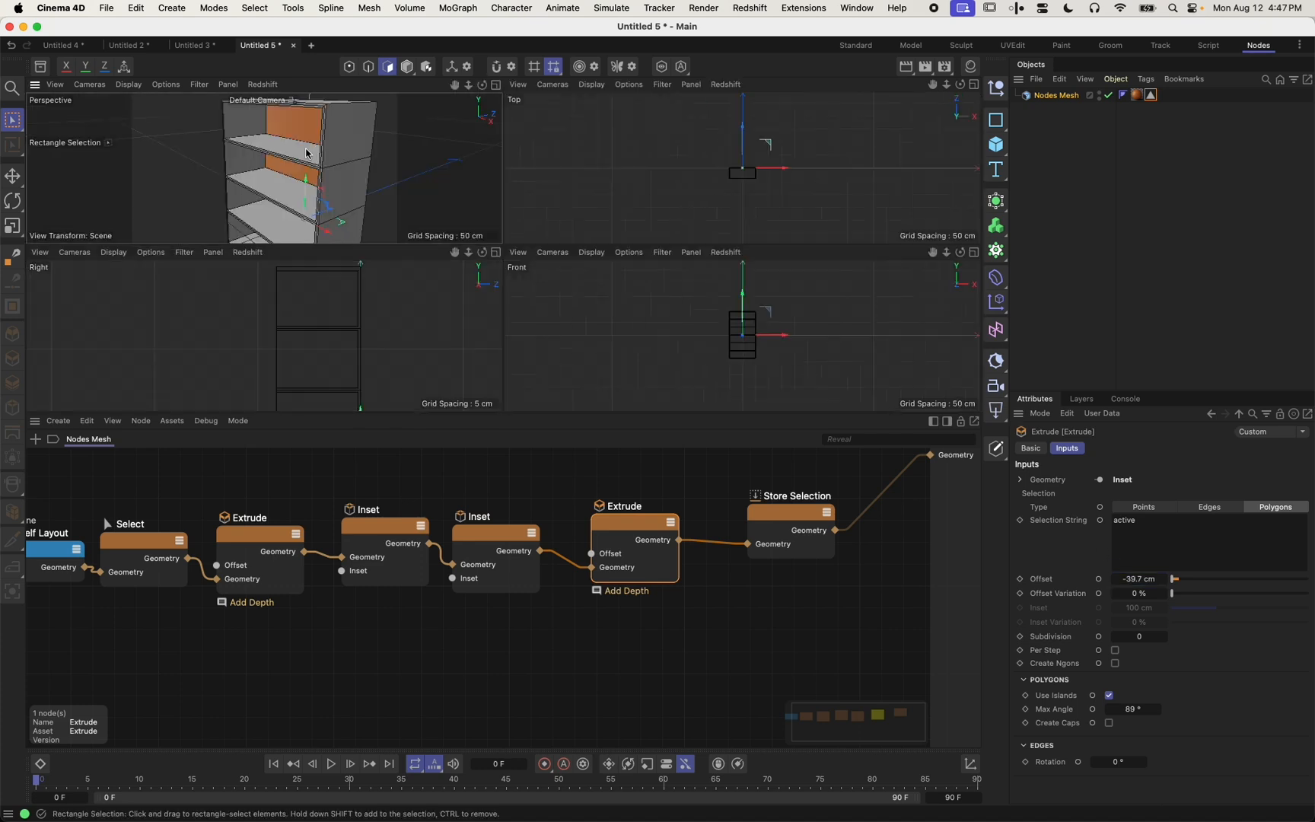
middle_click(306, 153)
Place the Store Selection node close beside the second Extrude node and check the whole bookshelf in perspective
right_click_drag(449, 241, 391, 255, "alt")
middle_click_drag(473, 271, 482, 234, "alt")
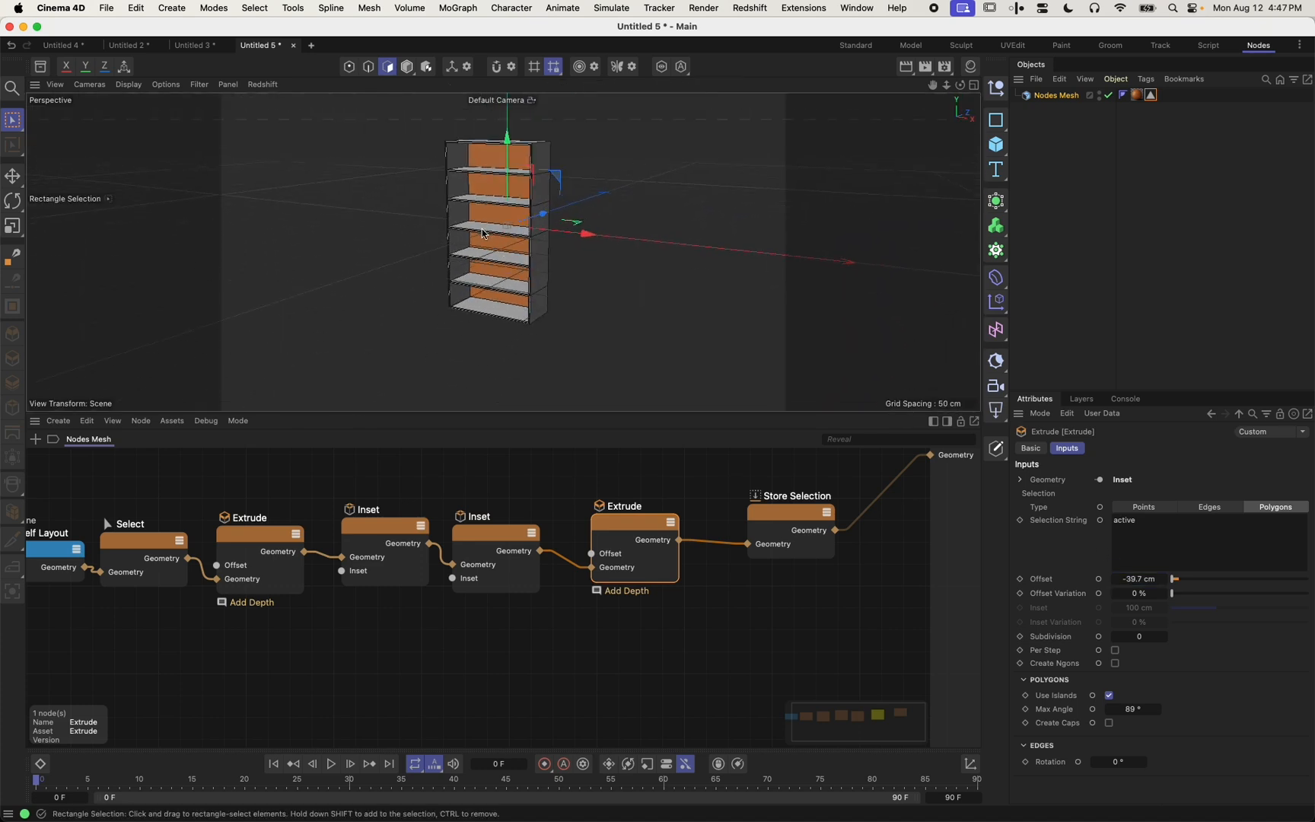
mouse_move(482, 234)
left_mouse_down("alt")
mouse_move(487, 221)
mouse_move(482, 233)
left_mouse_up("alt")
right_click_drag(482, 232, 520, 208, "alt")
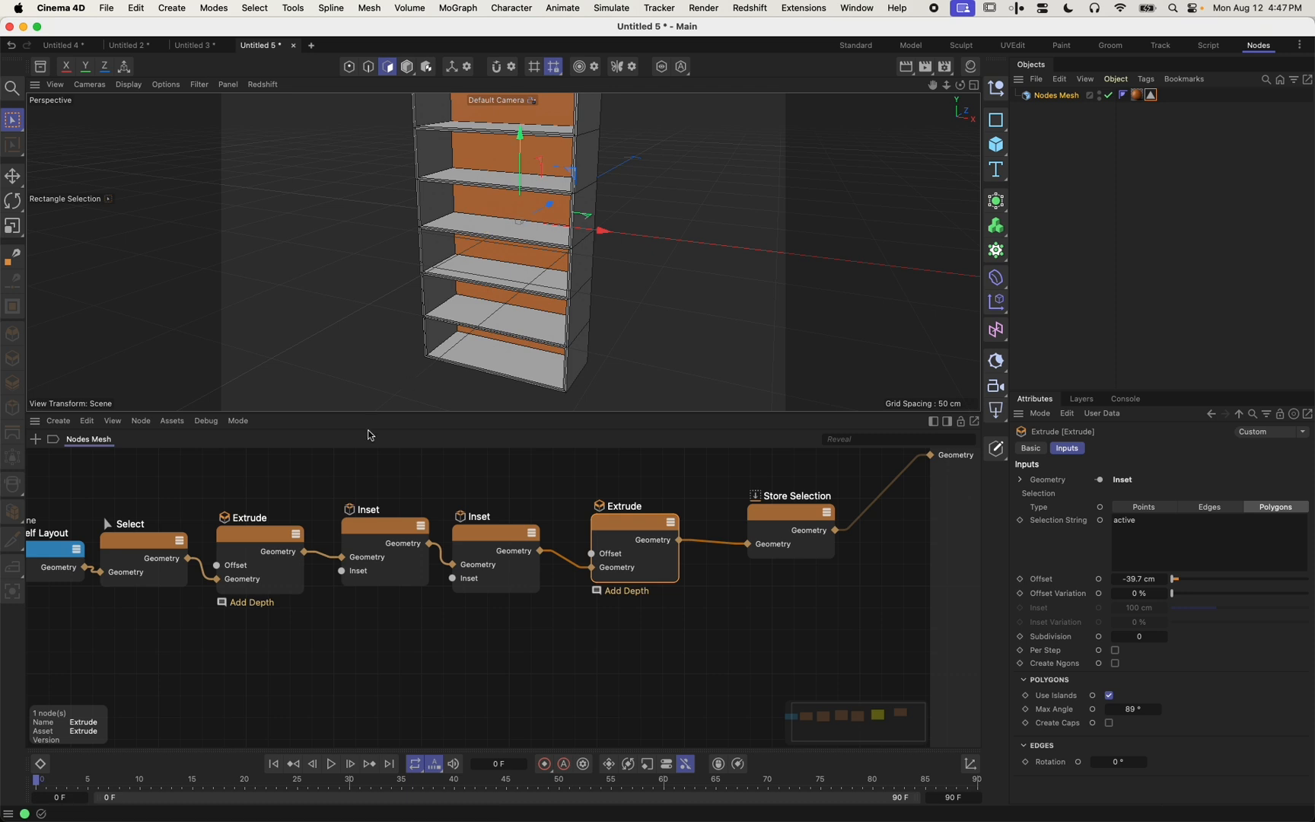
middle_click_drag(340, 591, 395, 601, "alt")
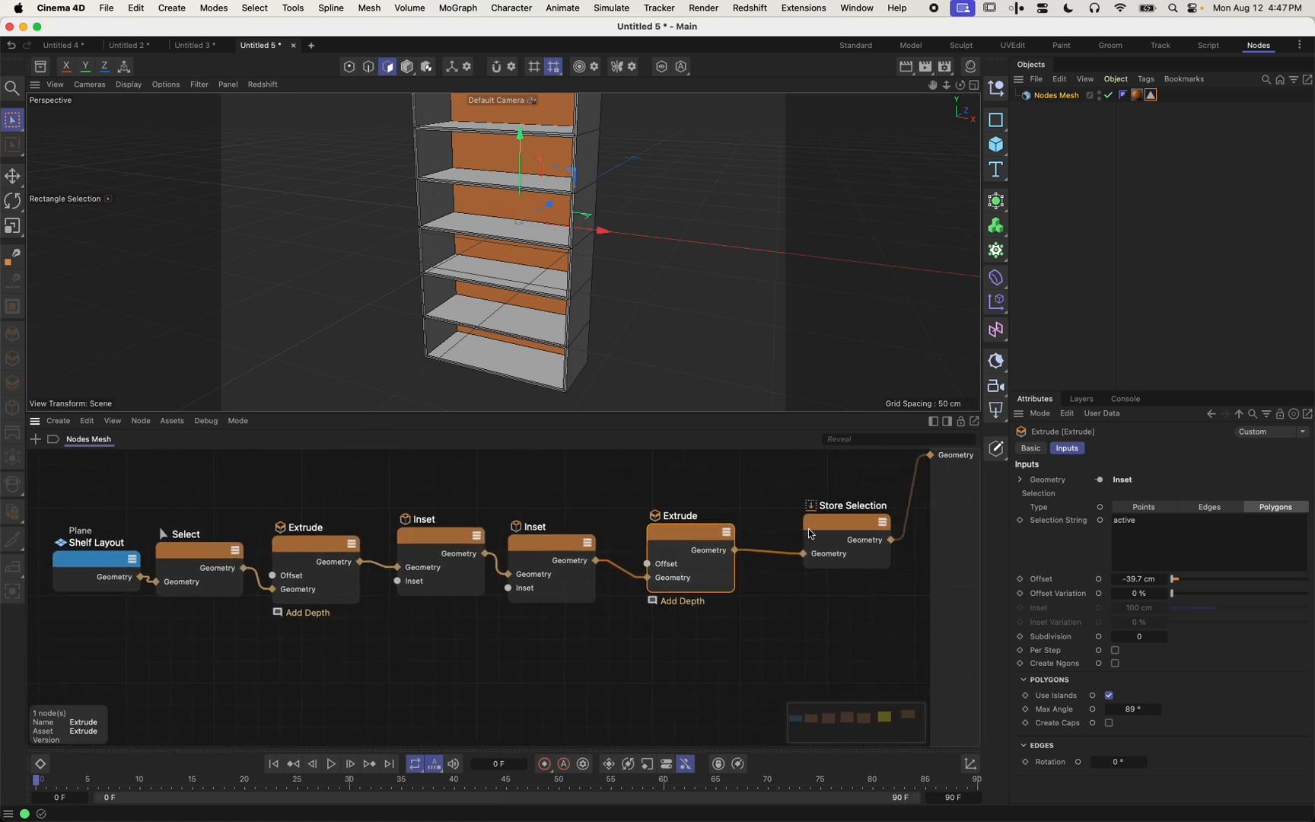
left_click_drag(809, 528, 777, 539)
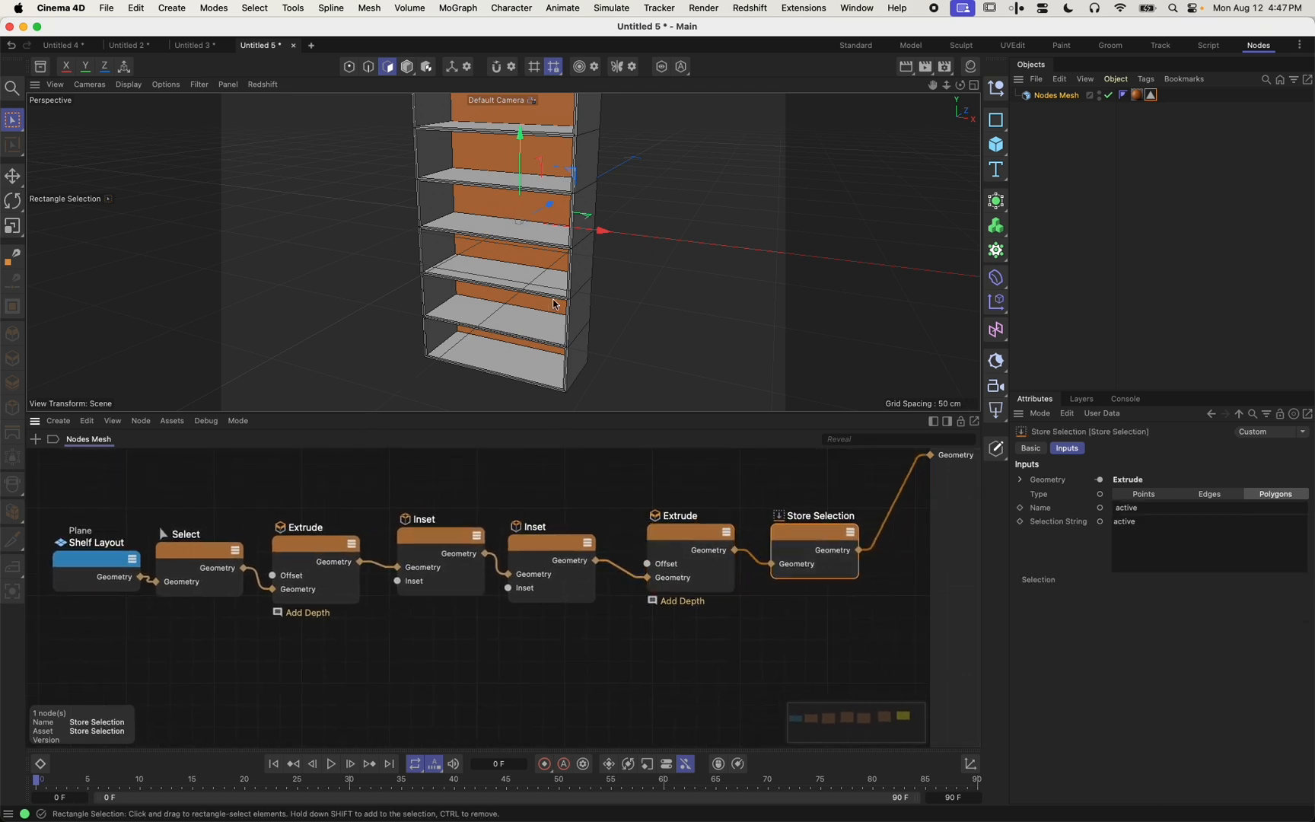
left_click_drag(554, 303, 542, 296, "alt")
middle_click_drag(542, 296, 541, 311, "alt")
right_click_drag(540, 311, 516, 320, "alt")
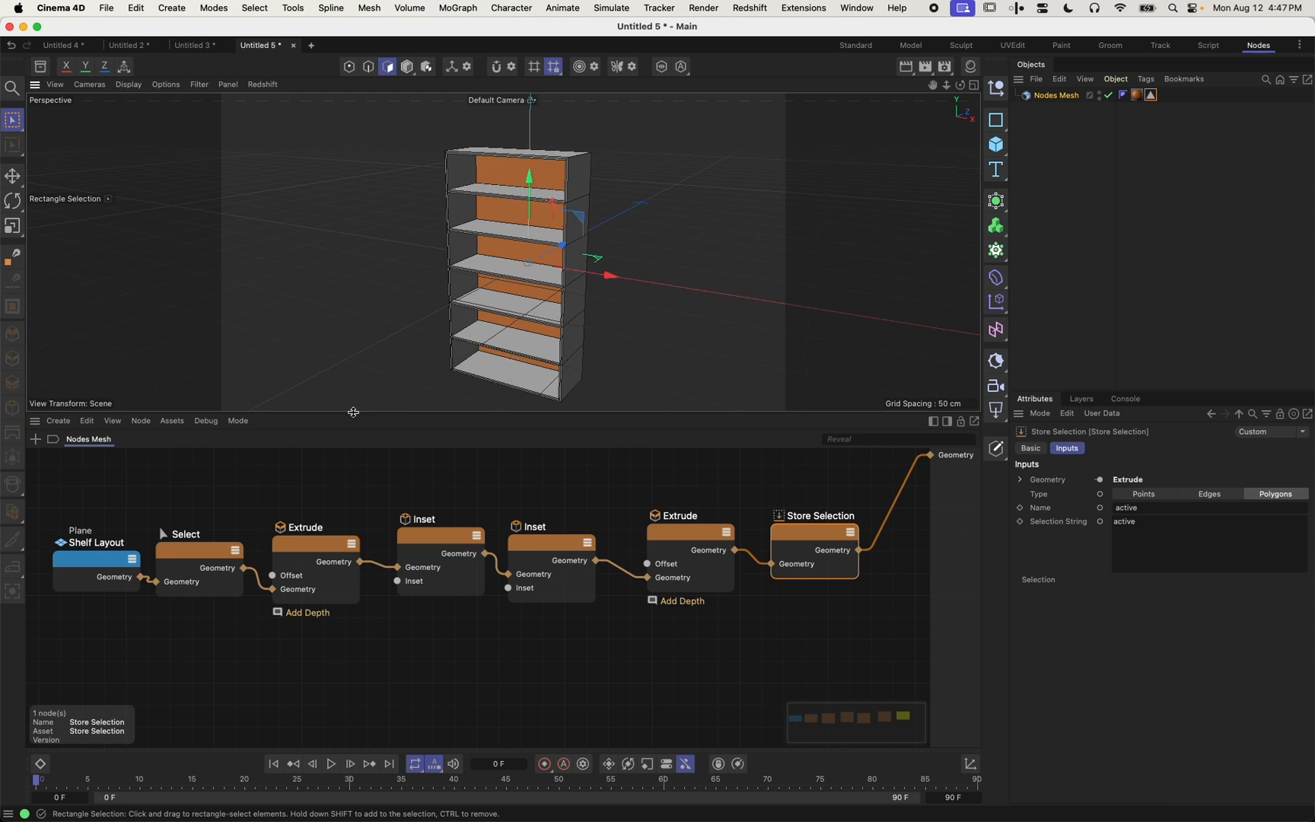
Expose Width, Height, Width Segments and Height Segments as input ports on the Shelf Layout plane node
middle_click_drag(377, 609, 453, 589, "alt")
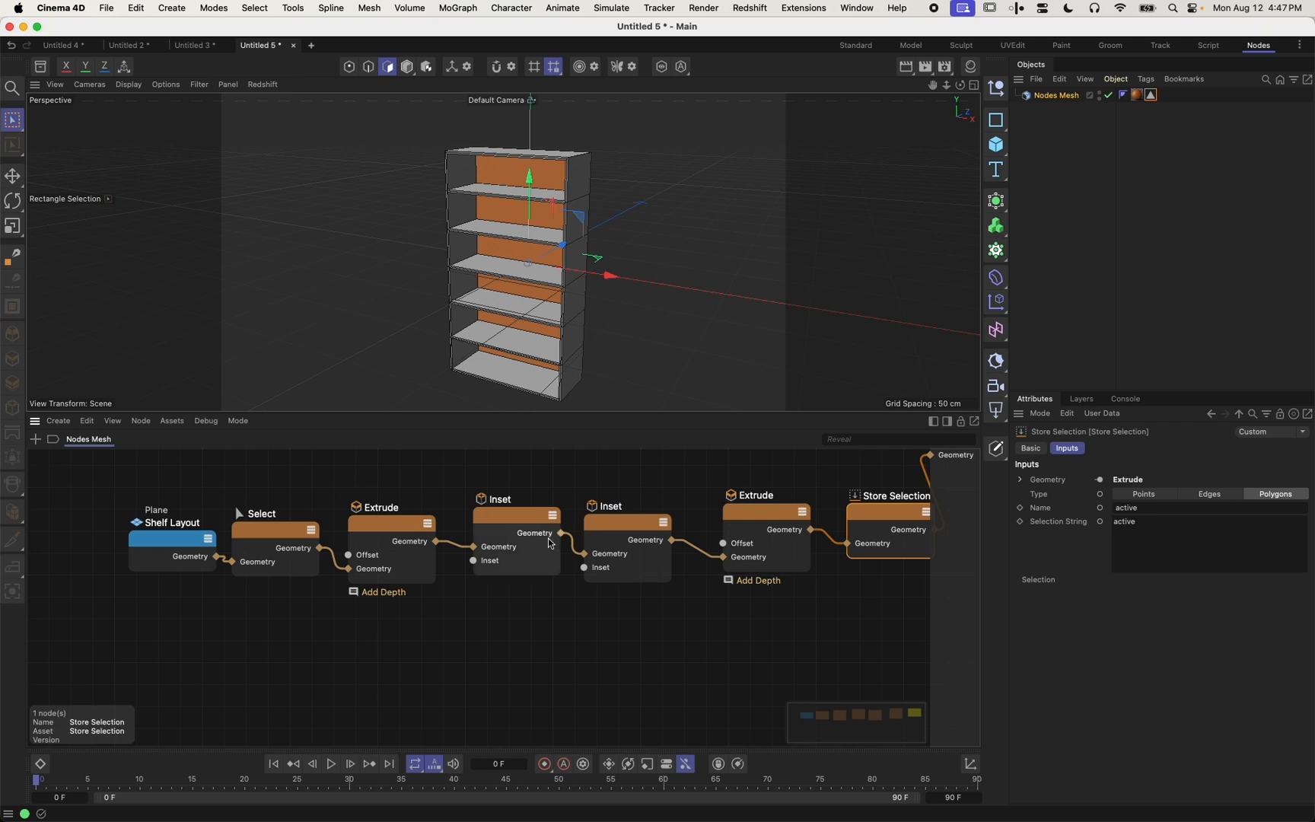
left_click(154, 544)
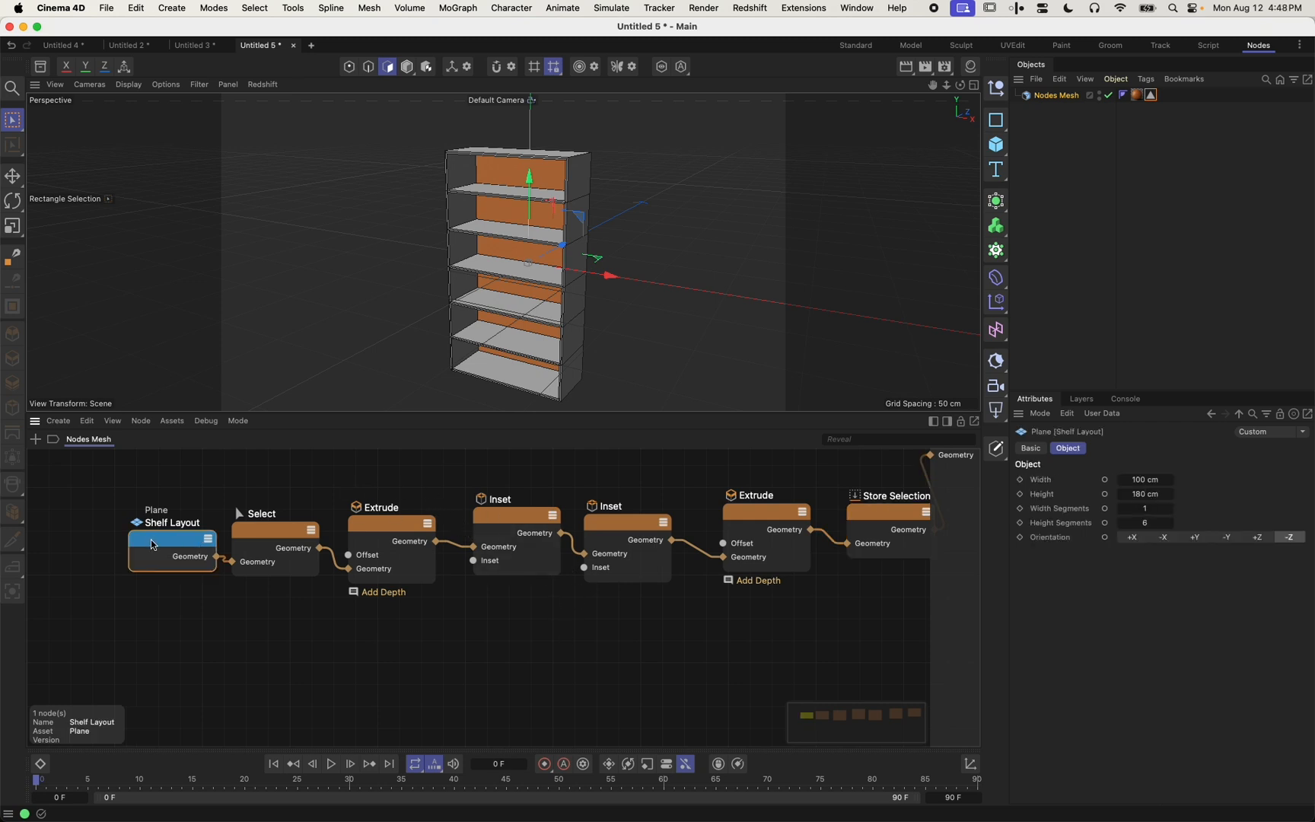
left_click_drag(139, 557, 153, 535)
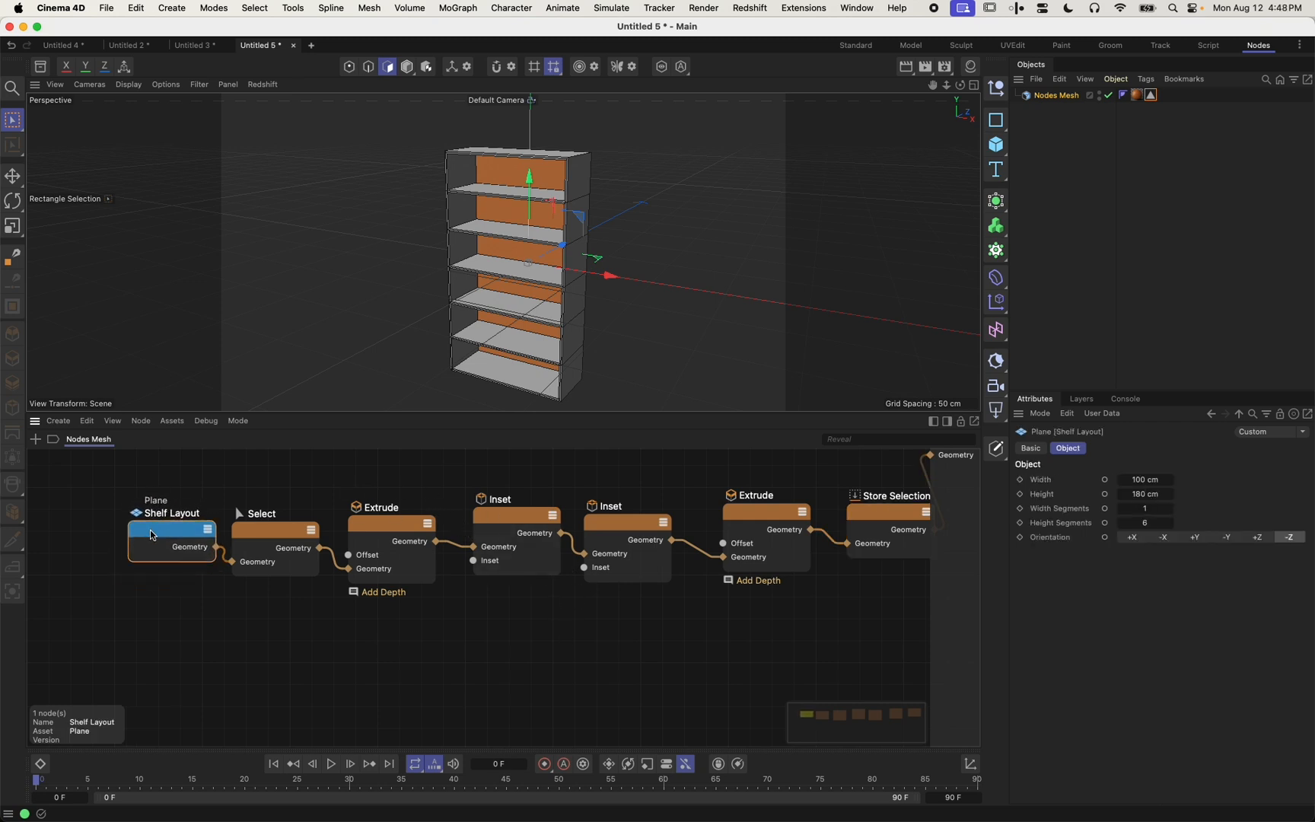
left_click(1105, 480)
left_click(1105, 495)
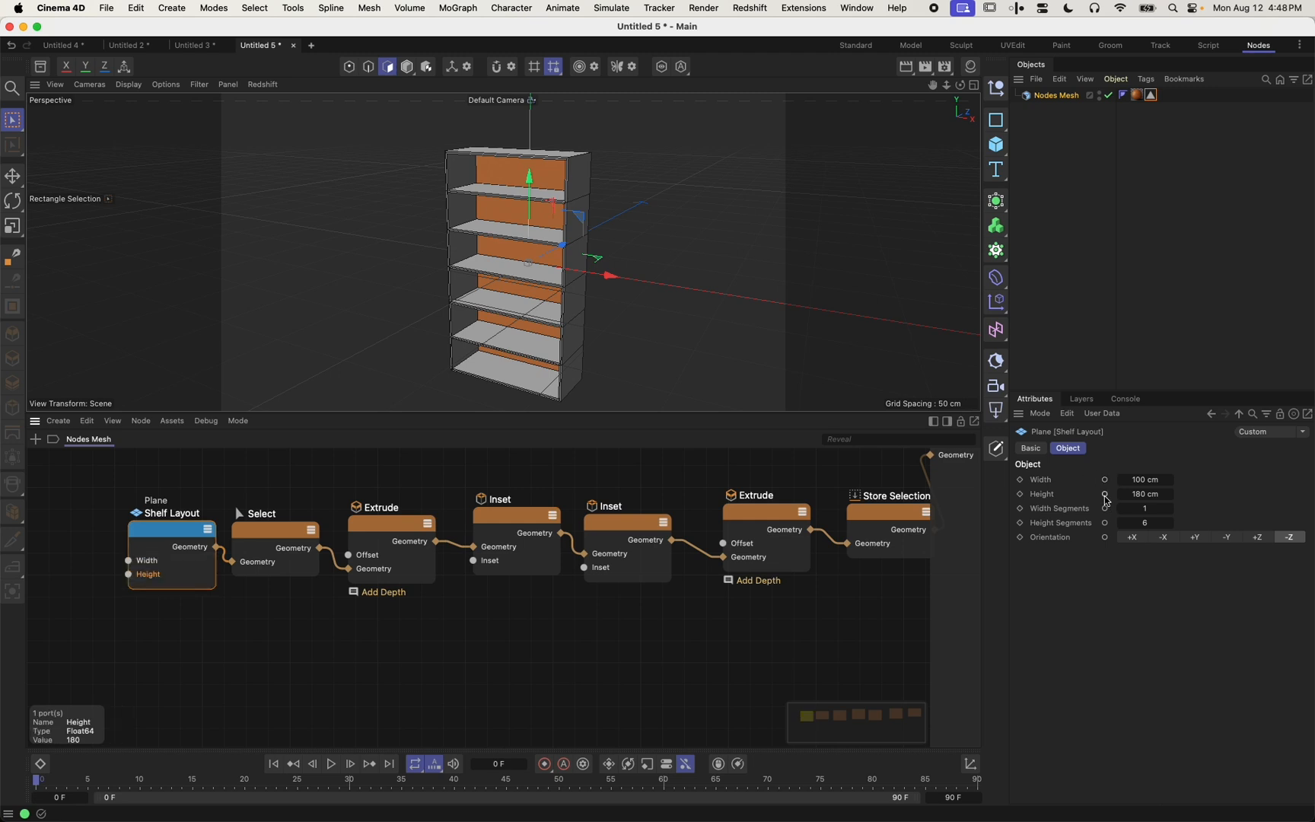
left_click(1105, 509)
left_click(1105, 524)
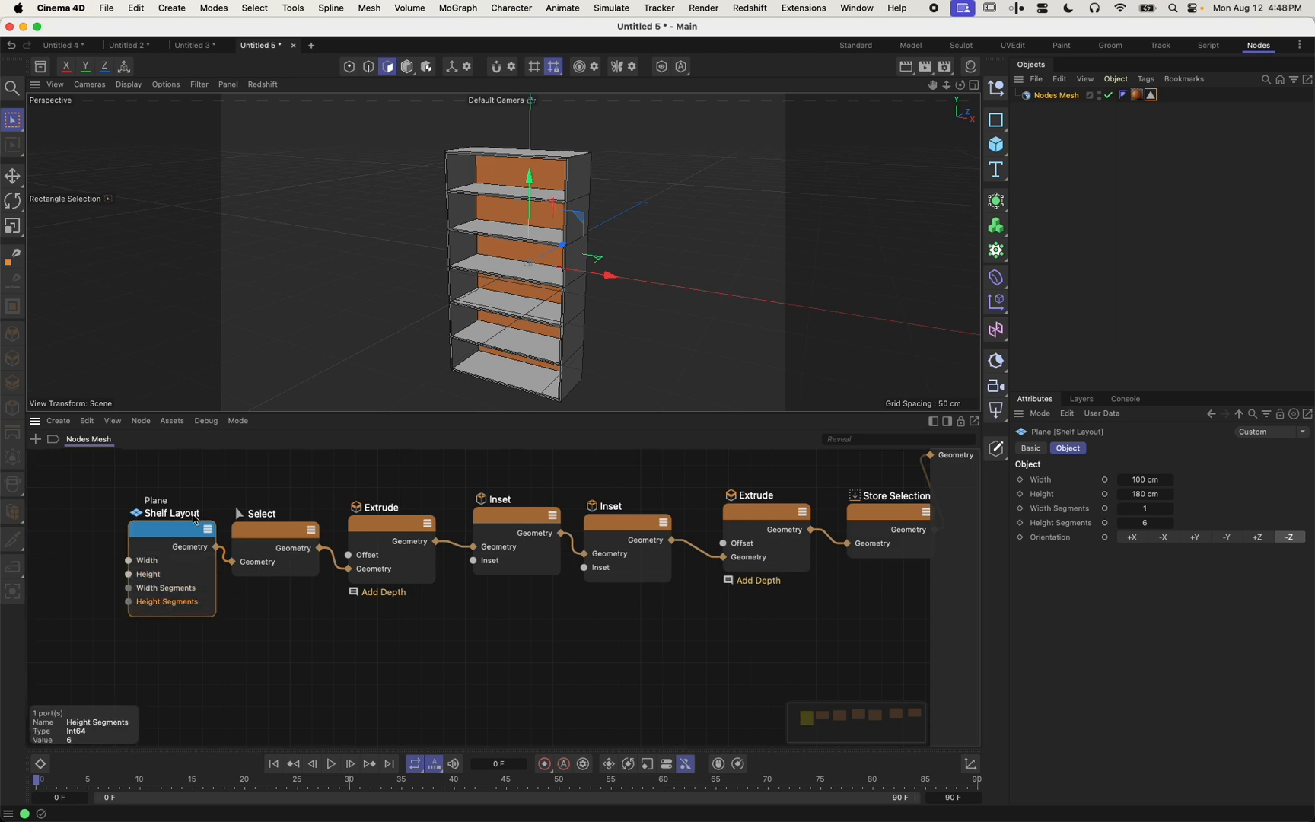
Publish the Shelf Layout plane's Width and Height ports as root inputs of the Nodes Mesh
scroll(91, 565, "up", 2)
middle_click_drag(93, 561, 172, 552, "alt")
left_click_drag(220, 550, 193, 567)
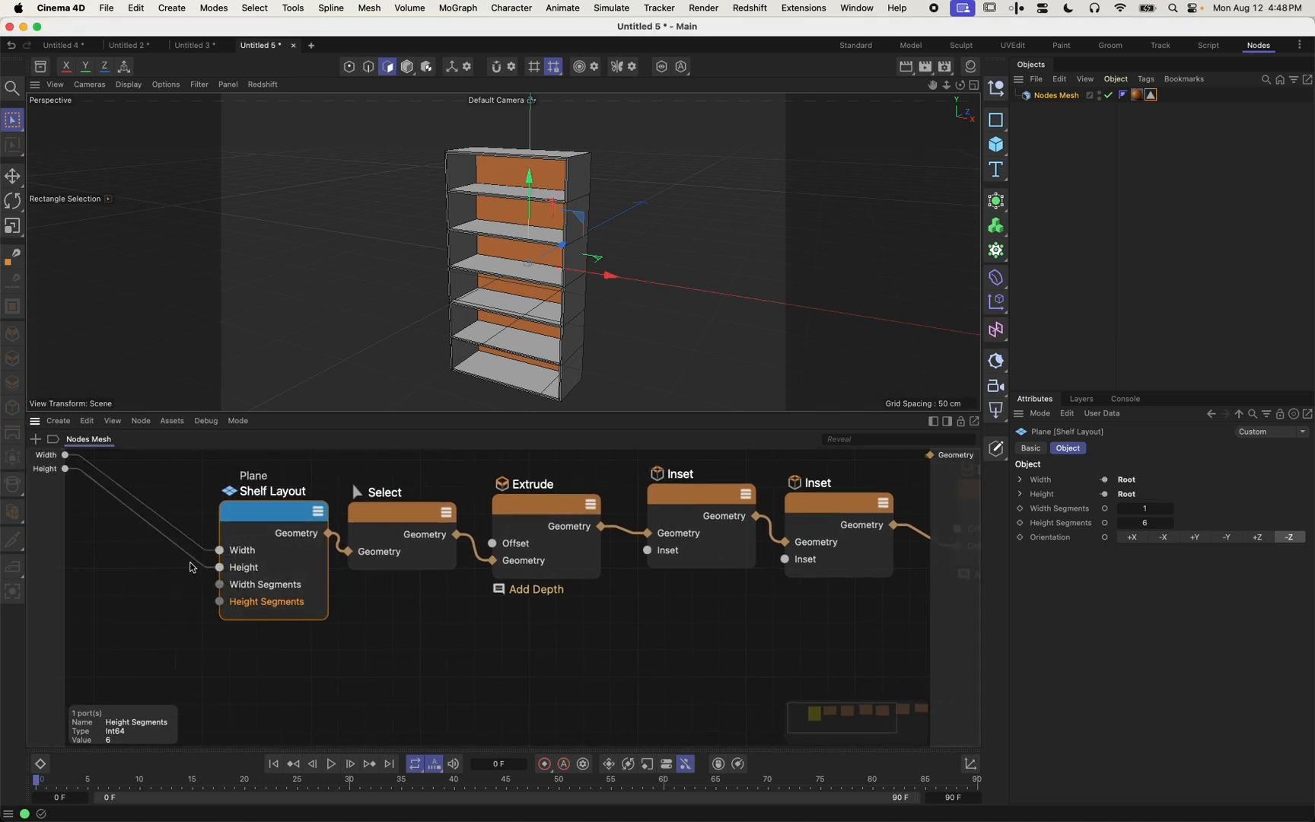
Publish the first Inset node's Inset port as a root input named Thickness and connect it to the second Inset node's Inset
middle_click_drag(607, 554, 516, 593, "alt")
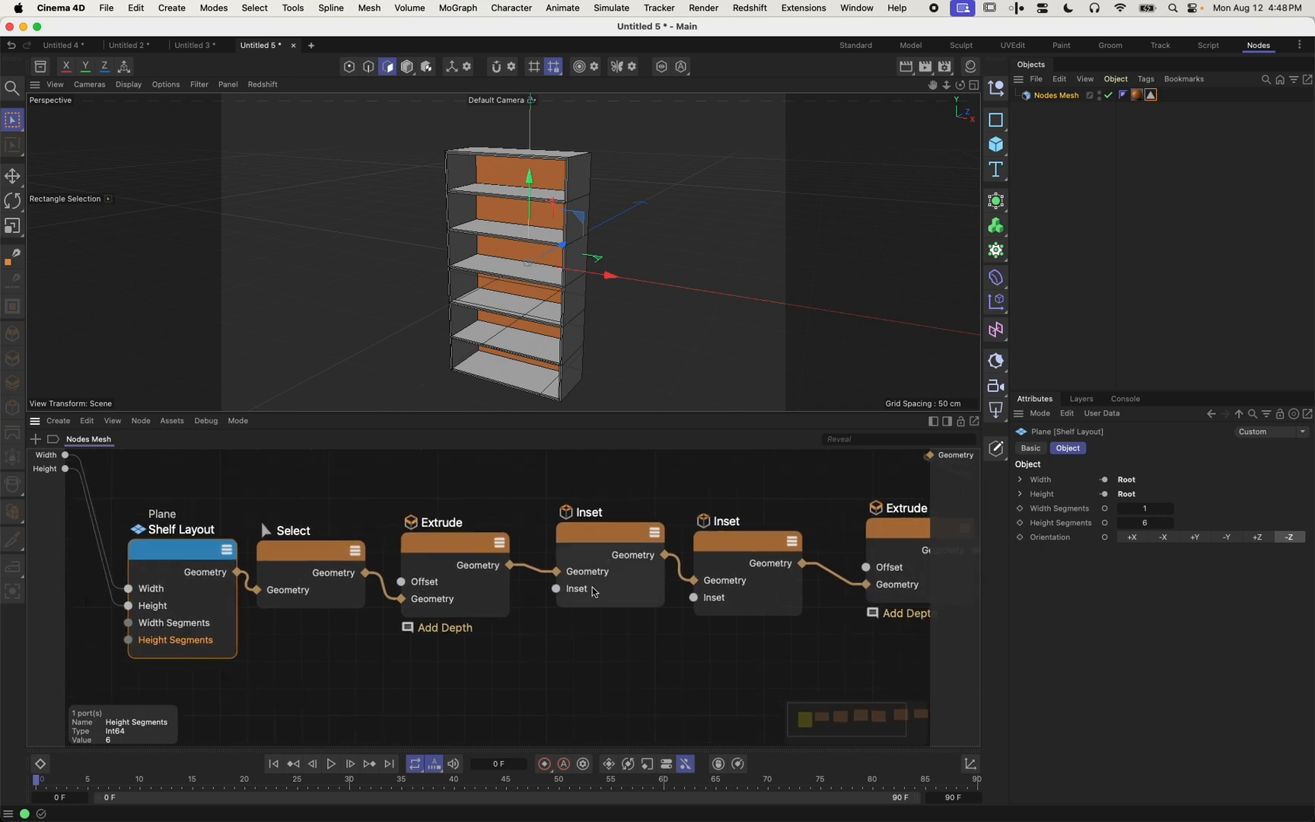
left_click_drag(556, 589, 47, 486)
double_click(48, 485)
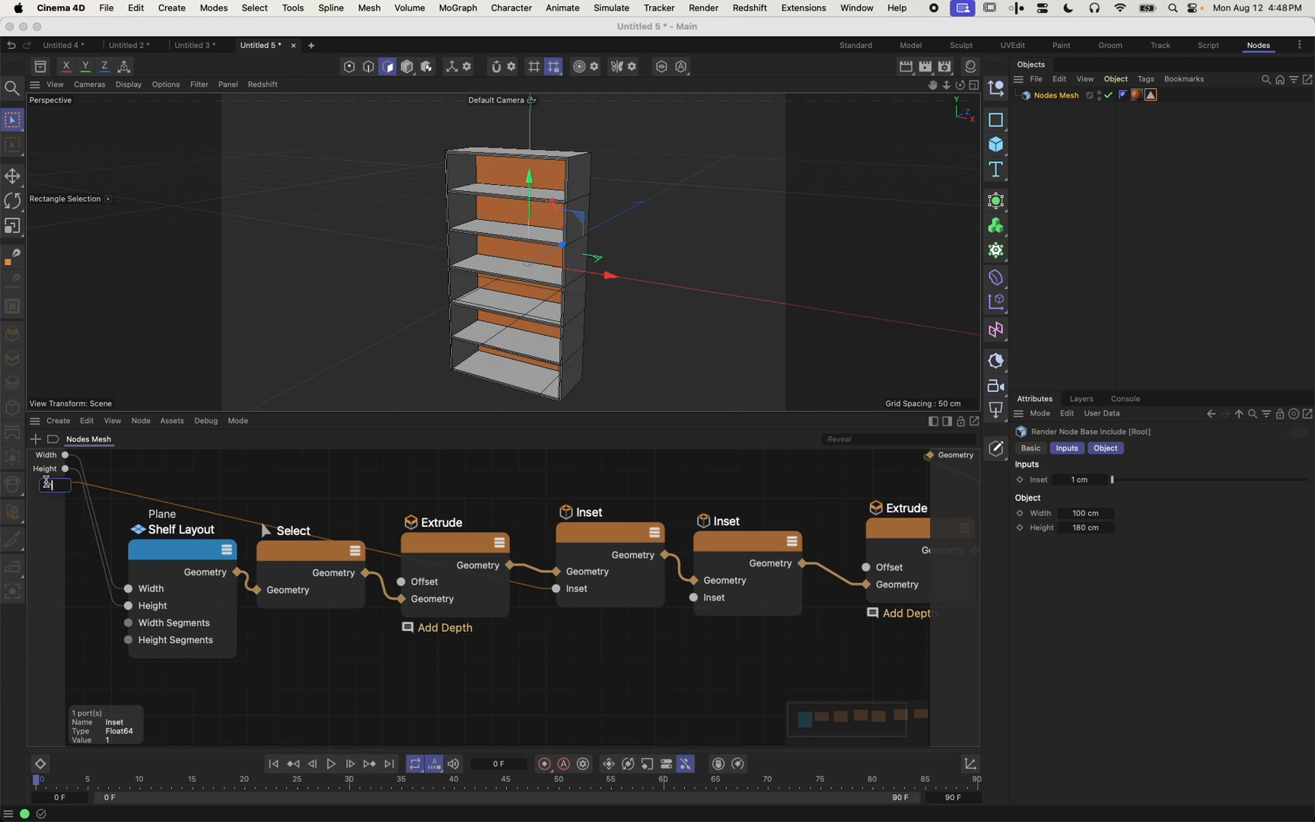
type("Thickness")
key("Return")
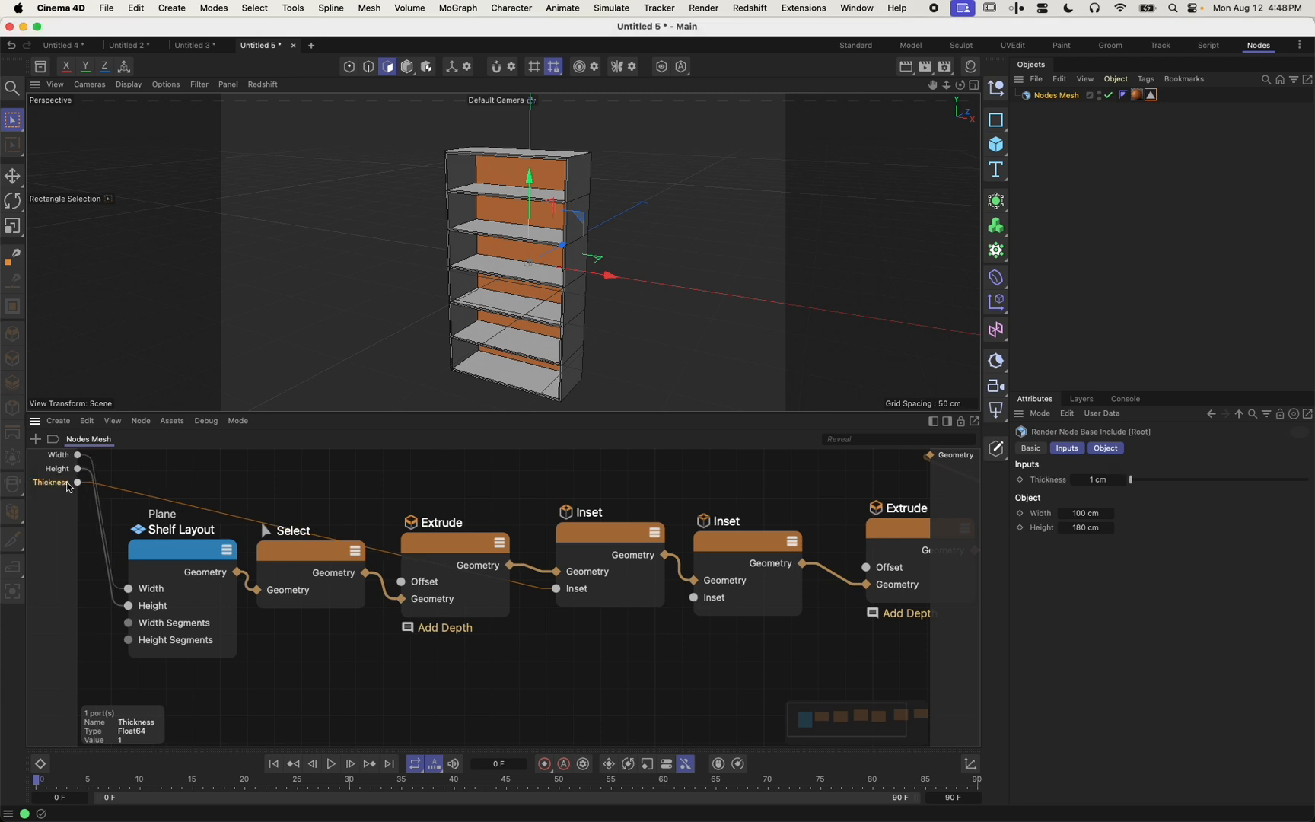
left_click_drag(78, 484, 702, 596)
Publish the first Extrude node's Offset as a root input named Depth and reorder it above Thickness
left_click(283, 714)
middle_click_drag(283, 715, 392, 640)
left_click_drag(510, 508, 387, 635)
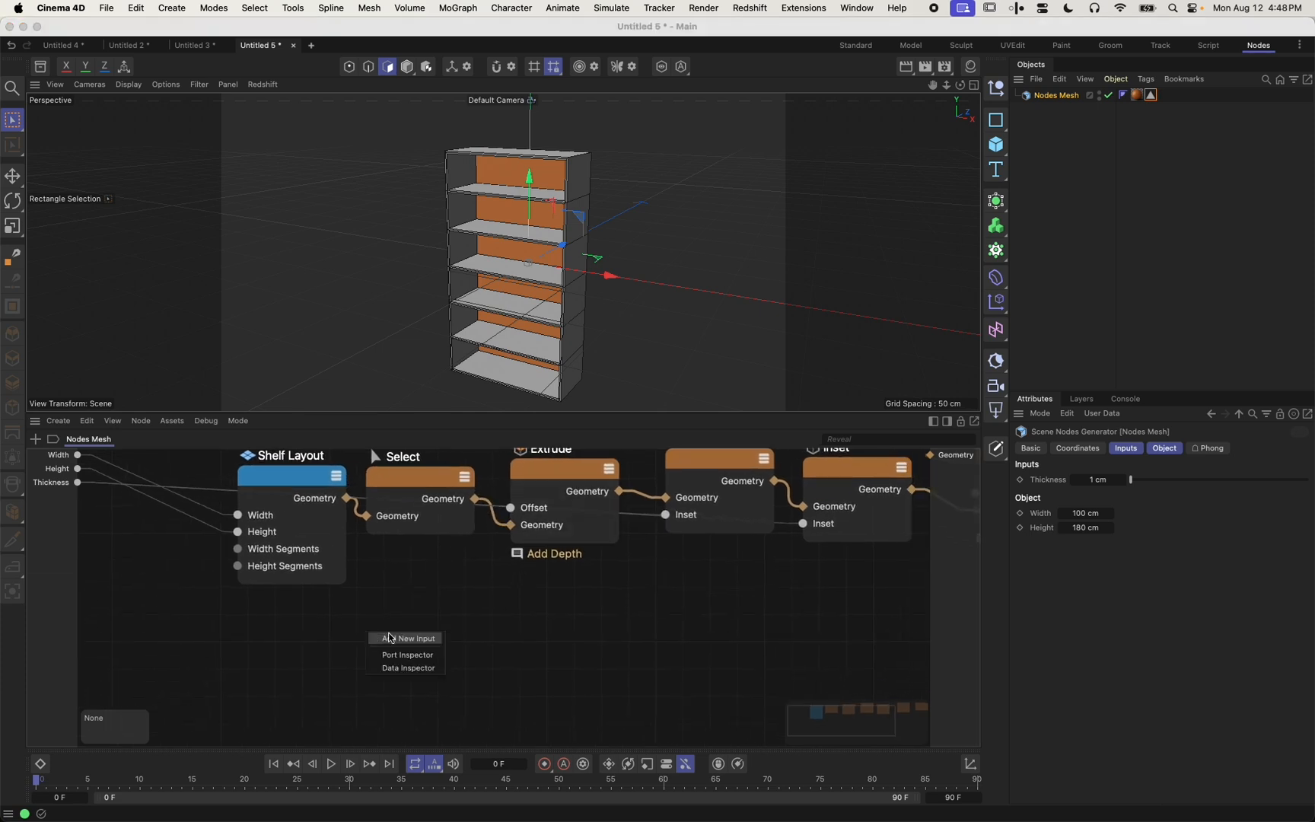
left_click(403, 636)
double_click(51, 495)
type("D")
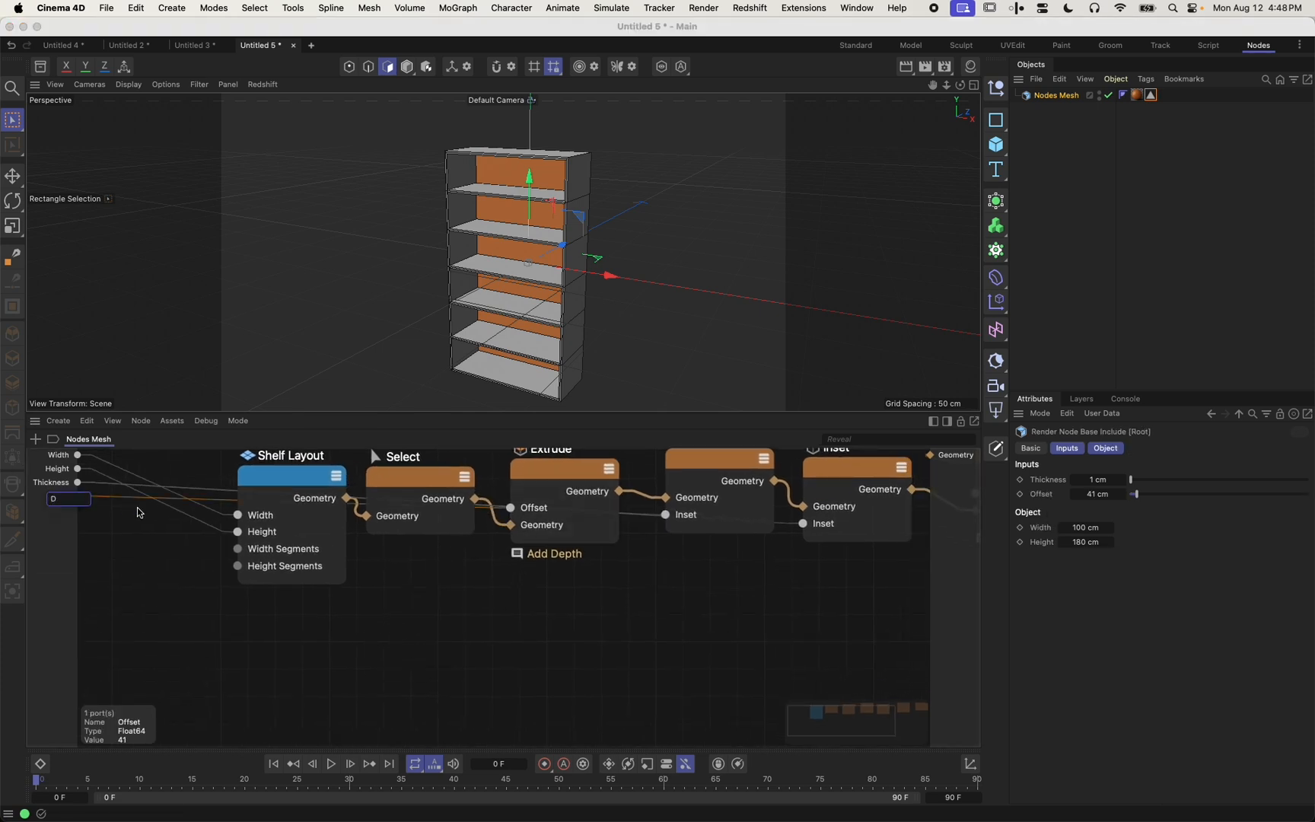
type("epth")
key("Return")
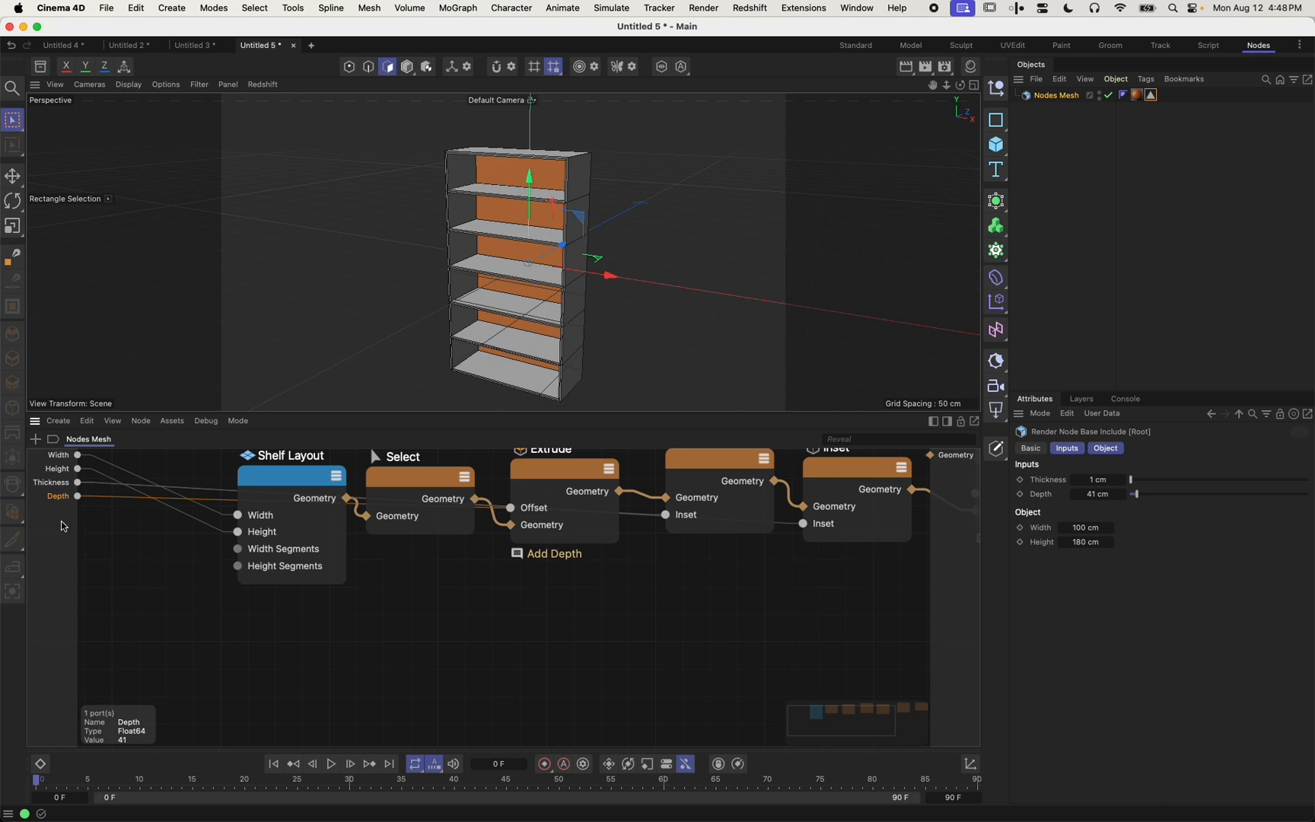
left_click_drag(61, 497, 61, 483)
left_click(226, 625)
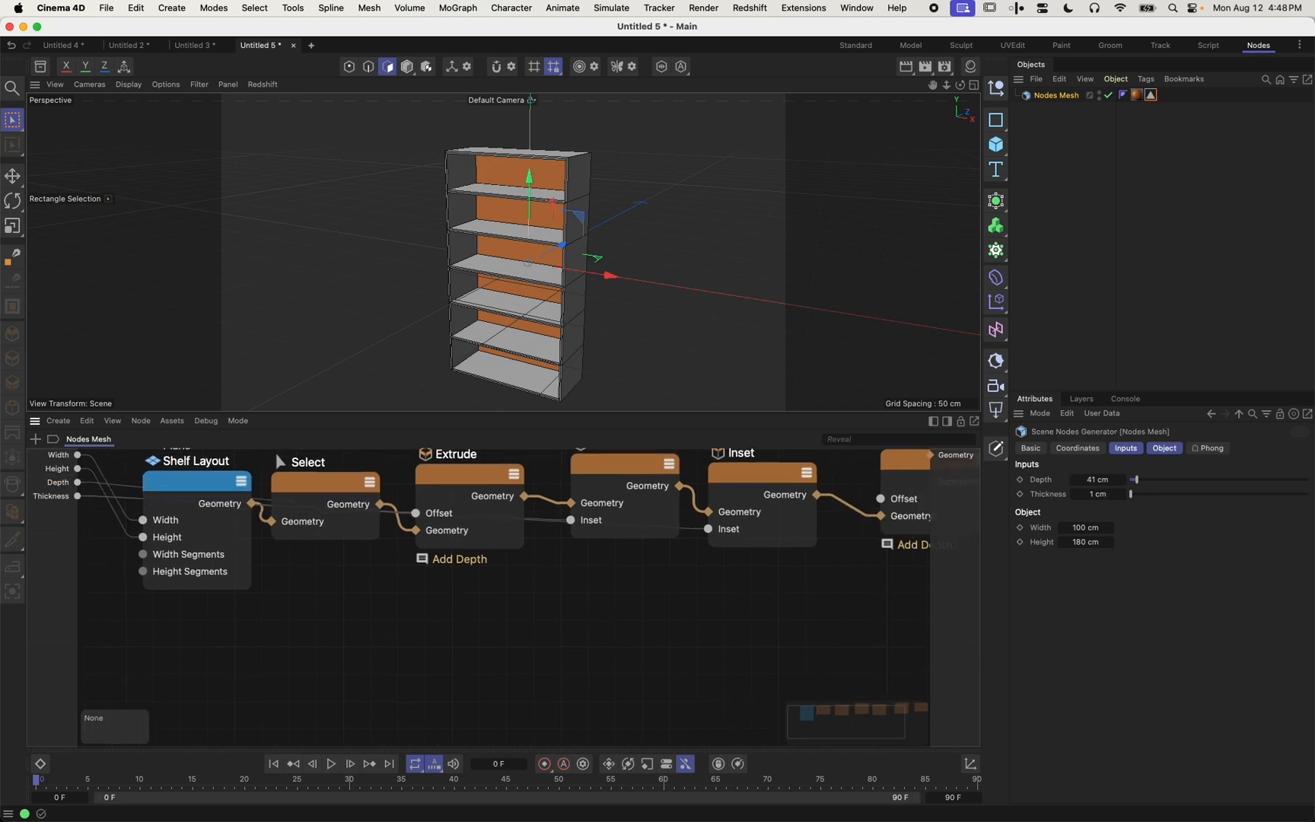
Move the second Extrude node up, clear of the row of Inset nodes
scroll(473, 623, "right", 10)
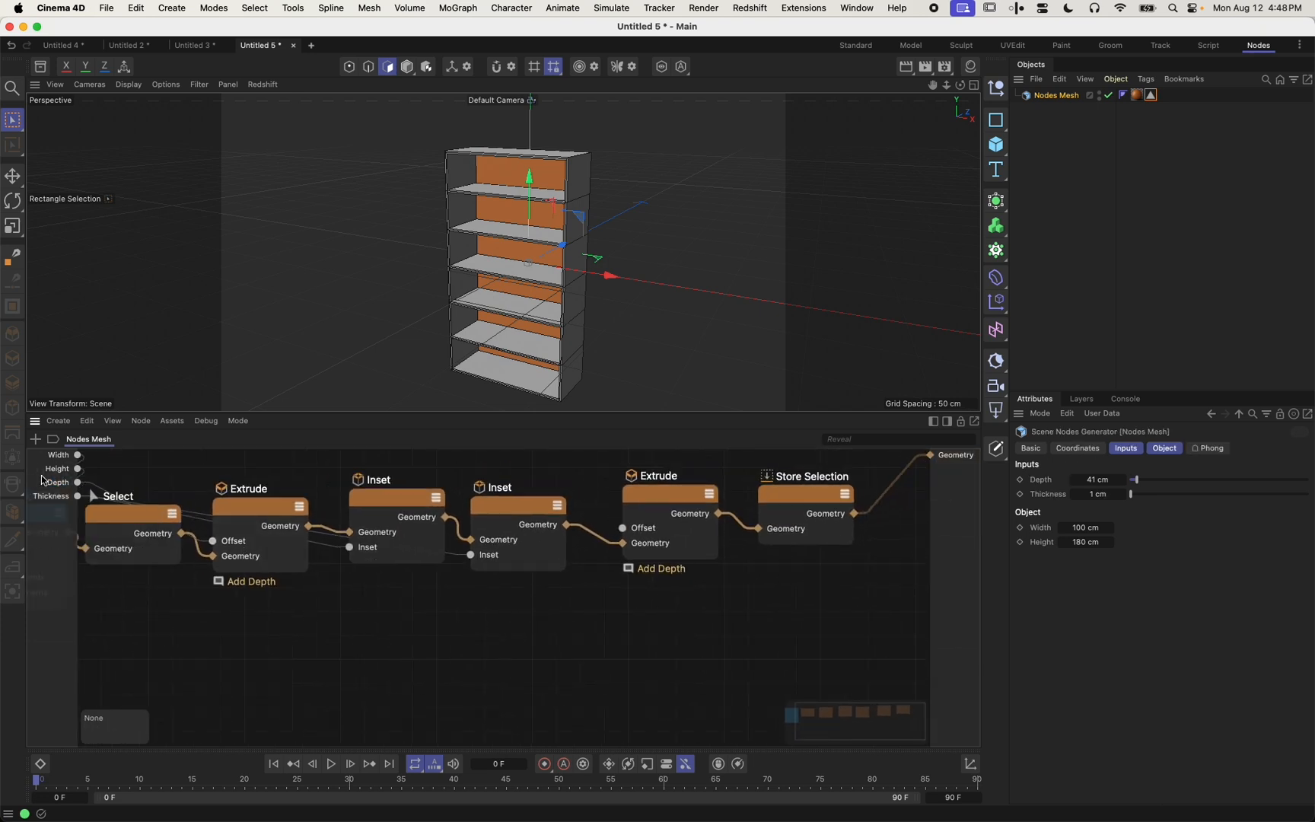
left_click_drag(656, 495, 651, 441)
middle_click_drag(673, 450, 614, 568)
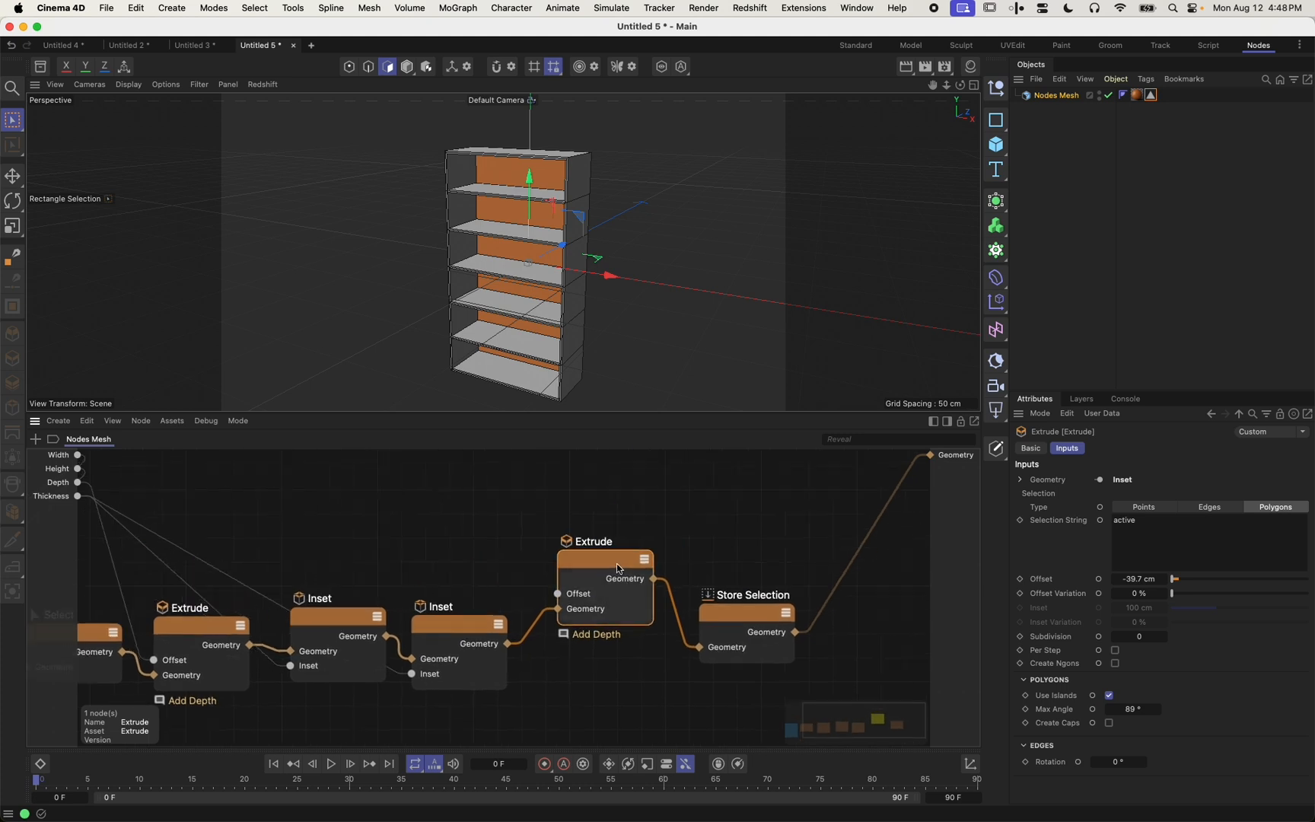
left_click_drag(605, 555, 603, 522)
left_click(70, 531)
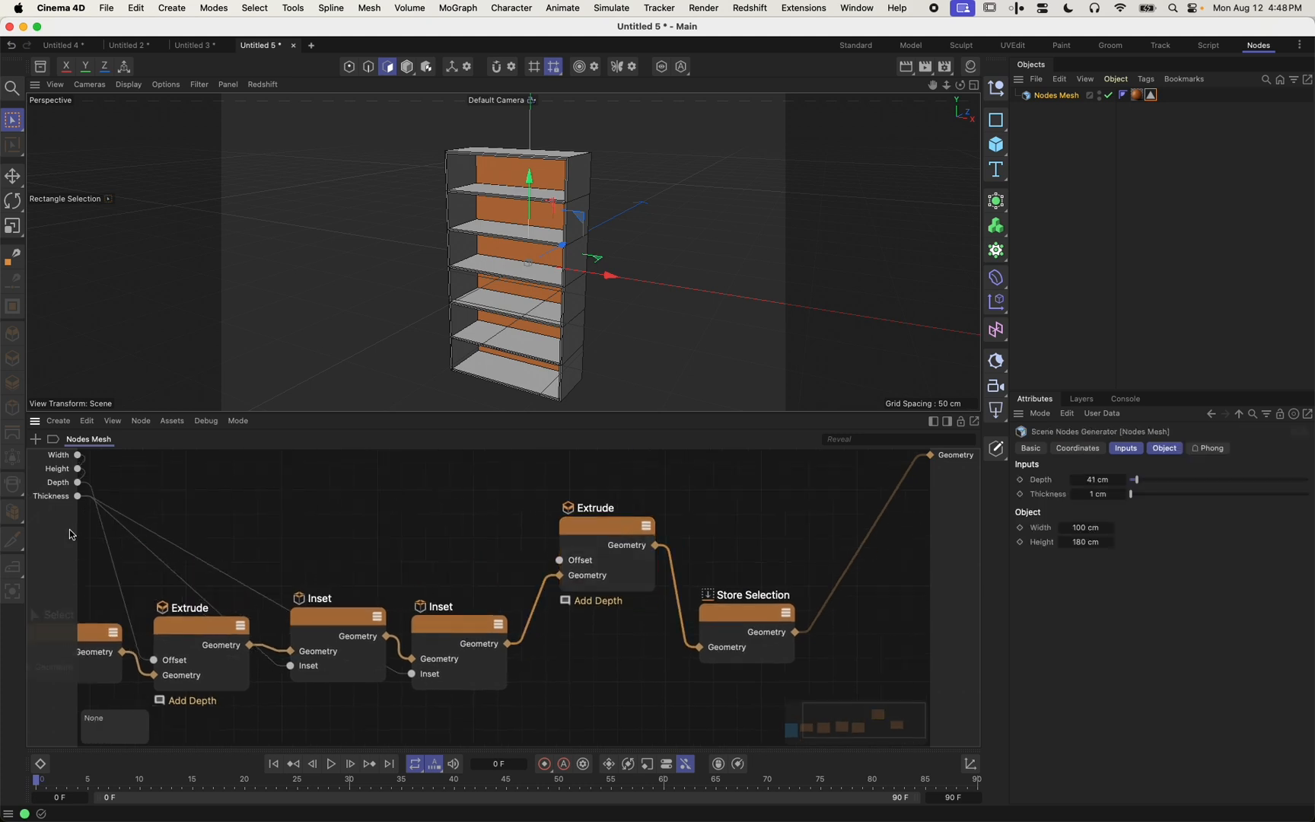
Add an Arithmetic (Subtract) node above the Inset nodes, feeding Depth into Input 1 and Thickness into Input 2
double_click(458, 506)
type("subtr")
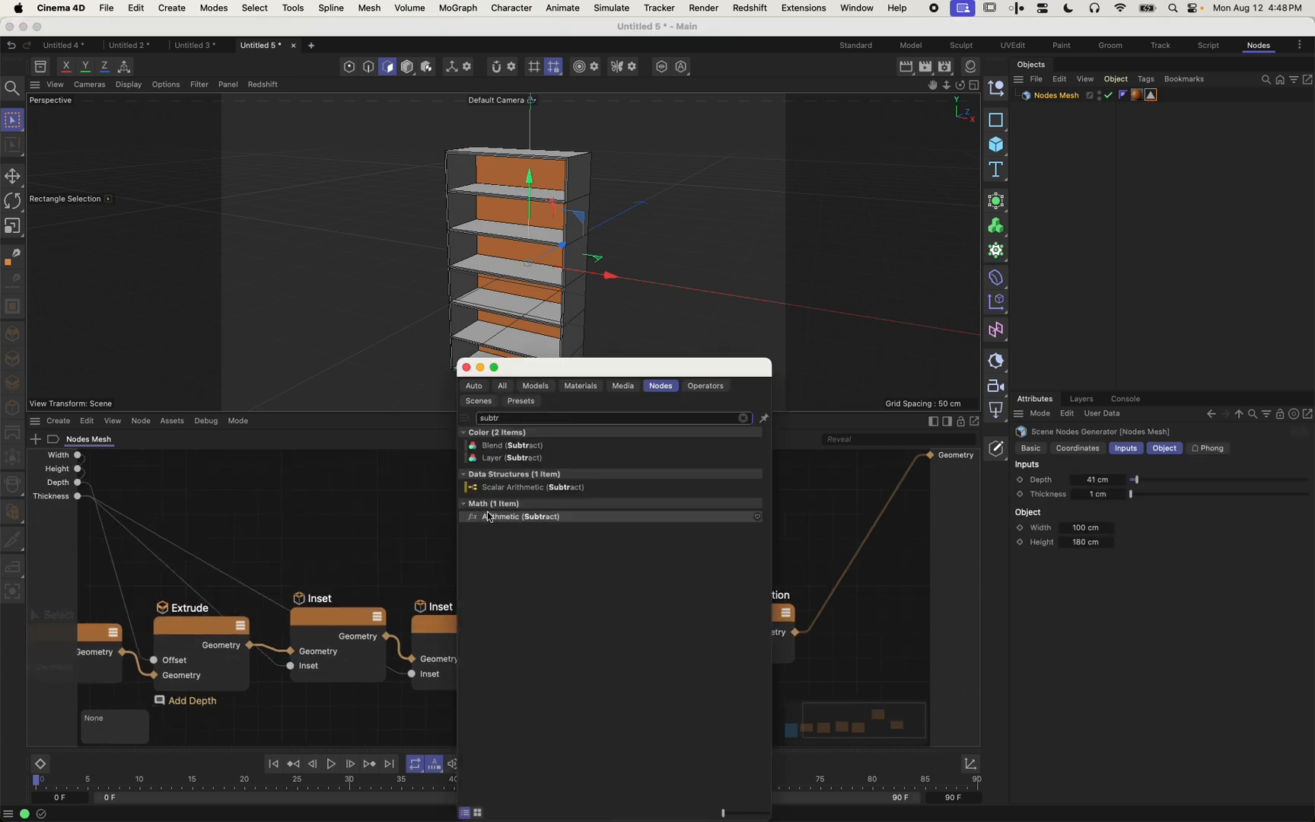
left_click_drag(521, 517, 364, 514)
left_click_drag(78, 482, 344, 526)
left_click_drag(77, 496, 315, 542)
Add a Negate node fed by the Subtract result and connect its result to the second Extrude node's Offset
double_click(445, 514)
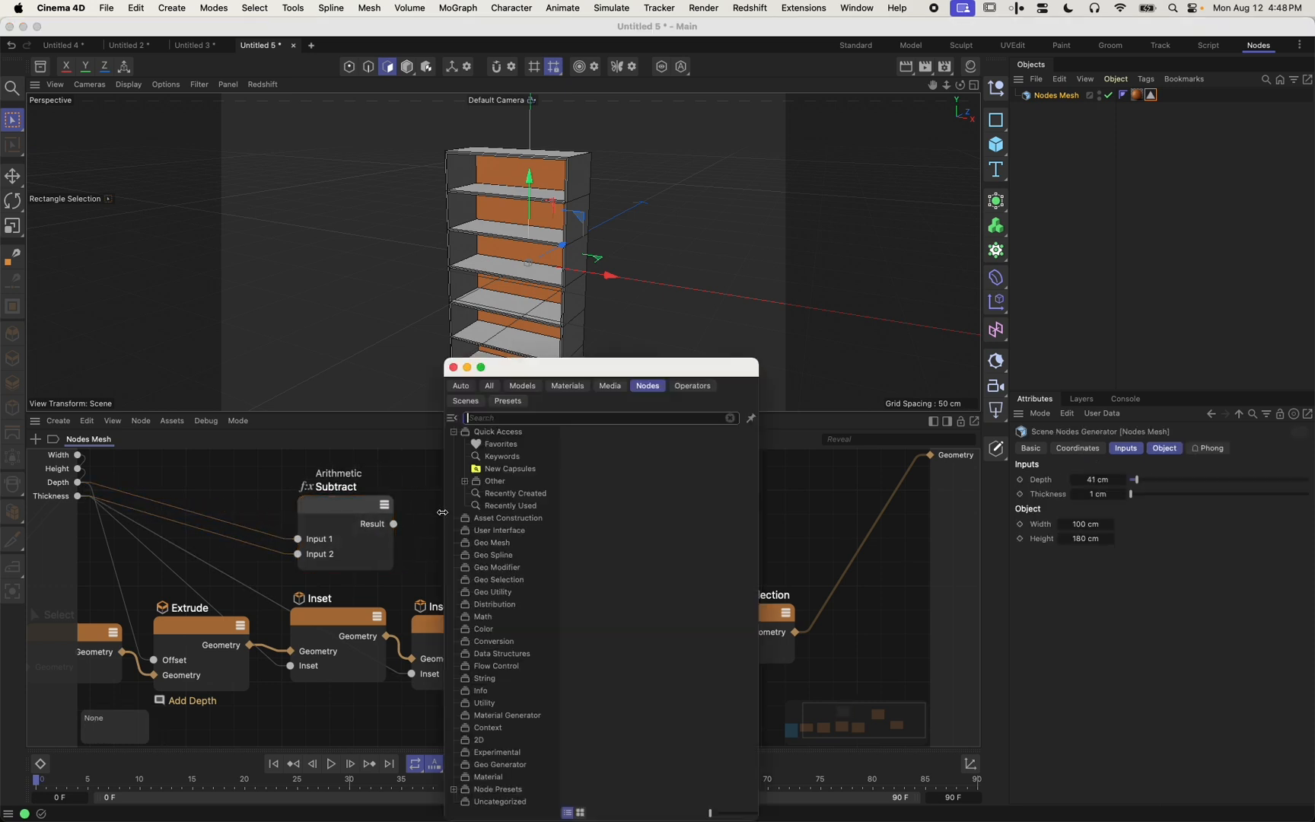
type("negate")
left_click_drag(482, 442, 455, 489)
left_click_drag(393, 524, 417, 533)
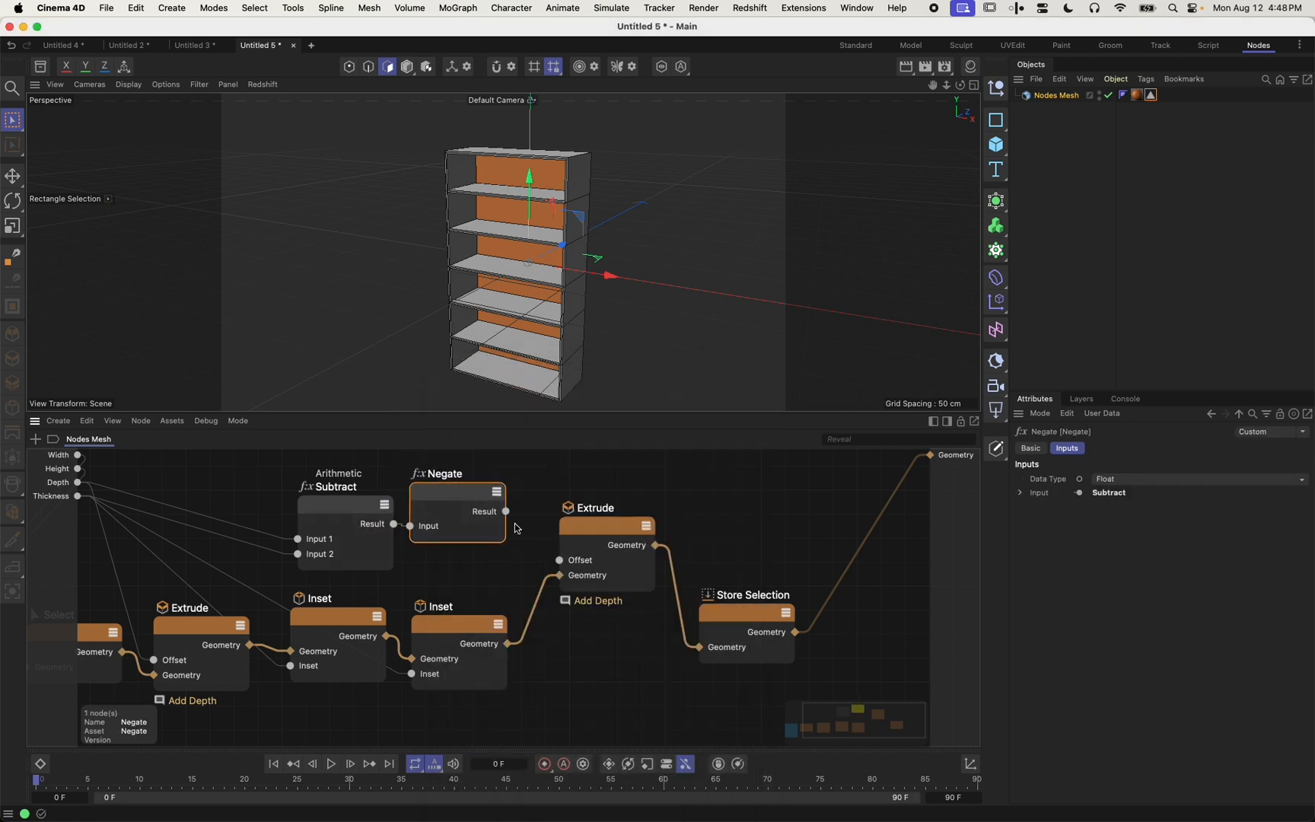
left_click_drag(507, 512, 559, 561)
Examine the bookshelf's side profile and back panel thickness in the Right view
left_click(214, 488)
middle_click_drag(214, 488, 529, 491, "alt")
middle_click(473, 305)
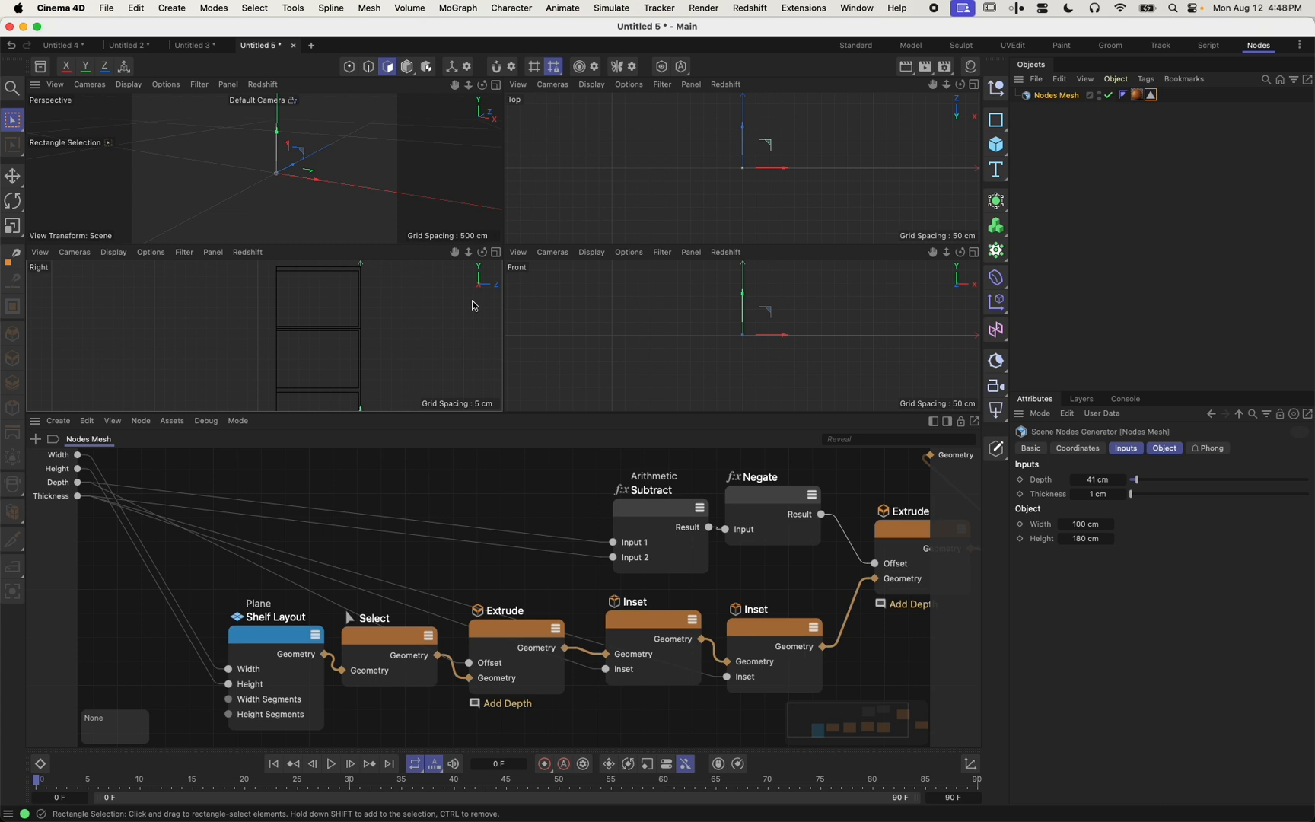
middle_click(333, 351)
right_click_drag(449, 326, 416, 325, "alt")
middle_click_drag(454, 301, 313, 178, "alt")
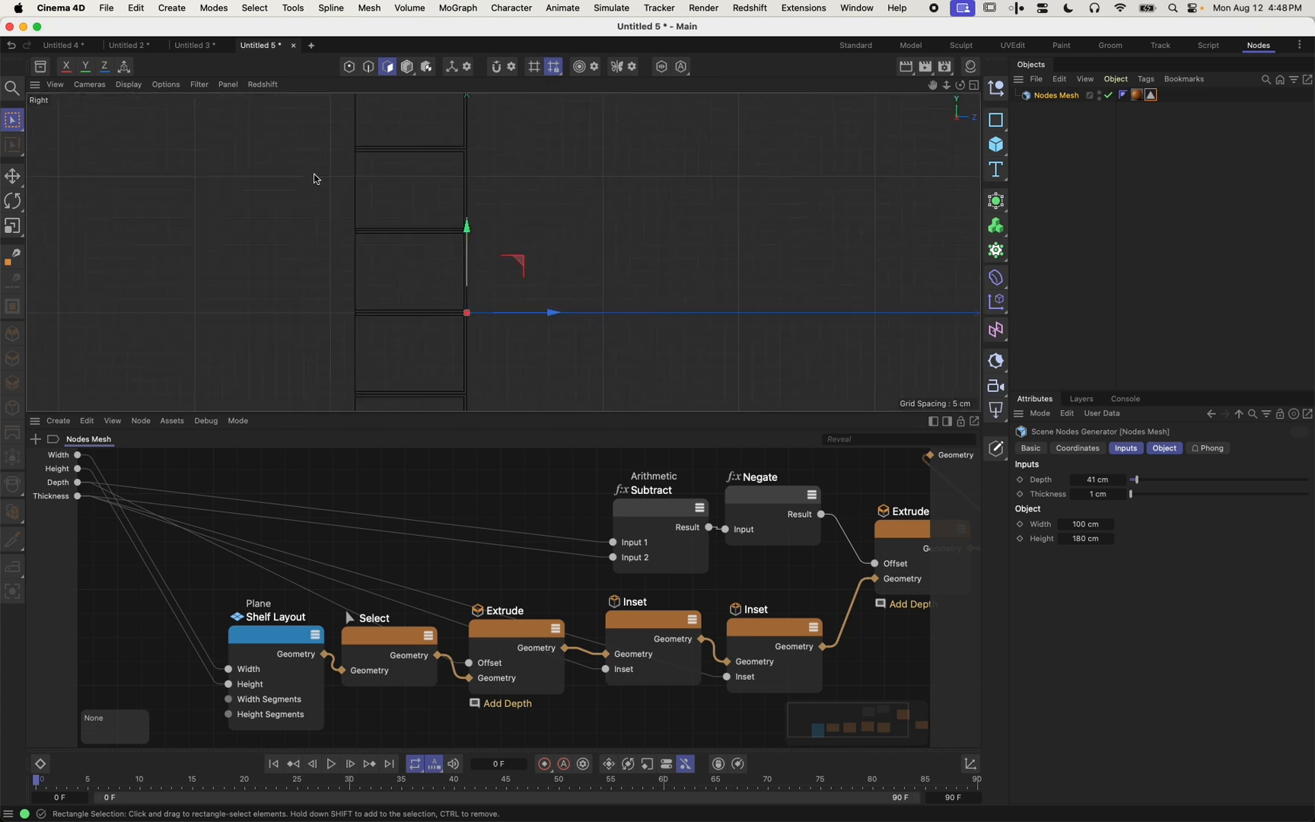
right_click_drag(358, 183, 336, 190, "alt")
In the perspective view, resize the bookshelf to a Depth of 25 cm, Width of 127 cm and Height of 189 cm
middle_click(227, 220)
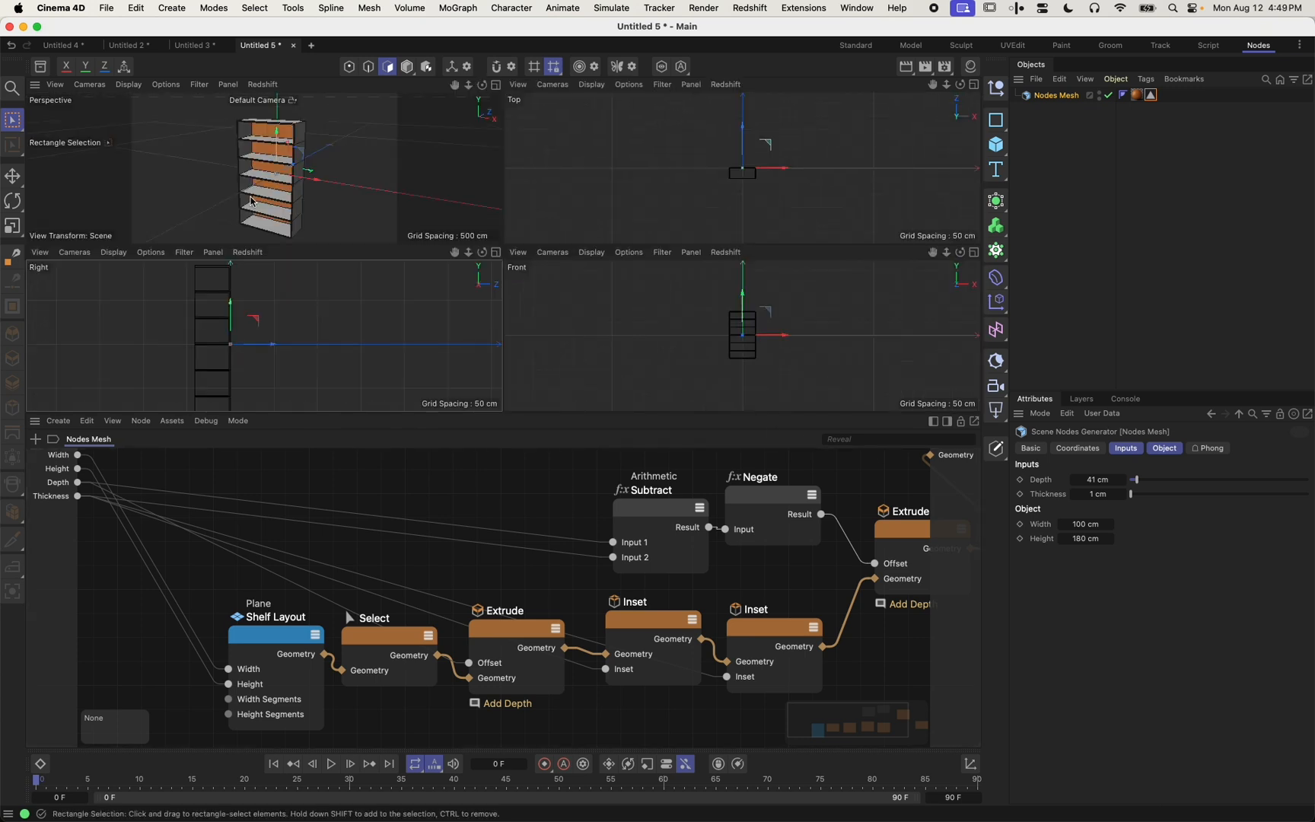
middle_click(255, 203)
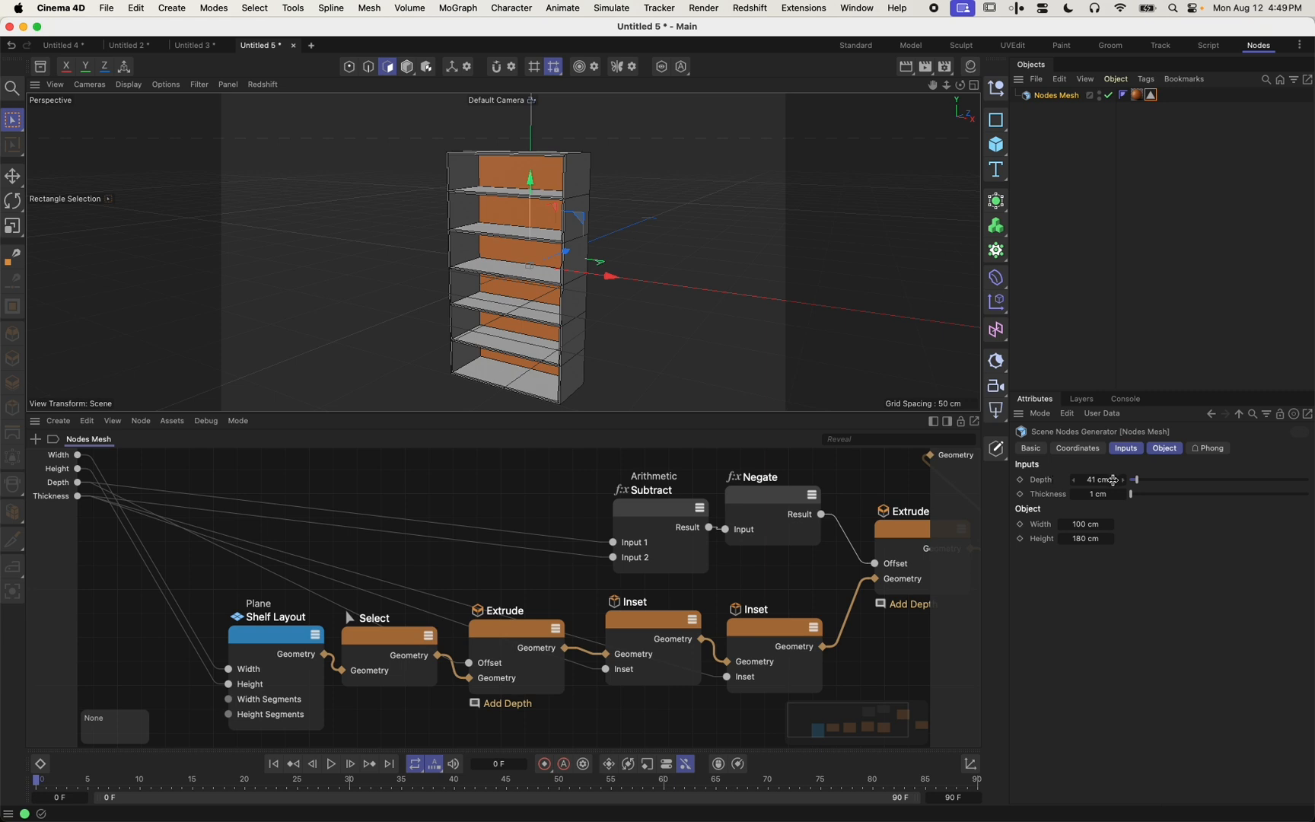
left_click_drag(1110, 480, 1101, 538)
Publish the plane's Width Segments and Height Segments as root inputs and set them to 4 and 5
left_click_drag(229, 699, 161, 677)
left_click(200, 685)
left_click_drag(229, 712, 176, 689)
left_click(205, 696)
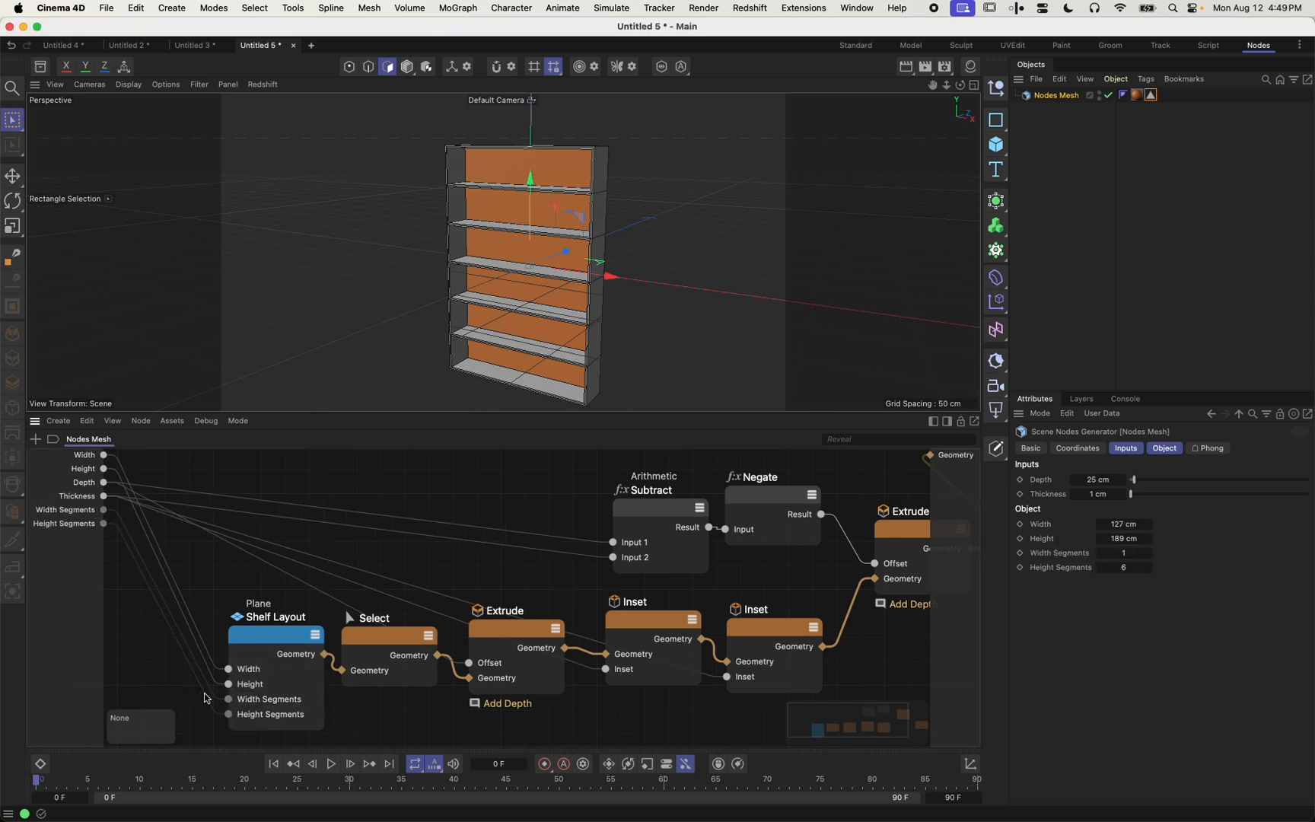
left_click_drag(1119, 553, 1122, 568)
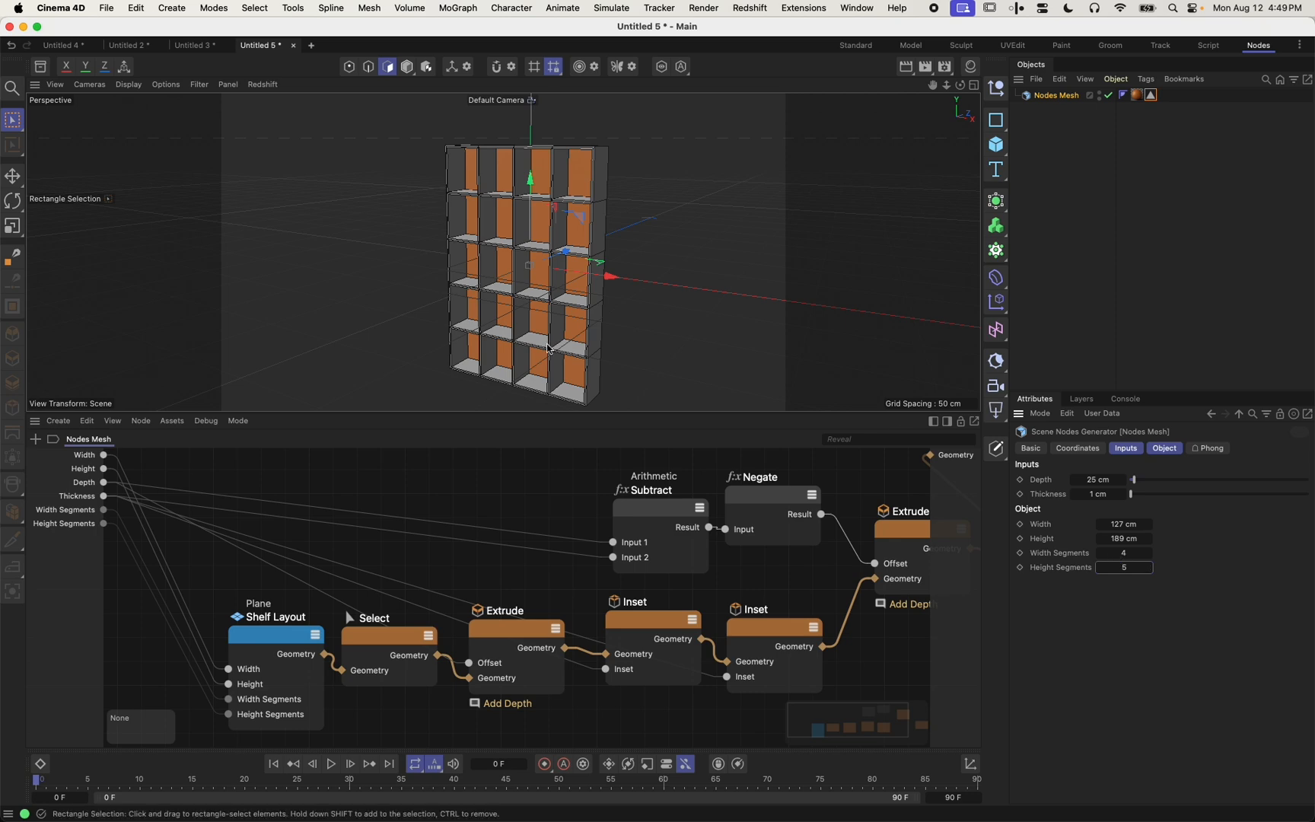
Inspect the shelf board edges up close and trace which nodes the Thickness input feeds
left_click_drag(373, 331, 554, 390, "alt")
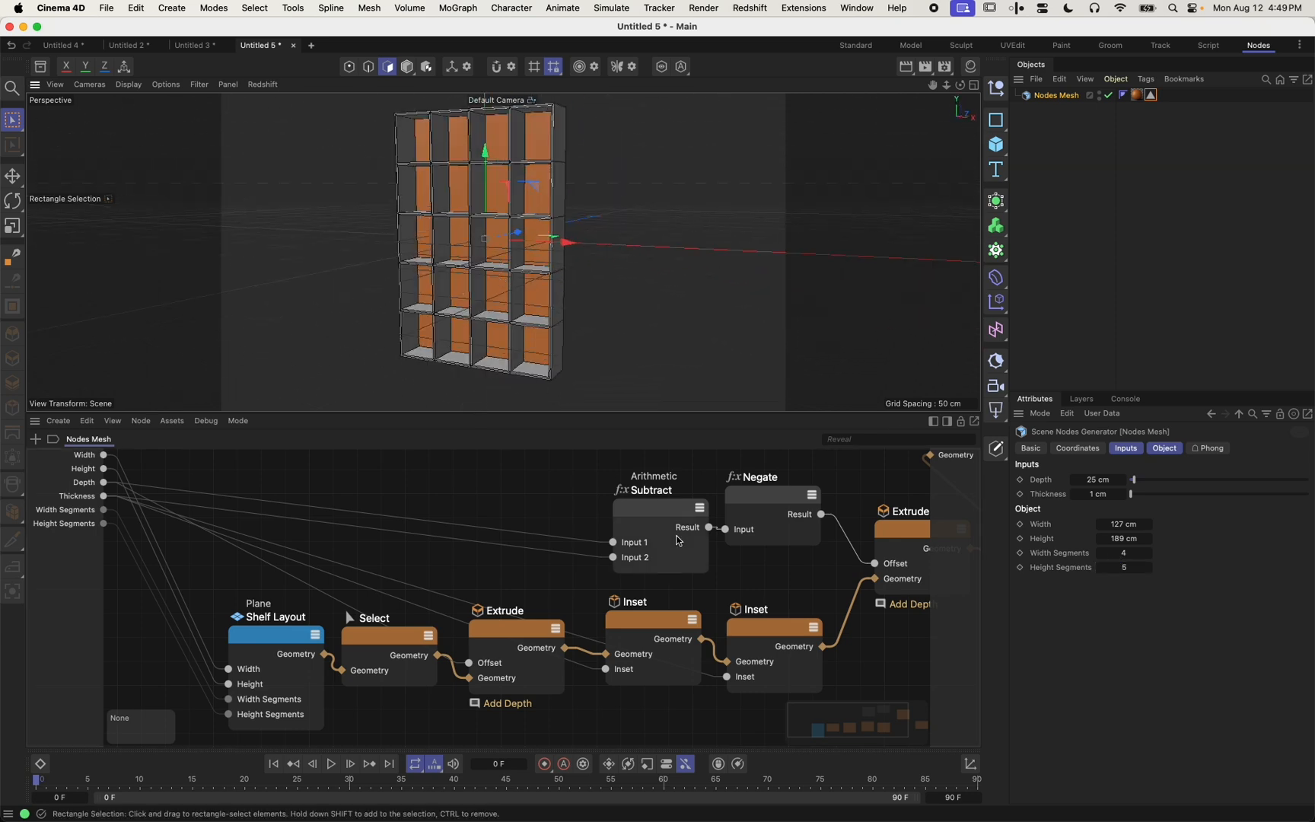
left_click_drag(673, 518, 667, 520)
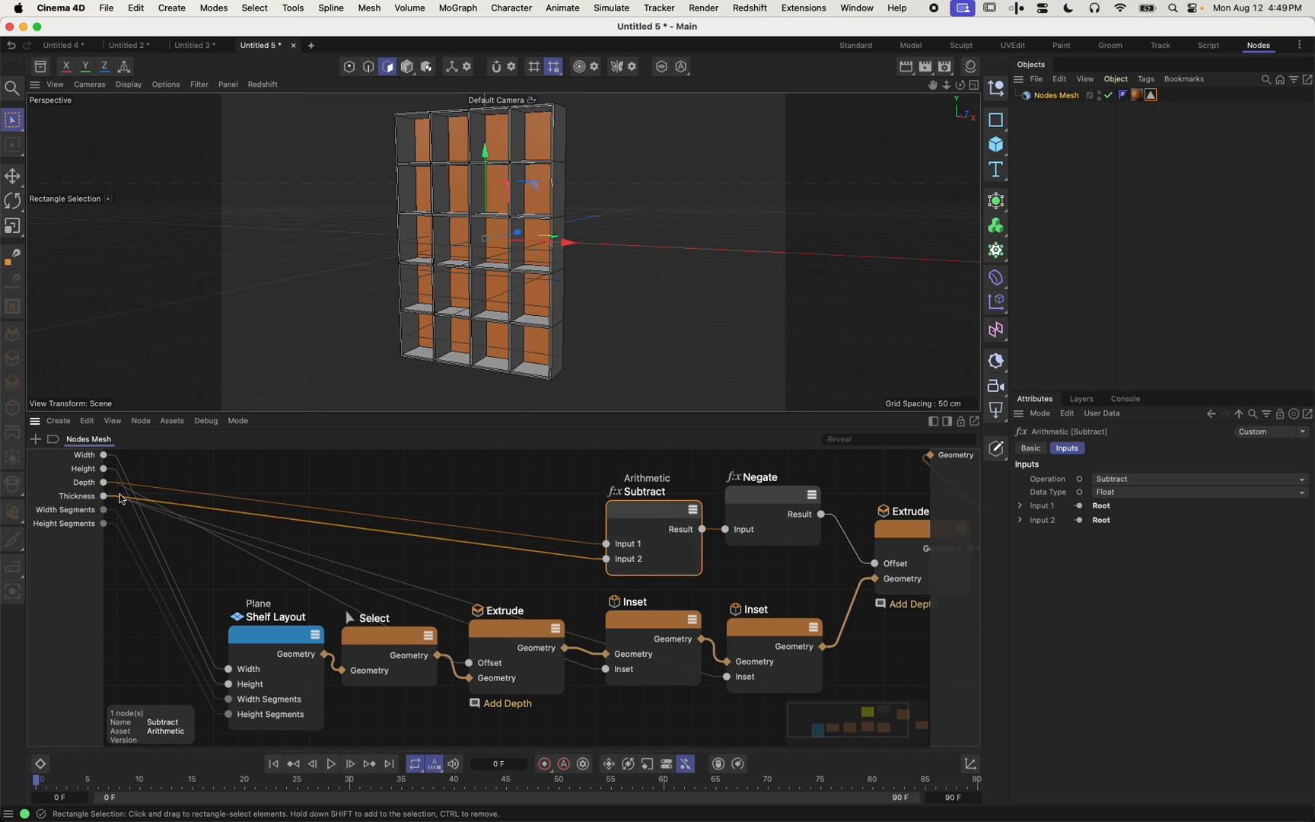
left_click(73, 499)
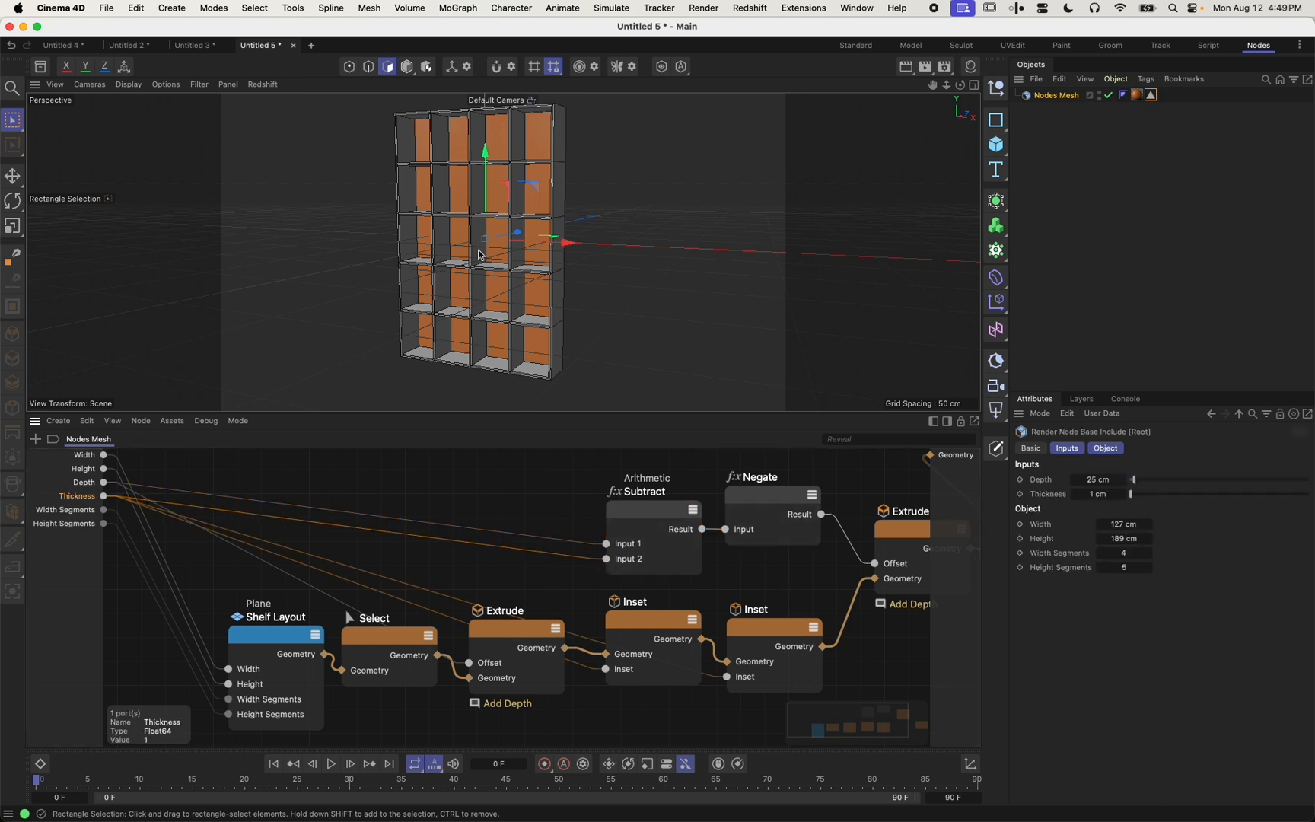
scroll(567, 248, "up", 10)
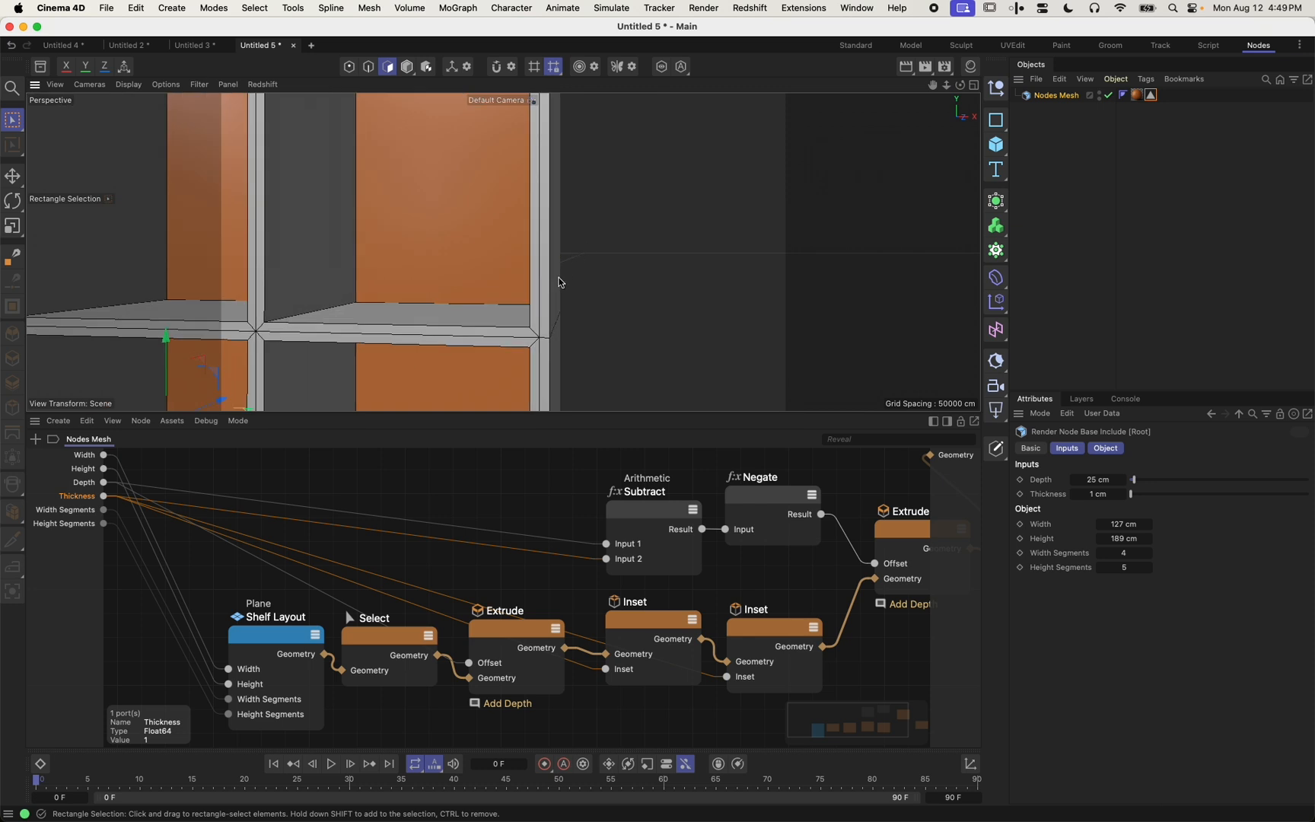
left_click(678, 618)
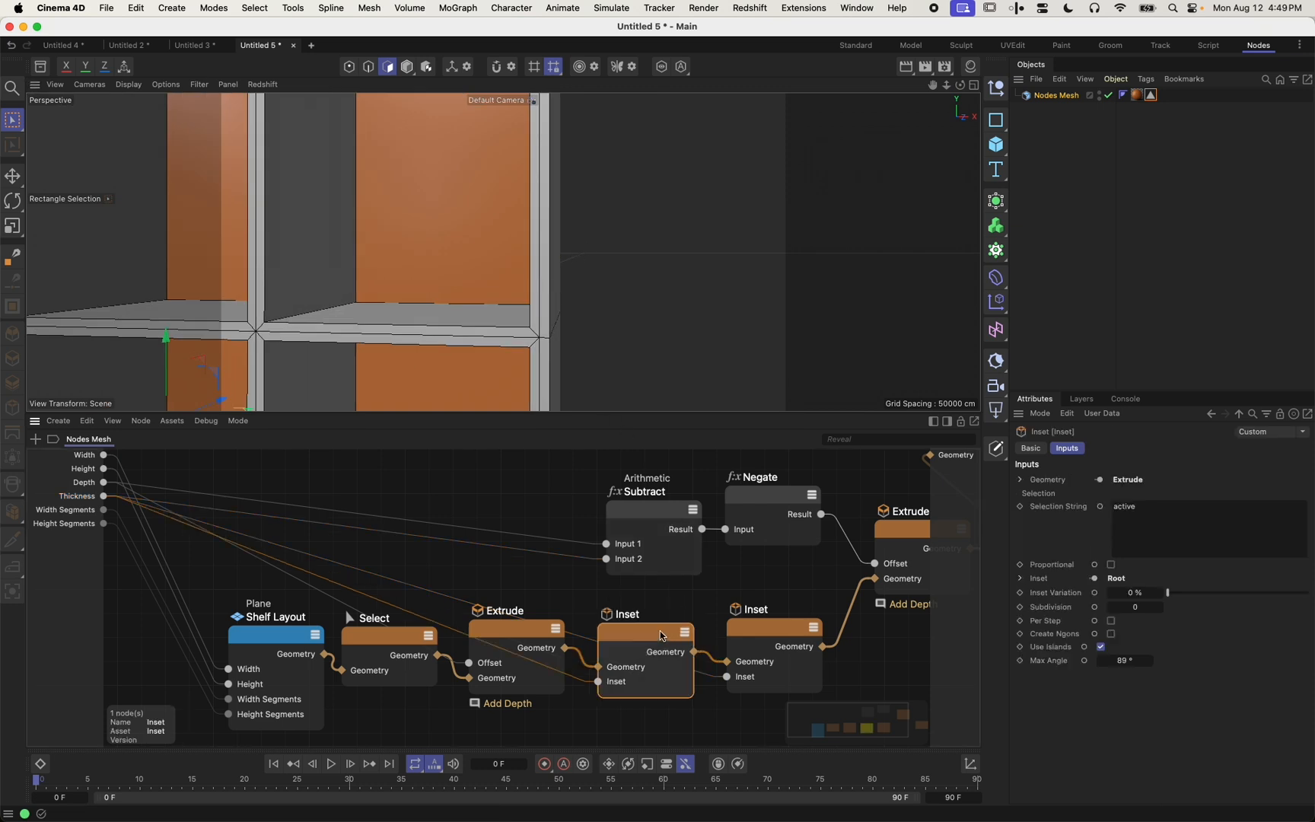
left_click(759, 624, "shift")
left_click(79, 496)
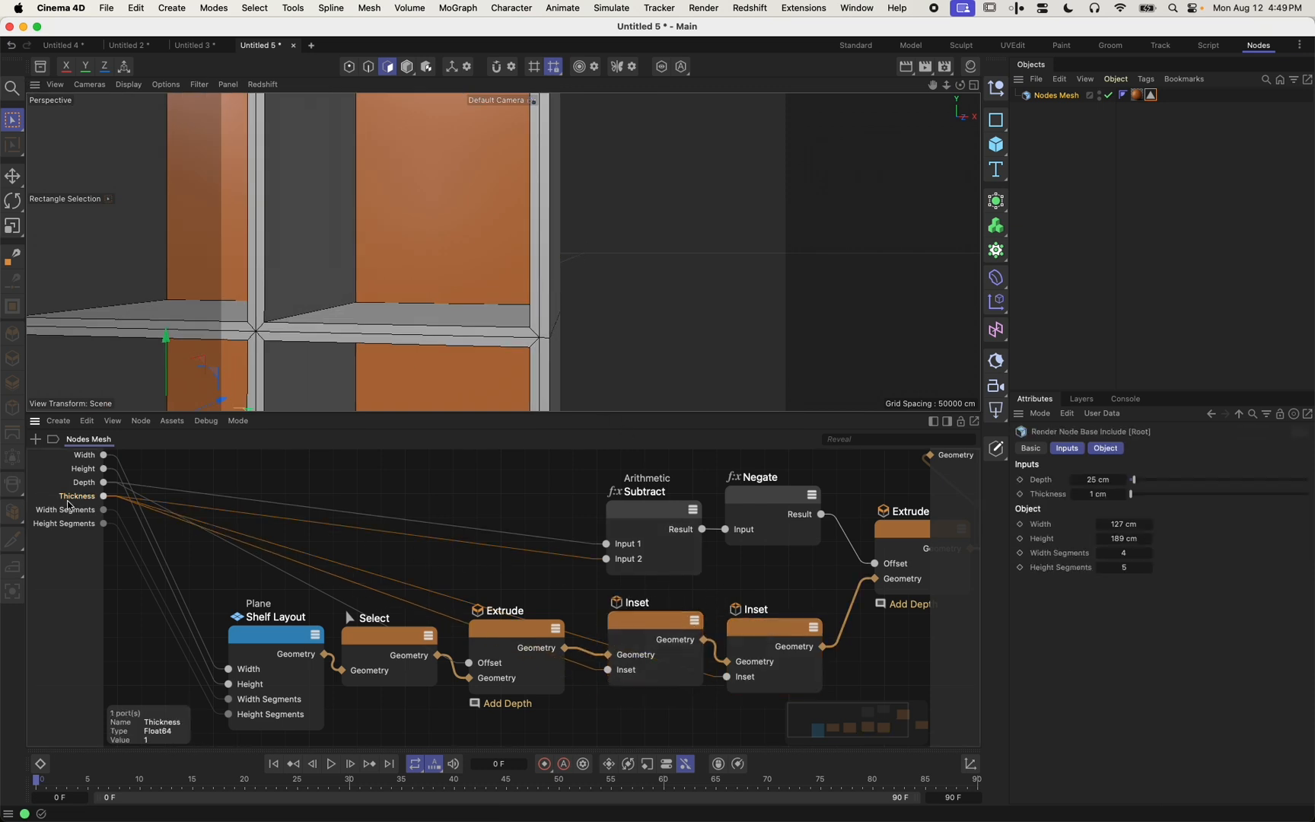
Add an Arithmetic (Divide) node above the Select node and feed Thickness into its Input 1
double_click(494, 473)
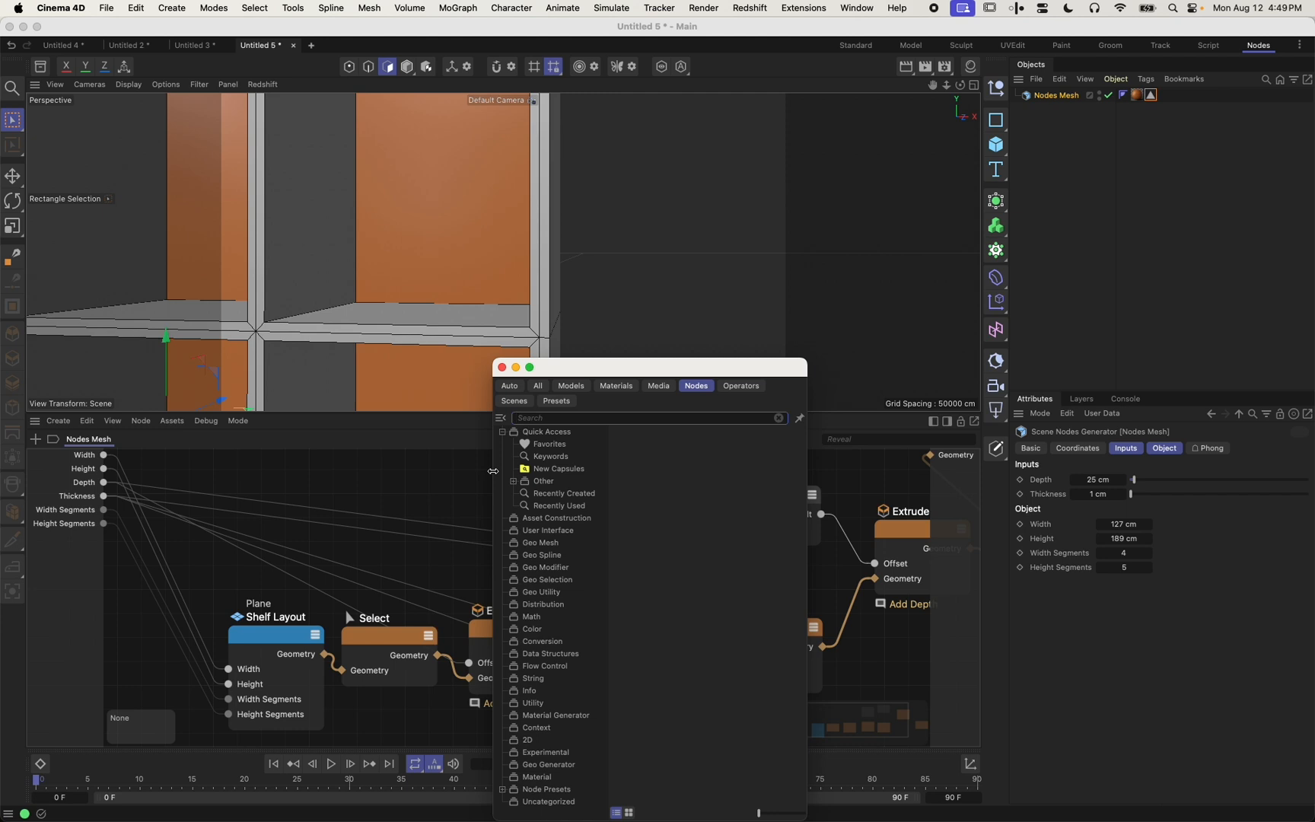
type("divide")
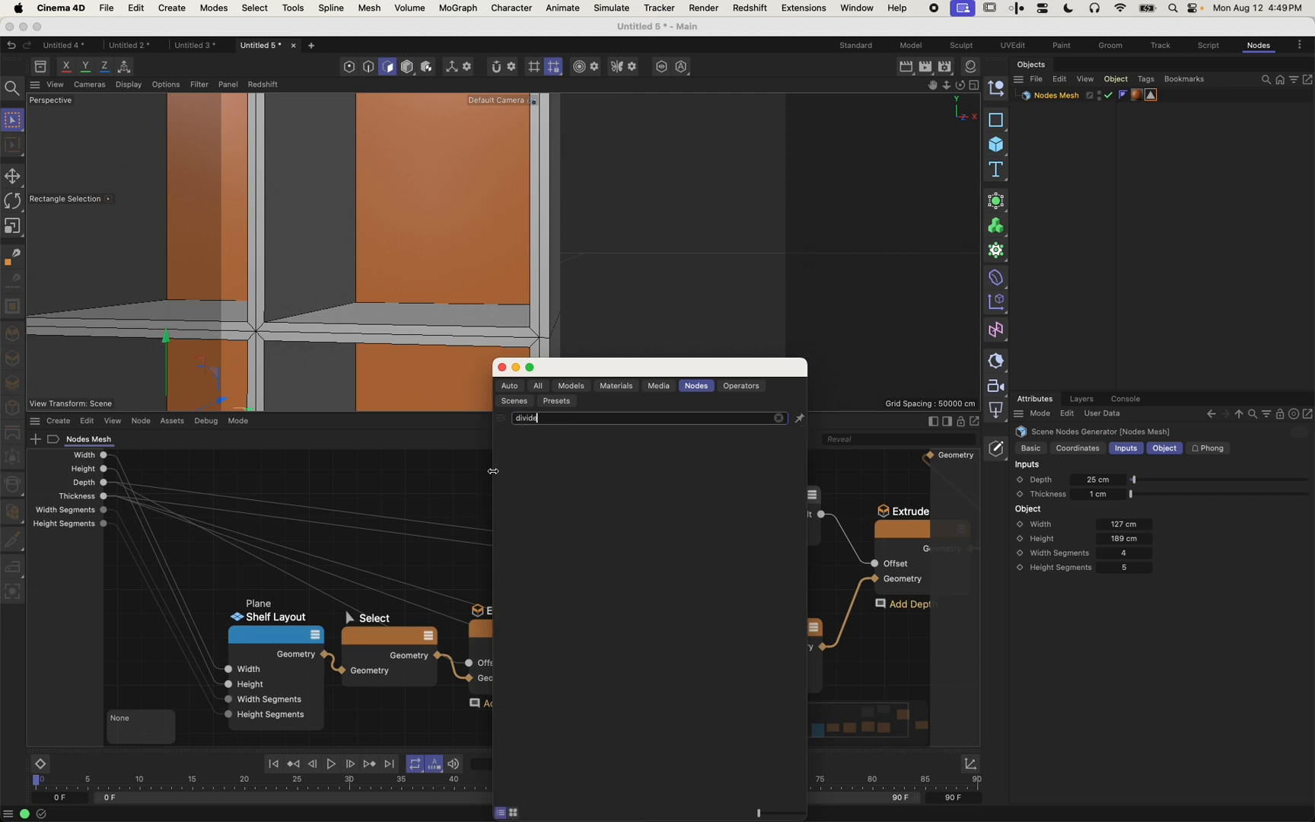
double_click(548, 600)
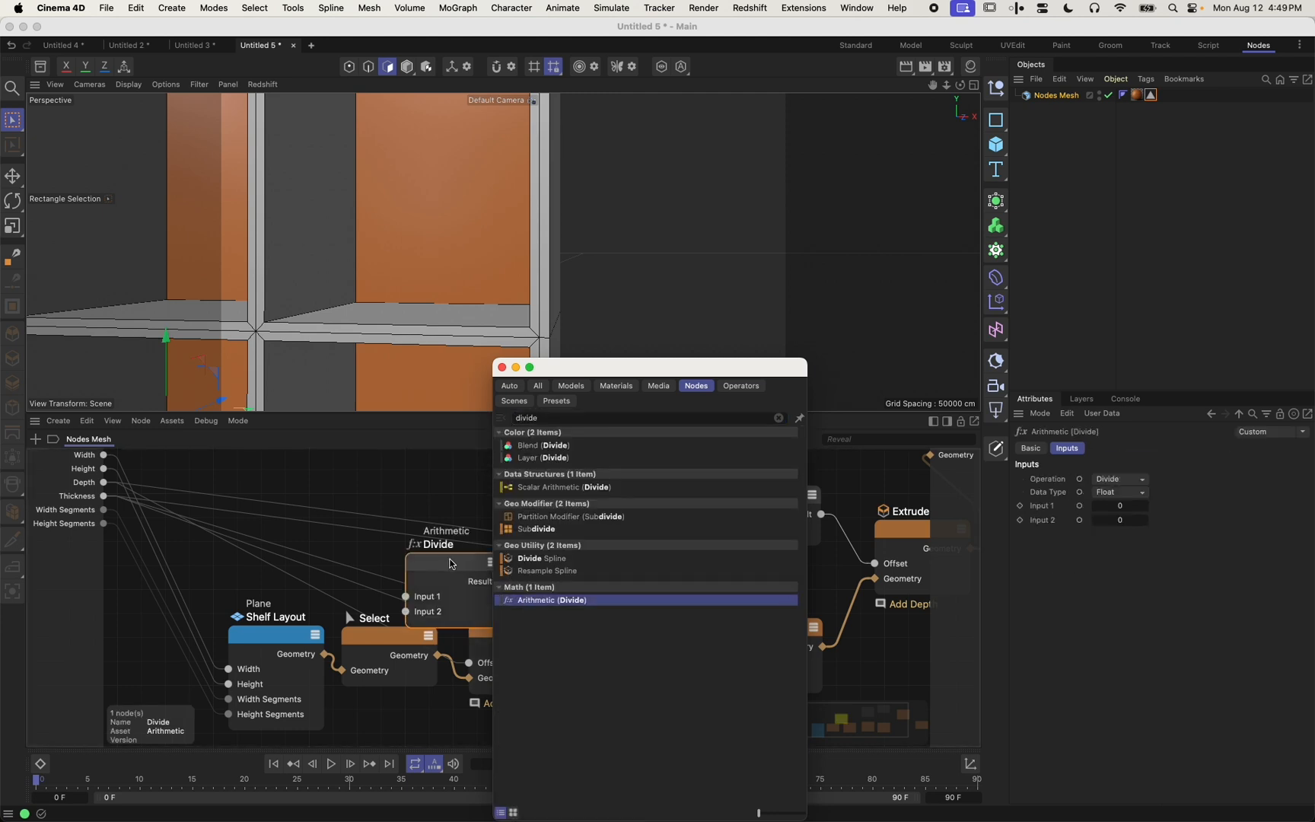
left_click_drag(103, 495, 394, 578)
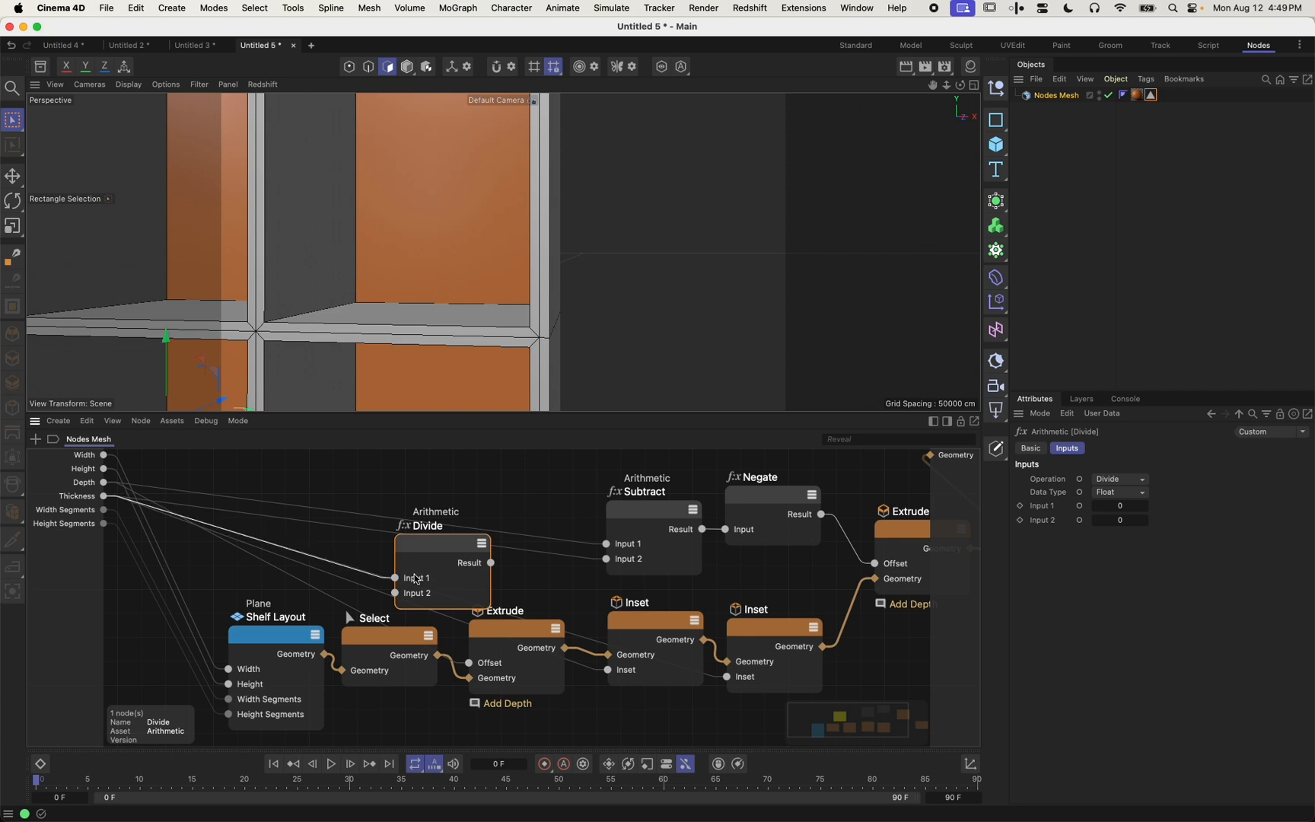
Set the Divide node's Input 2 to 2 and connect its result to the Inset ports of both Inset nodes
left_click(1110, 521)
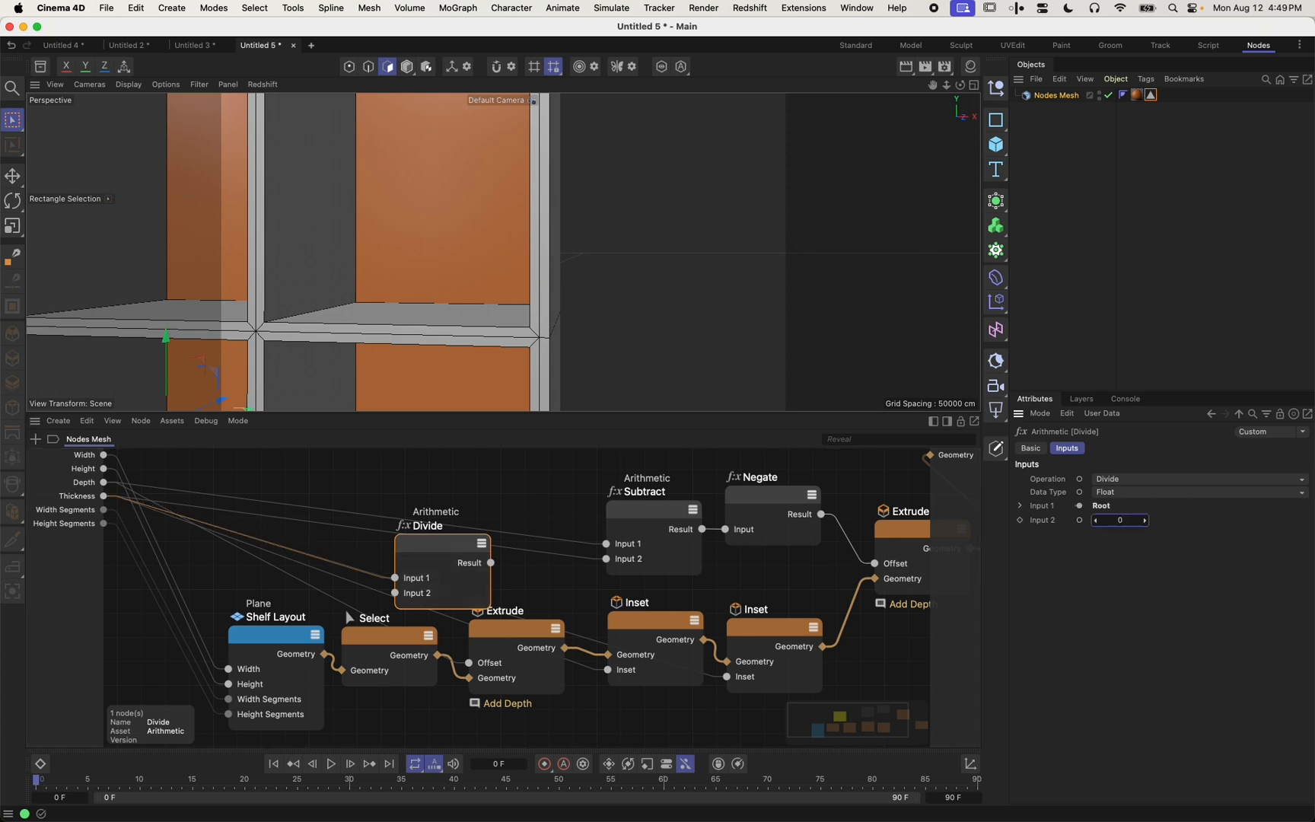
left_click(1125, 521)
left_click_drag(491, 563, 727, 677)
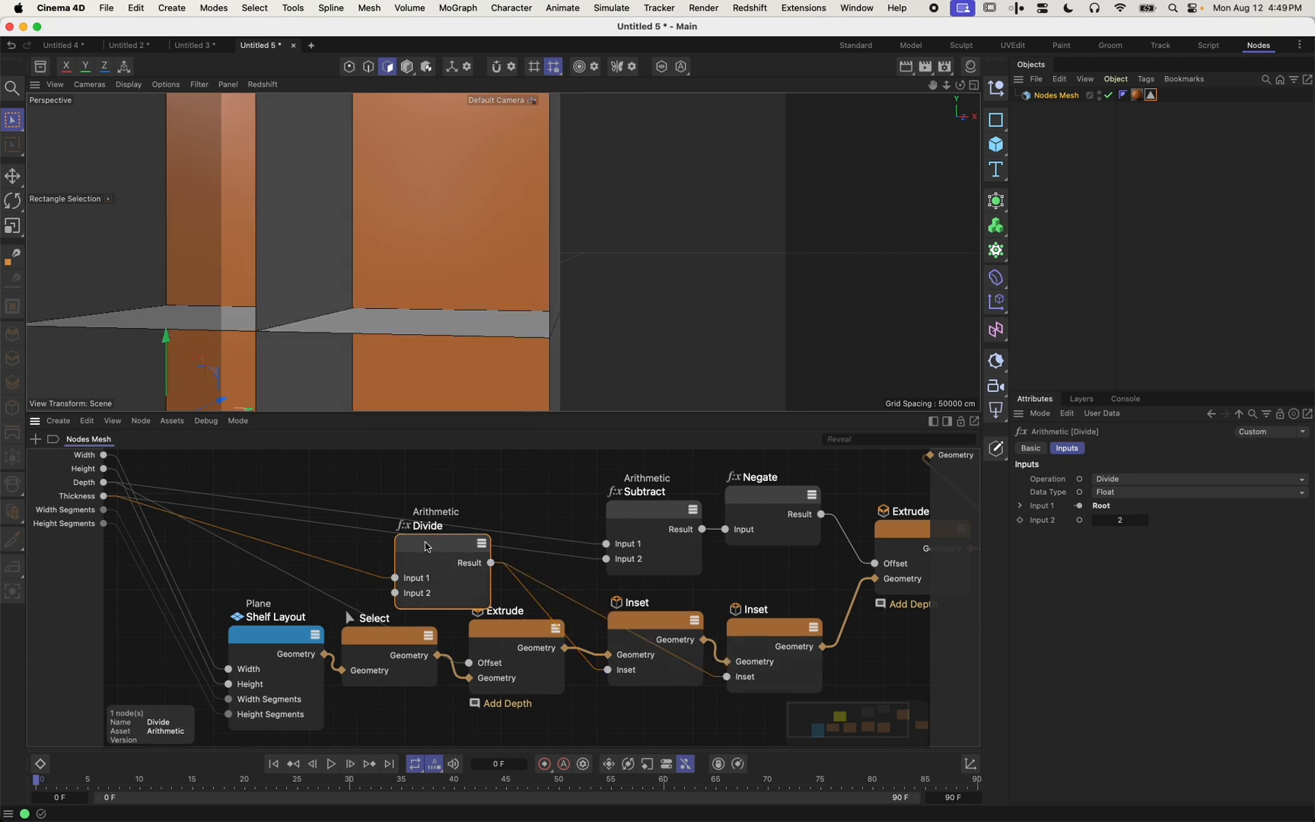
Move the Divide node up beside the Subtract node and add the comment "Half Thickness" to it
left_click_drag(426, 549, 460, 514)
key("c")
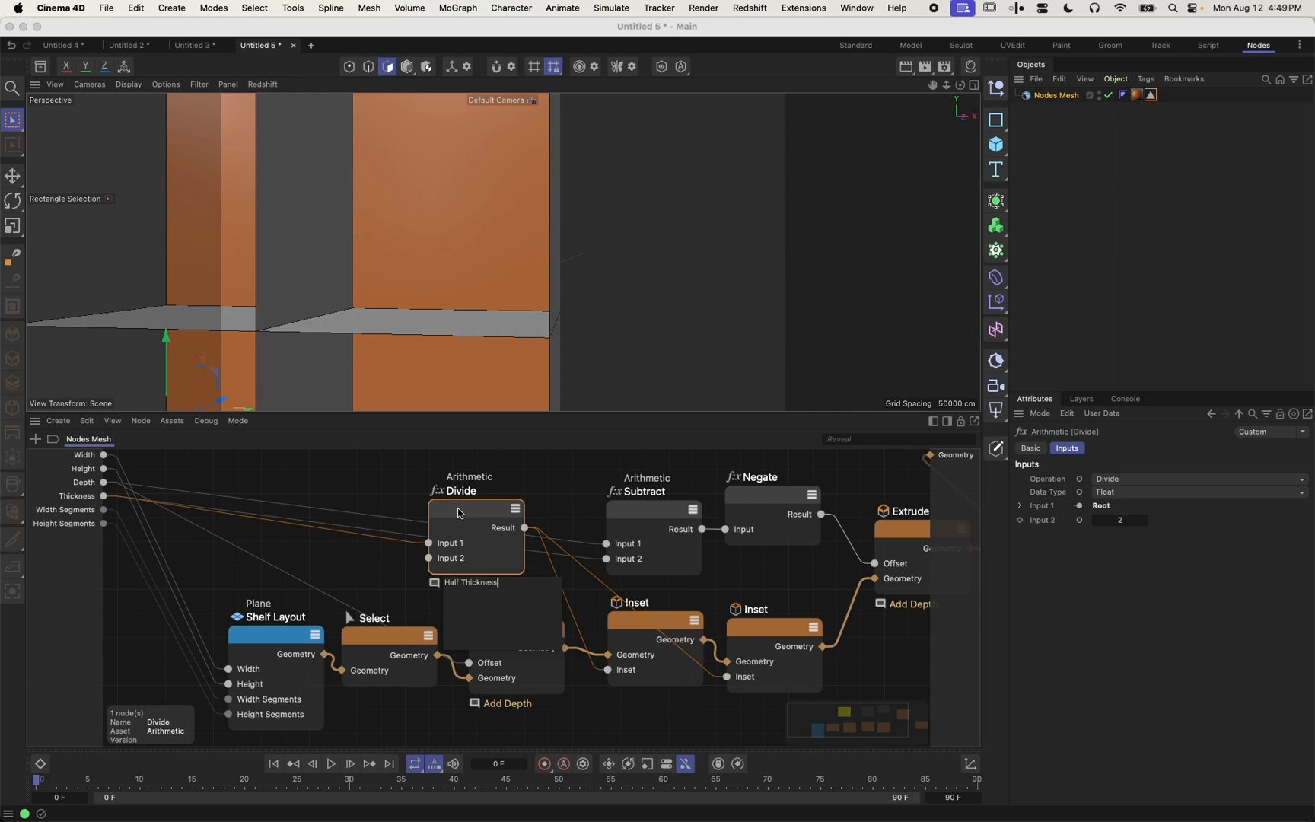
key("Return")
Set the Nodes Mesh's Thickness input to 1
left_click(67, 585)
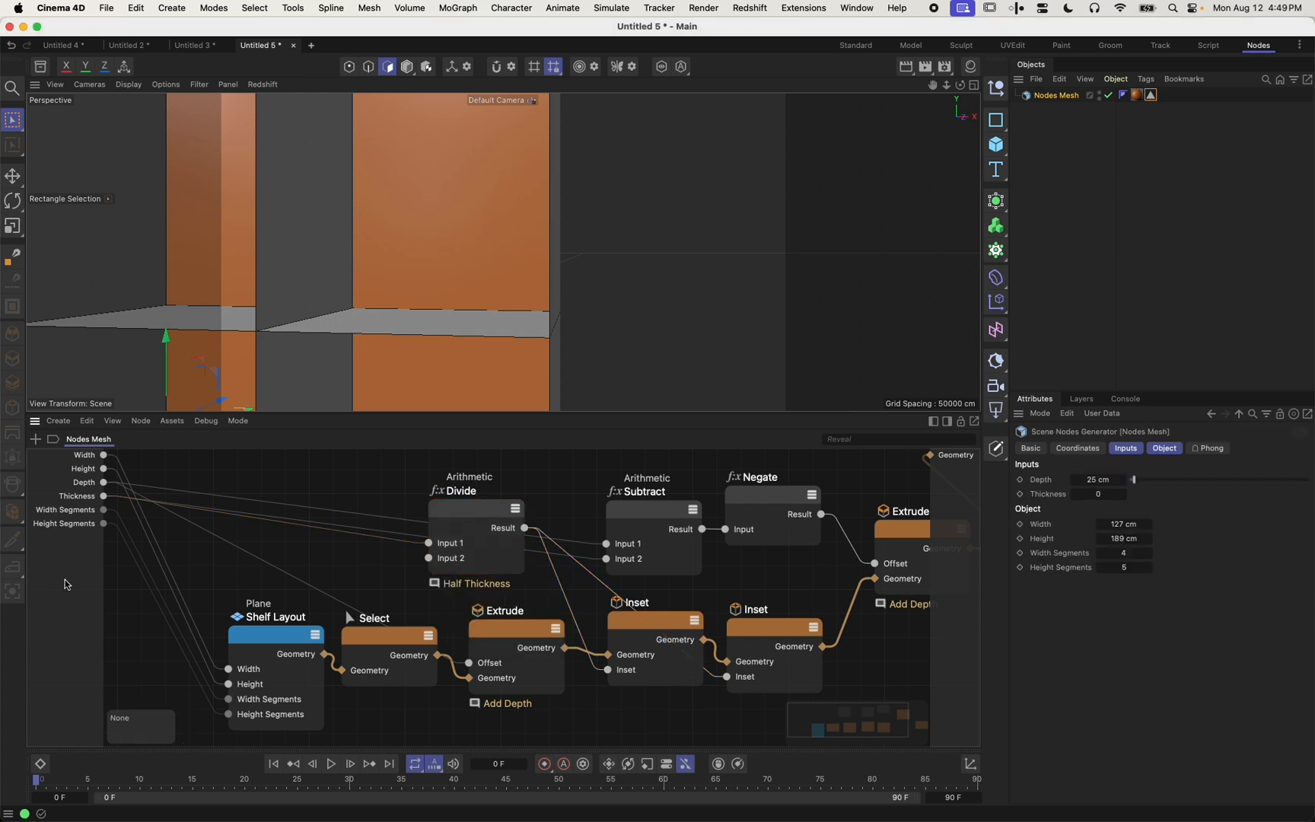
left_click(1094, 495)
key("Return")
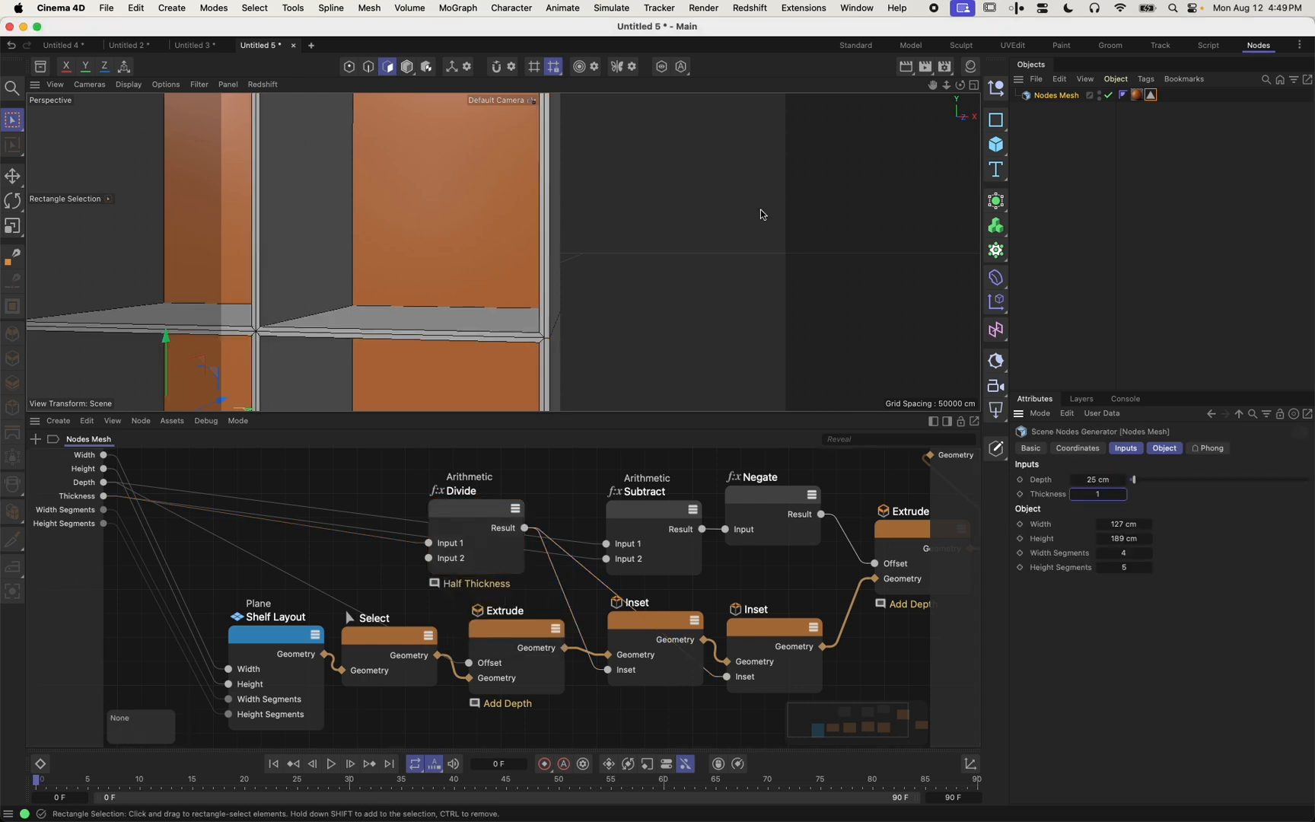
Open the resource editor for the Nodes Mesh's root inputs
left_click_drag(760, 208, 549, 258, "alt")
right_click_drag(549, 258, 451, 302, "alt")
left_click_drag(450, 301, 523, 289, "alt")
right_click_drag(537, 250, 504, 254, "alt")
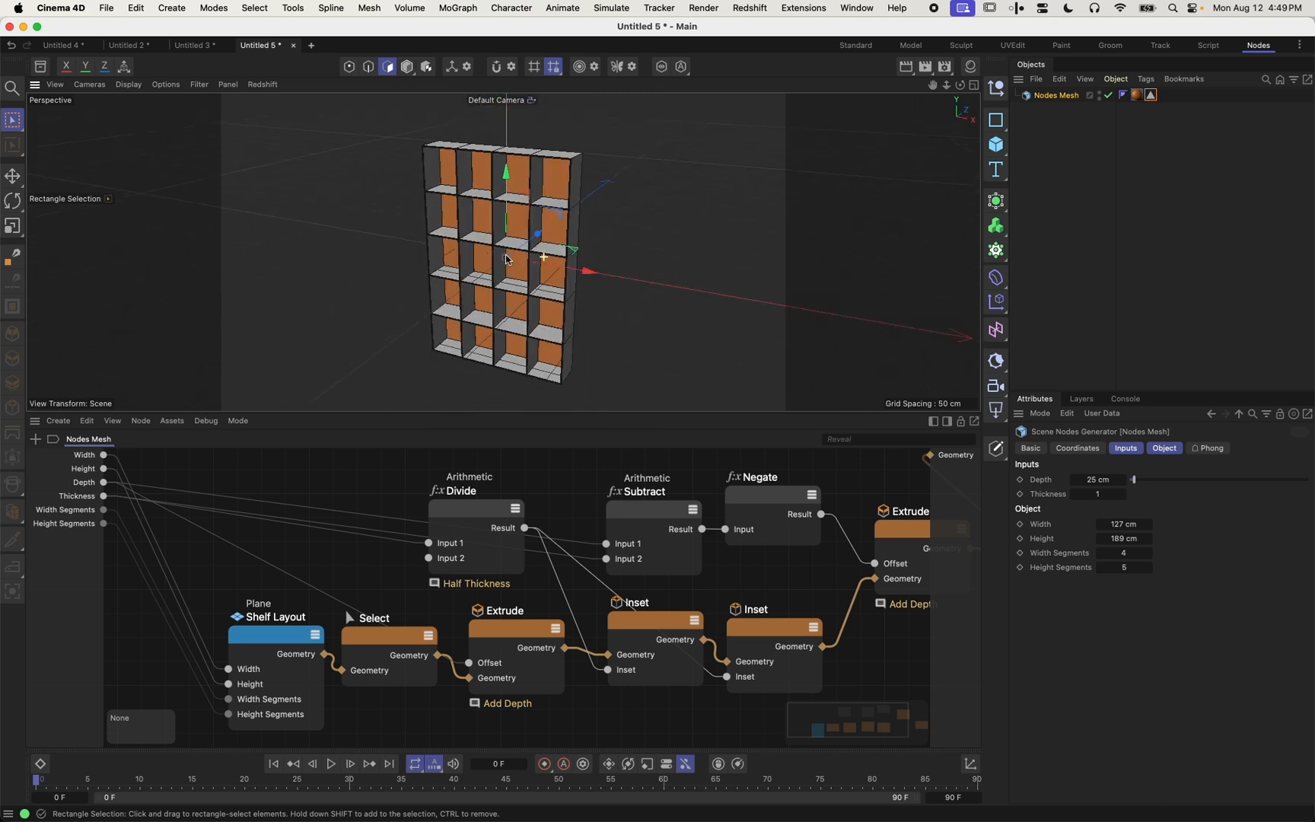
left_click_drag(504, 271, 502, 291, "alt")
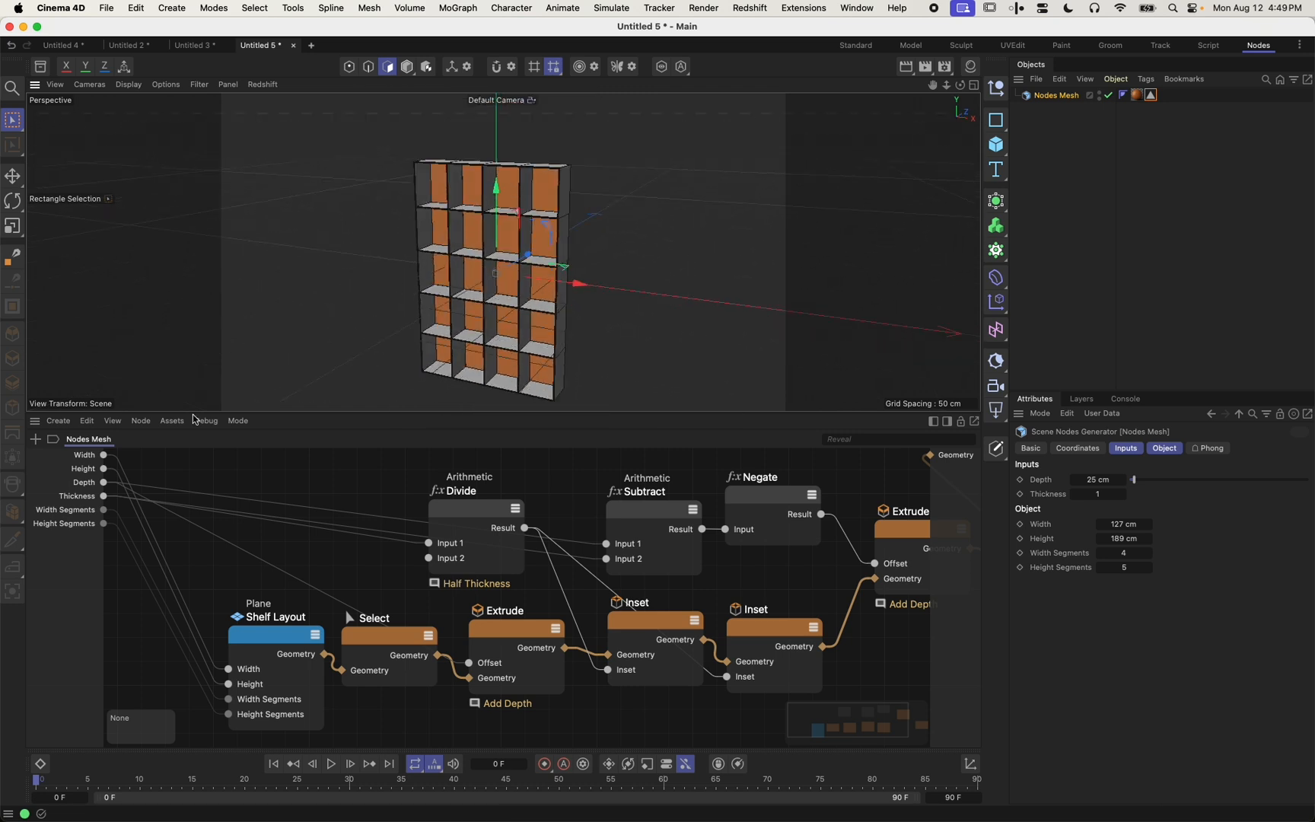
right_click(78, 556)
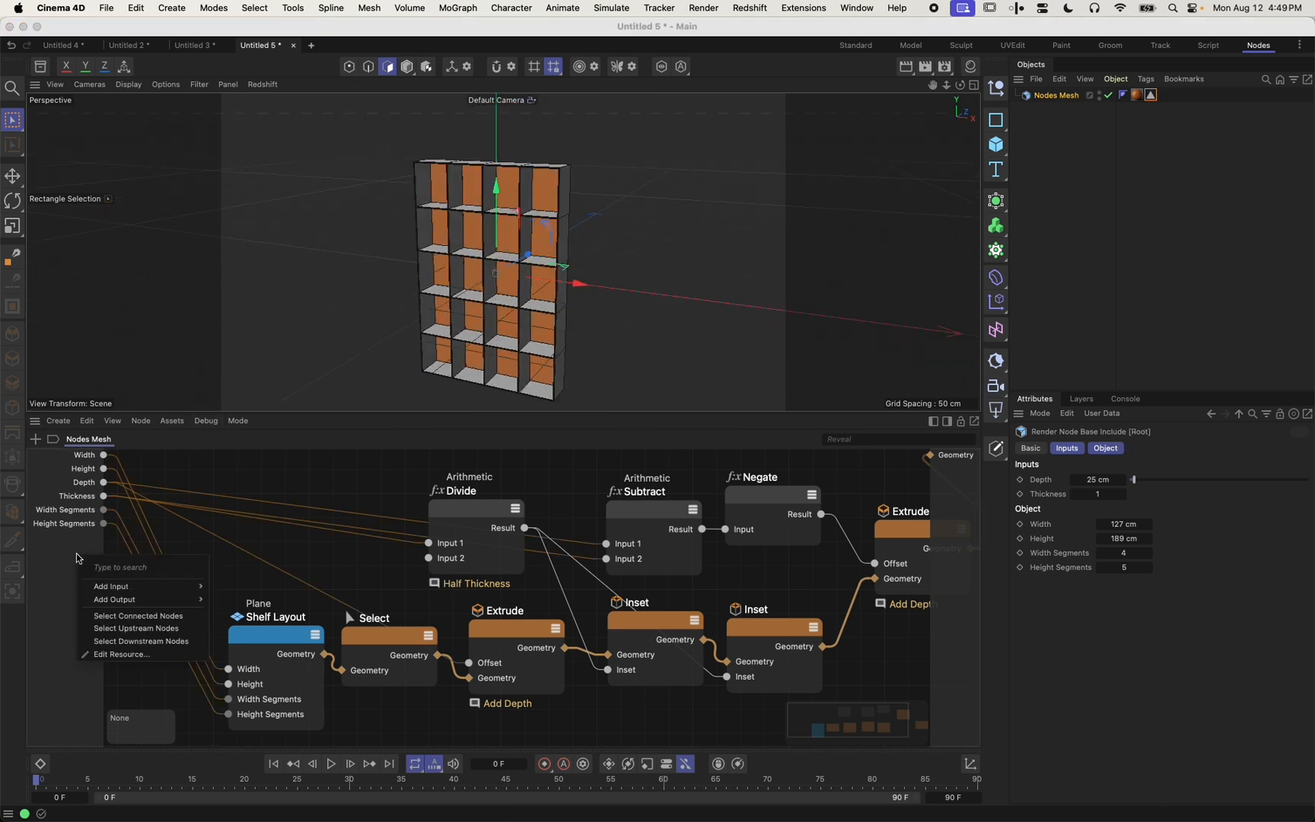
left_click(140, 659)
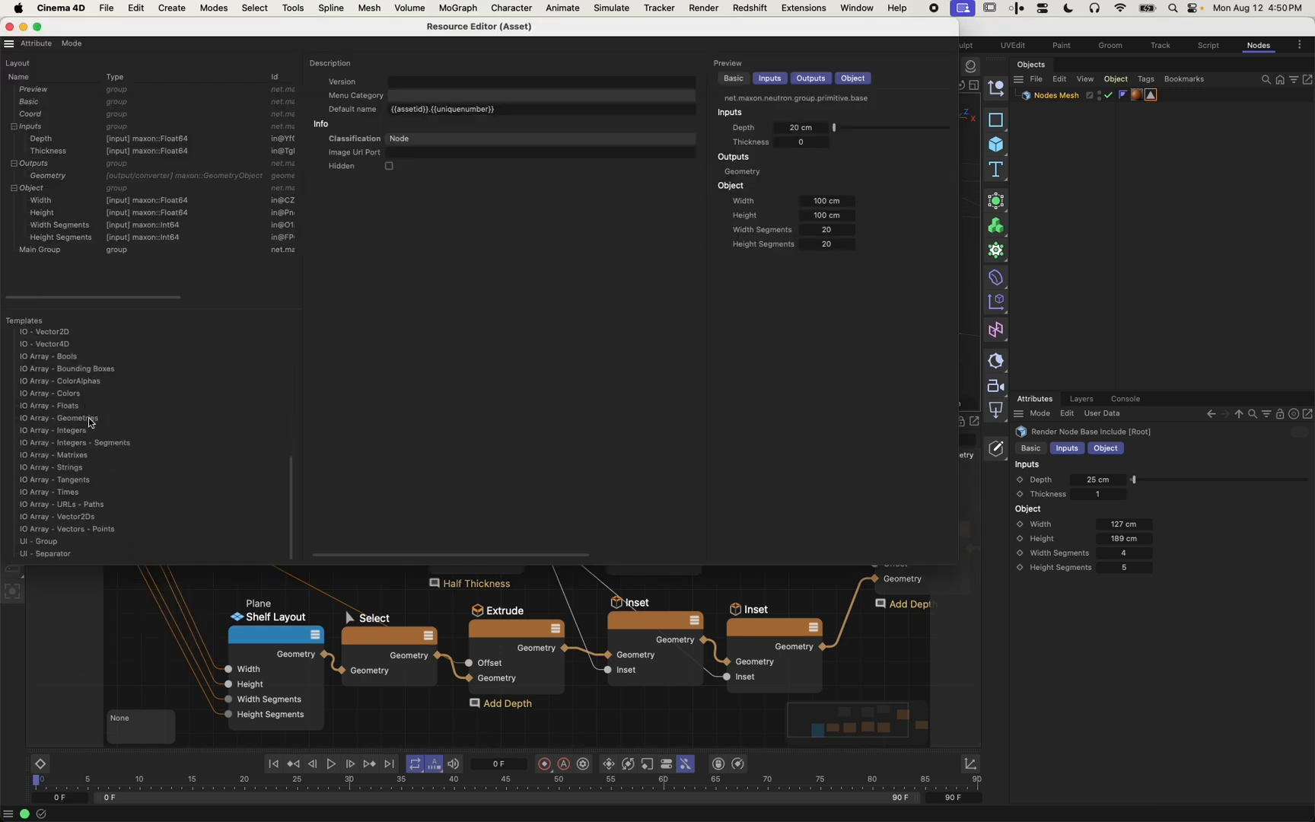
Move the Depth and Thickness inputs into the Object group, between Height and Width Segments
left_click(44, 200)
left_click(45, 212)
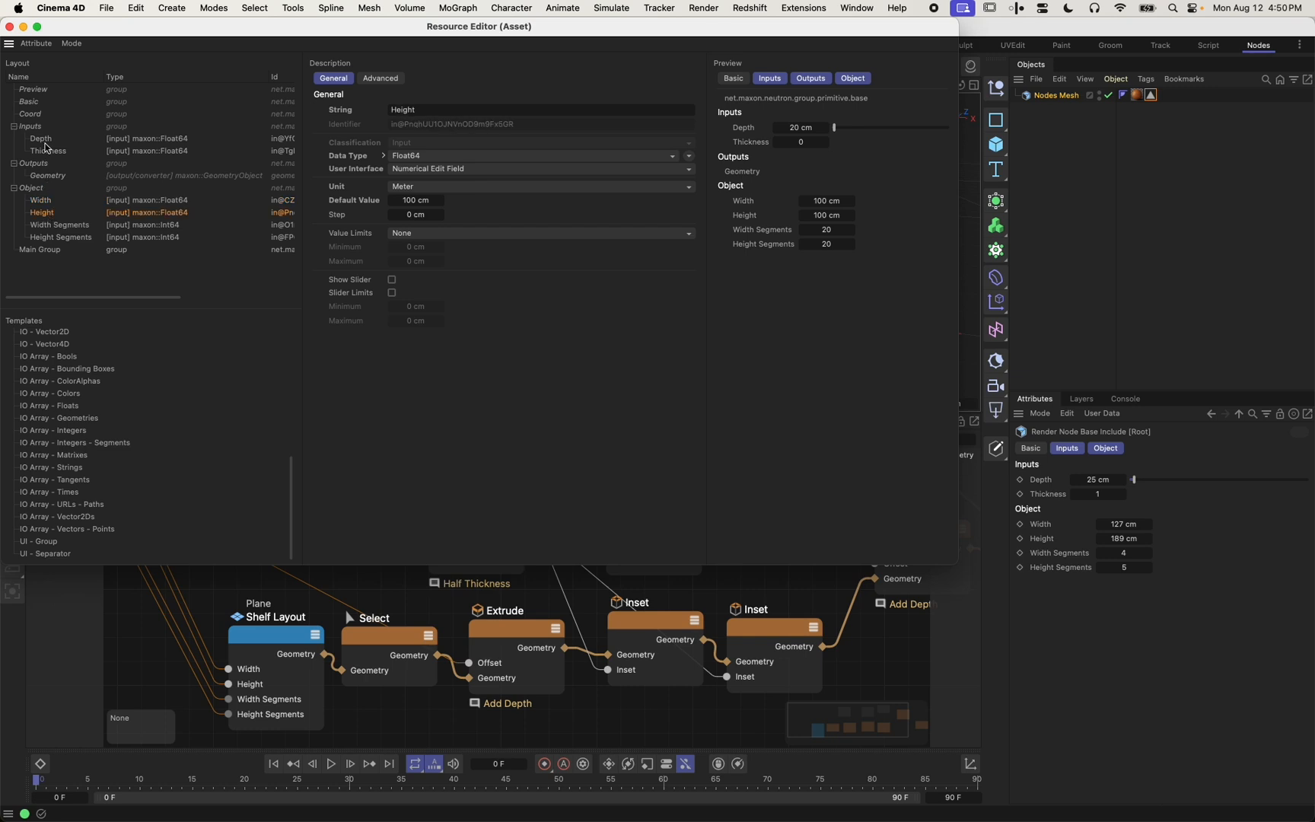
mouse_move(44, 138)
left_mouse_down()
mouse_move(48, 218)
mouse_move(48, 134)
left_mouse_up()
left_click(56, 152)
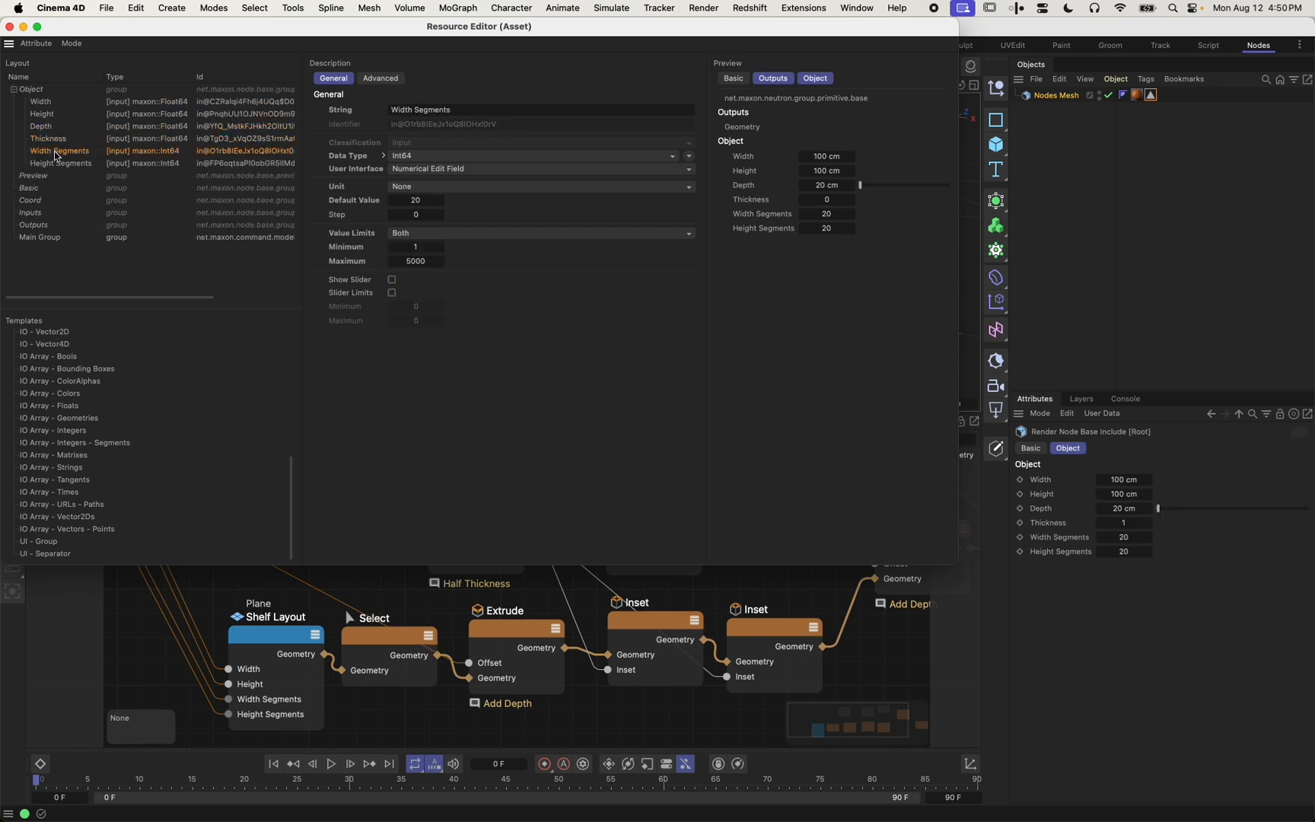
double_click(67, 152)
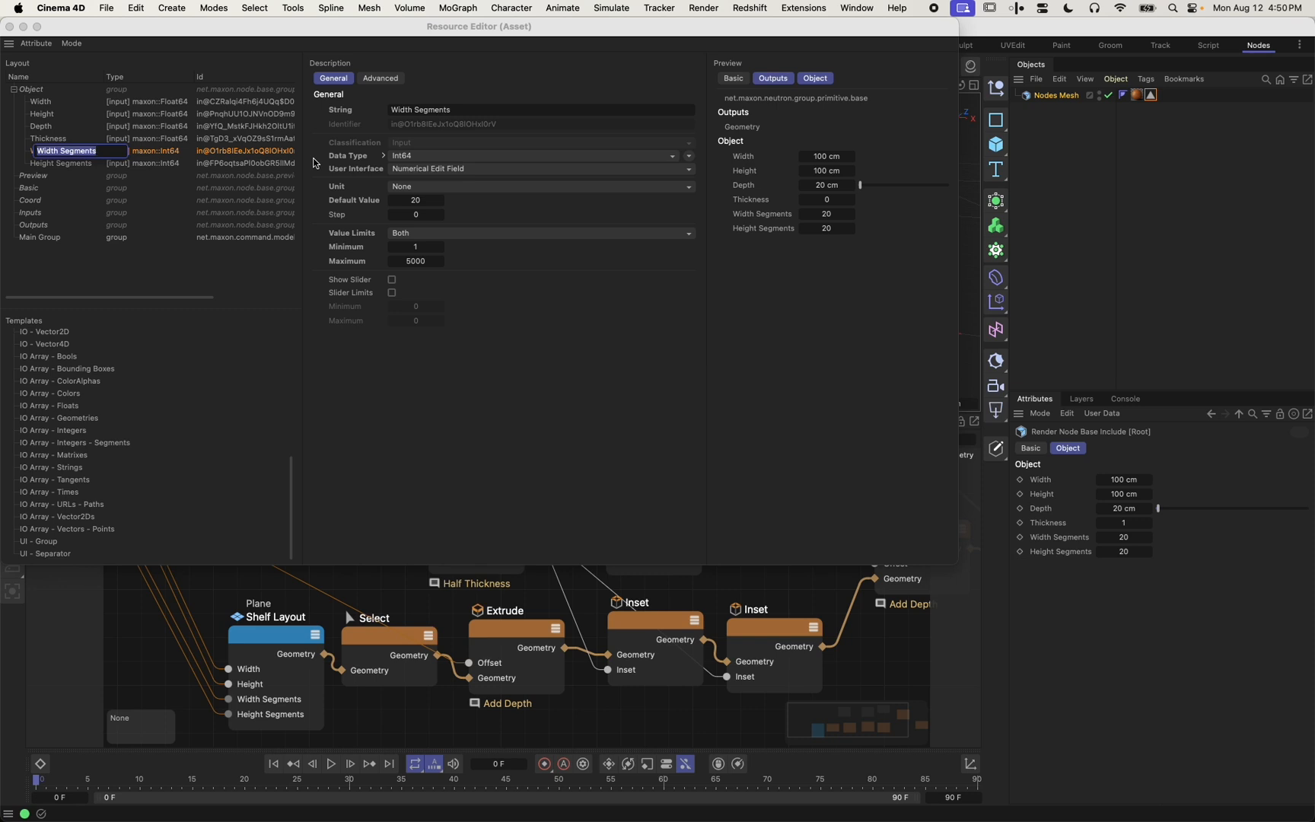
type("C")
key("Return")
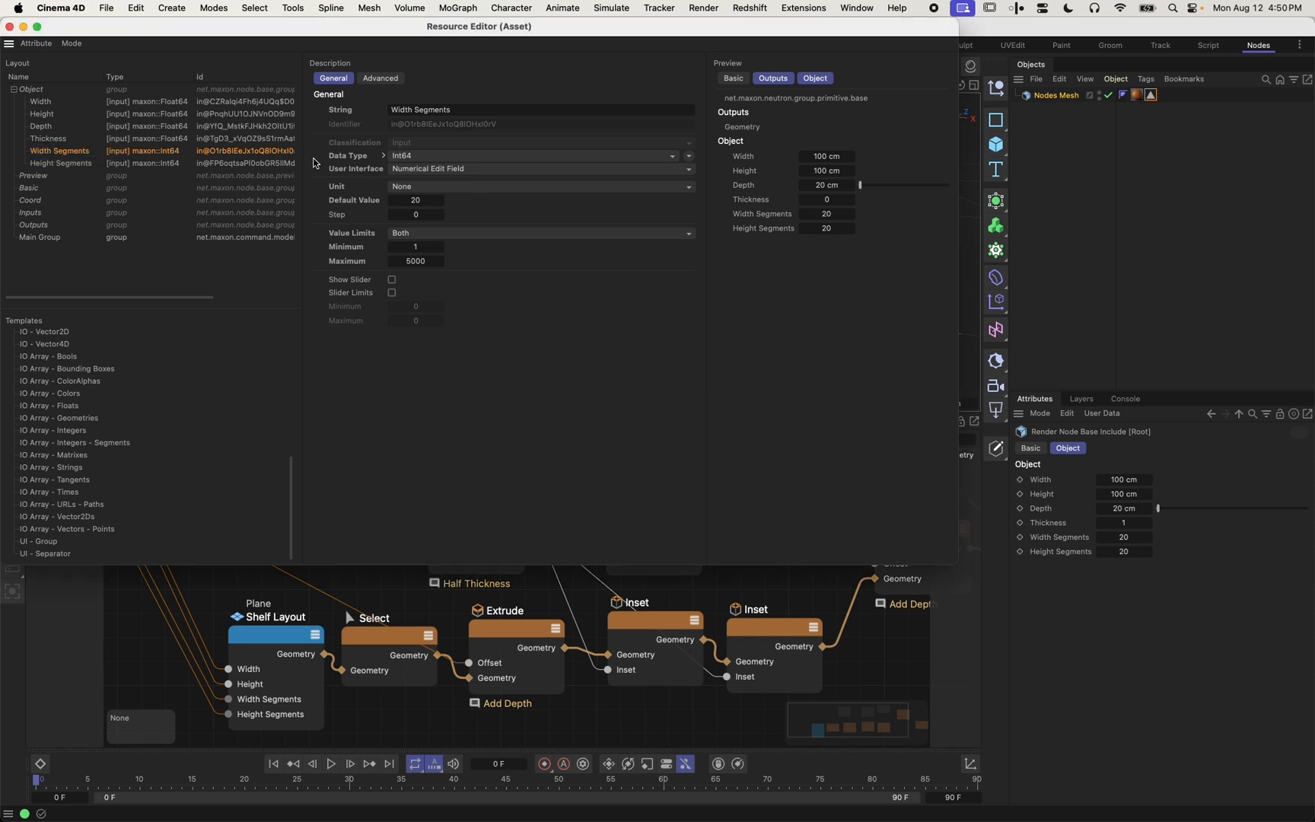
Set the Step of the Width, Height and Depth inputs together to 1 cm
left_click(41, 102)
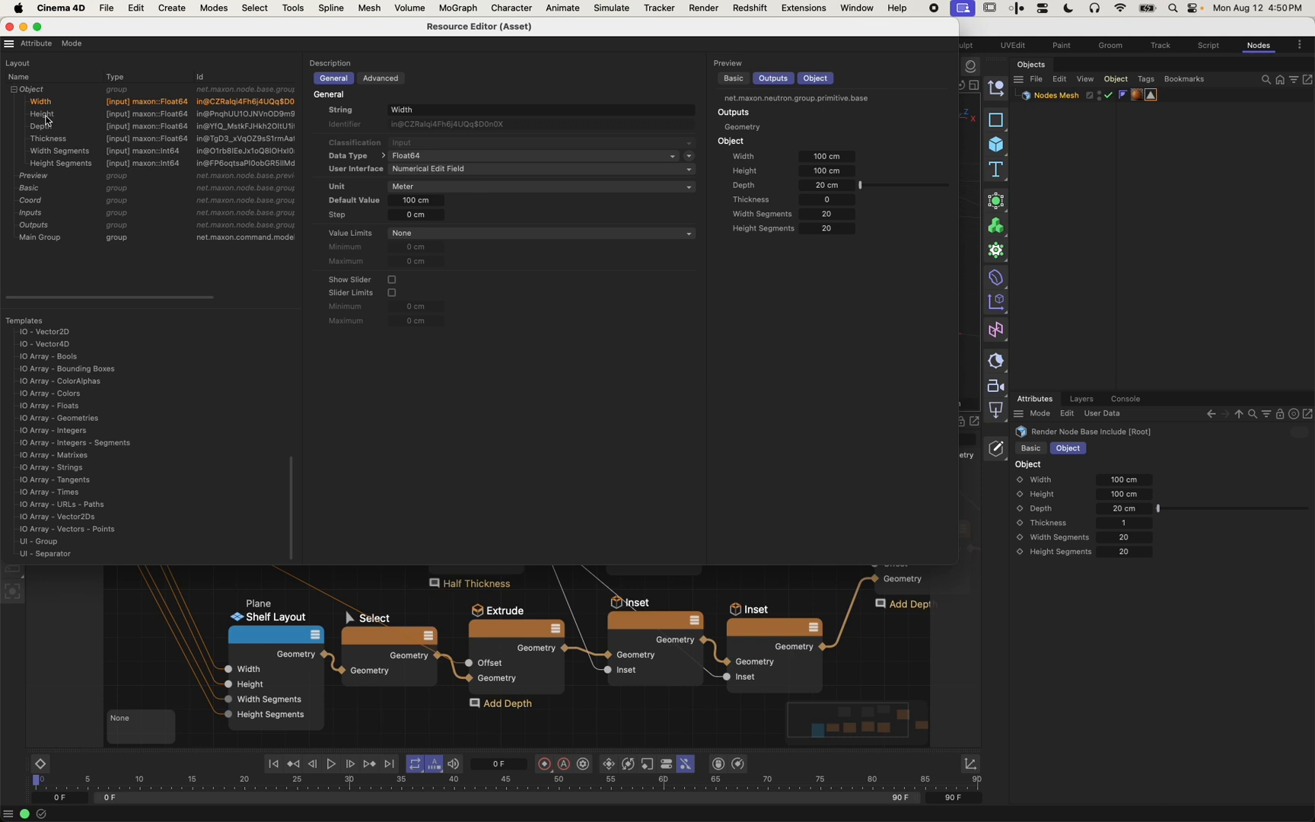
left_click(44, 115)
left_click(41, 102, "shift")
left_click(42, 126, "shift")
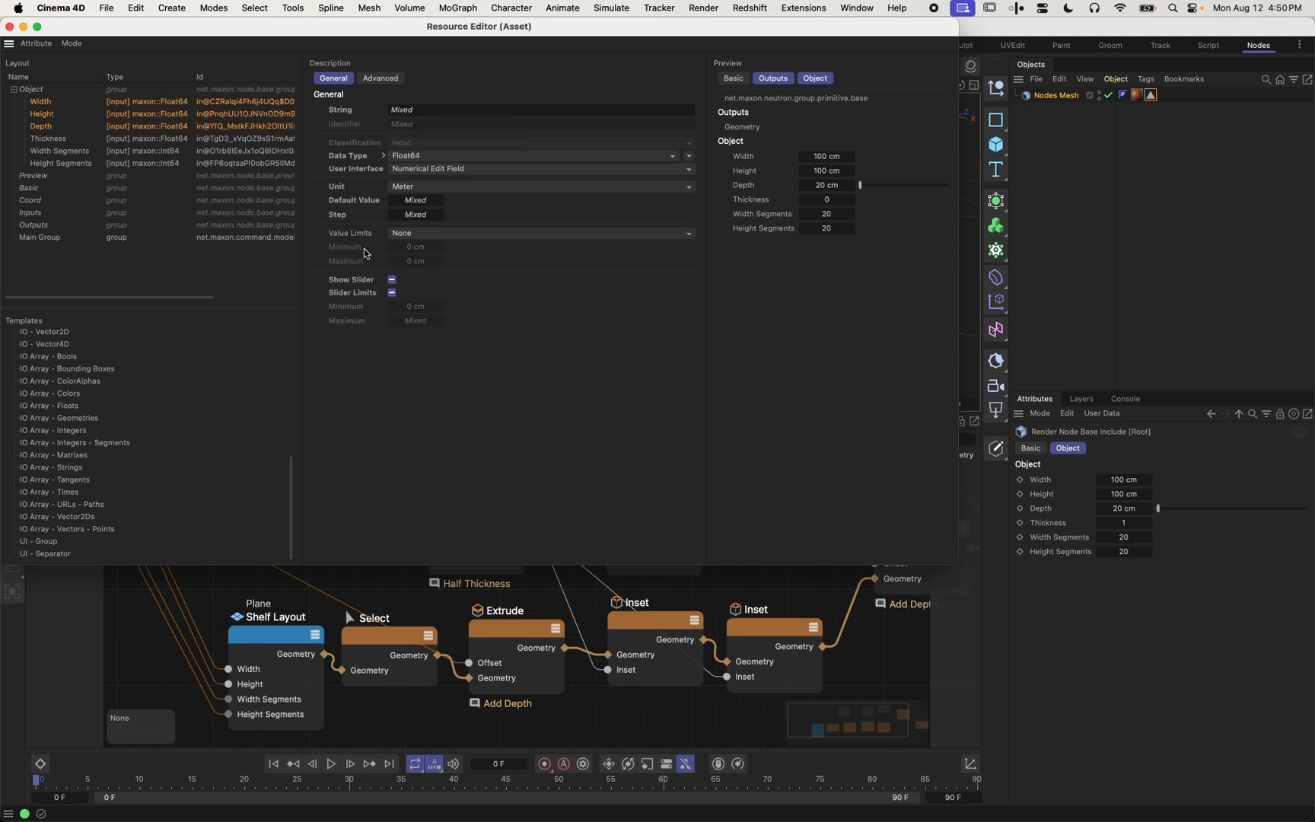
left_click(413, 217)
Change the Thickness input's unit to Meter, with a default value of 2 cm and a step of 0.1 cm
left_click(49, 140)
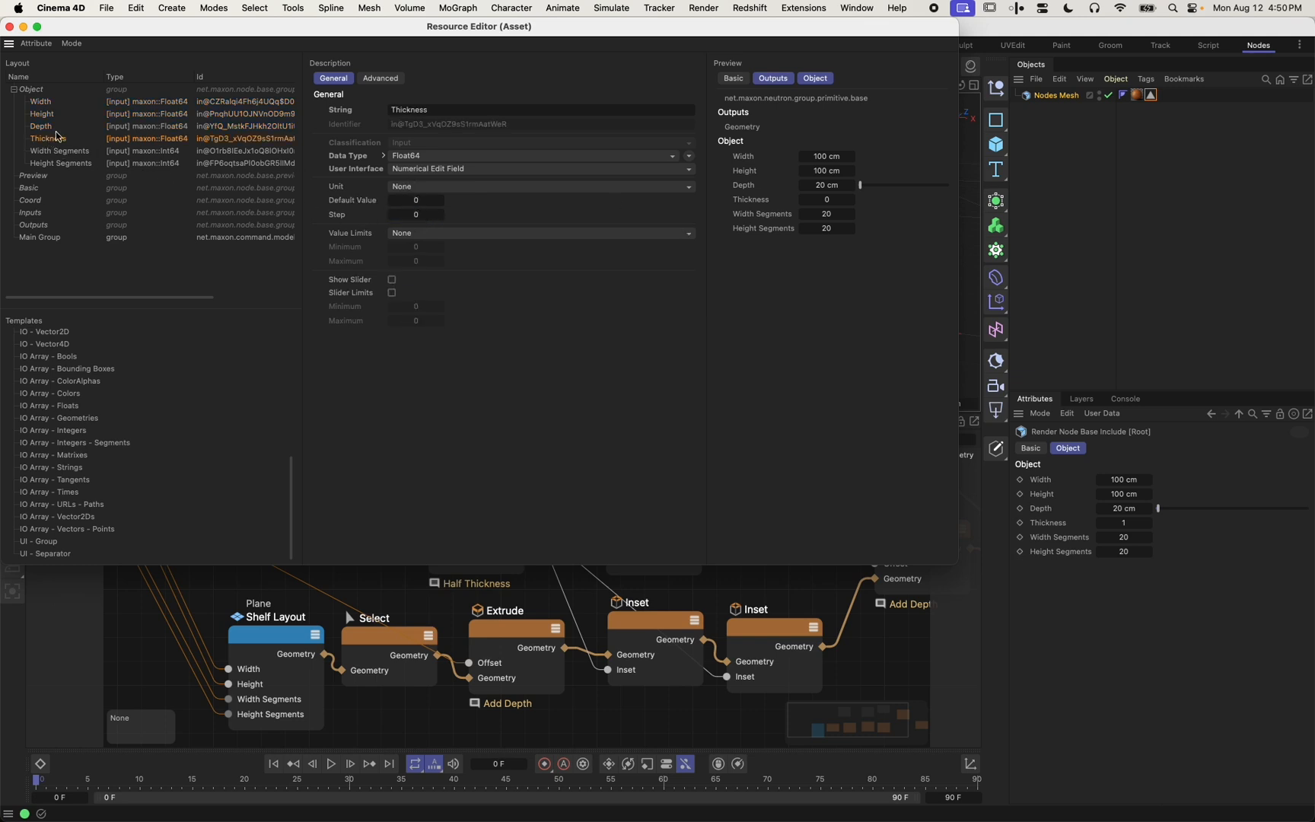
left_click(455, 187)
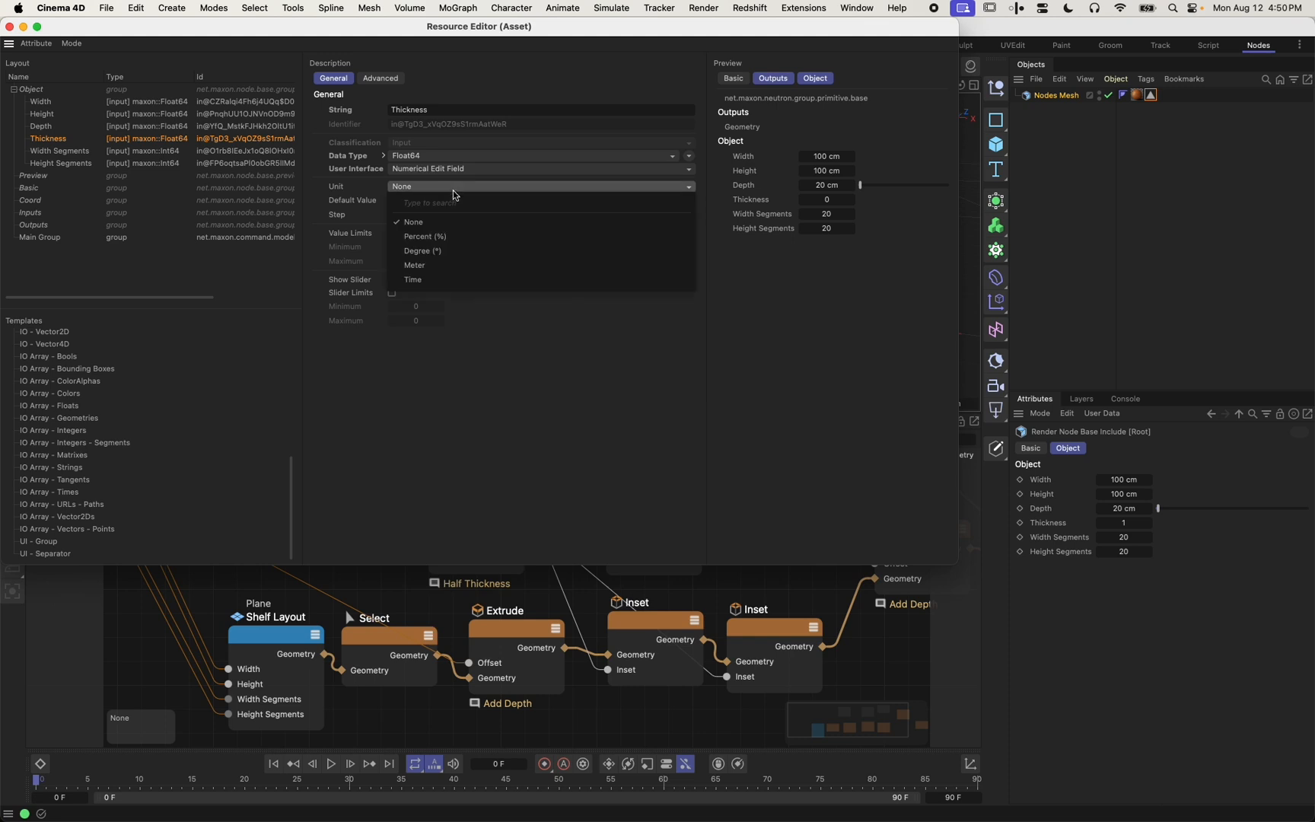
left_click(443, 266)
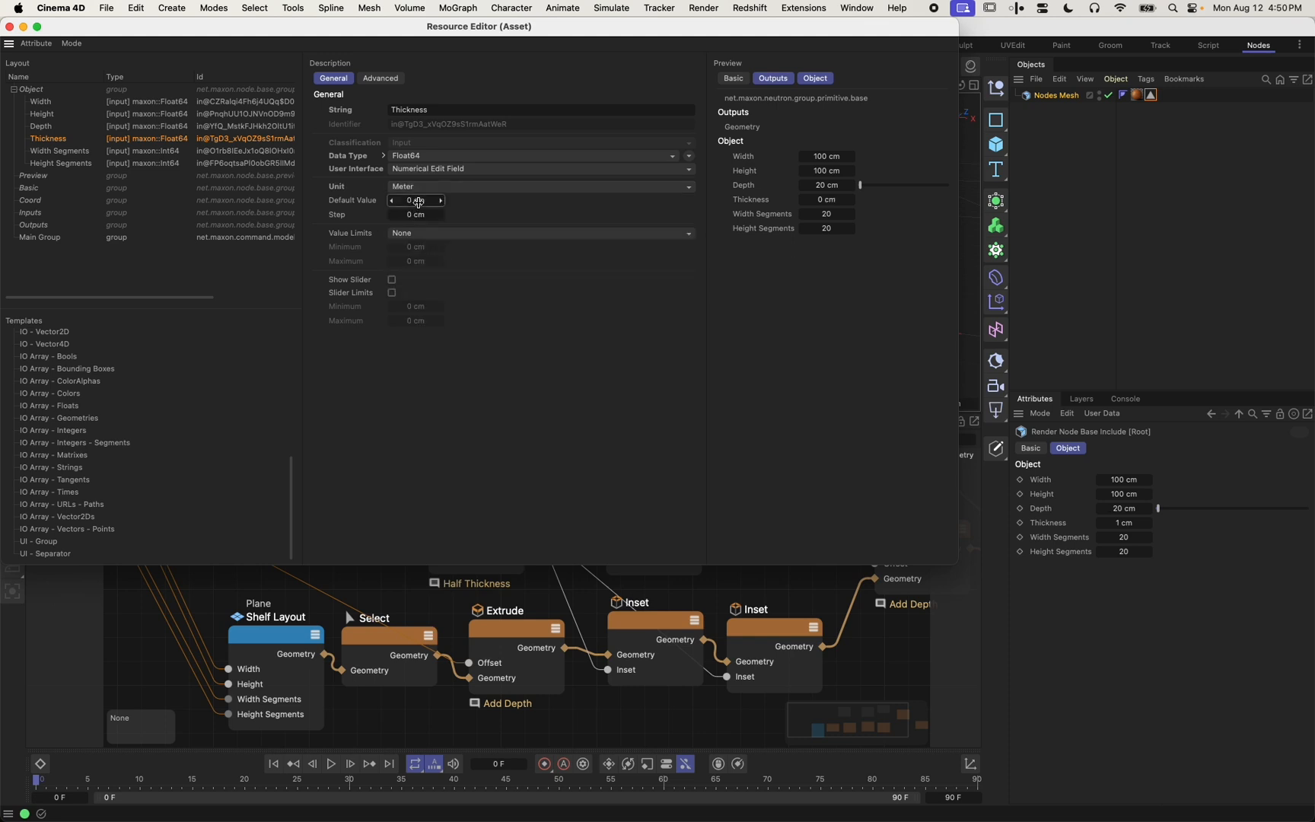
left_click(412, 201)
type("2")
left_click(443, 215)
key("BackSpace")
type(".1")
Set the default value to 1 for Width Segments and 6 for Height Segments
left_click(55, 150)
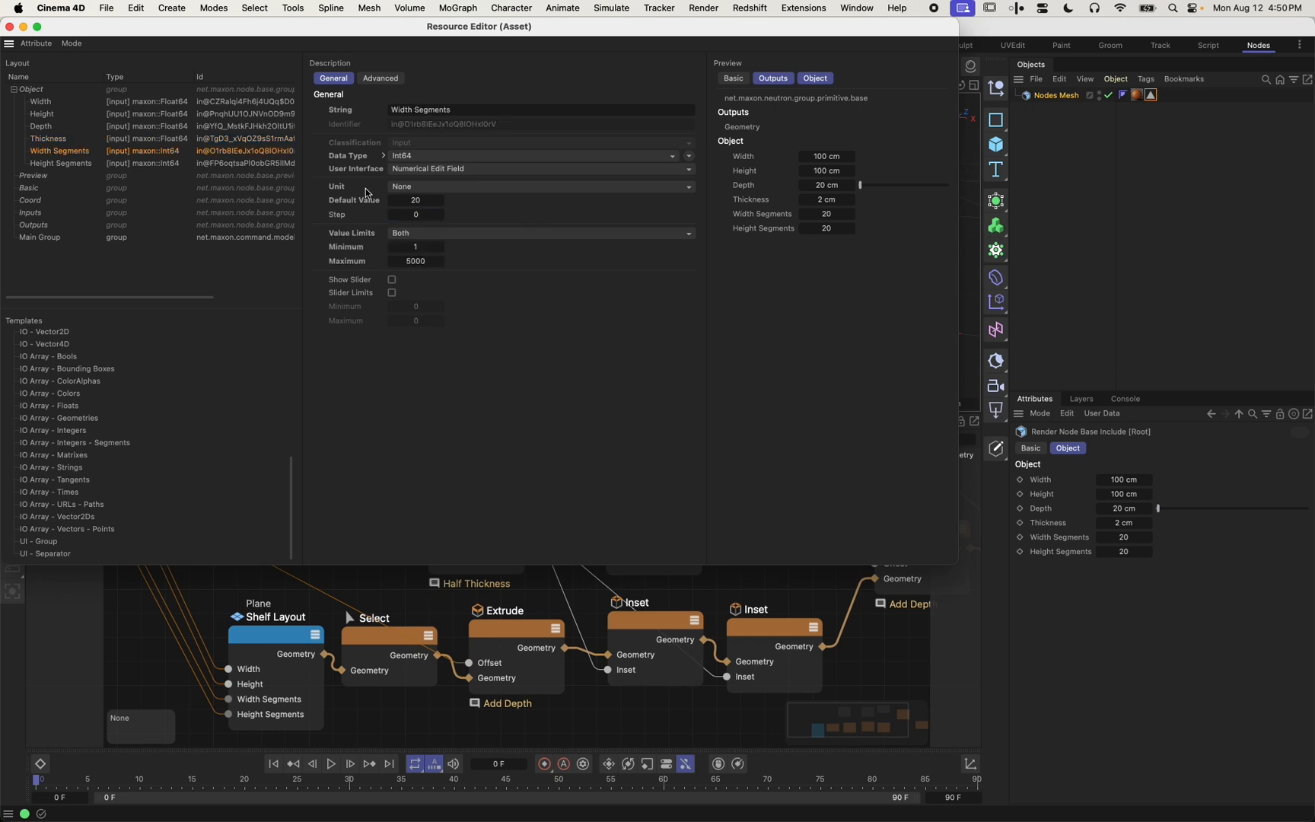
left_click(412, 201)
left_click(55, 163)
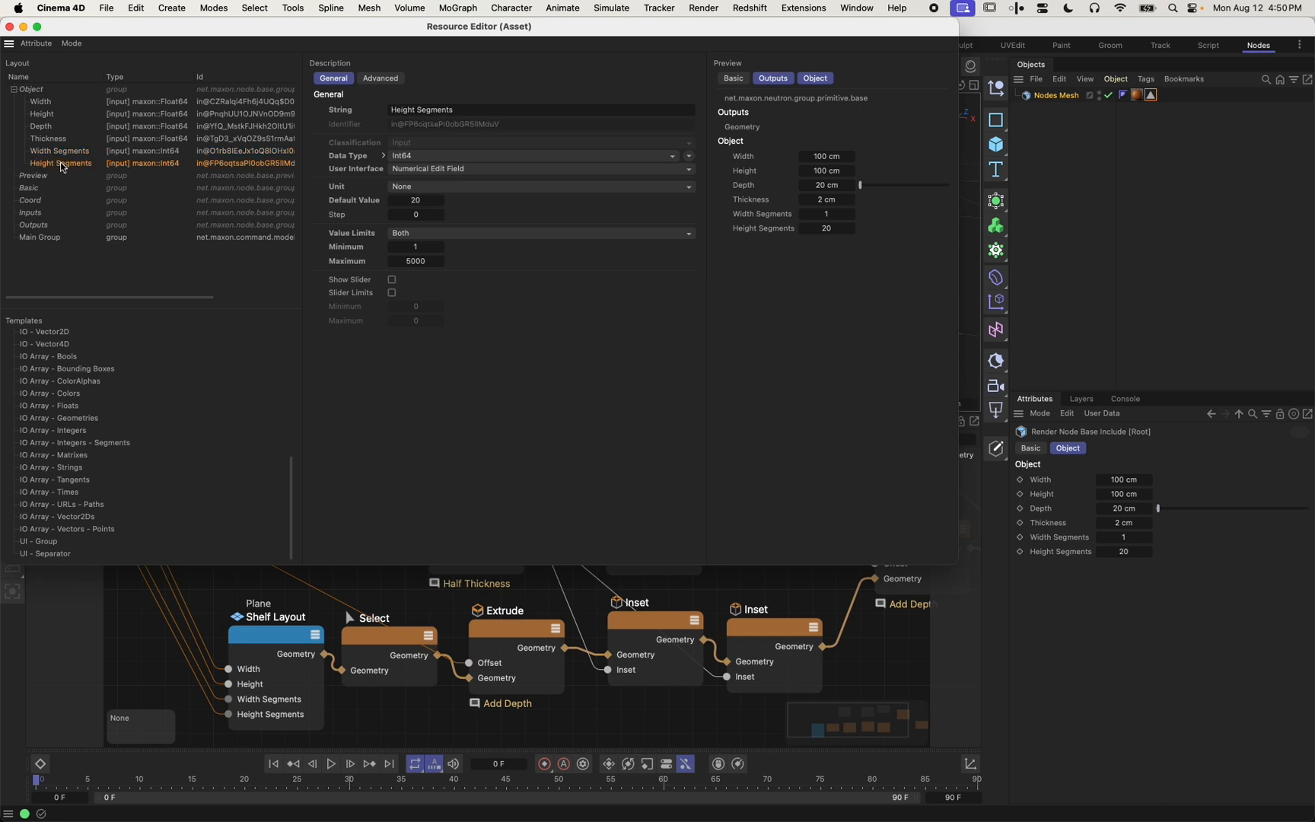
left_click(412, 201)
type("6")
key("Return")
Set the Height input's default value to 200 cm
left_click(43, 102)
left_click(45, 114)
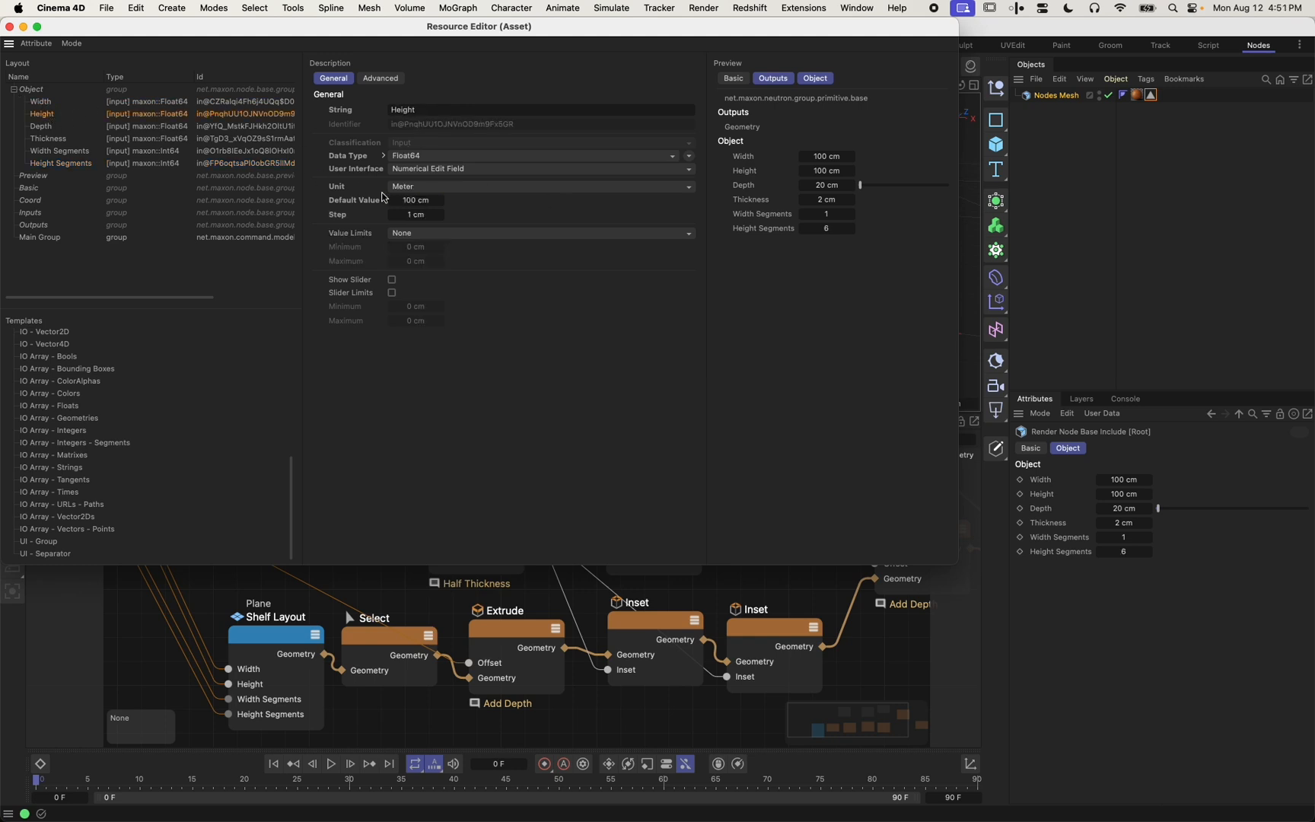
left_click(407, 201)
type("200")
key("Return")
Set the Depth input's default value to 50 cm and turn off its slider and slider limits
left_click(41, 127)
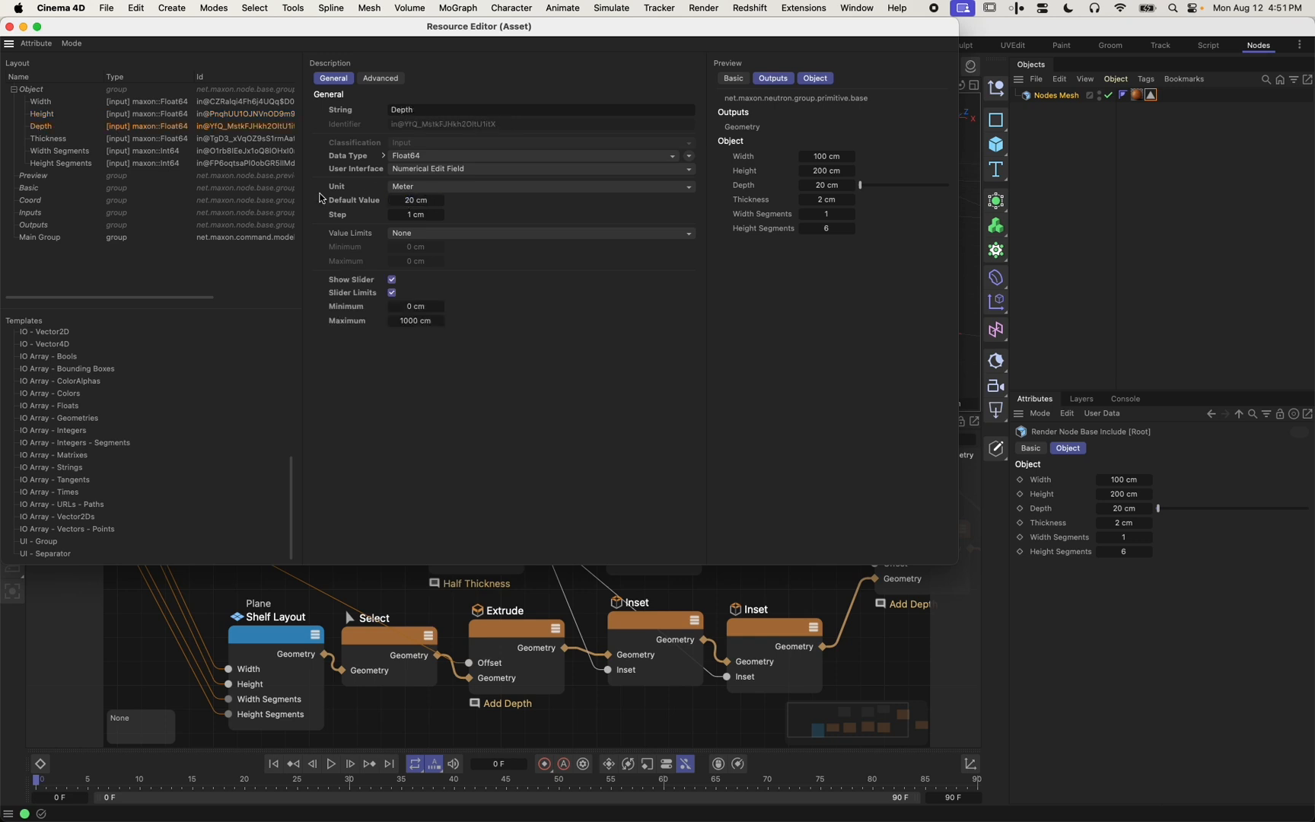
left_click(399, 200)
type("50")
key("Return")
left_click(41, 127)
left_click(393, 280)
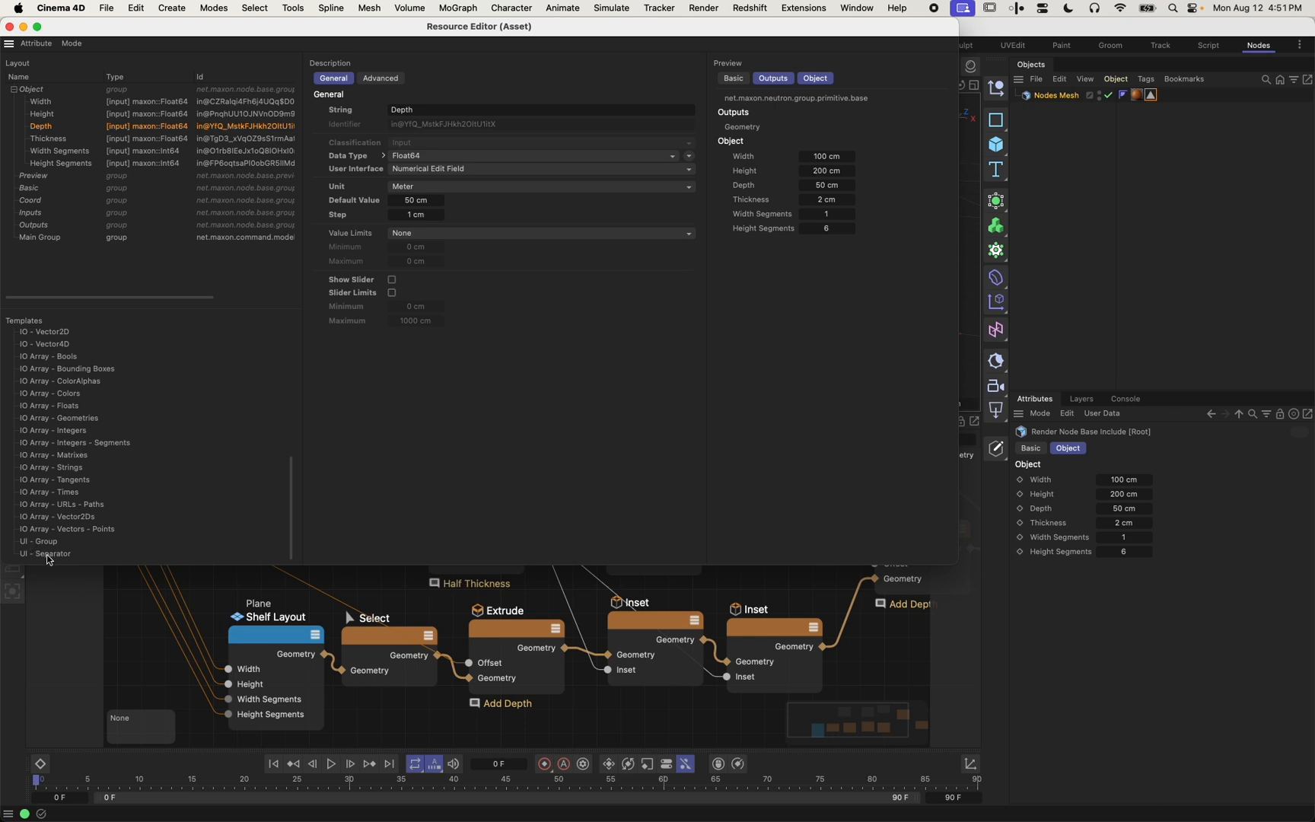
Add a separator between the Thickness and Width Segments inputs and close the resource editor
left_click_drag(47, 561, 68, 150)
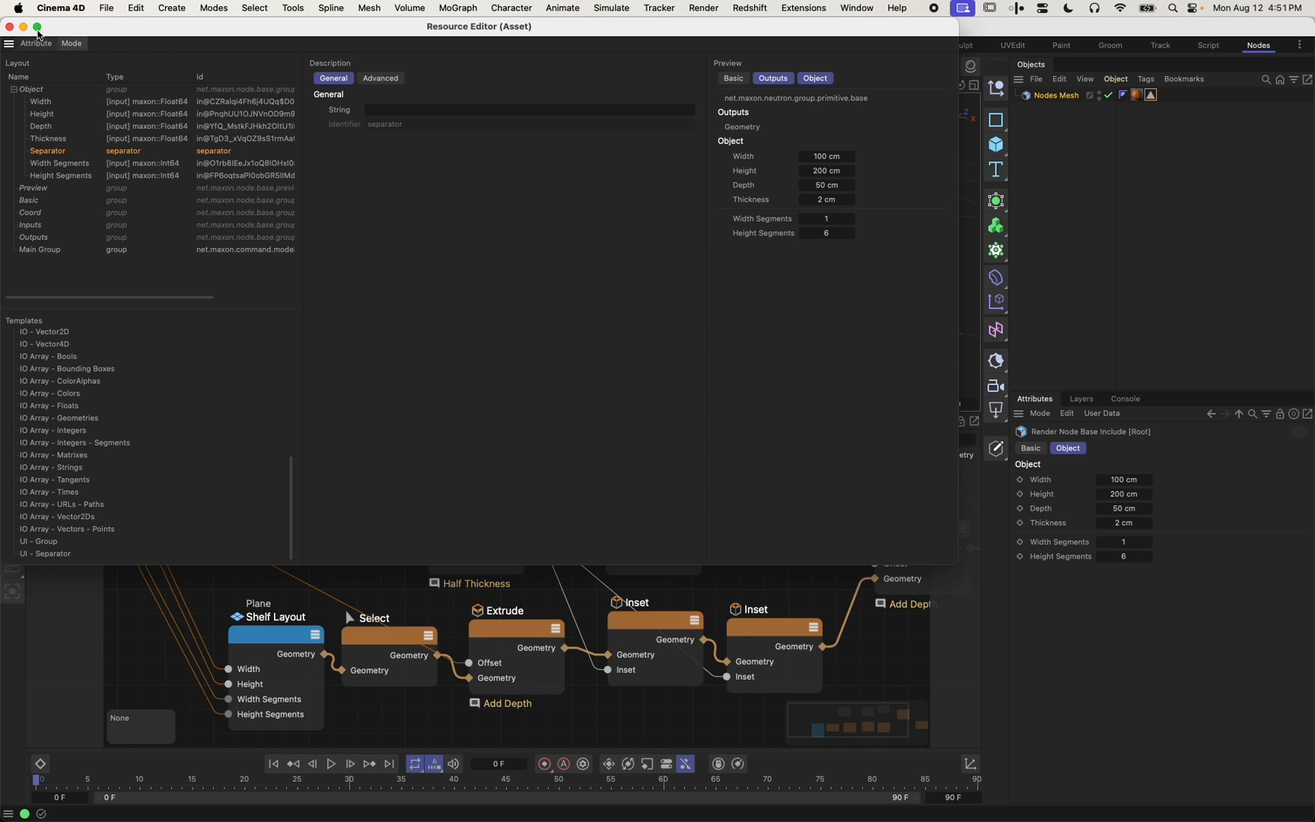
left_click(9, 27)
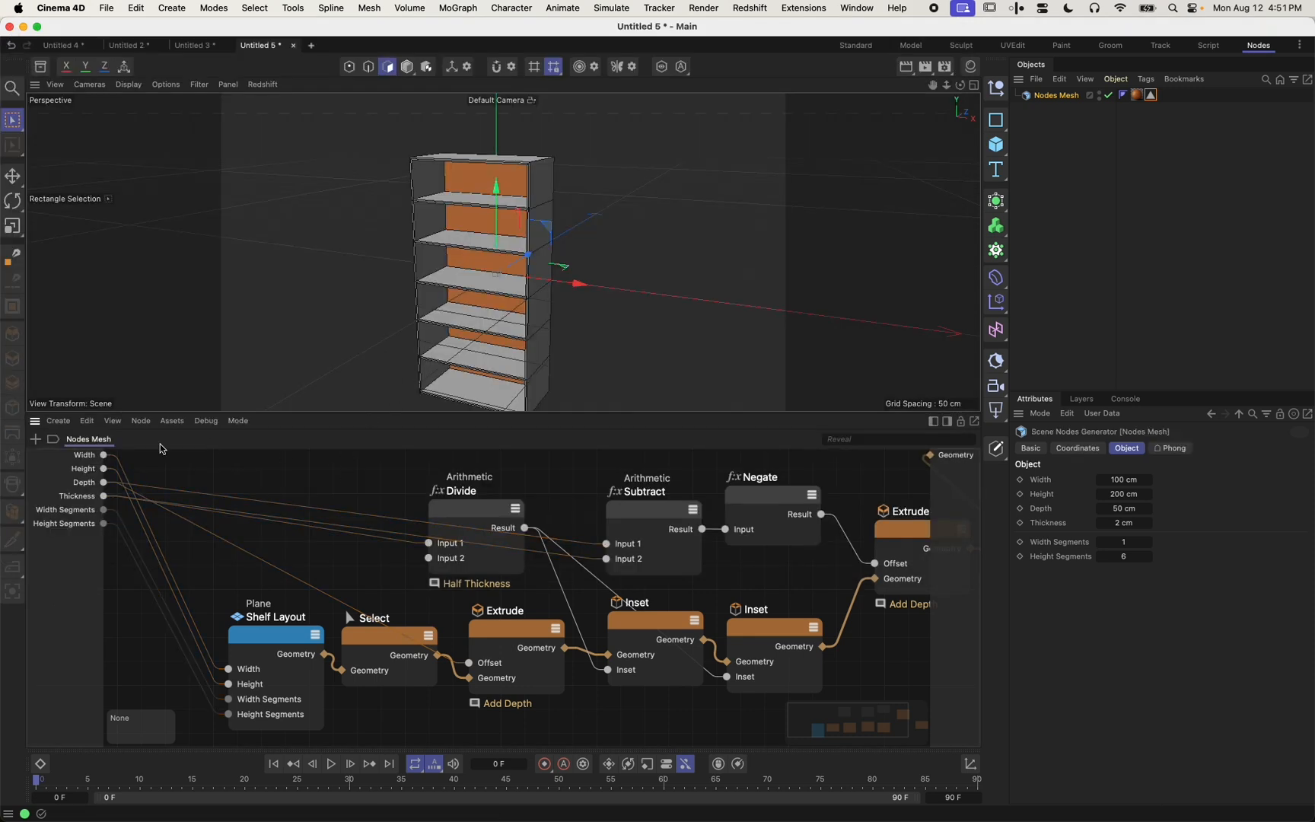
Rename the Nodes Mesh object to Bookcase
double_click(1052, 95)
type("Bookcase")
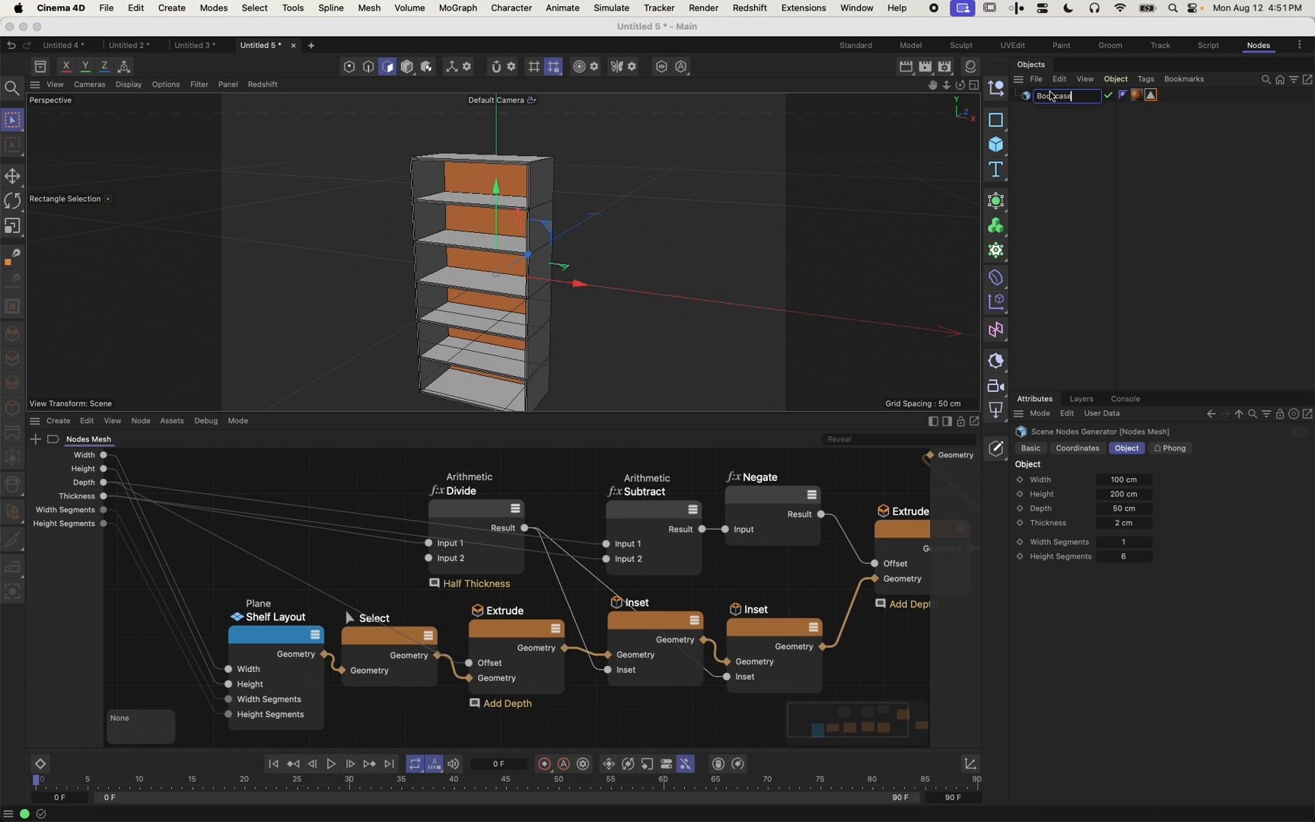
key("Return")
Move the Store Selection node down out of the way and connect the last Extrude's Geometry directly to the root Geometry output
scroll(792, 590, "right", 8)
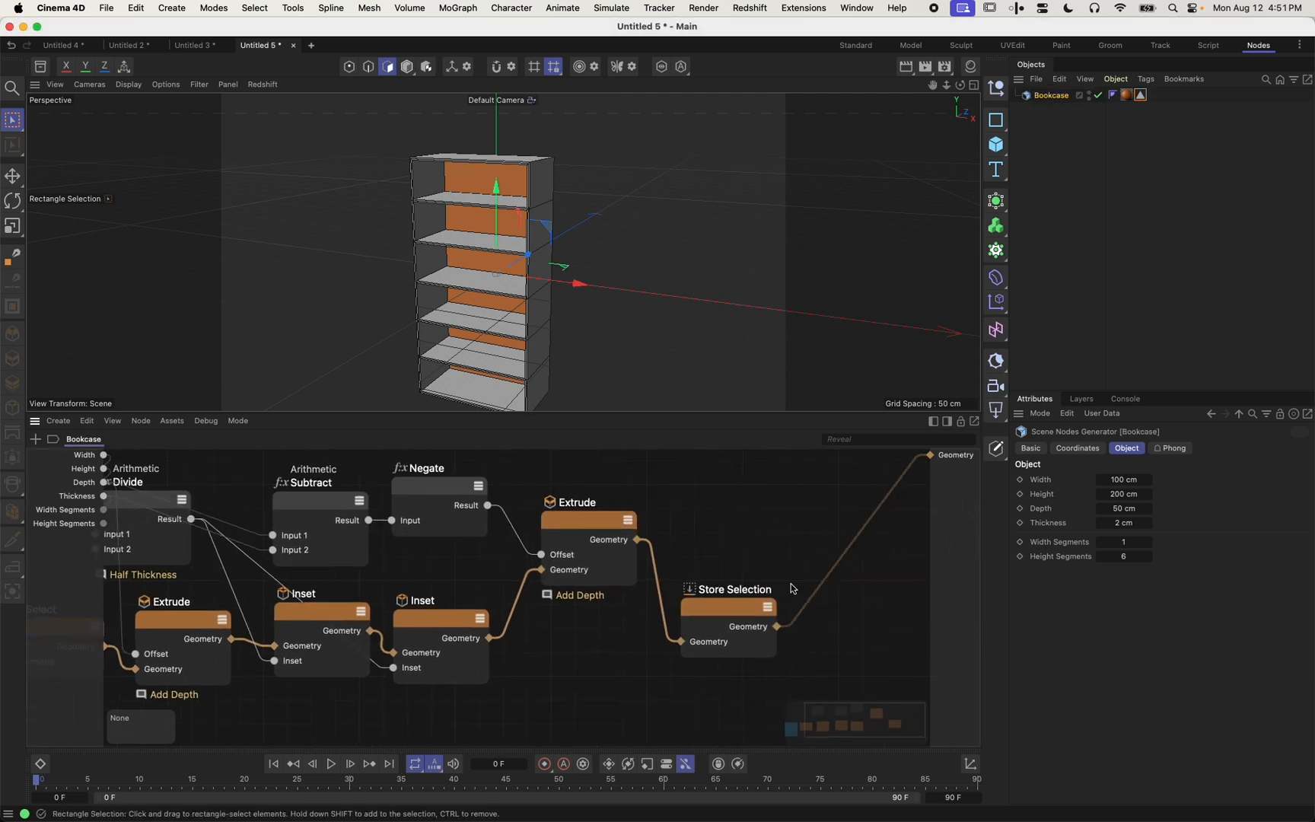
left_click(699, 502)
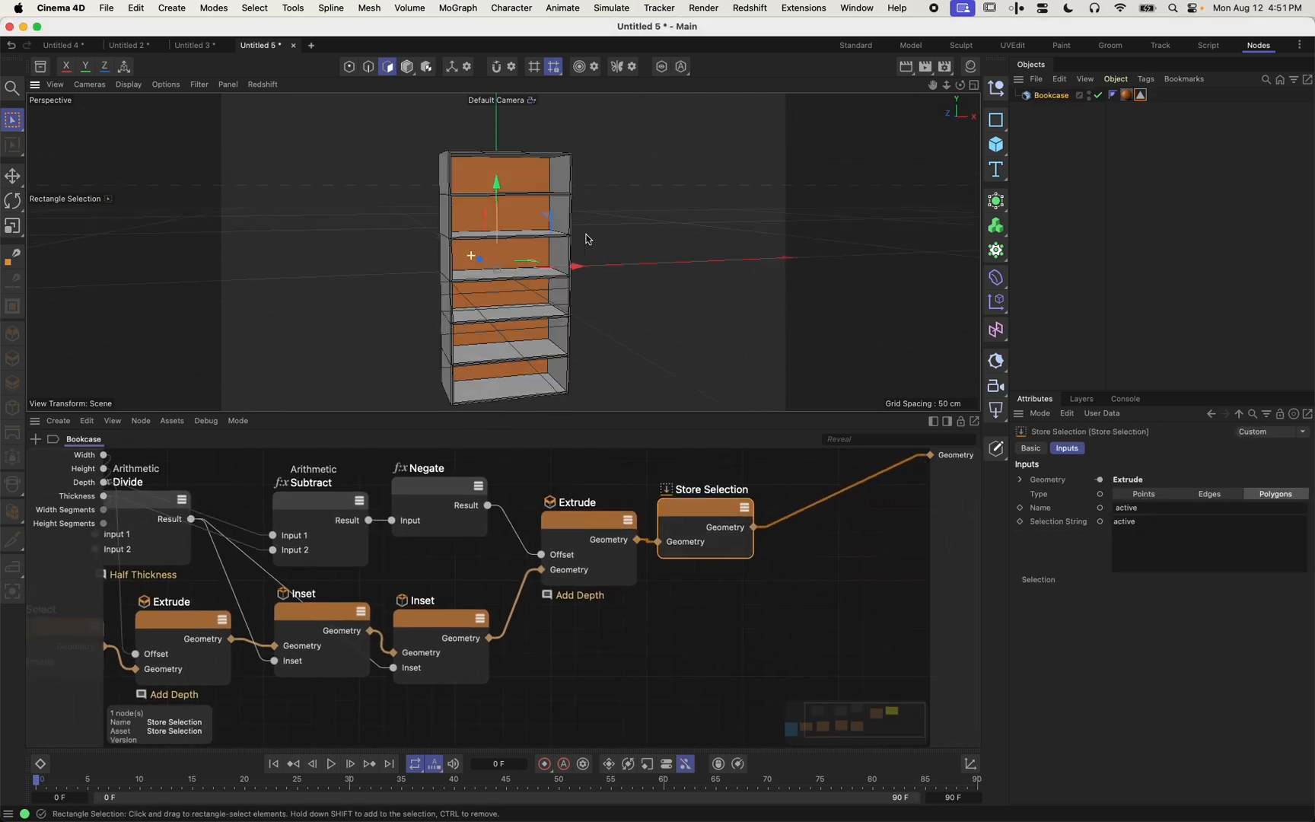
left_click_drag(587, 243, 639, 252, "alt")
left_click_drag(718, 517, 737, 599)
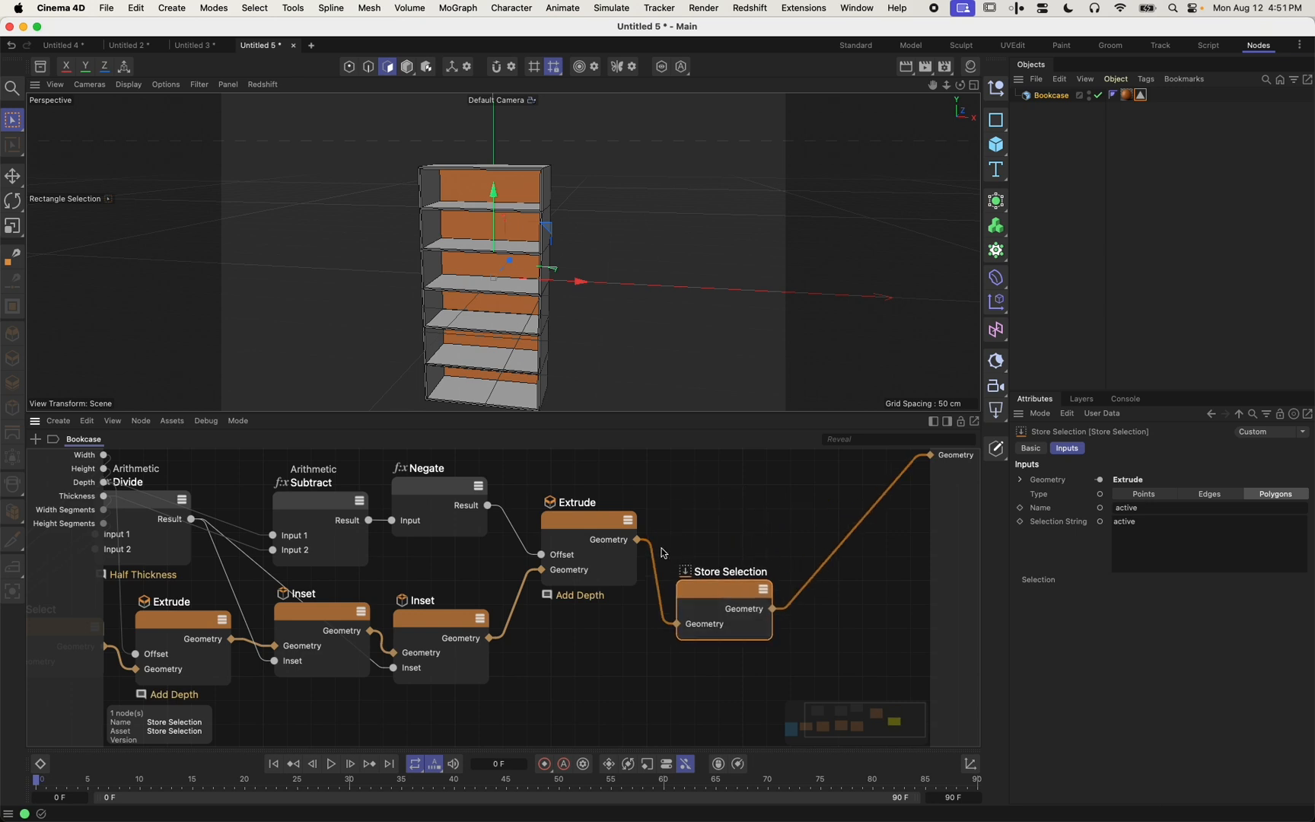
left_click_drag(637, 540, 930, 454)
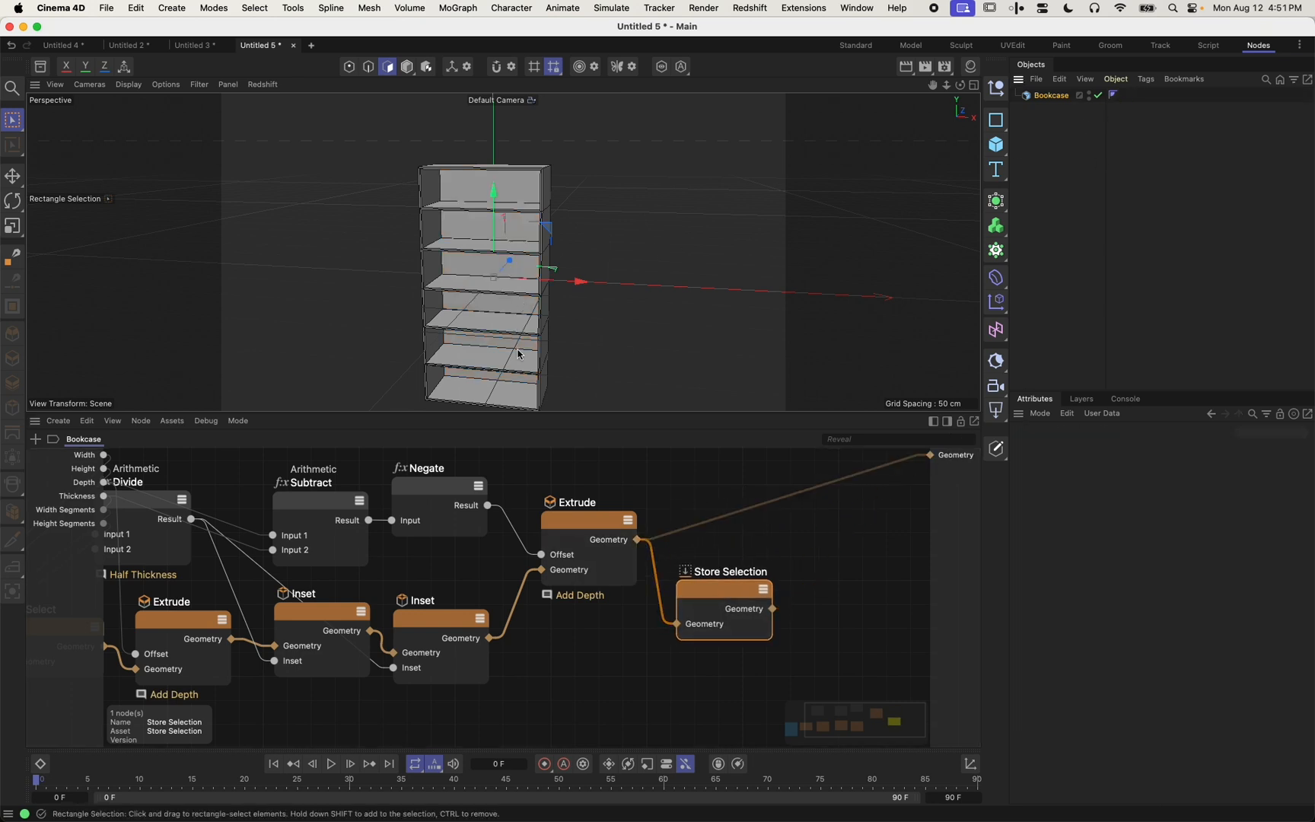
left_click_drag(727, 590, 724, 641)
Add a Geometry Axis node between the last Extrude and the Geometry output and set its Axis Y to 100%
left_click_drag(518, 341, 464, 335, "alt")
double_click(812, 551)
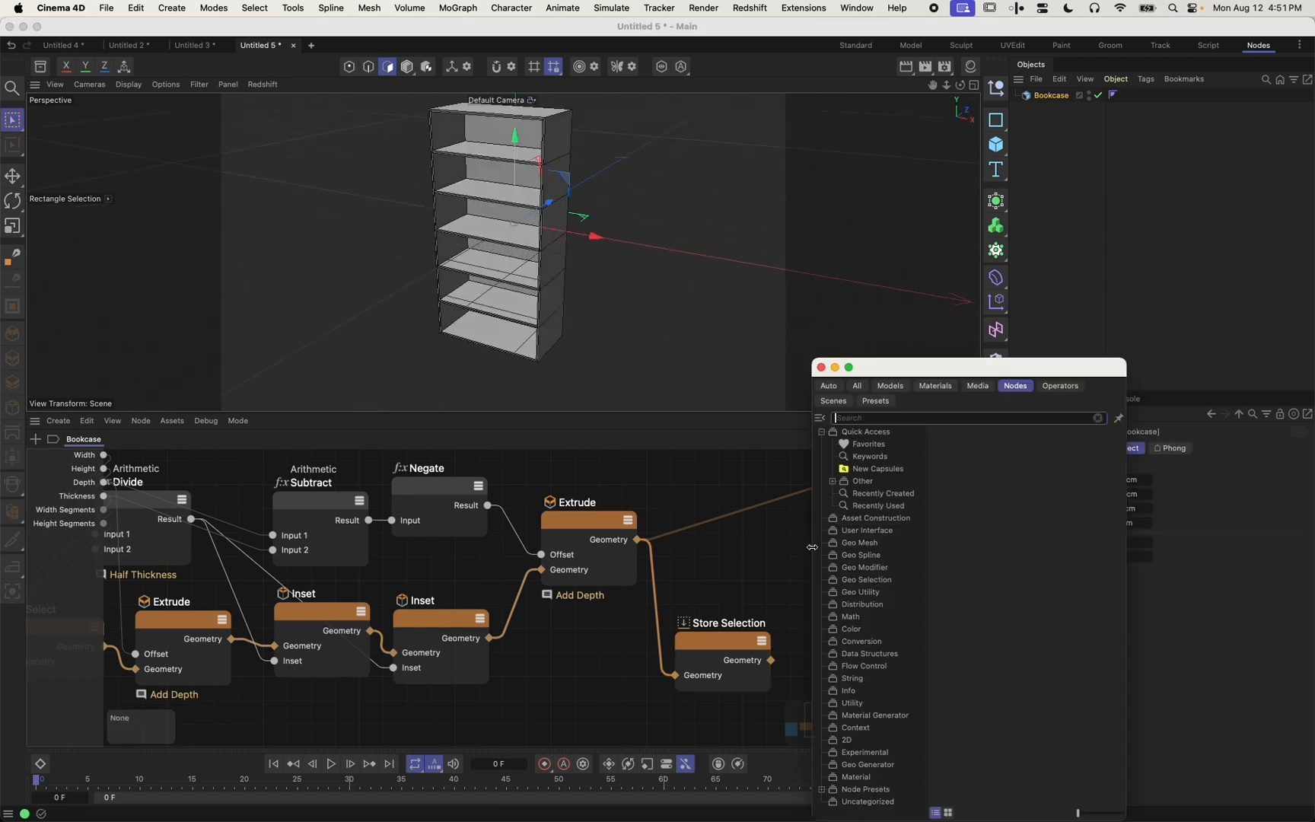
type("geo axis")
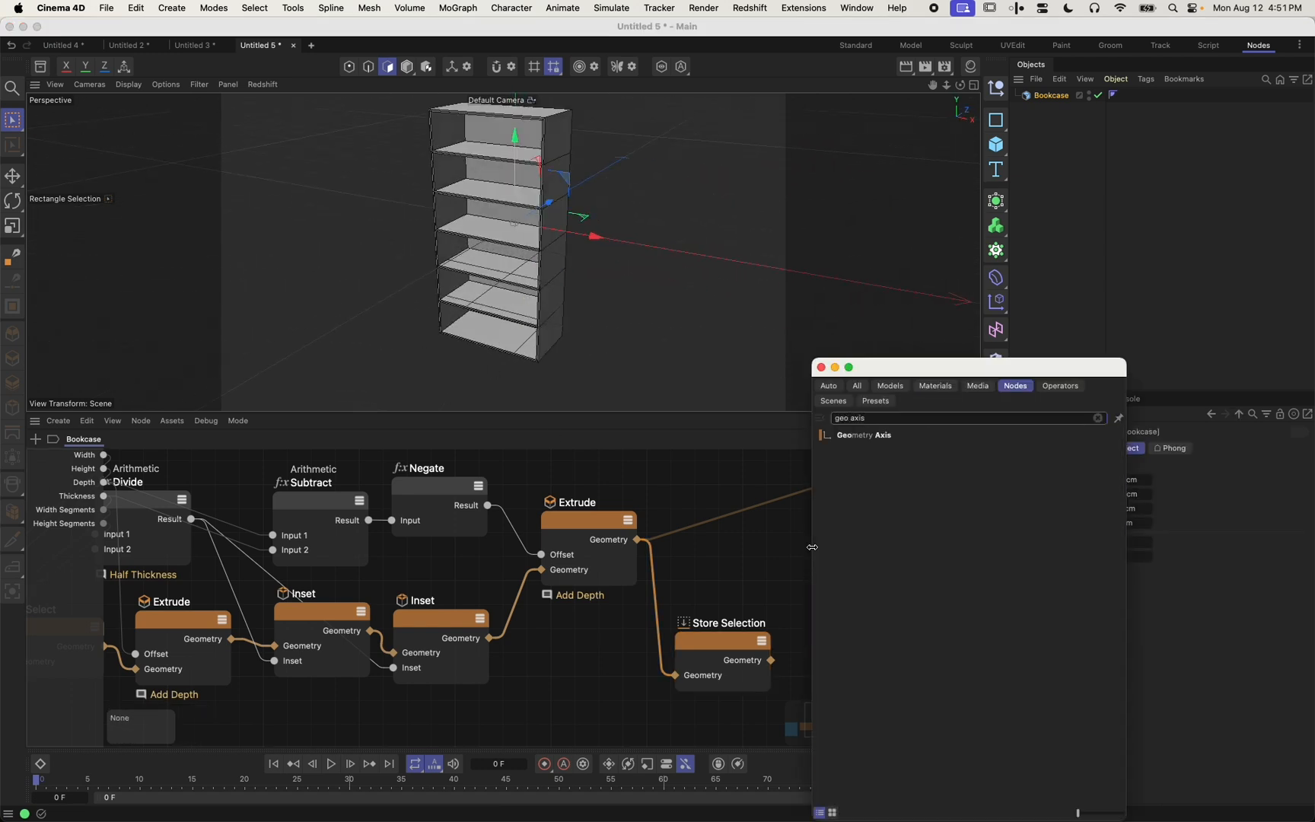
double_click(849, 436)
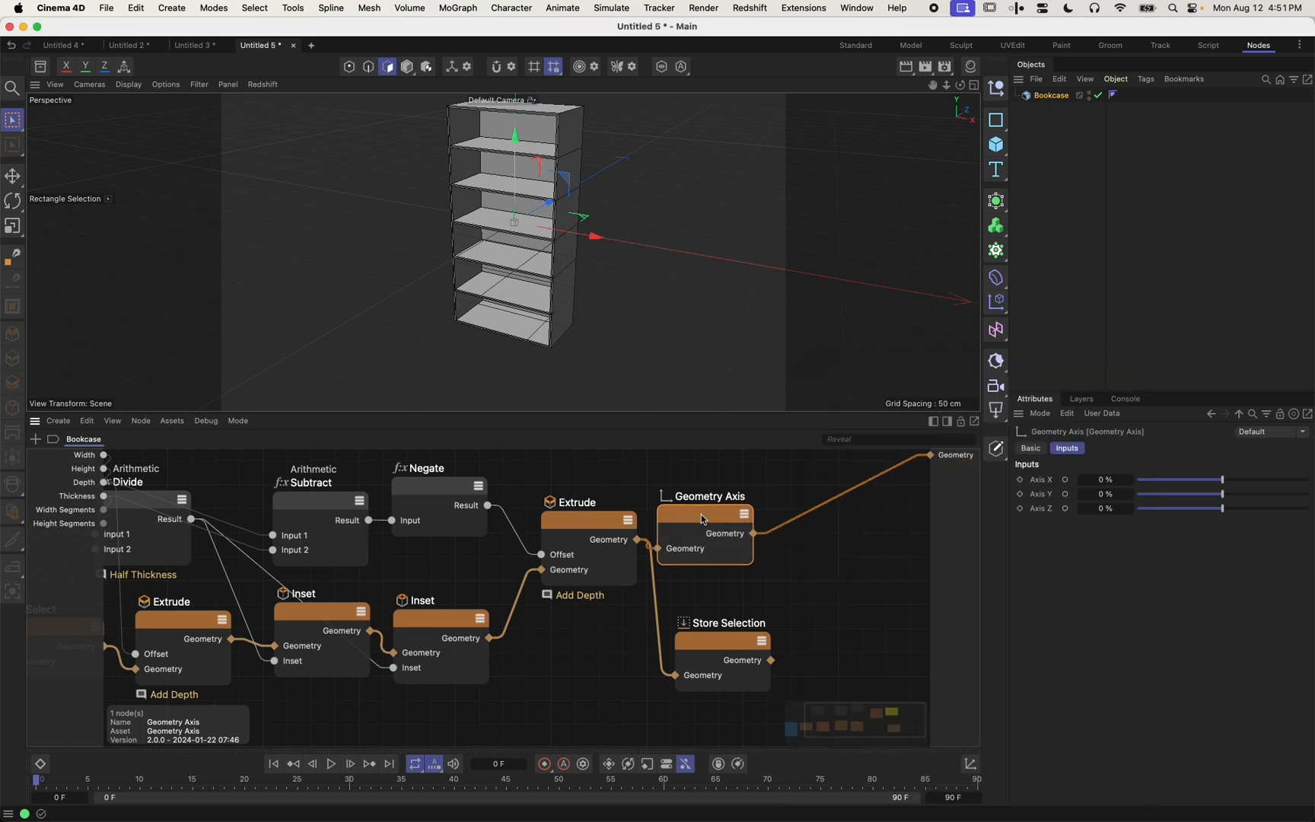
left_click_drag(1223, 494, 1310, 487)
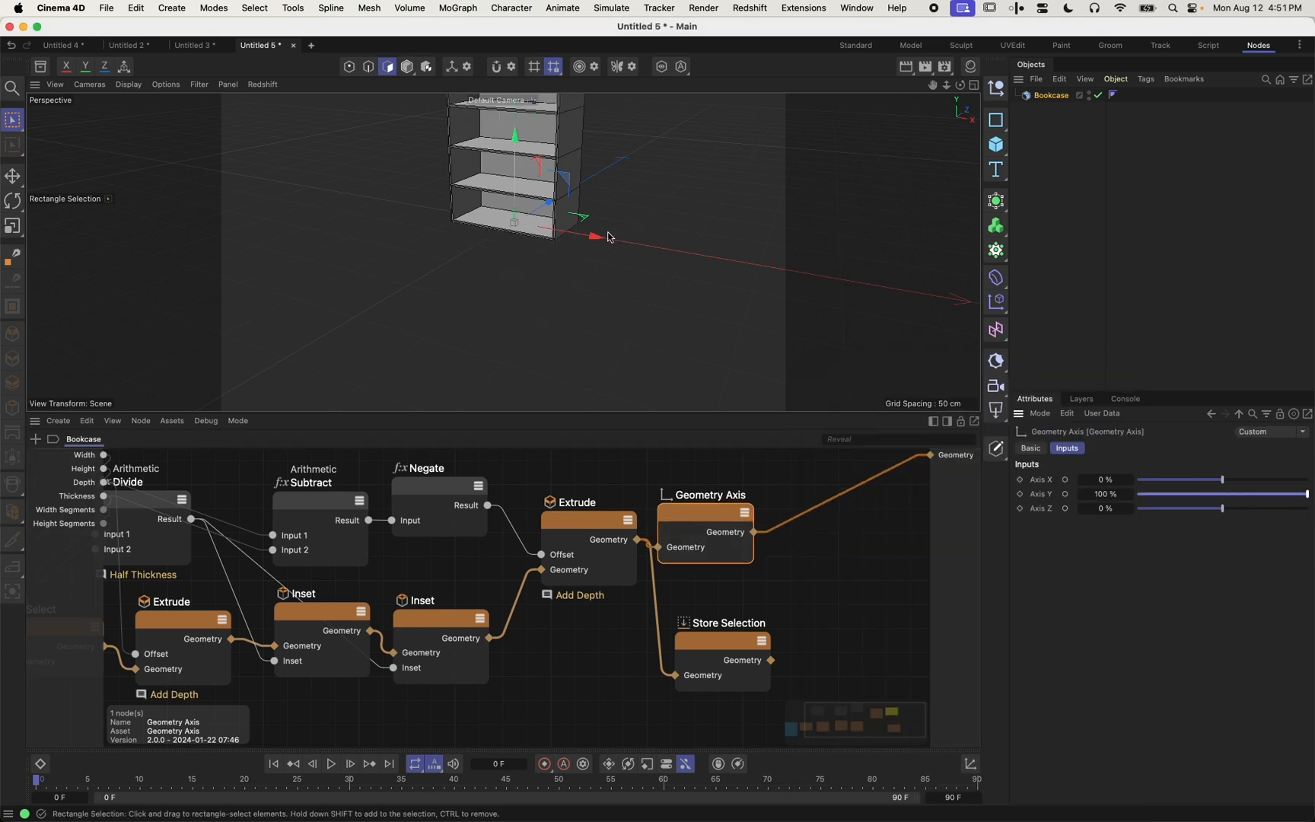
Try shifting the Geometry Axis node's Axis Z, and reset it to 0%
left_click_drag(607, 232, 506, 189, "alt")
scroll(506, 189, "up", 3)
right_click_drag(523, 174, 579, 164, "alt")
left_click_drag(545, 284, 496, 301, "alt")
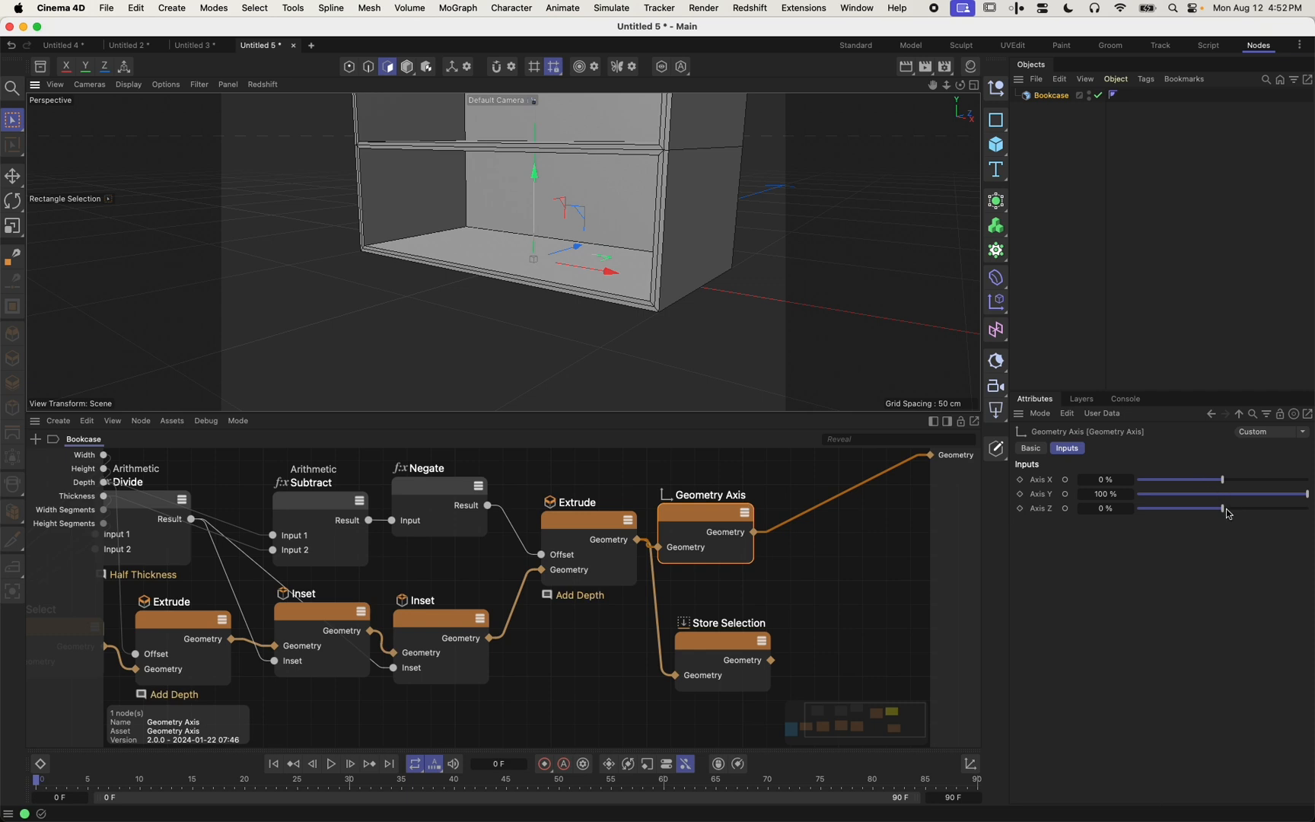
left_click_drag(1223, 509, 987, 536)
right_click(1131, 509)
Set the Bookcase's Width to 169 cm, Height 185 cm, Depth 65 cm, Thickness 5.3 cm, Width Segments 3 and Height Segments 5
right_click_drag(685, 190, 502, 253, "alt")
left_click_drag(502, 252, 571, 228, "alt")
right_click_drag(617, 199, 676, 185, "alt")
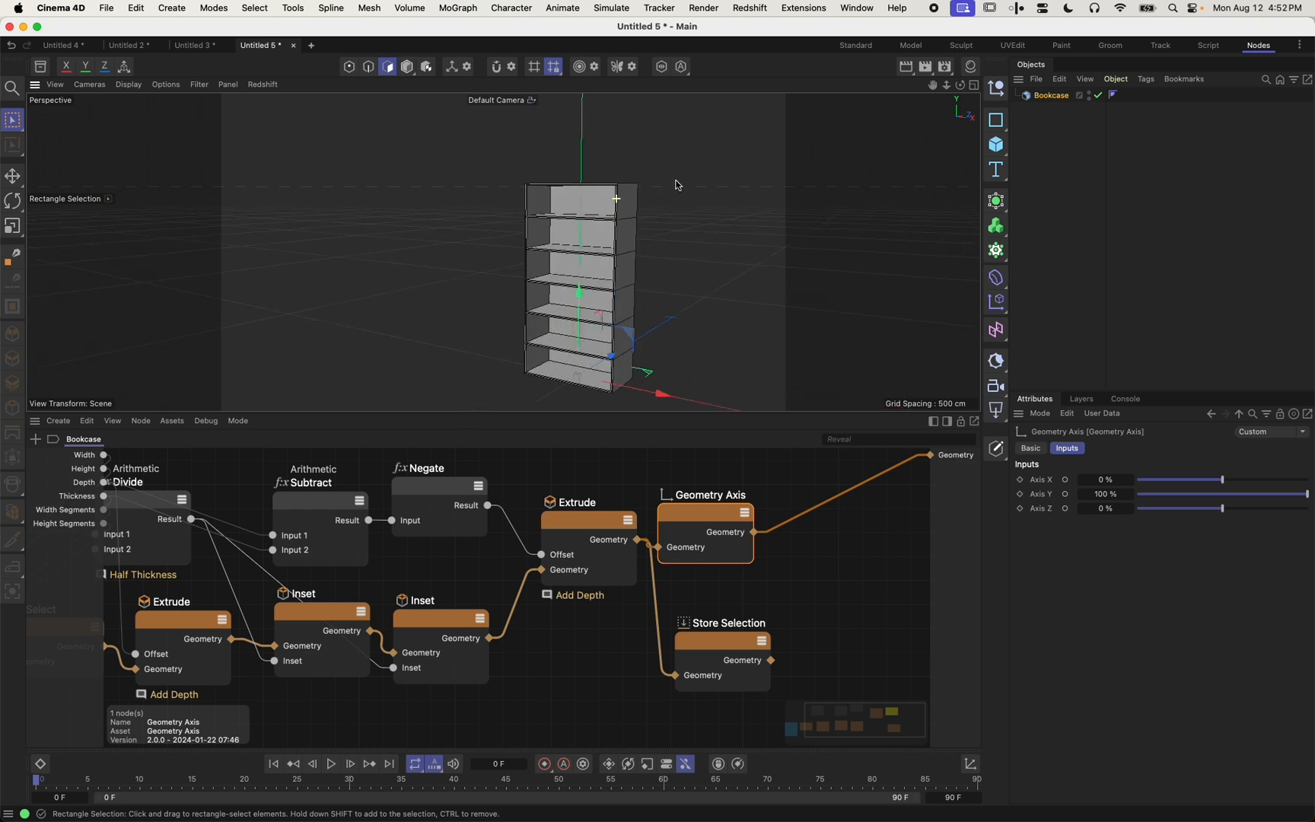
left_click_drag(618, 238, 616, 252, "alt")
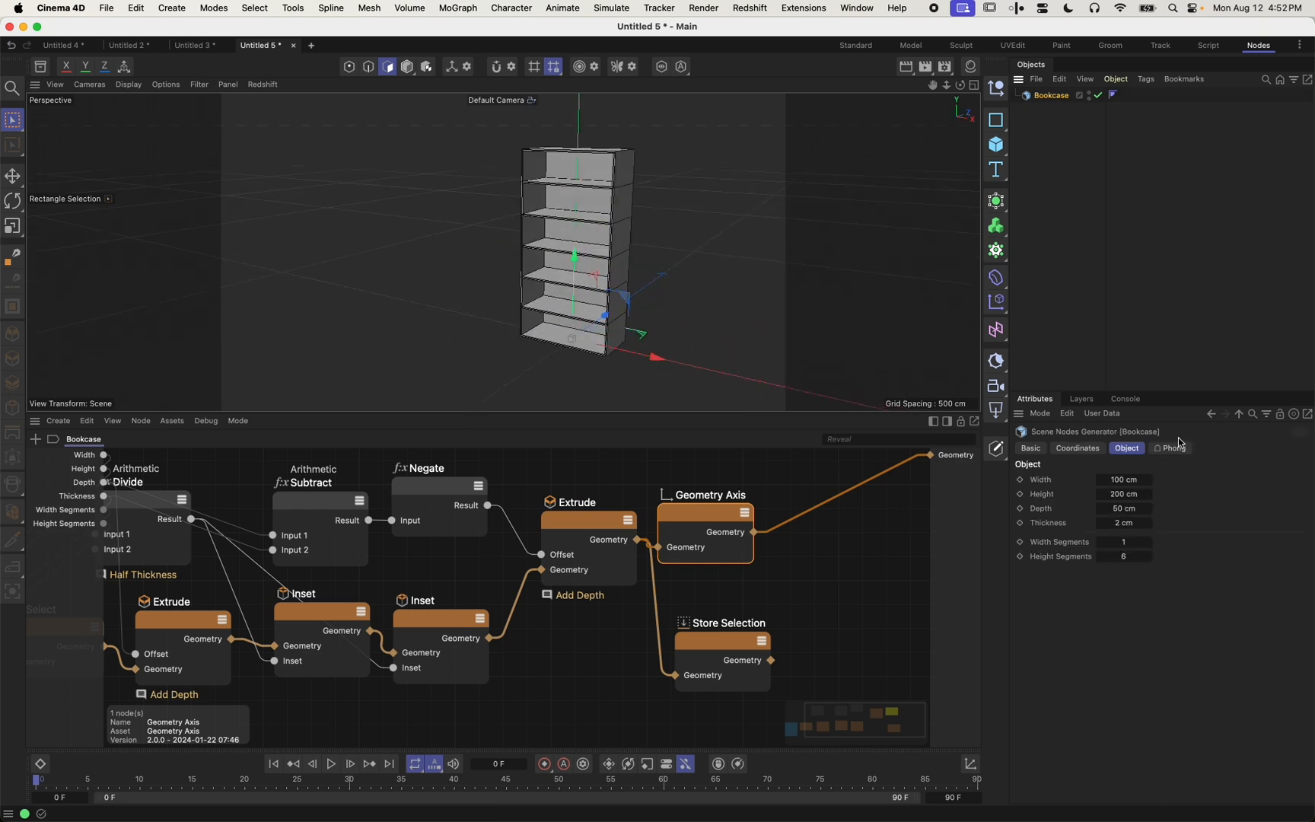
left_click_drag(1127, 480, 1126, 558)
scroll(640, 223, "up", 6)
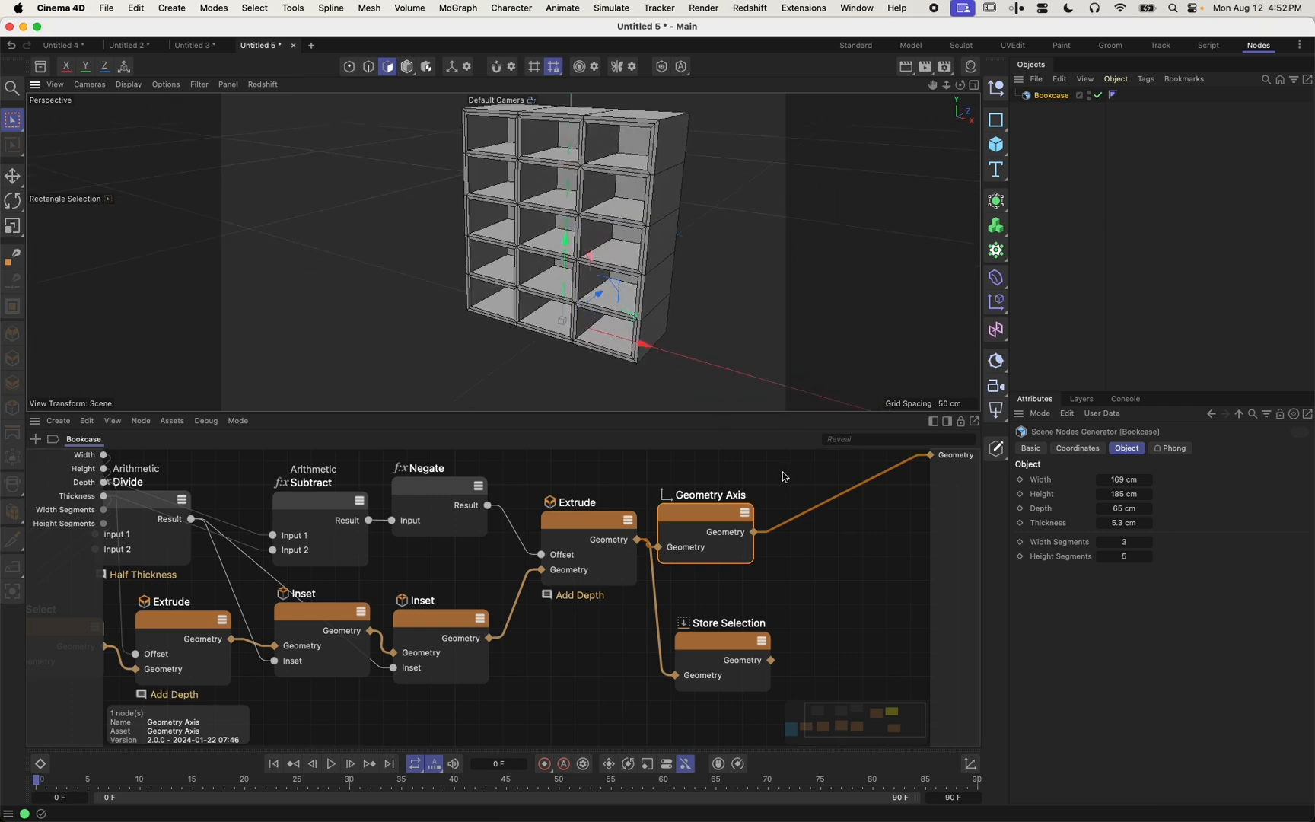
Preview the output of the Shelf Layout plane and the Select node by routing each in turn to the root Geometry output
left_click(783, 477)
middle_click_drag(784, 477, 899, 467, "alt")
scroll(580, 466, "down", 2)
mouse_move(580, 465)
middle_mouse_down("alt")
mouse_move(664, 471)
mouse_move(605, 474)
middle_mouse_up("alt")
middle_click_drag(509, 461, 503, 459, "alt")
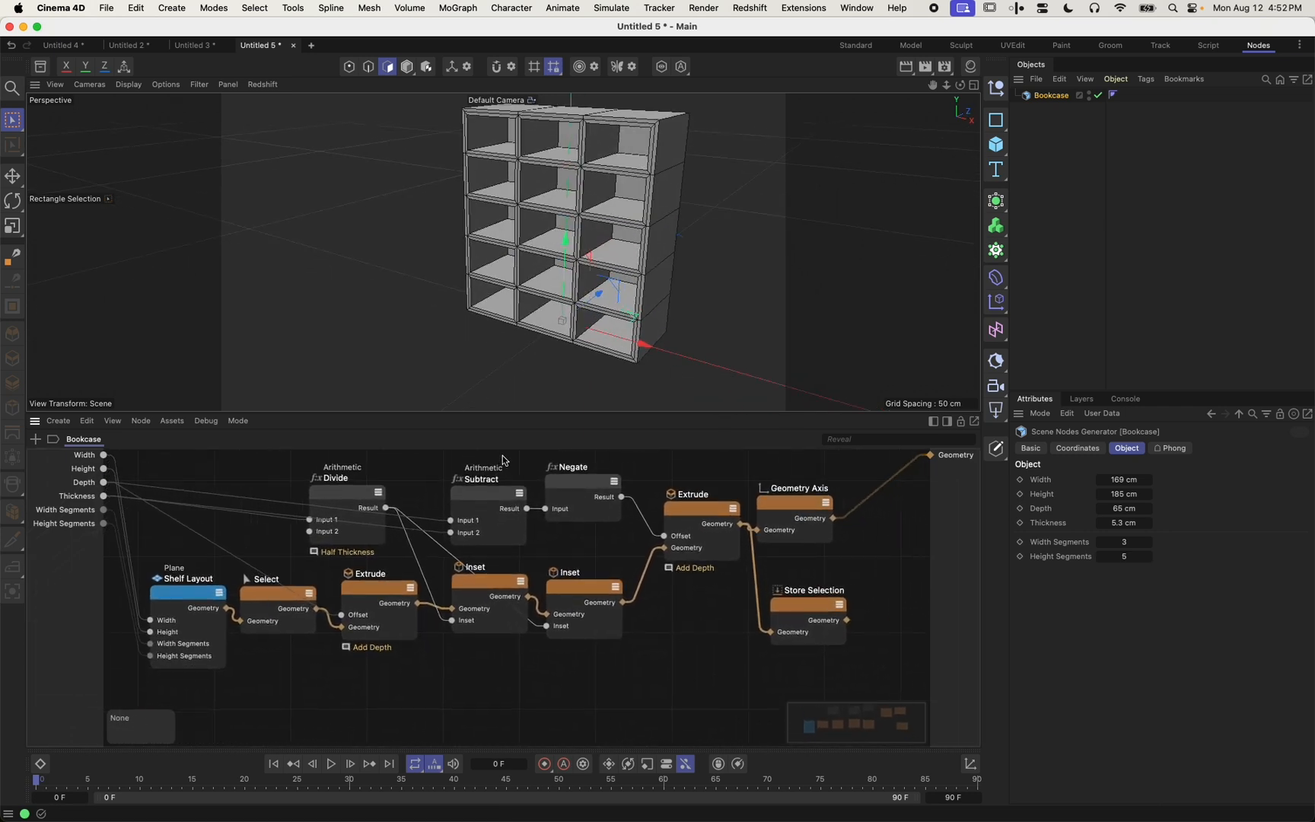
left_click(189, 604)
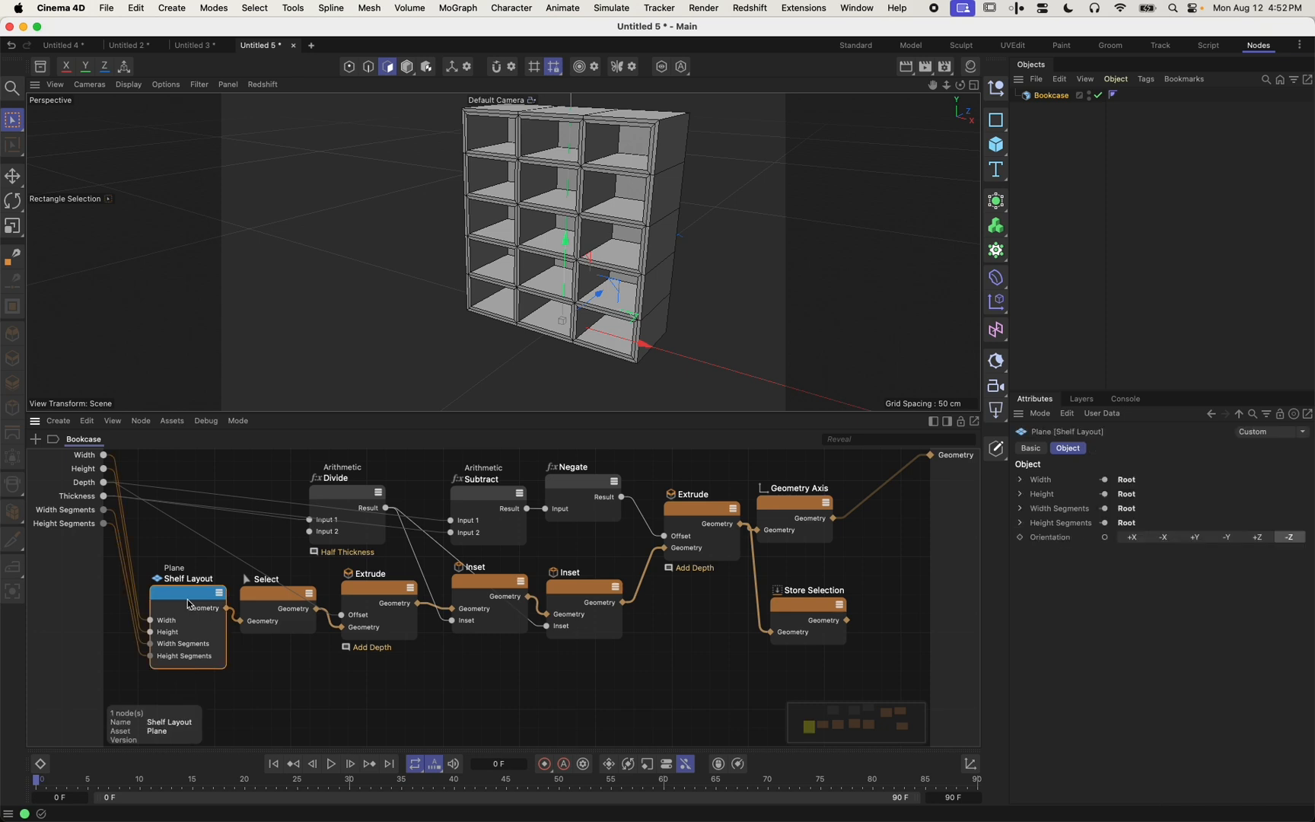
double_click(188, 604)
middle_click_drag(574, 360, 553, 254, "alt")
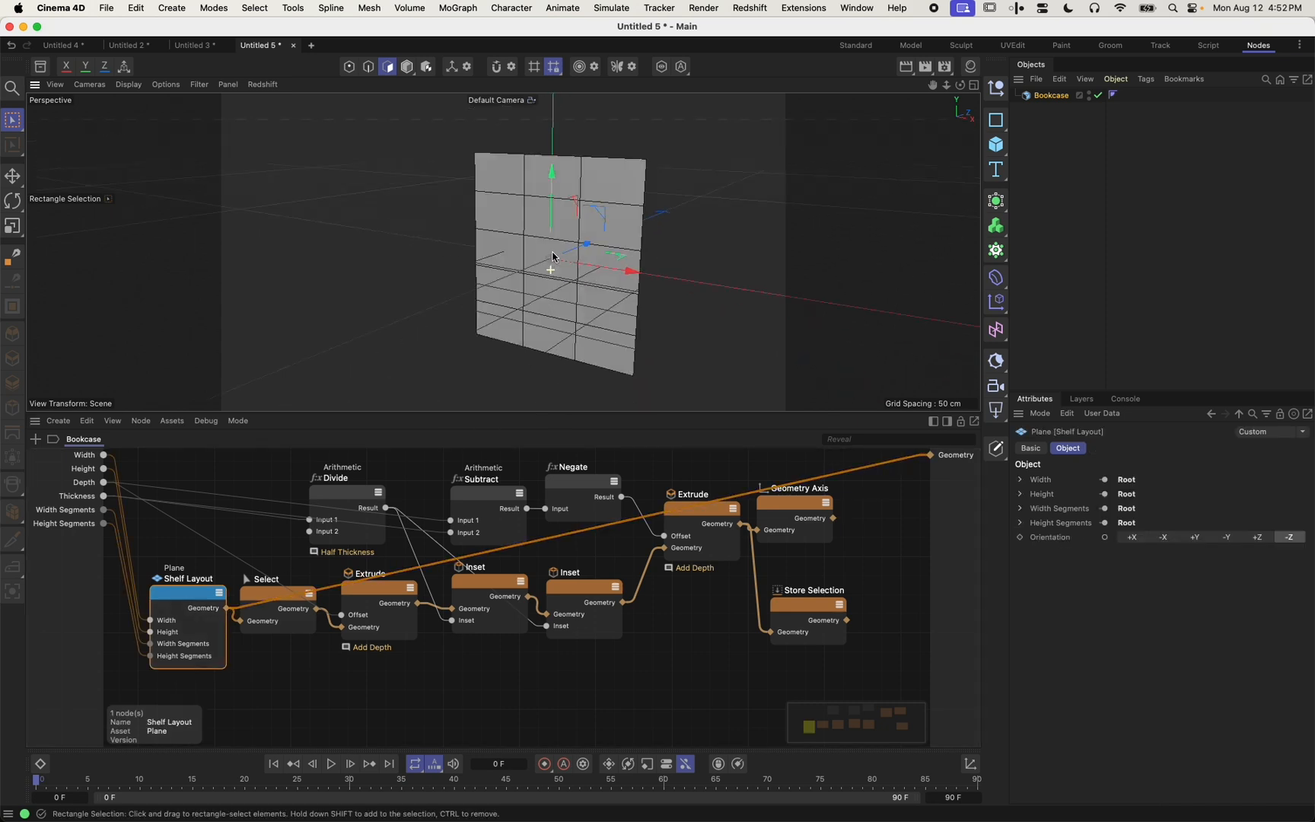
right_click_drag(554, 262, 566, 261, "alt")
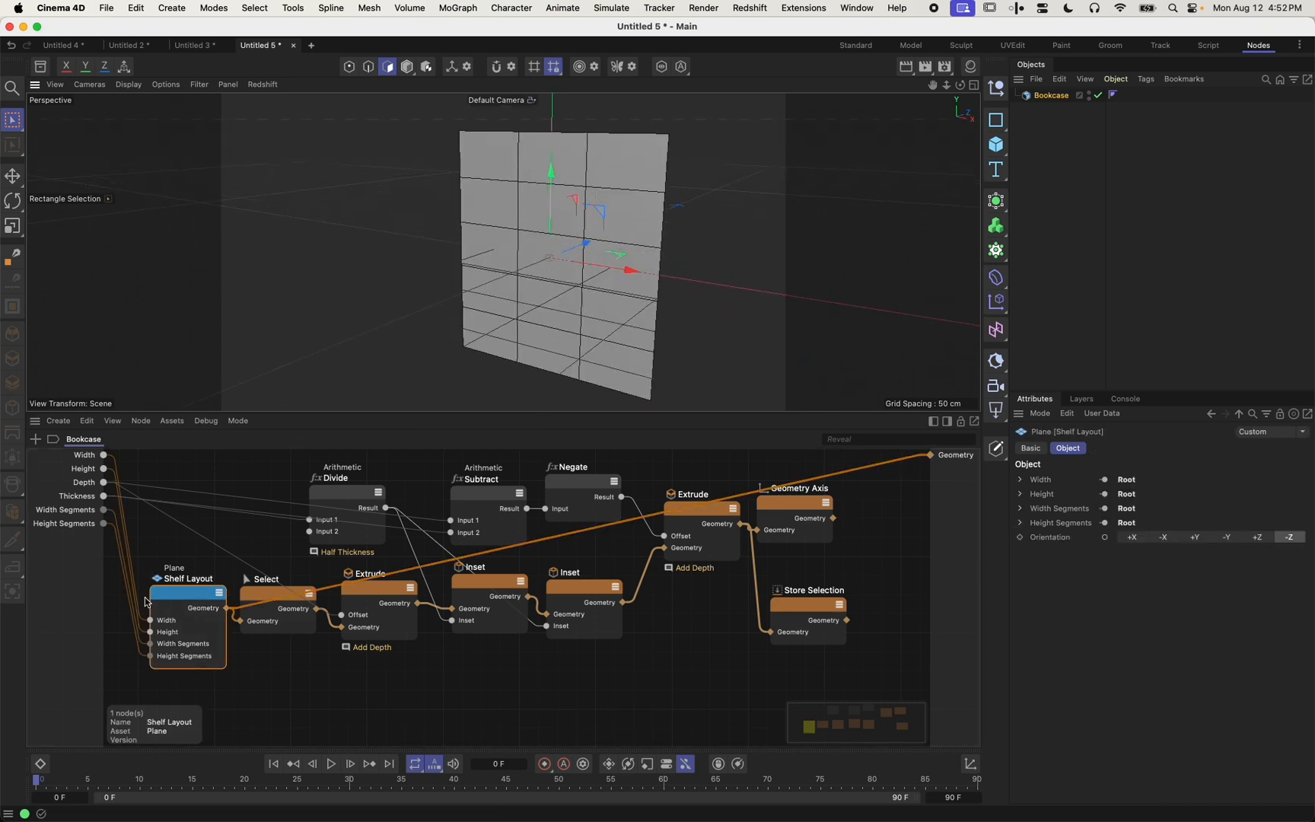
left_click(253, 598)
double_click(254, 599)
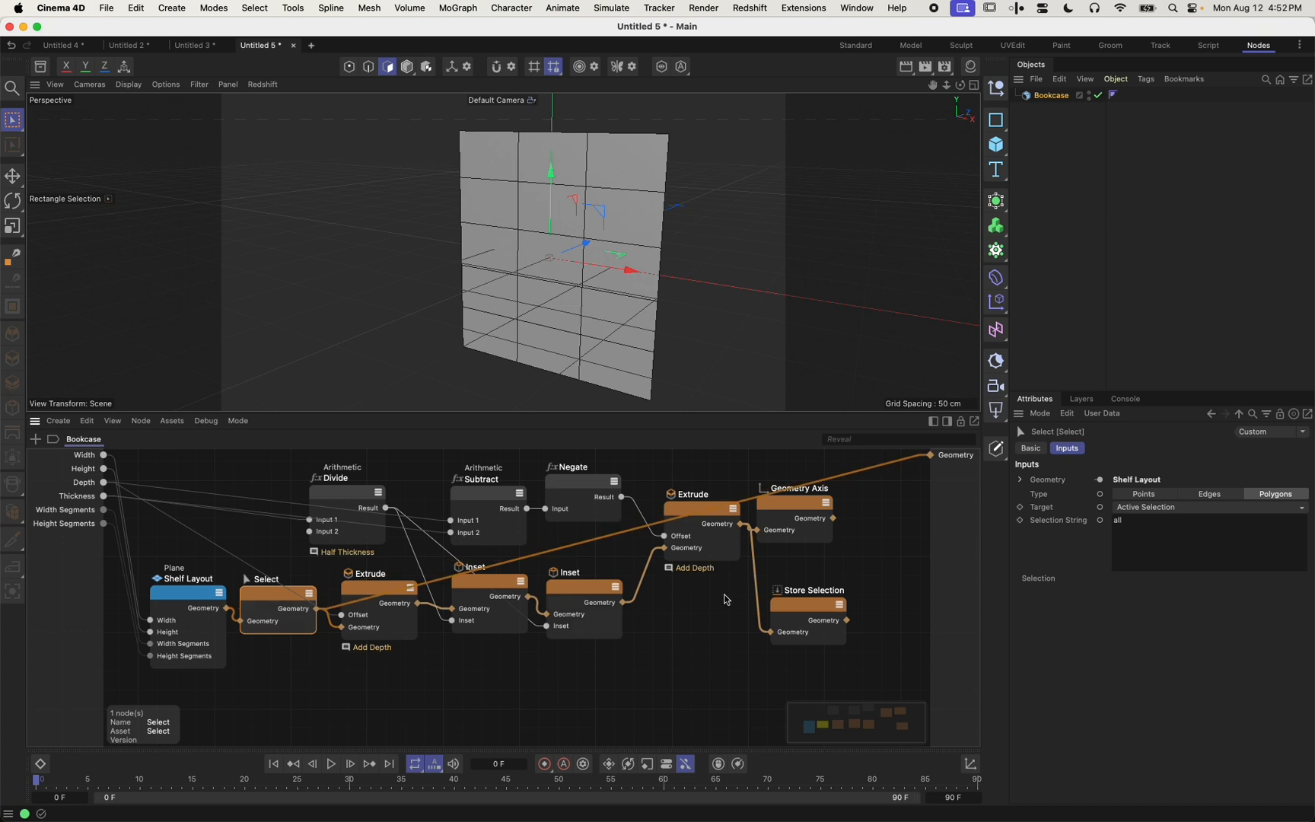
Feed the Select node's Geometry into Store Selection and connect Store Selection to the root Geometry output
left_click(800, 609)
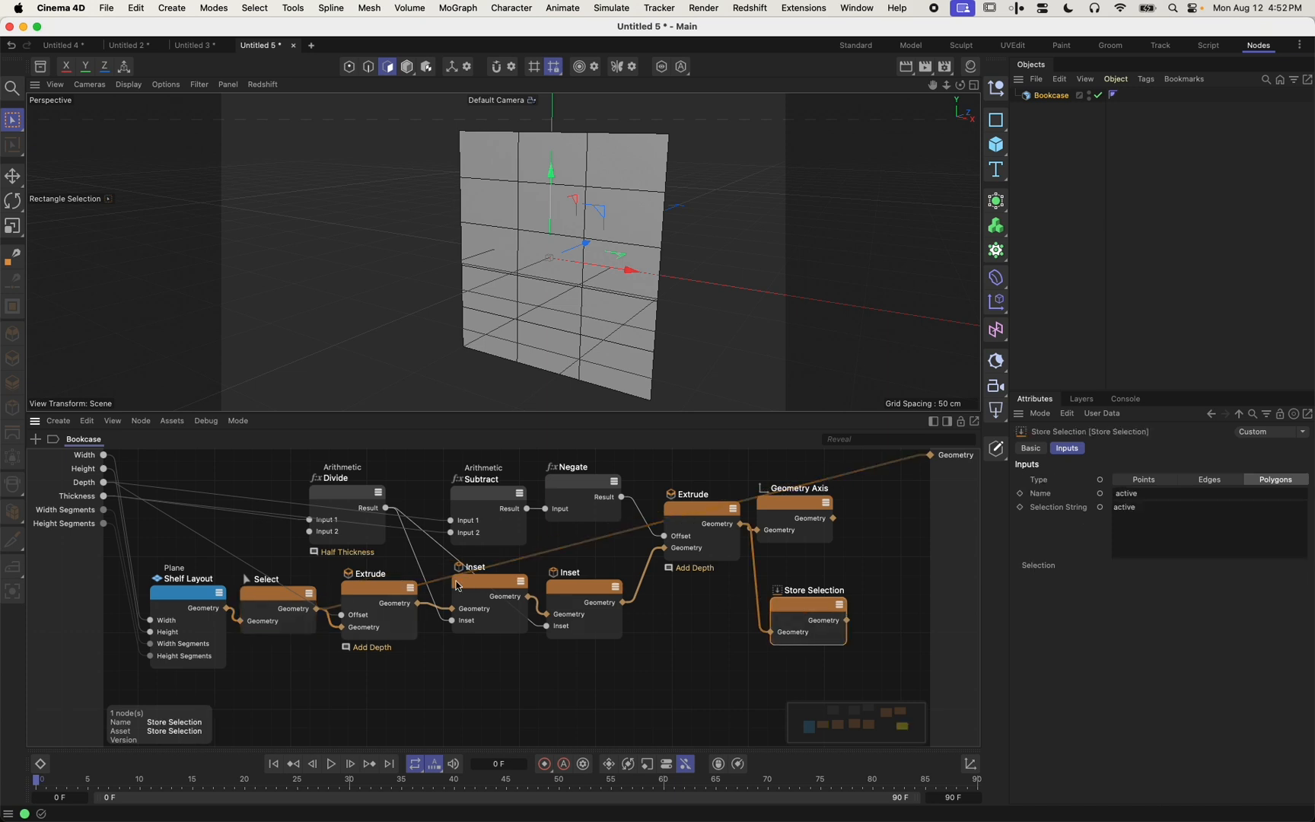
left_click_drag(883, 470, 931, 455)
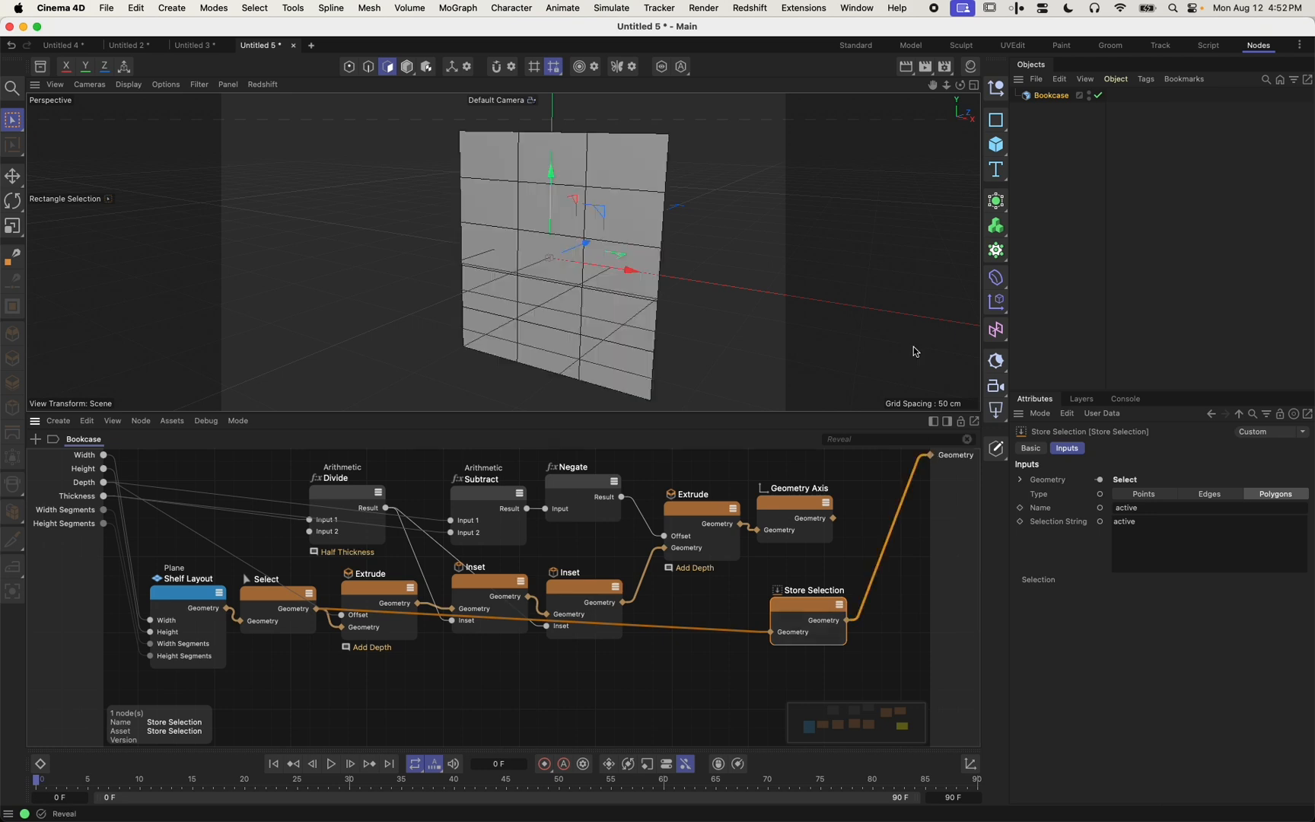
left_click(974, 85)
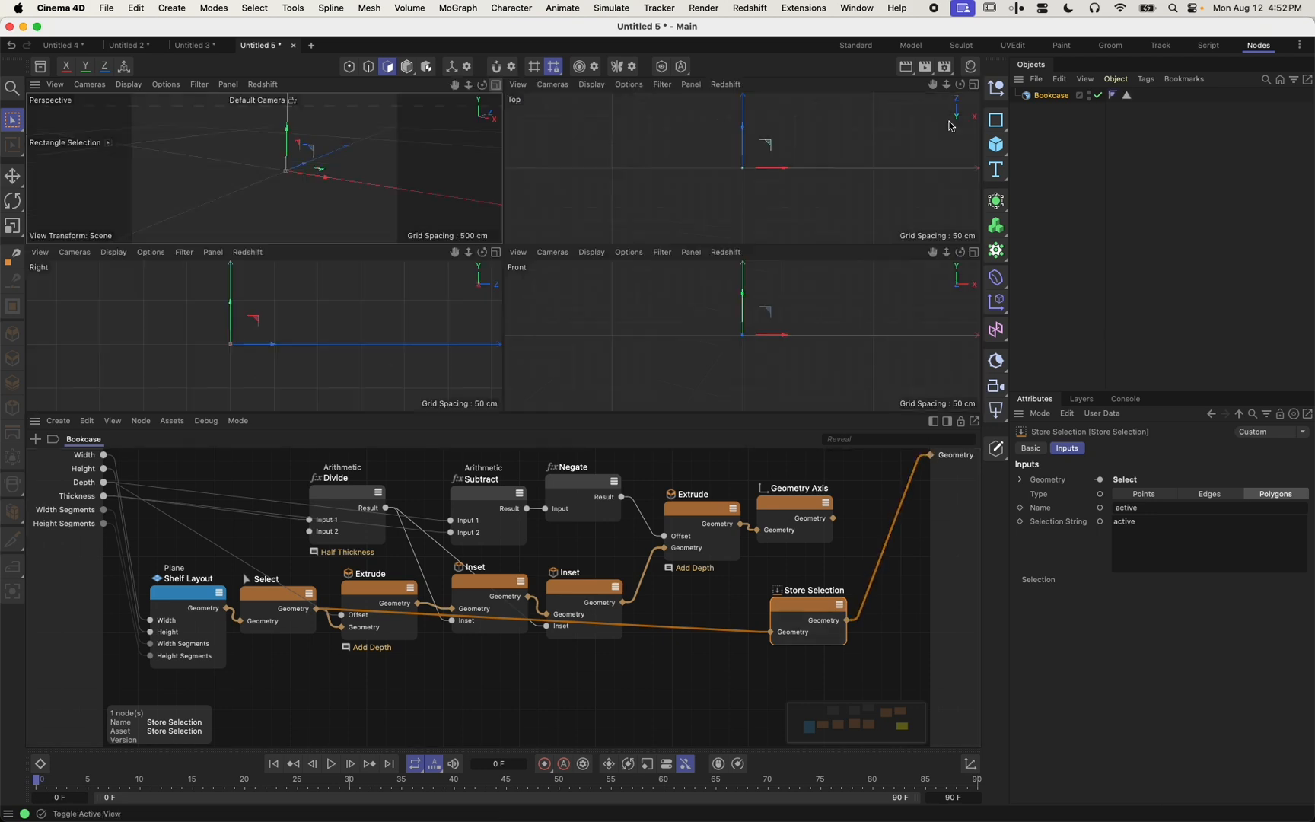
Apply the orange Mat material to the Bookcase and restrict it to the stored polygon selection
left_click(970, 66)
left_click_drag(790, 134, 1044, 102)
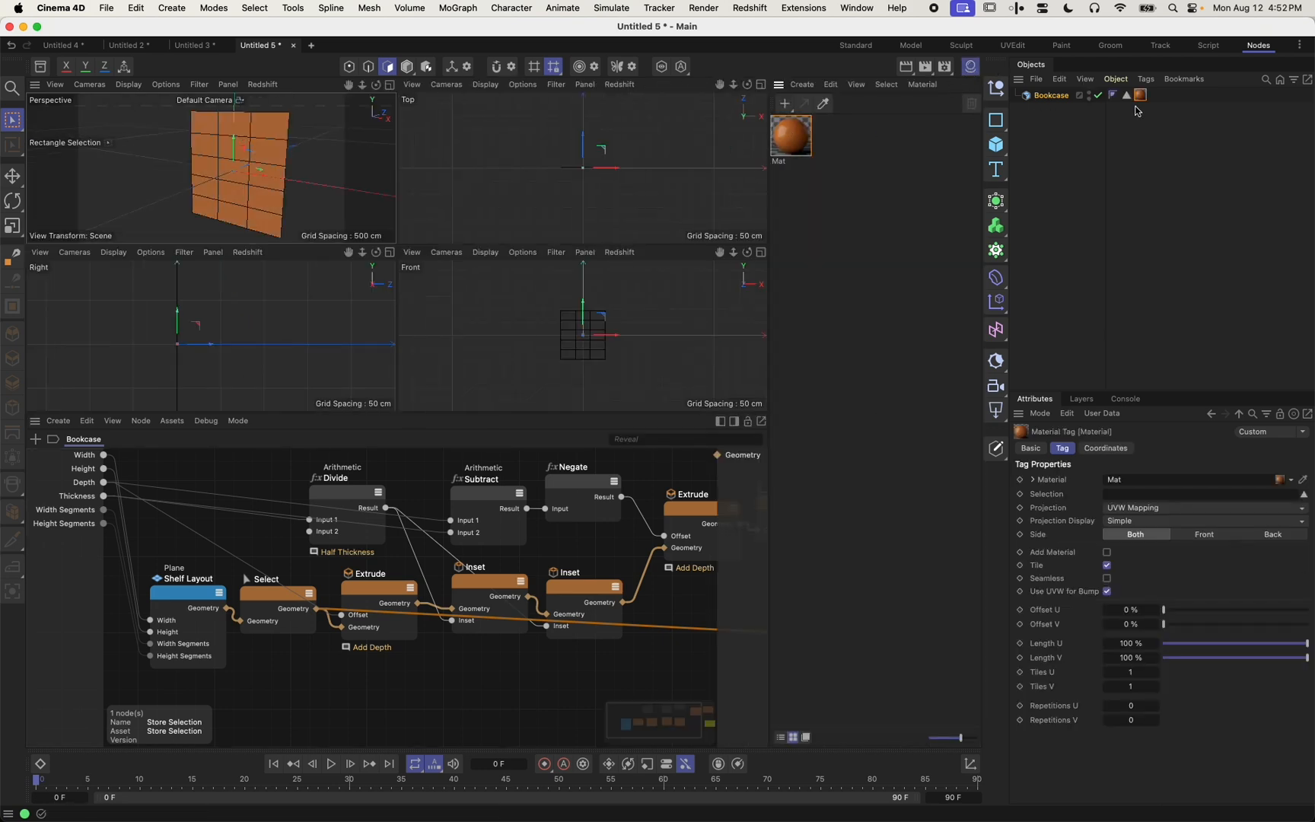
left_click_drag(1118, 495, 1119, 495)
left_click(970, 66)
Check the stored selection at each stage by feeding Store Selection from the first Extrude, both Insets and the last Extrude in turn
double_click(363, 593)
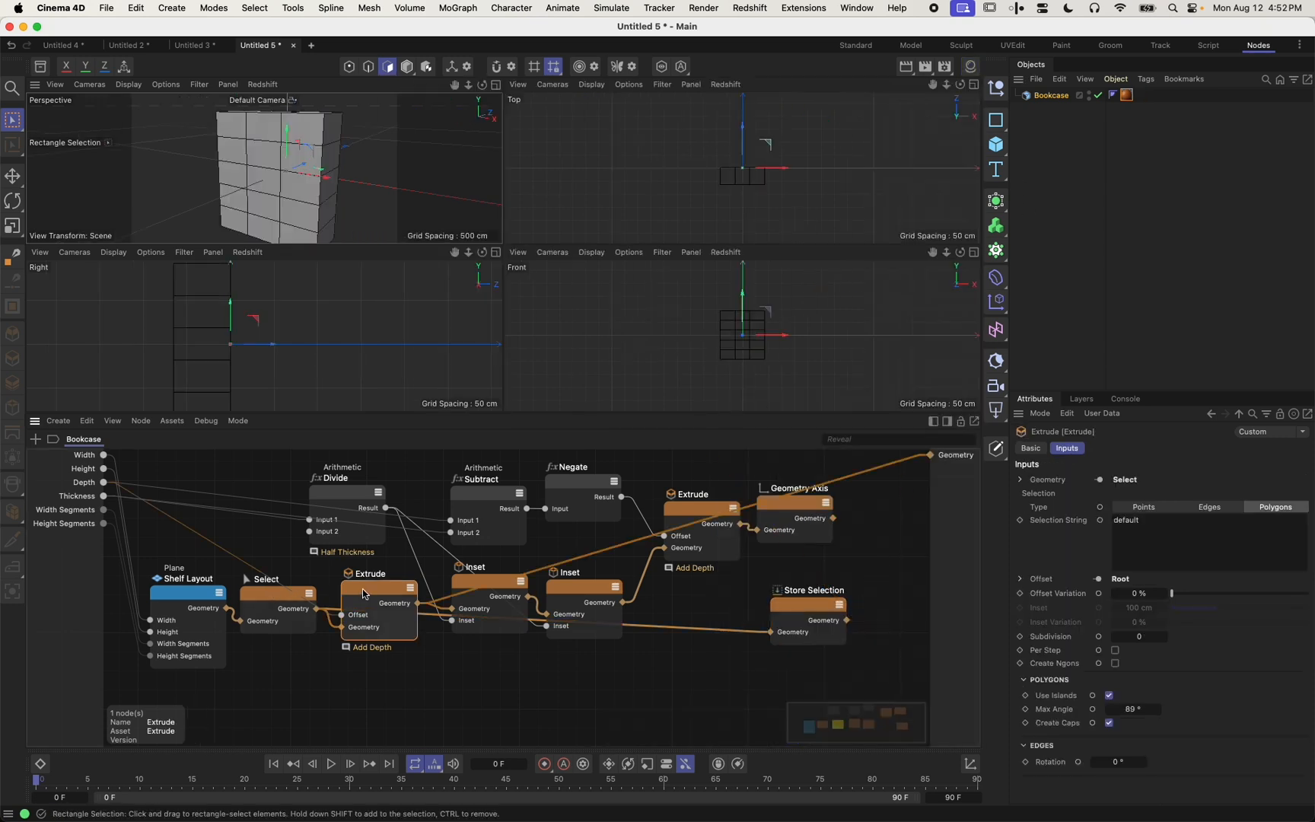
middle_click(346, 155)
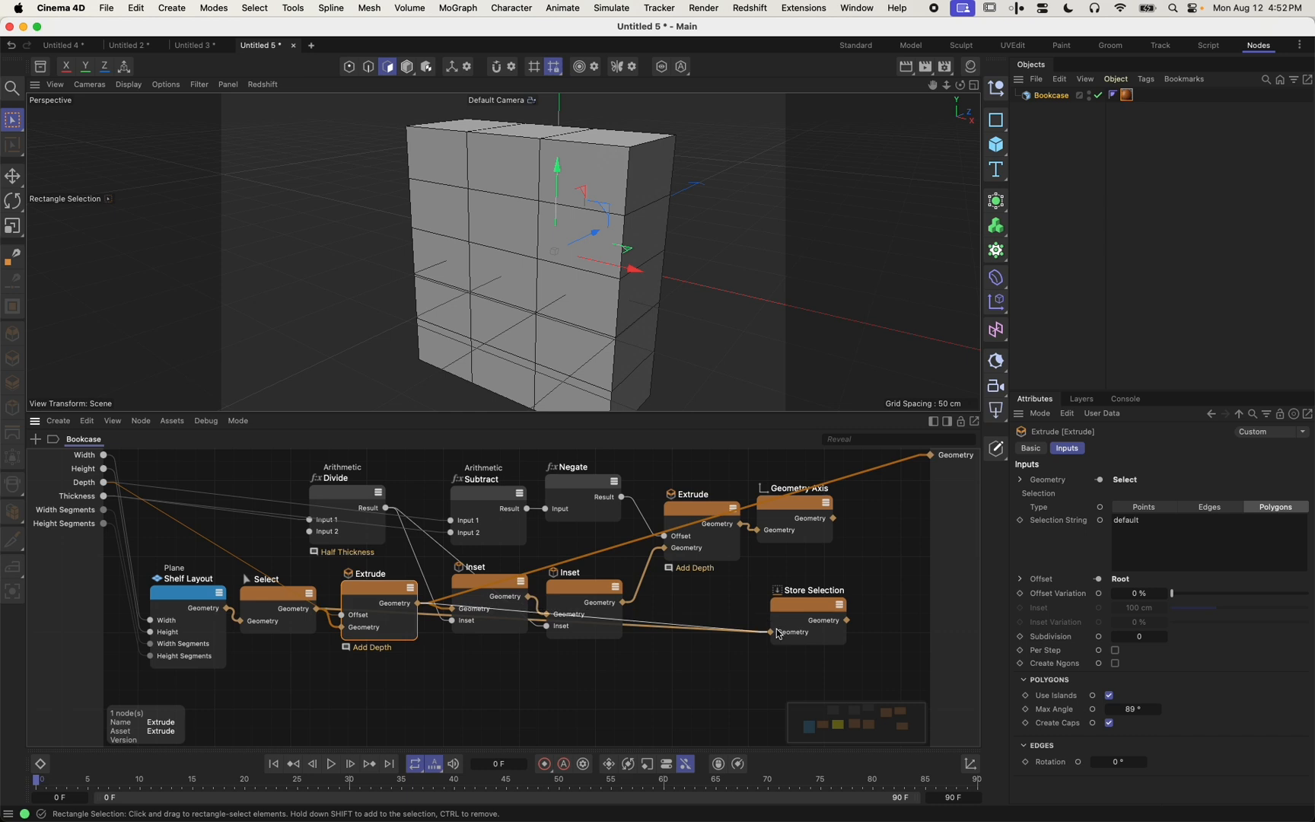
double_click(809, 607)
left_click(487, 598)
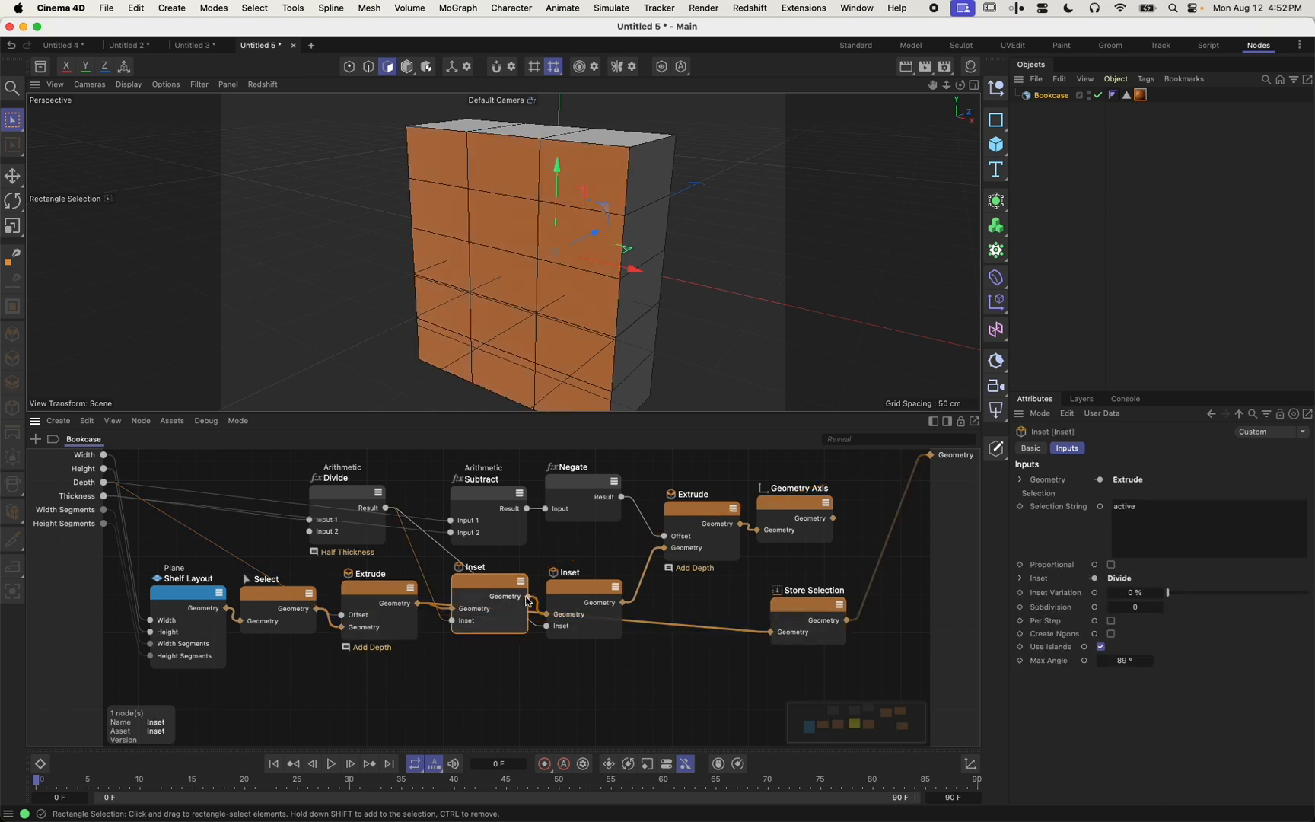
left_click_drag(529, 599, 773, 633)
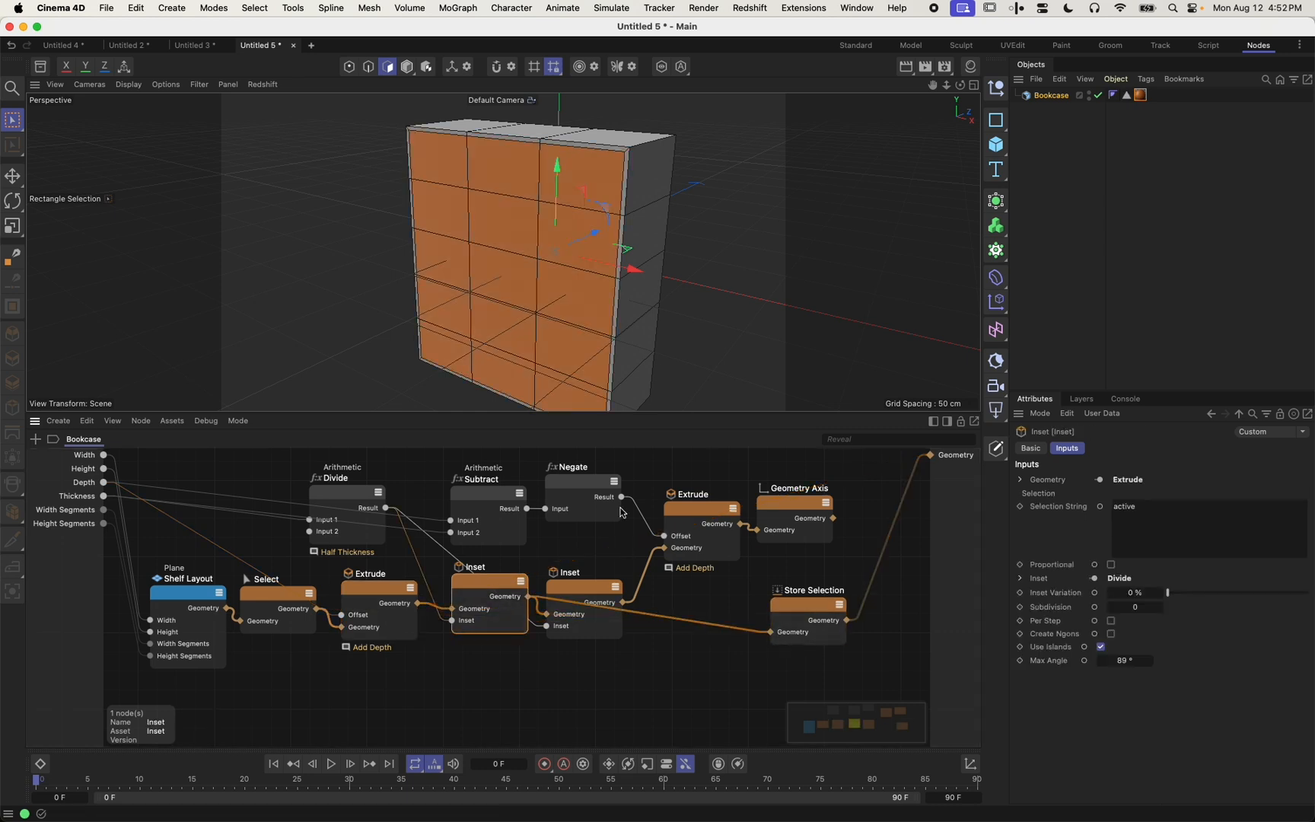
left_click_drag(623, 603, 770, 634)
left_click_drag(742, 523, 773, 633)
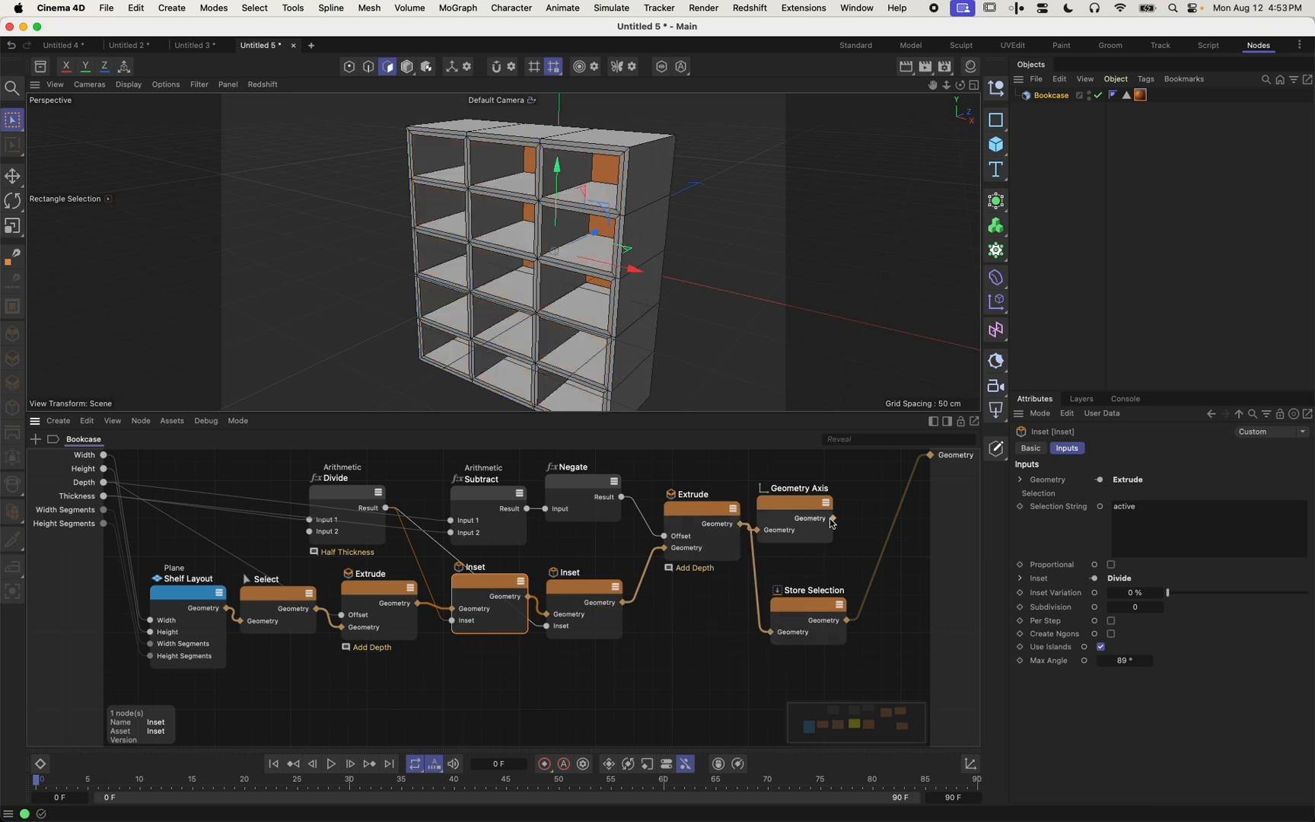
Place Store Selection between the Geometry Axis node and the root Geometry output, aligned at the end of the node chain
left_click_drag(833, 524, 897, 486)
left_click(822, 599)
left_click(872, 593)
middle_click_drag(872, 593, 785, 620, "alt")
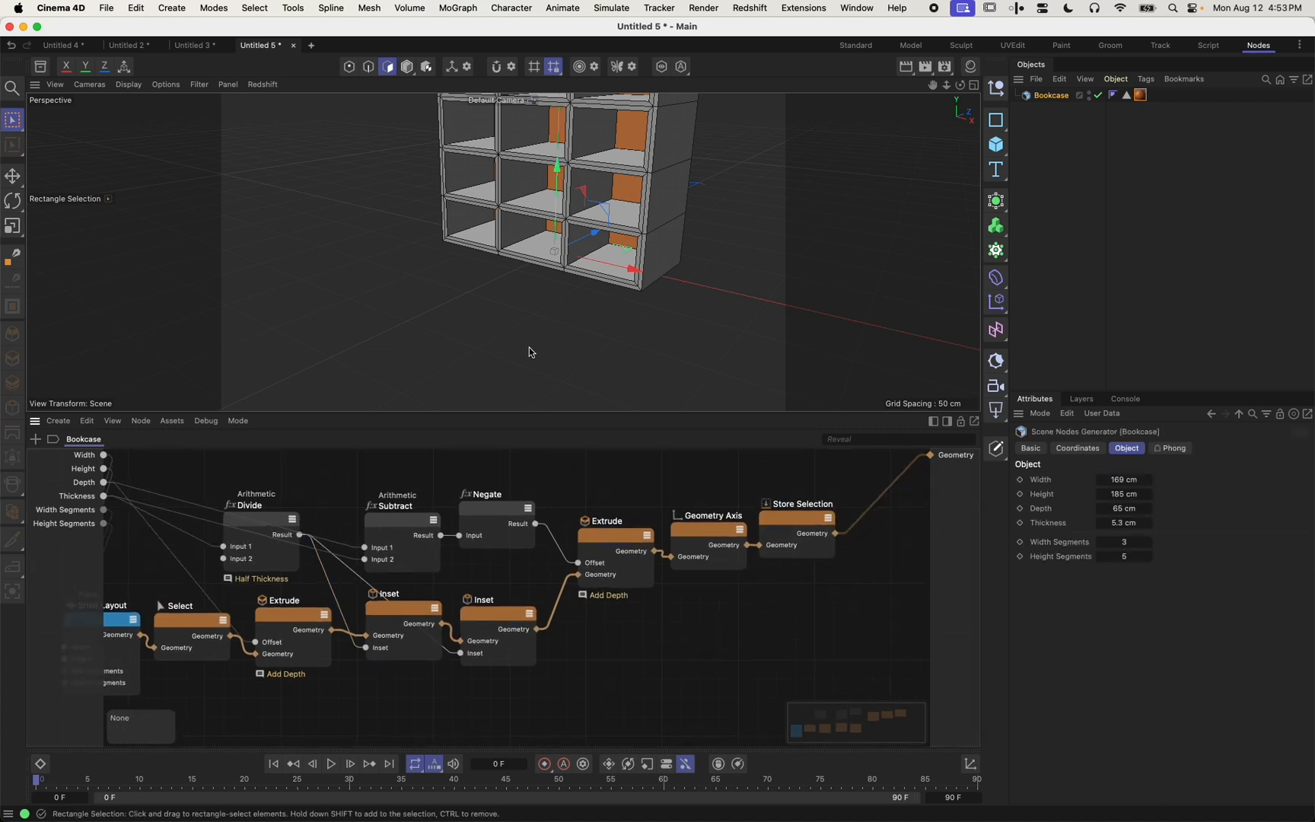
Examine the Bookcase's coloured back panels from several angles, along with its root input options and complete node graph
middle_click_drag(568, 248, 523, 346, "alt")
left_click_drag(490, 317, 502, 305, "alt")
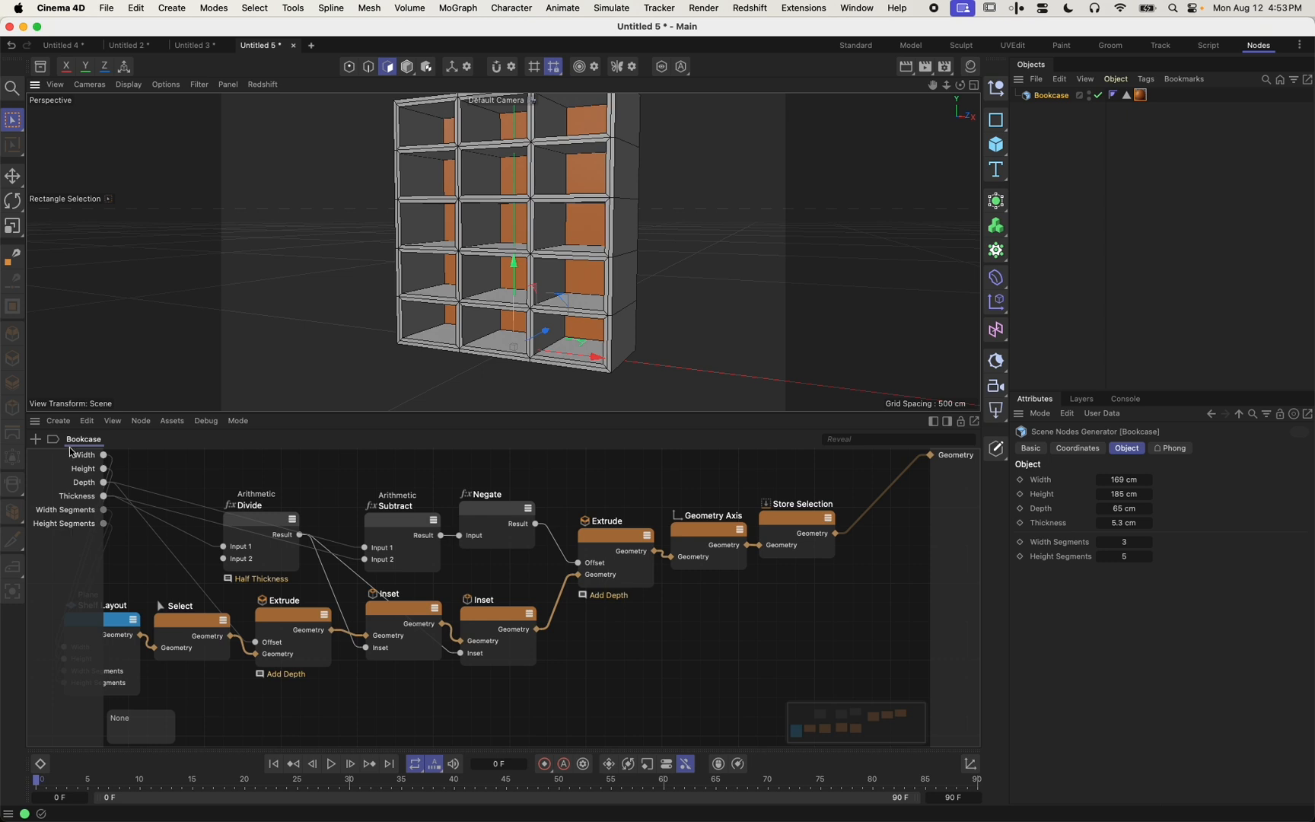
right_click(67, 537)
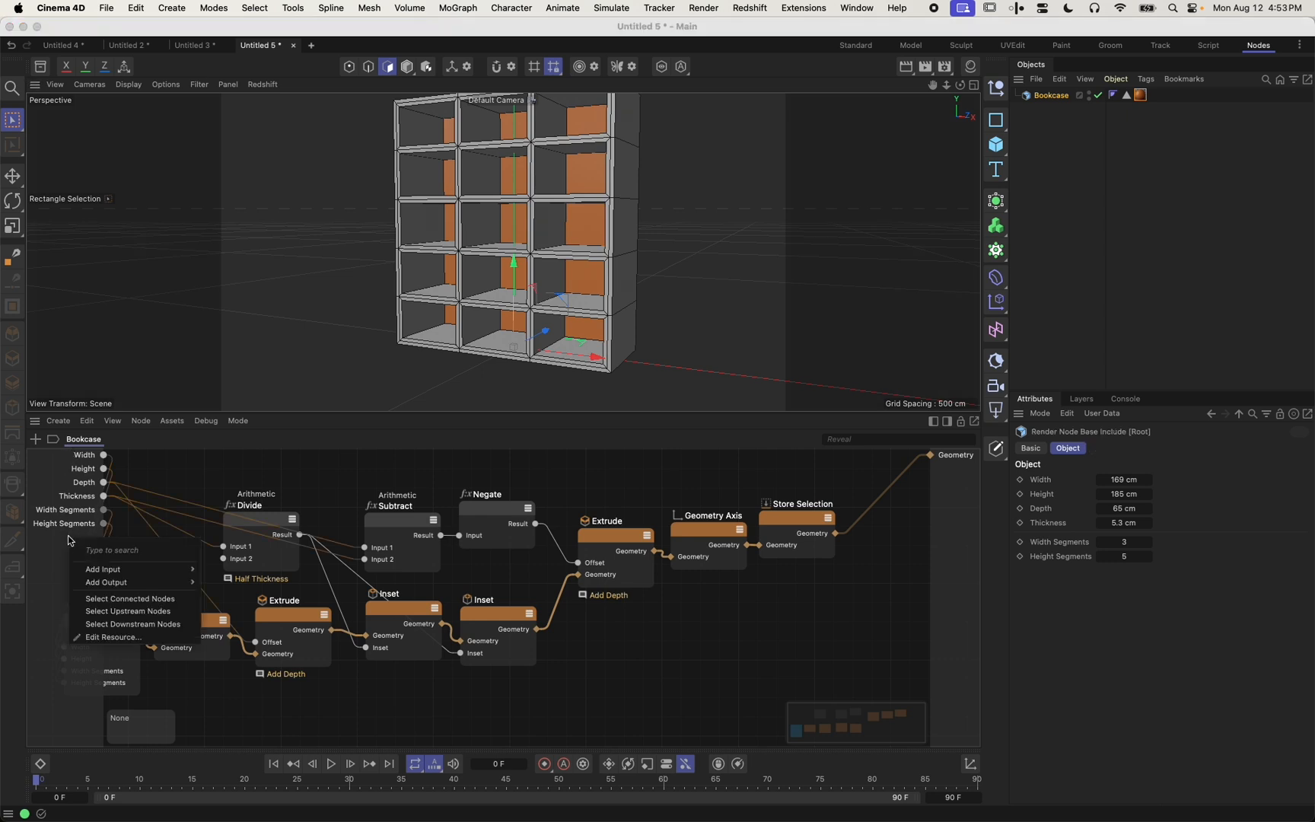
left_click(760, 660)
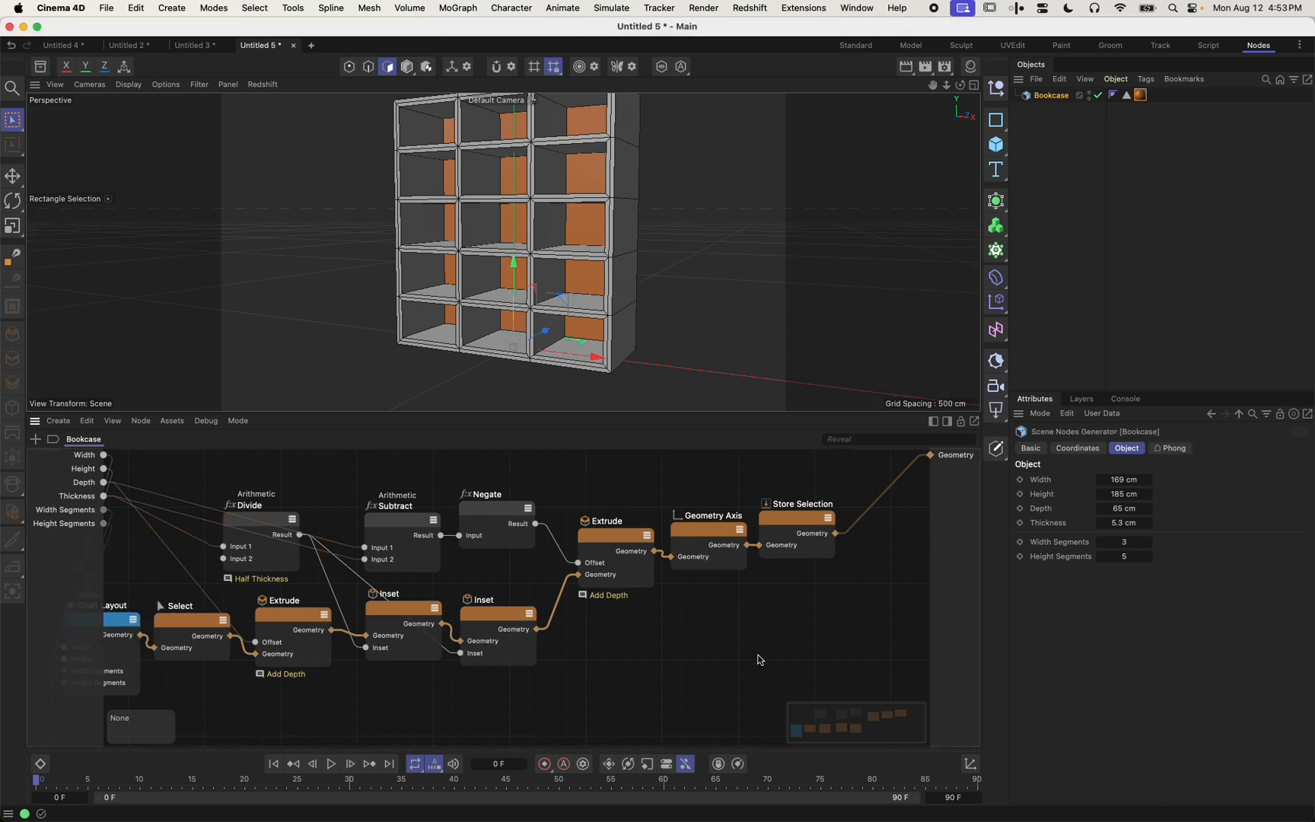
mouse_move(632, 306)
left_mouse_down("alt")
mouse_move(600, 324)
mouse_move(612, 302)
left_mouse_up("alt")
scroll(578, 320, "down", 2)
scroll(593, 306, "up", 3)
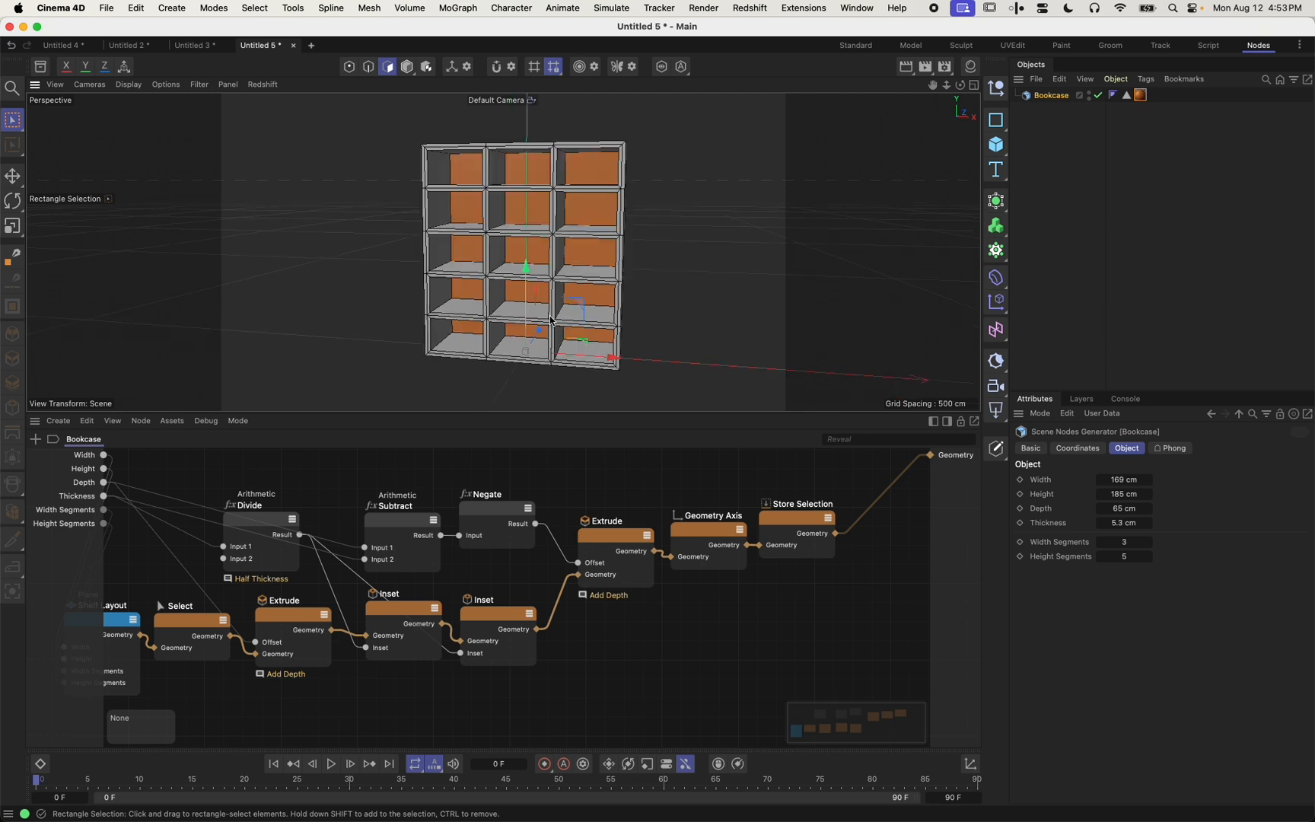
middle_click_drag(405, 491, 477, 482, "alt")
left_click_drag(503, 252, 545, 258, "alt")
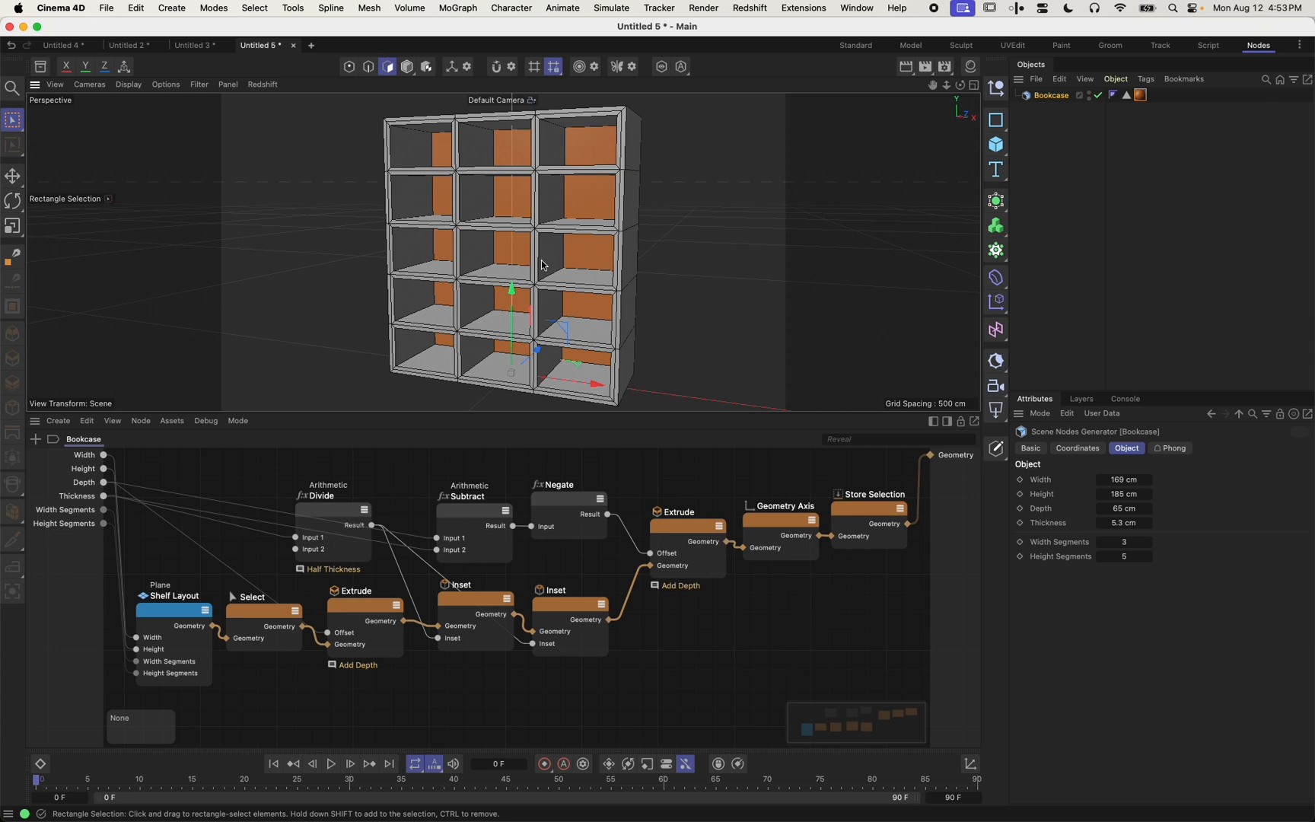